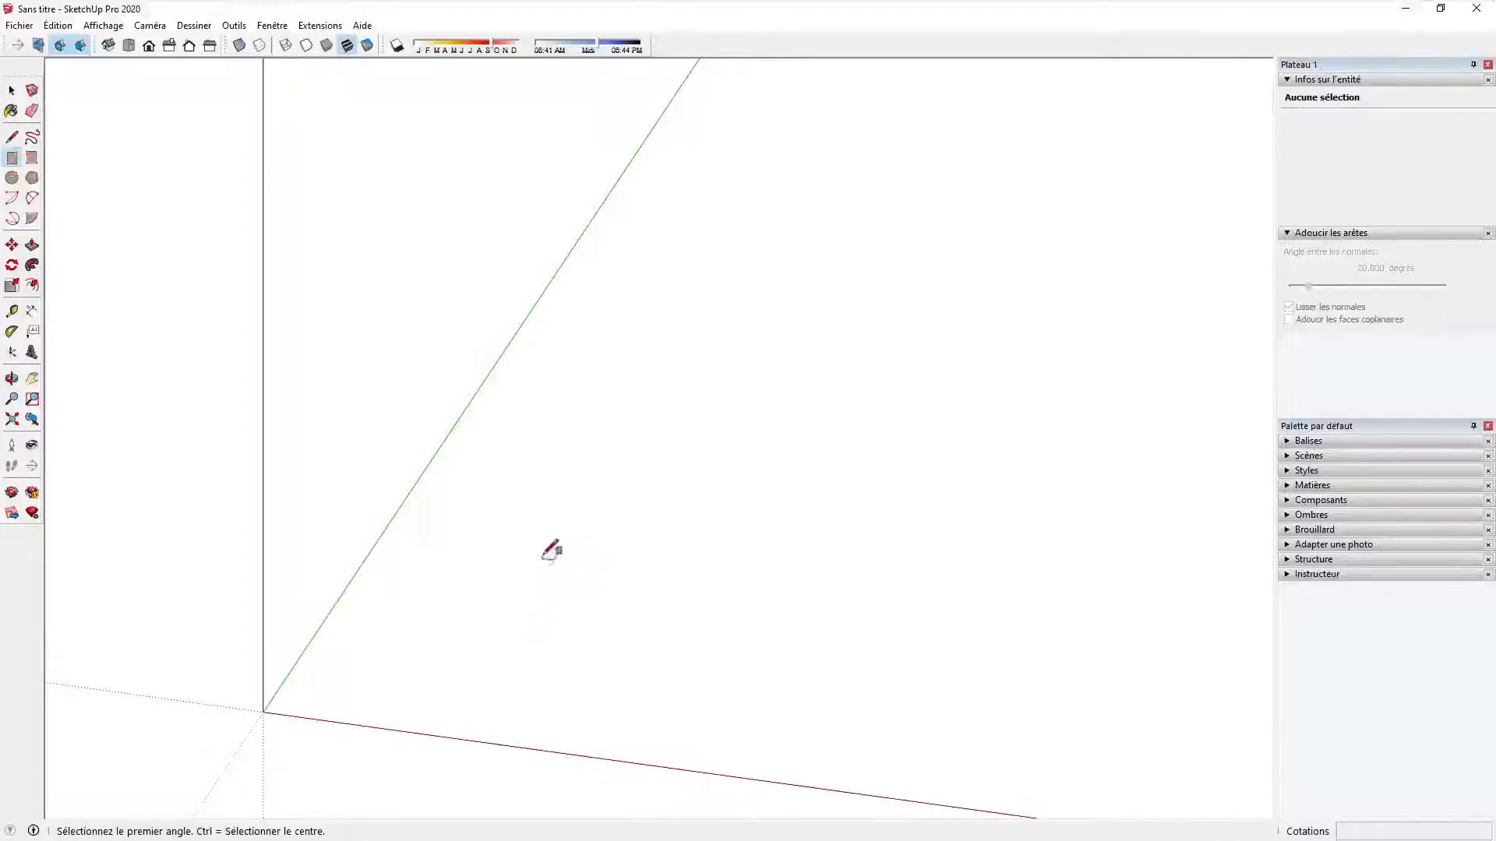
Step: Draw a narrow rectangle on the ground plane, with its long side along the green axis
left_click(543, 554)
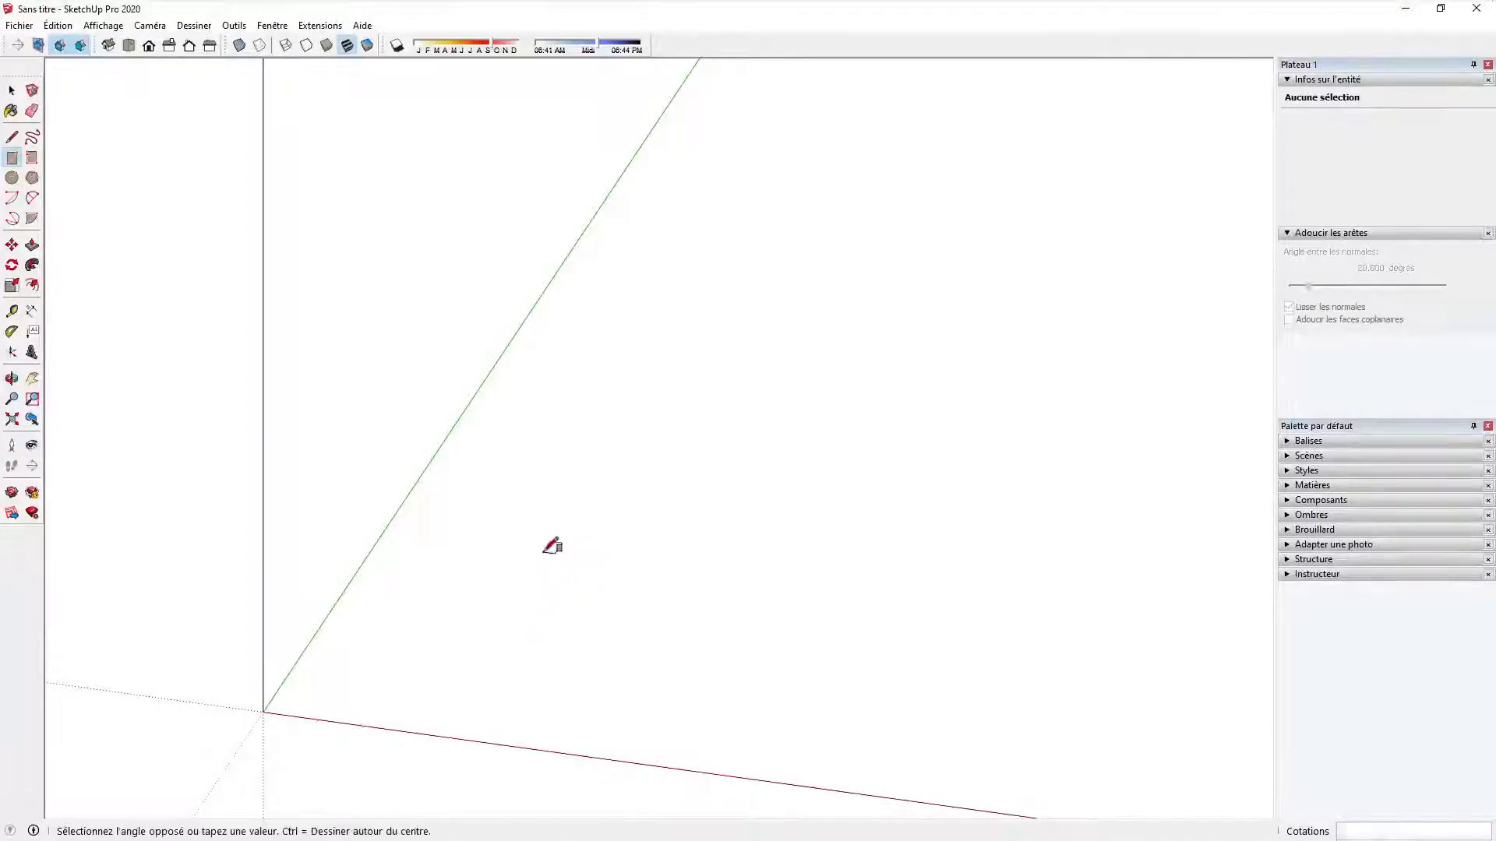
left_click(575, 522)
scroll(543, 562, "up", 3)
middle_click_drag(543, 563, 501, 542)
scroll(505, 344, "up", 3)
Step: Turn the rectangle's face and edges into a component named heure
key("space")
double_click(518, 349)
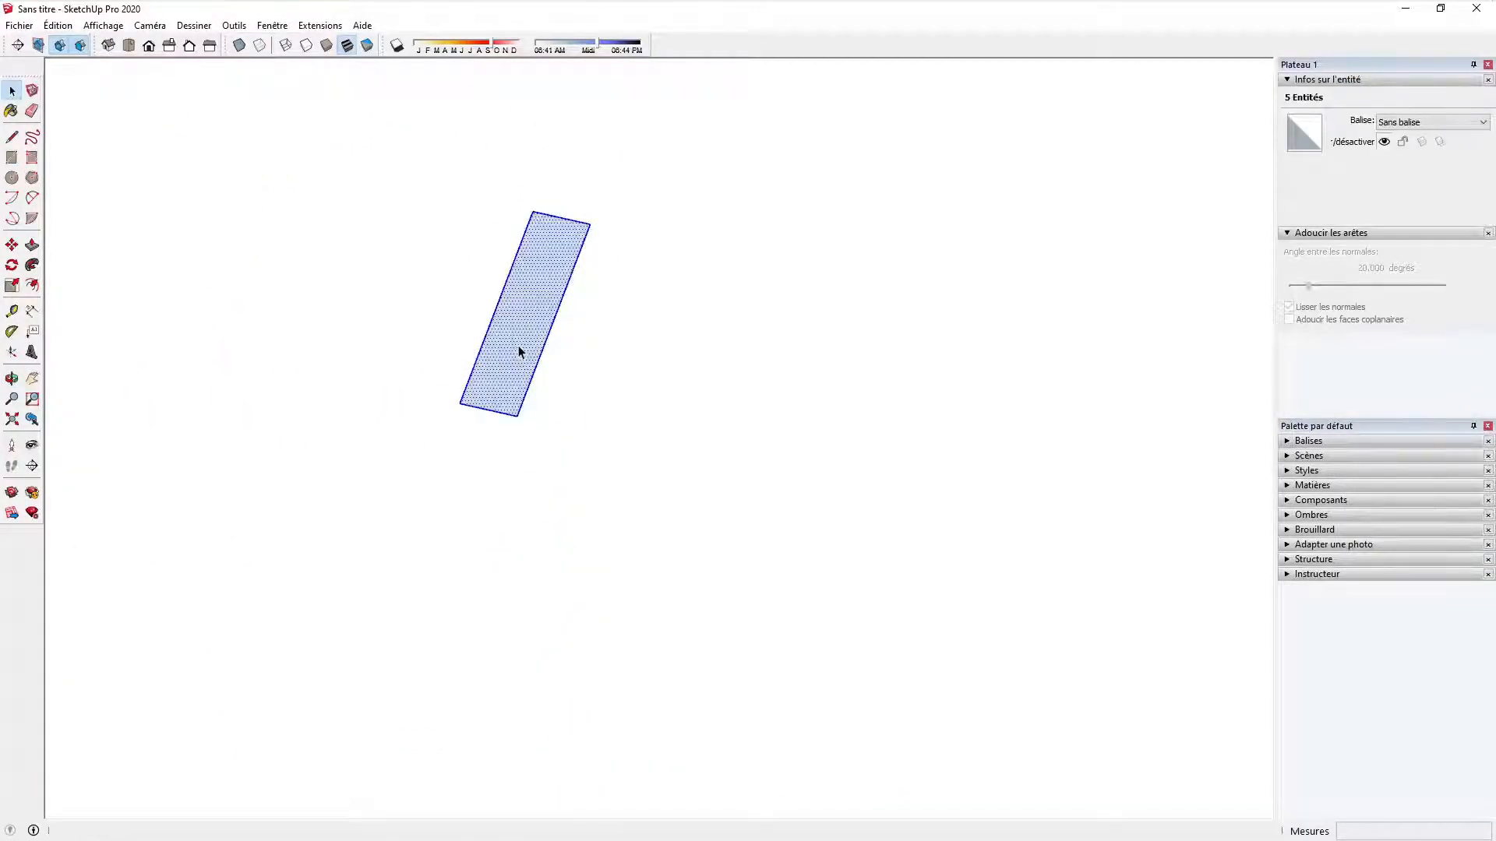
key("g")
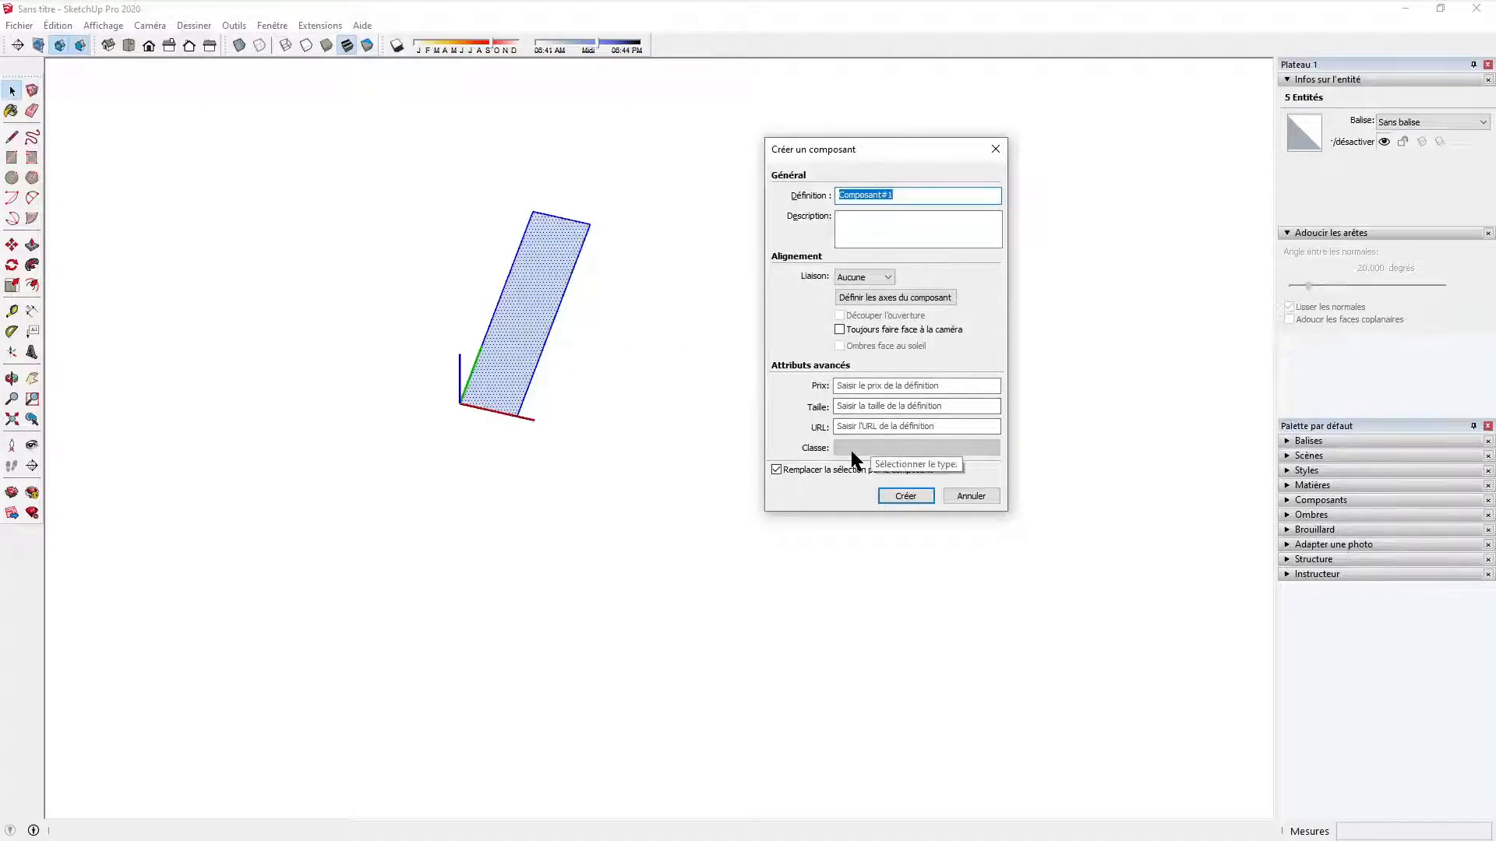
type("heure")
key("Return")
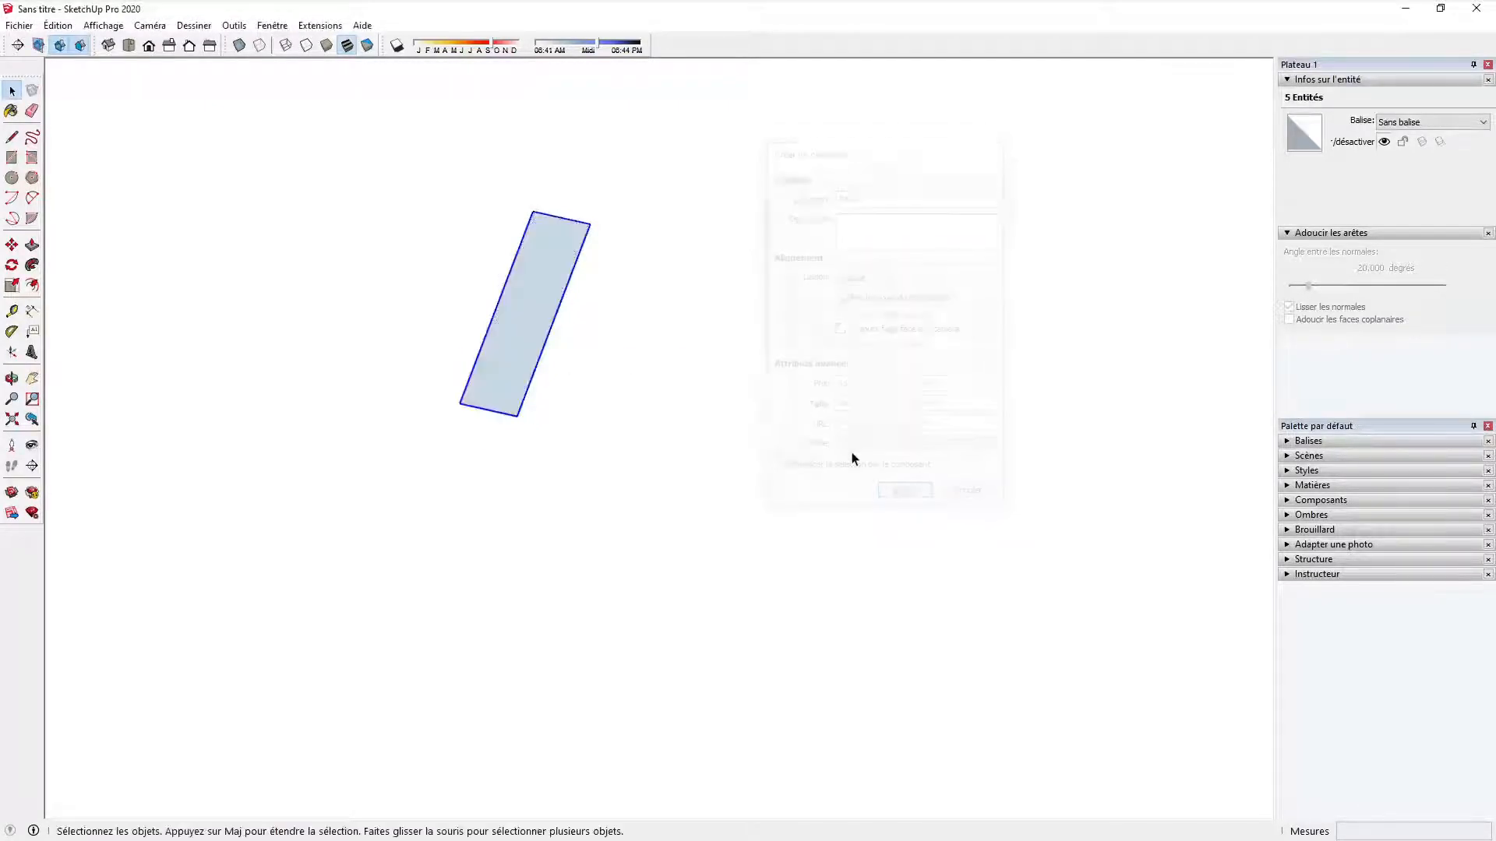
Step: Draw a line from the midpoint of the rectangle's near short edge, running away from it along the green axis
scroll(720, 321, "down", 3)
key("l")
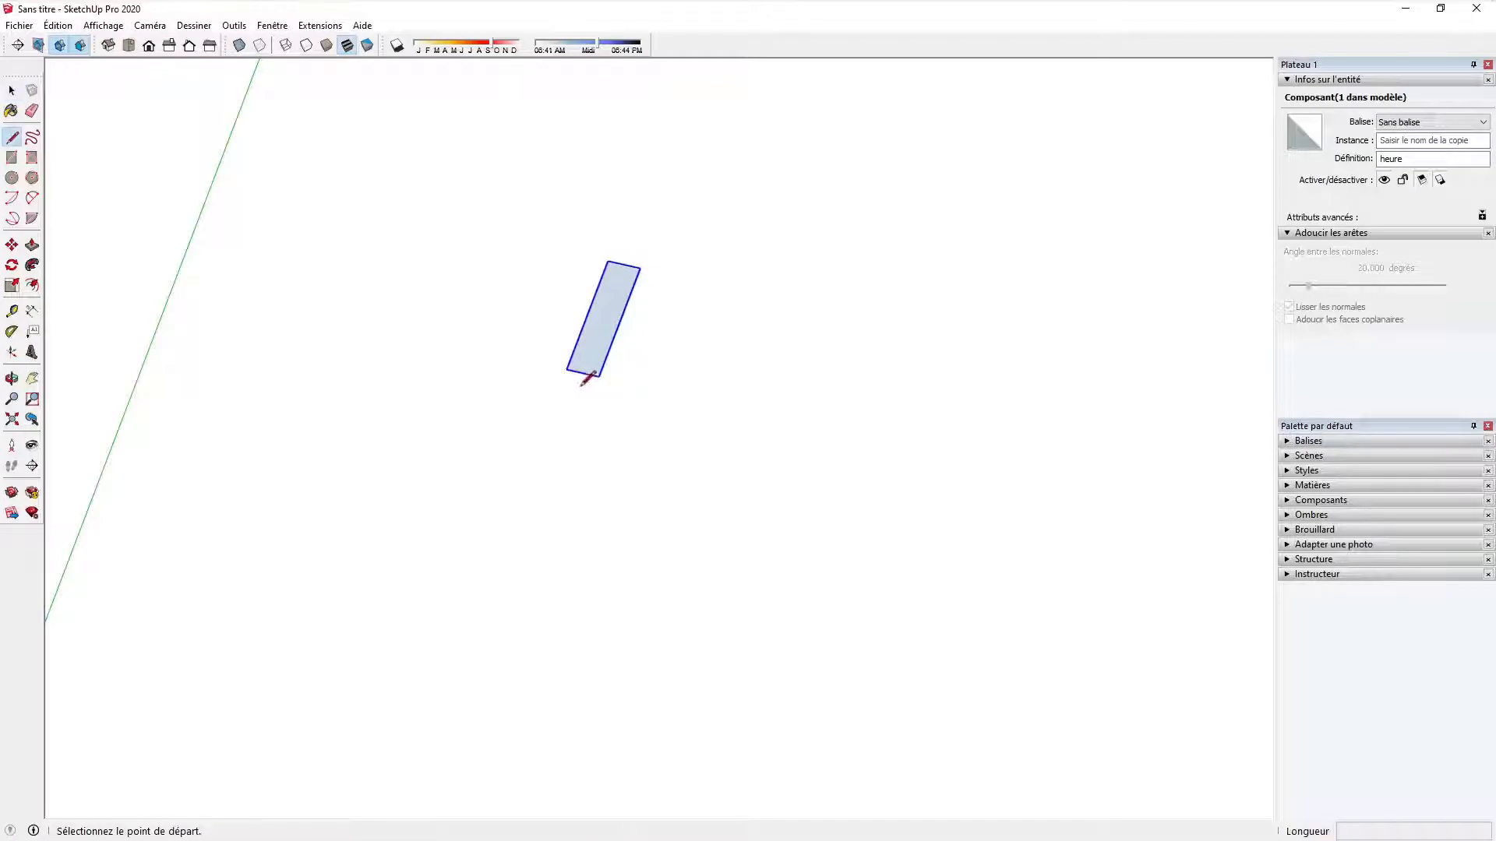
left_click(568, 369)
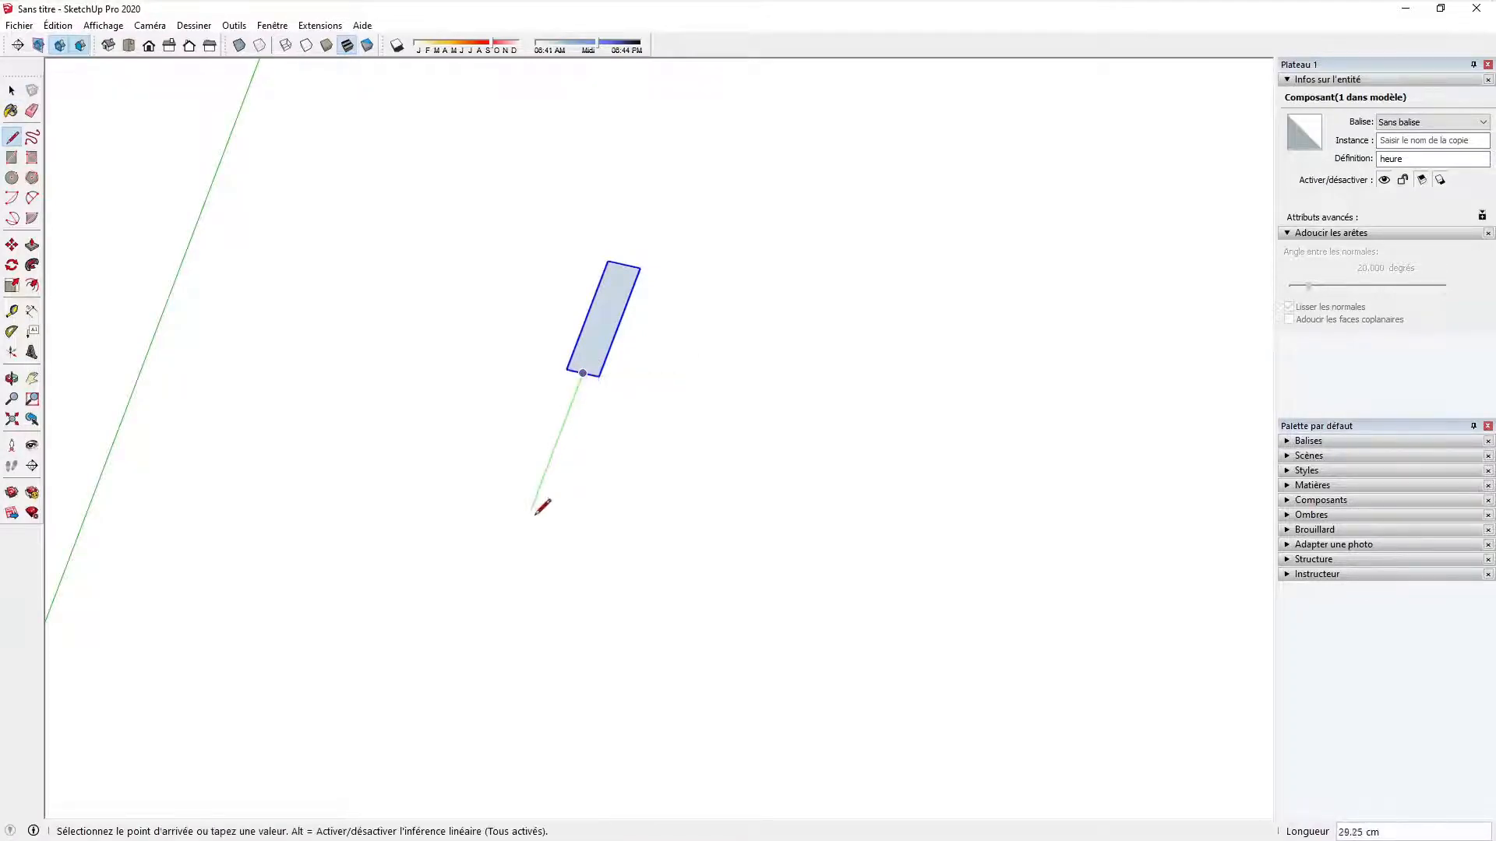
left_click(508, 574)
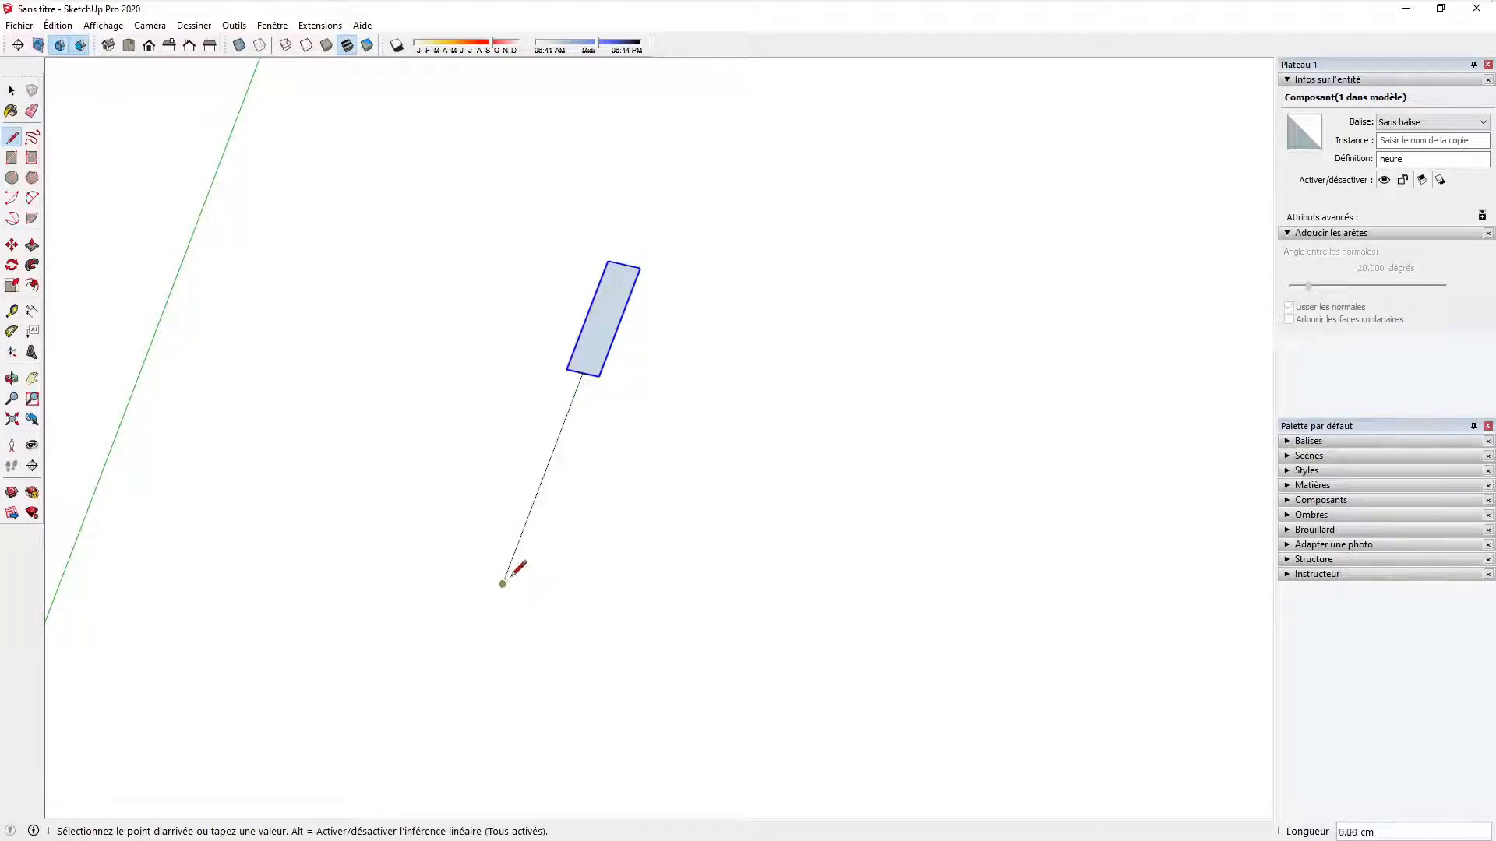
scroll(546, 557, "down", 3)
key("space")
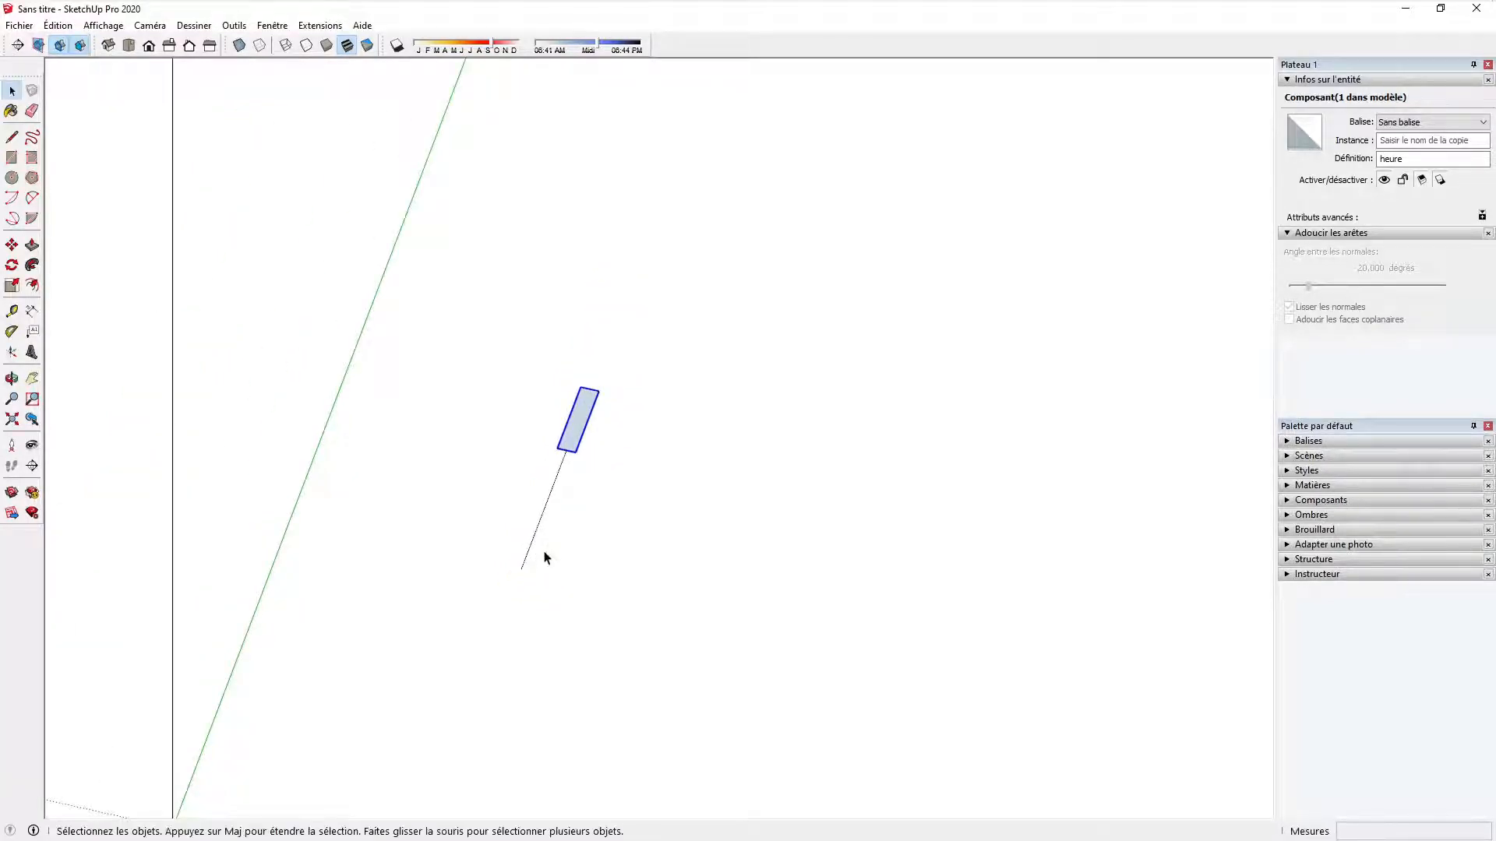
Step: Rotate-copy the heure component by 30 degrees around the line's free end and repeat the copy 11 times to form a full circle
scroll(546, 558, "up", 3)
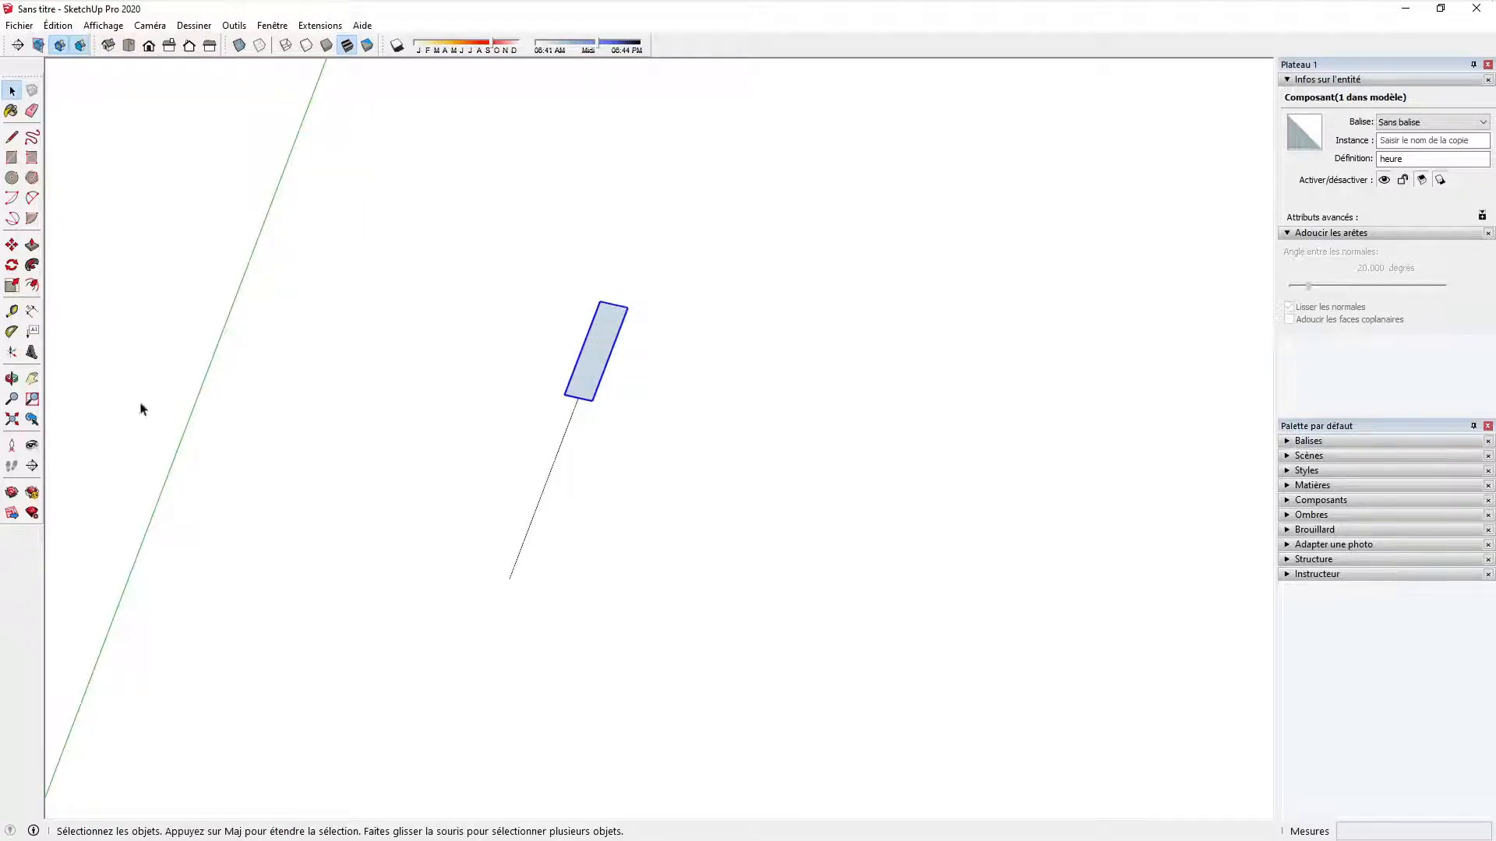
left_click(11, 265)
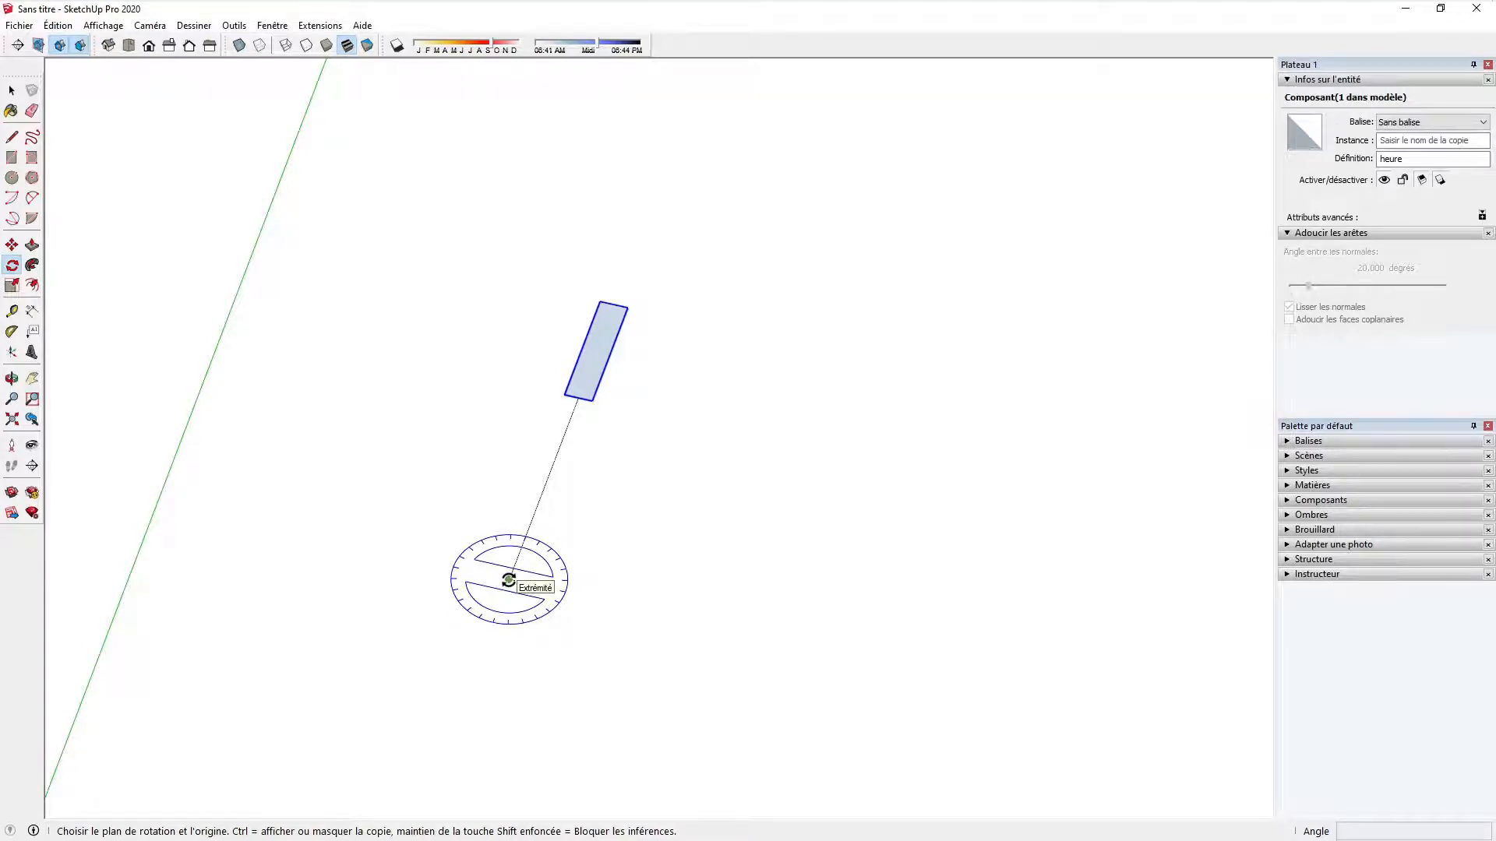
left_click(509, 579)
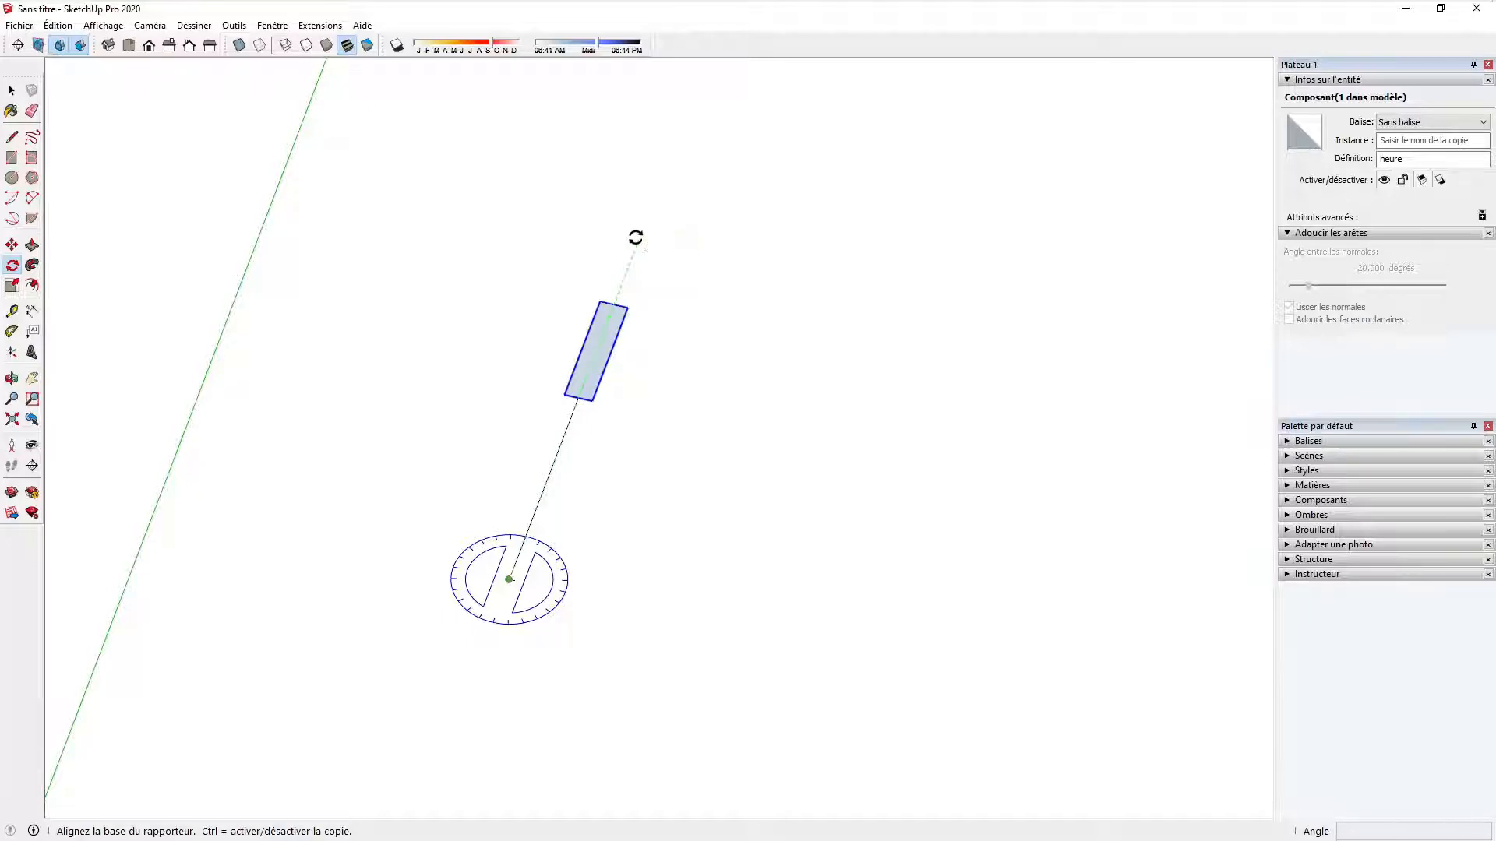
left_click(636, 238)
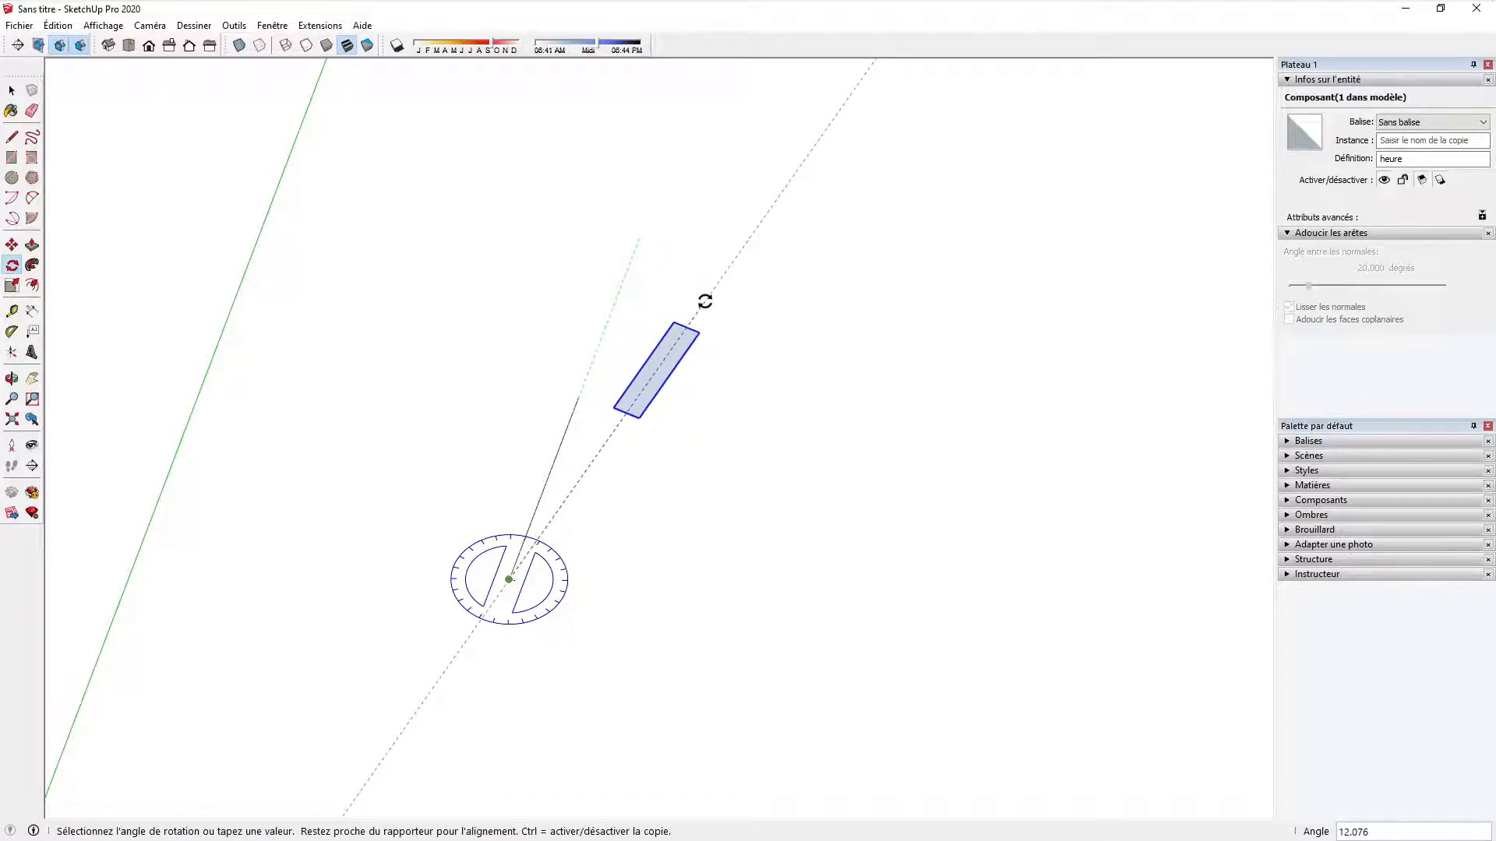
key("ctrl")
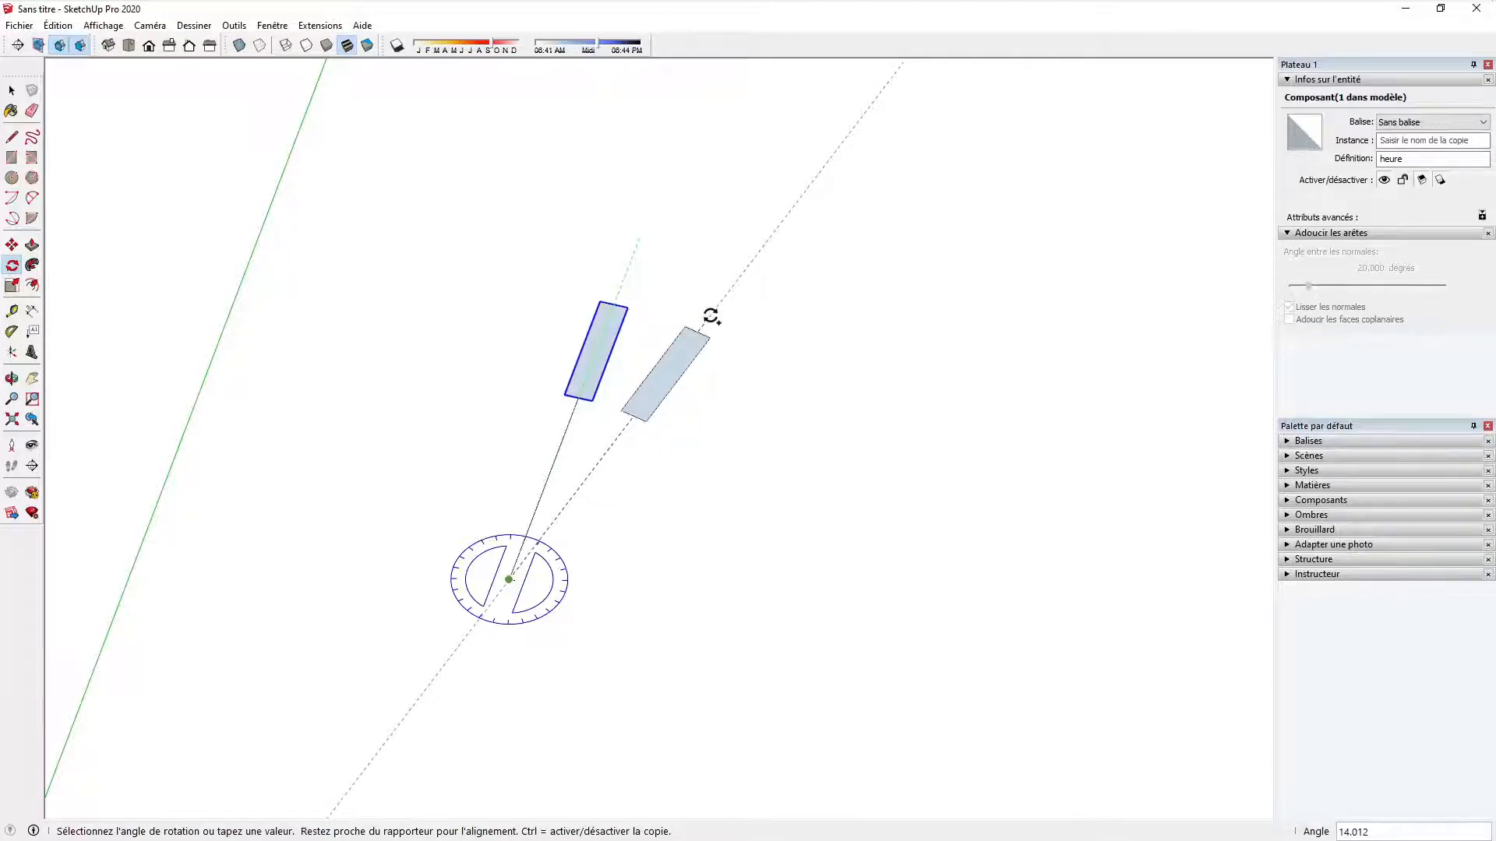
left_click(547, 550)
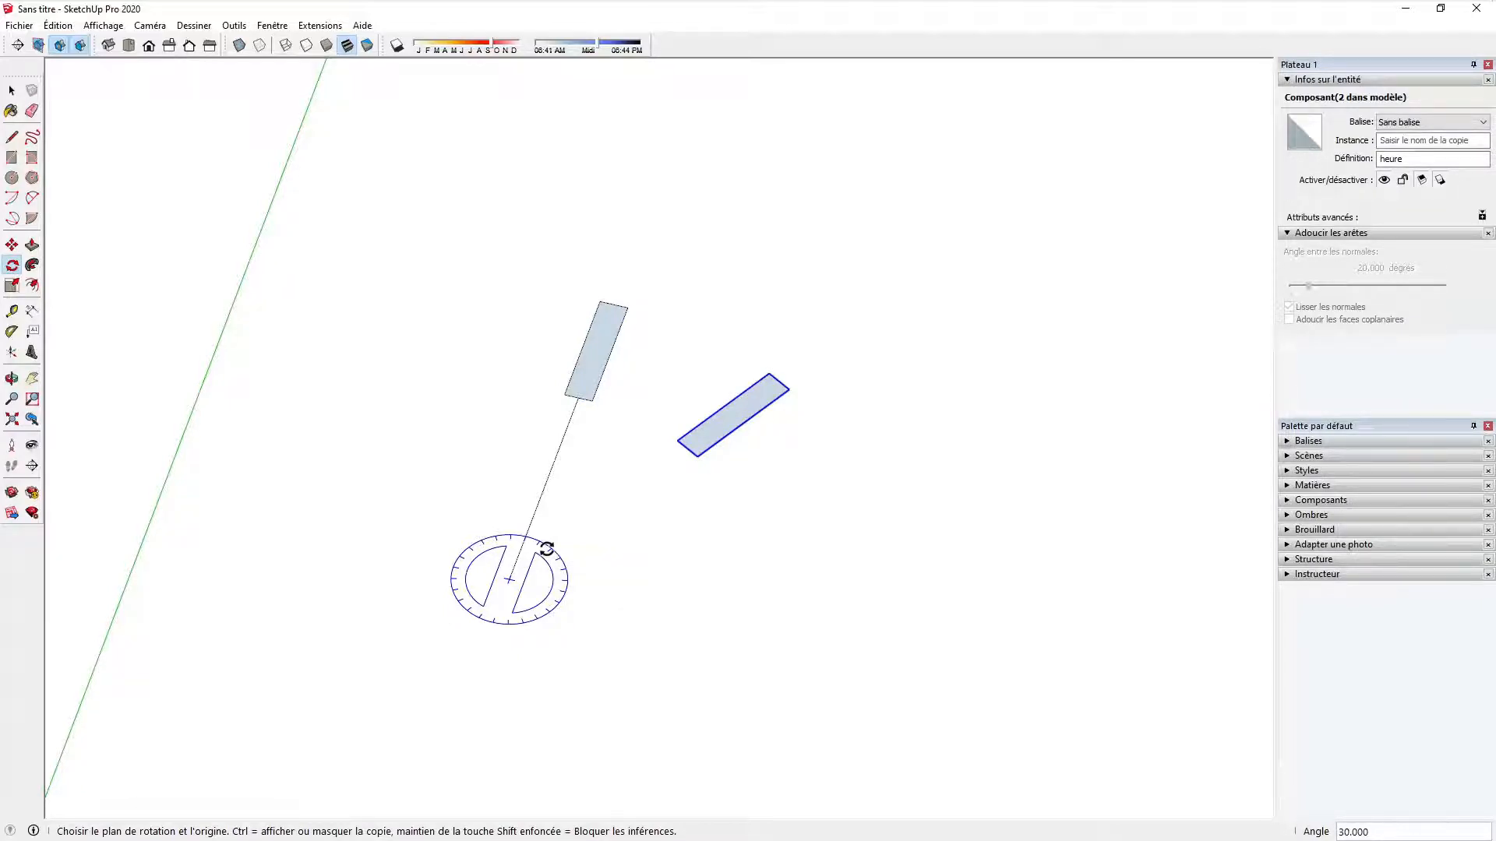
type("11x")
key("Return")
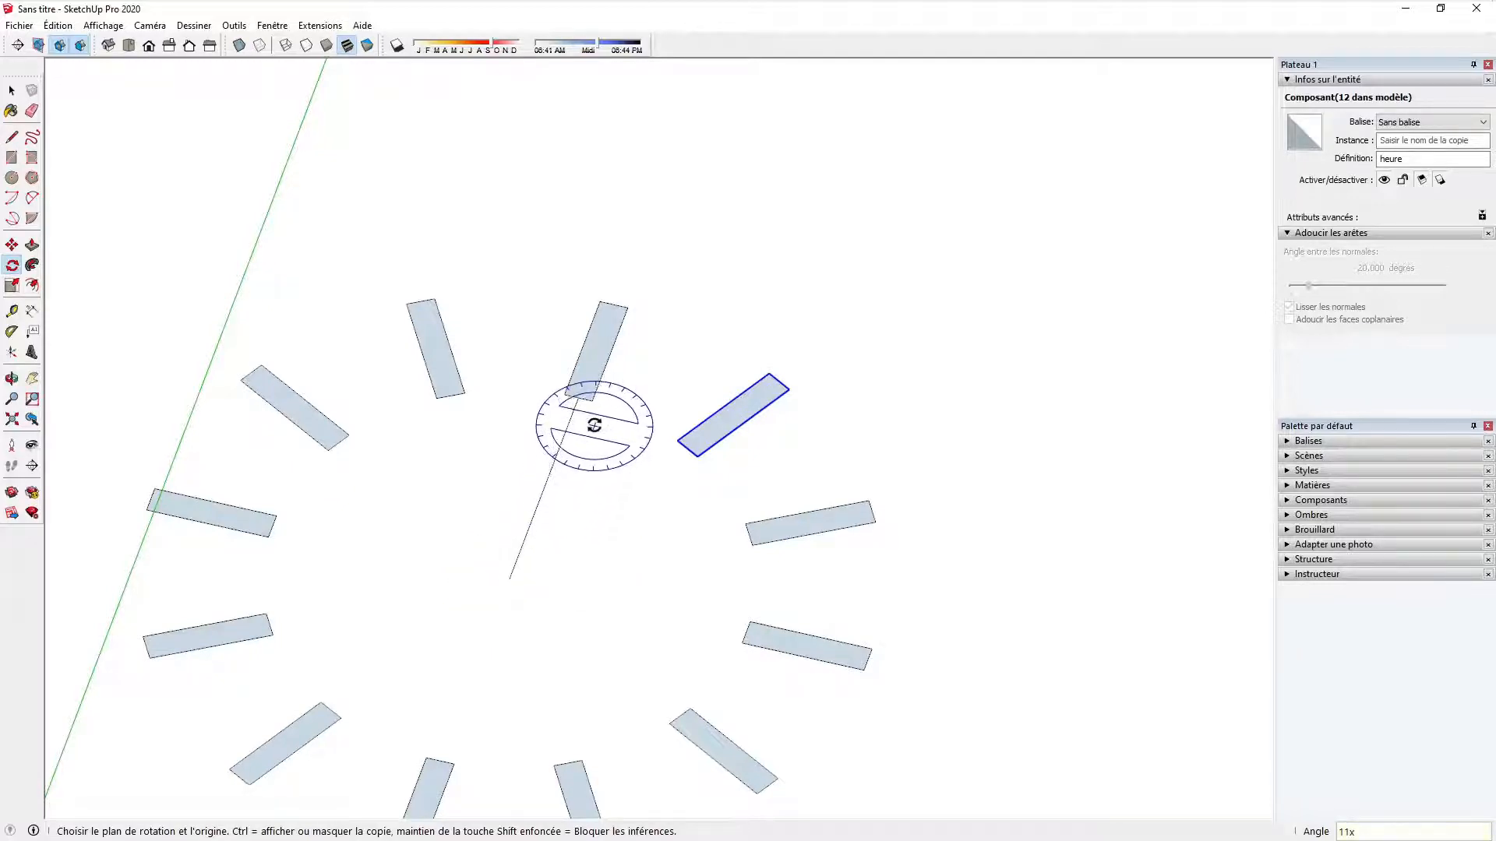
Step: Copy the original heure mark about 8.5 cm outward along its own length
key("space")
left_click(598, 382)
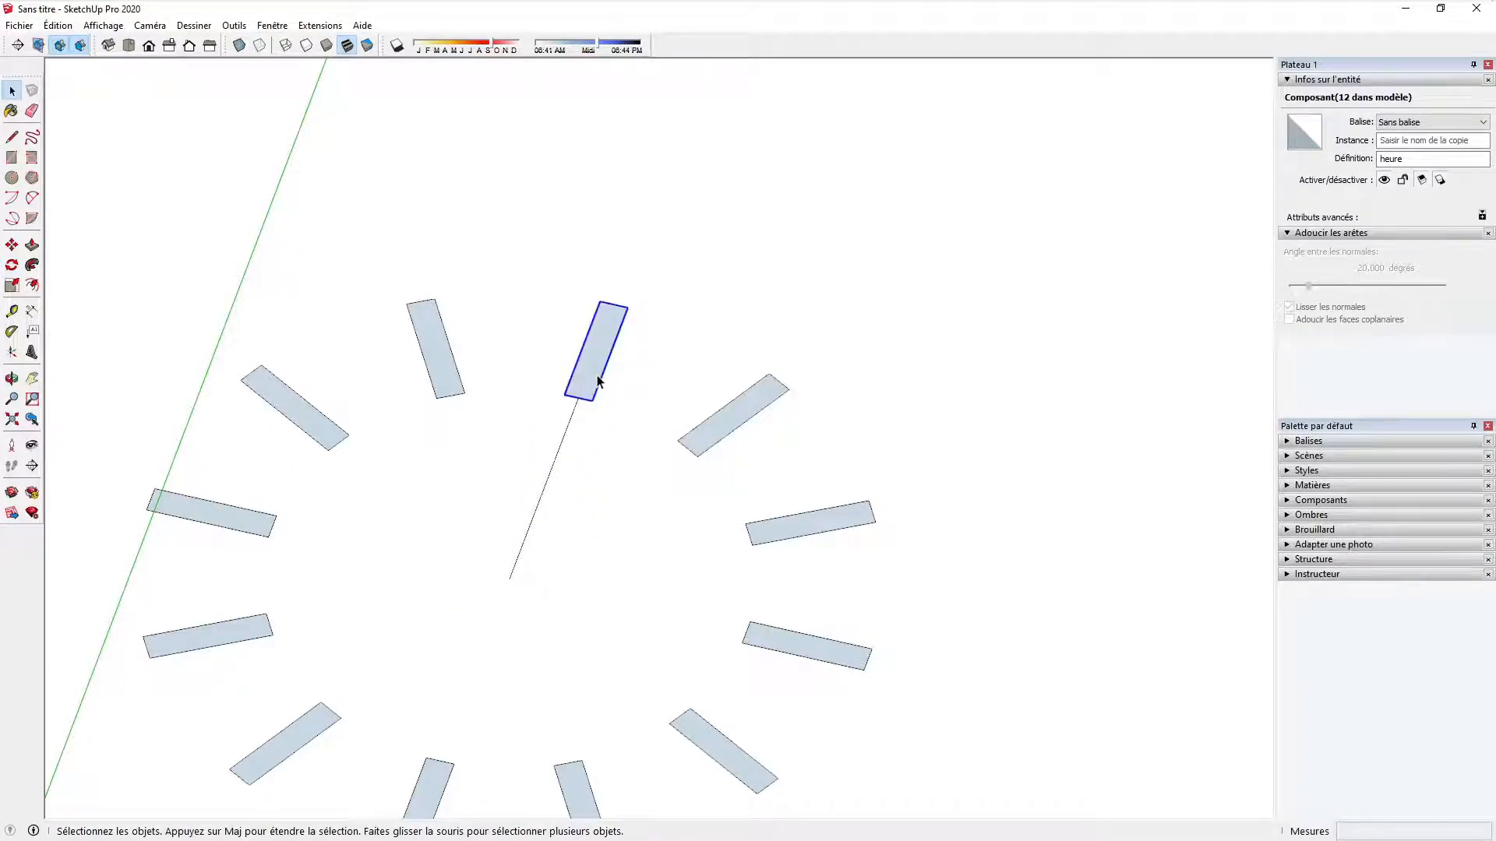
key("m")
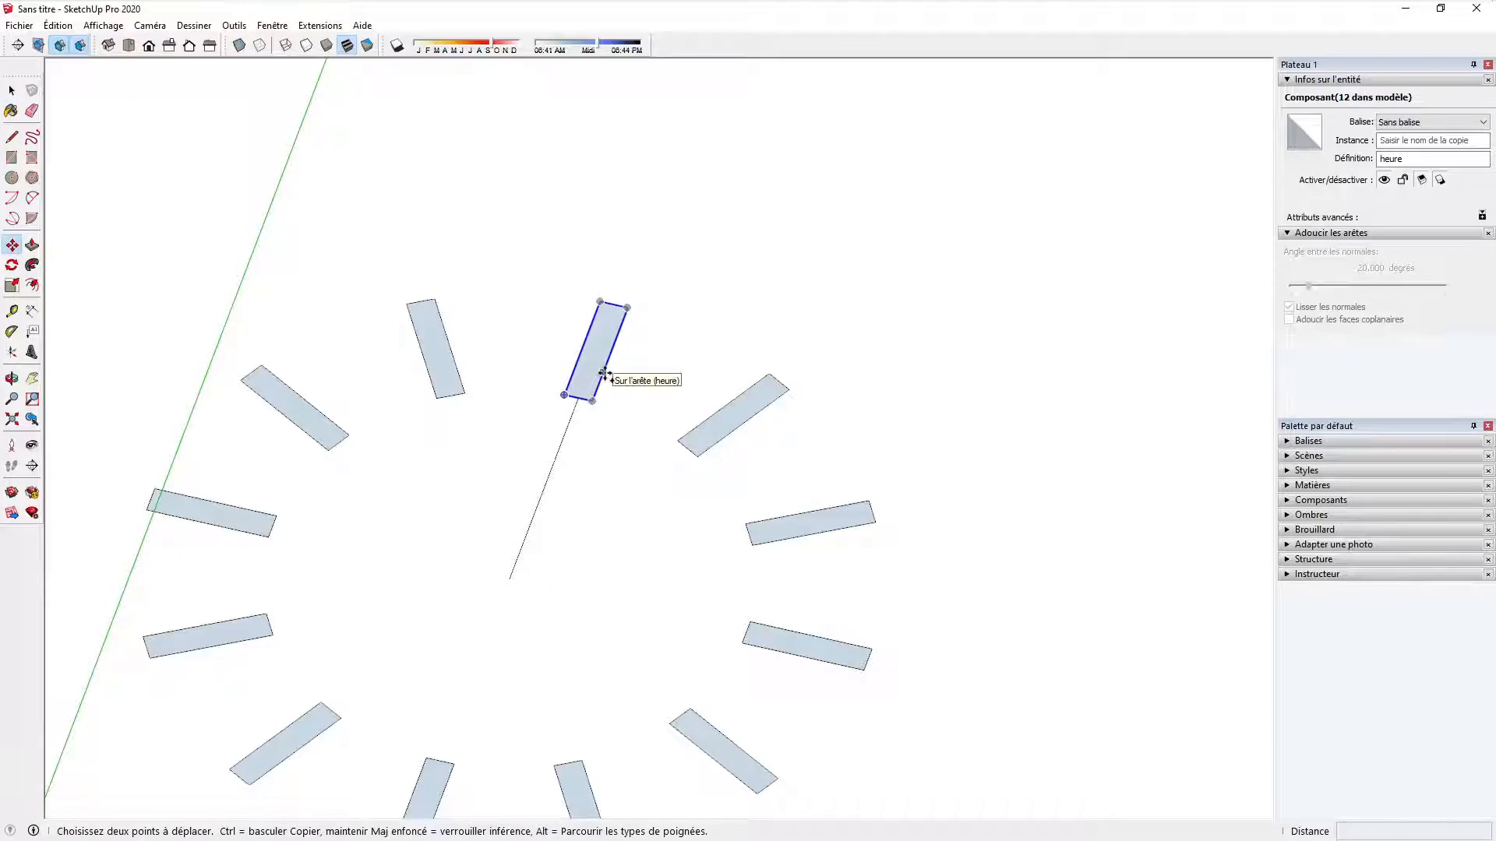
key("ctrl")
left_click(602, 372)
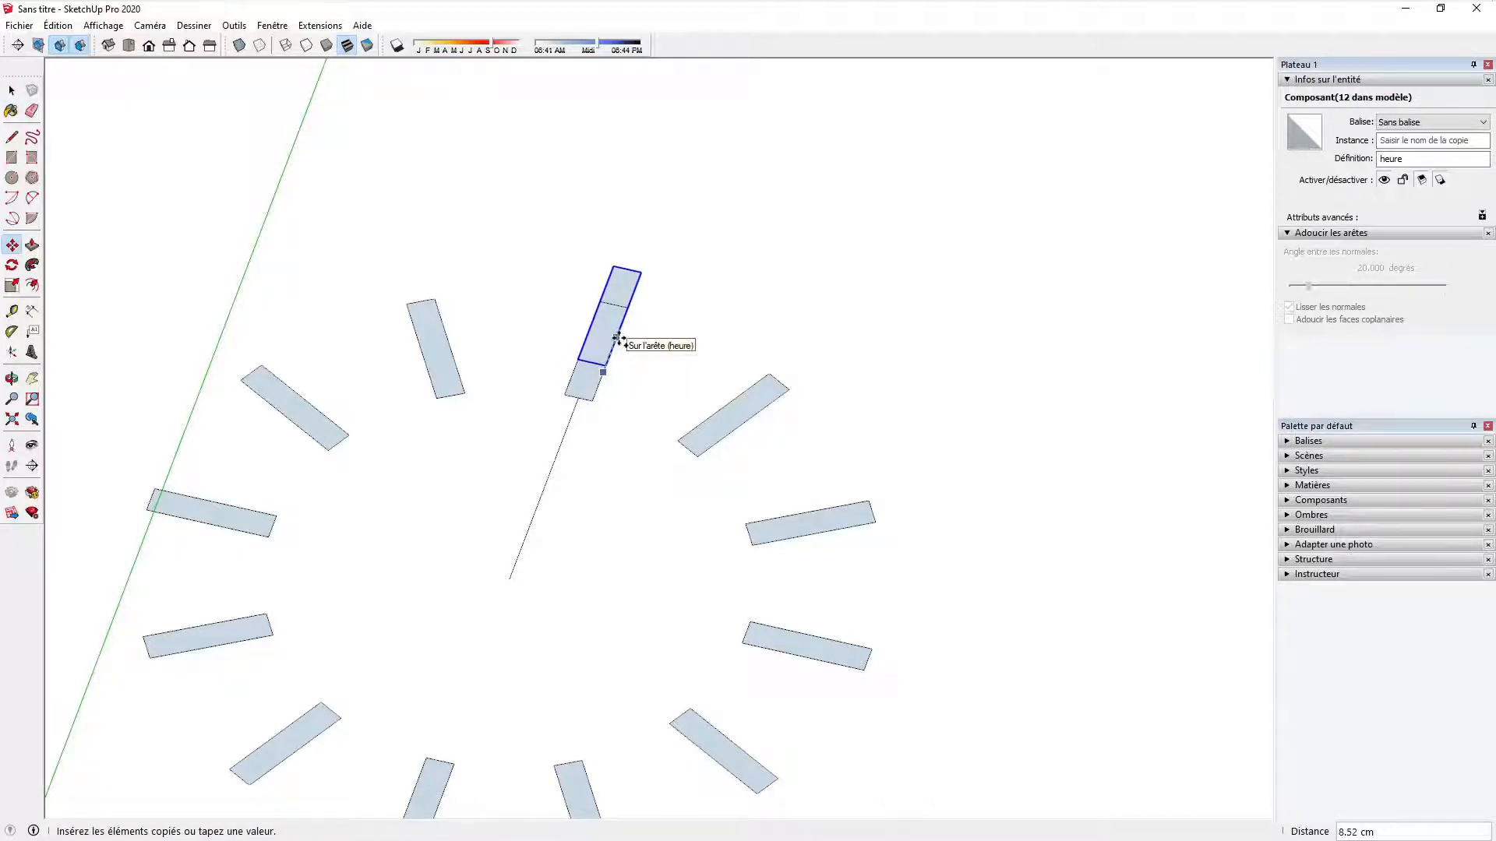
left_click(618, 339)
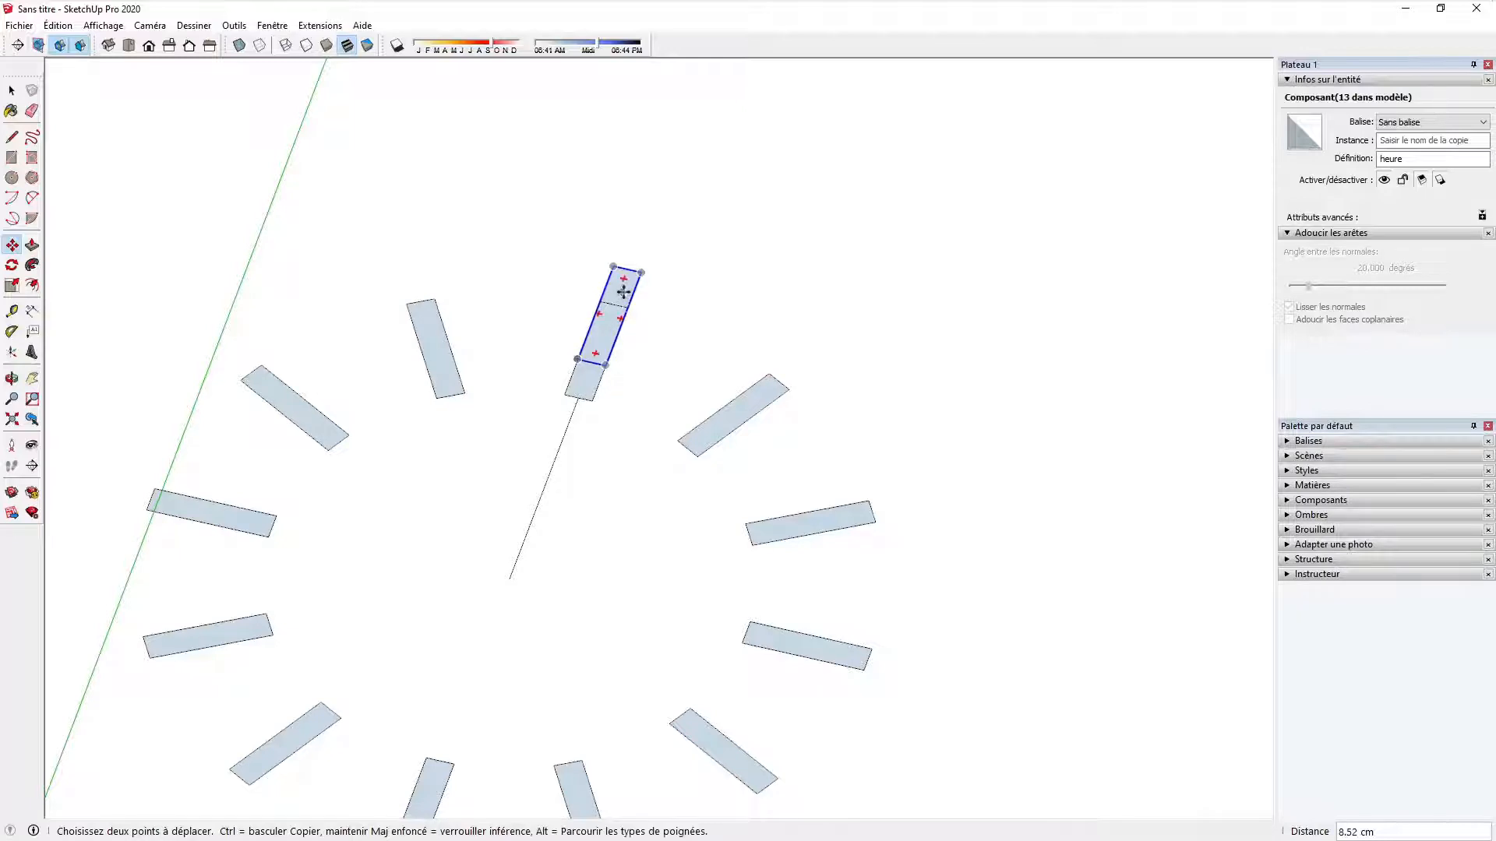
key("space")
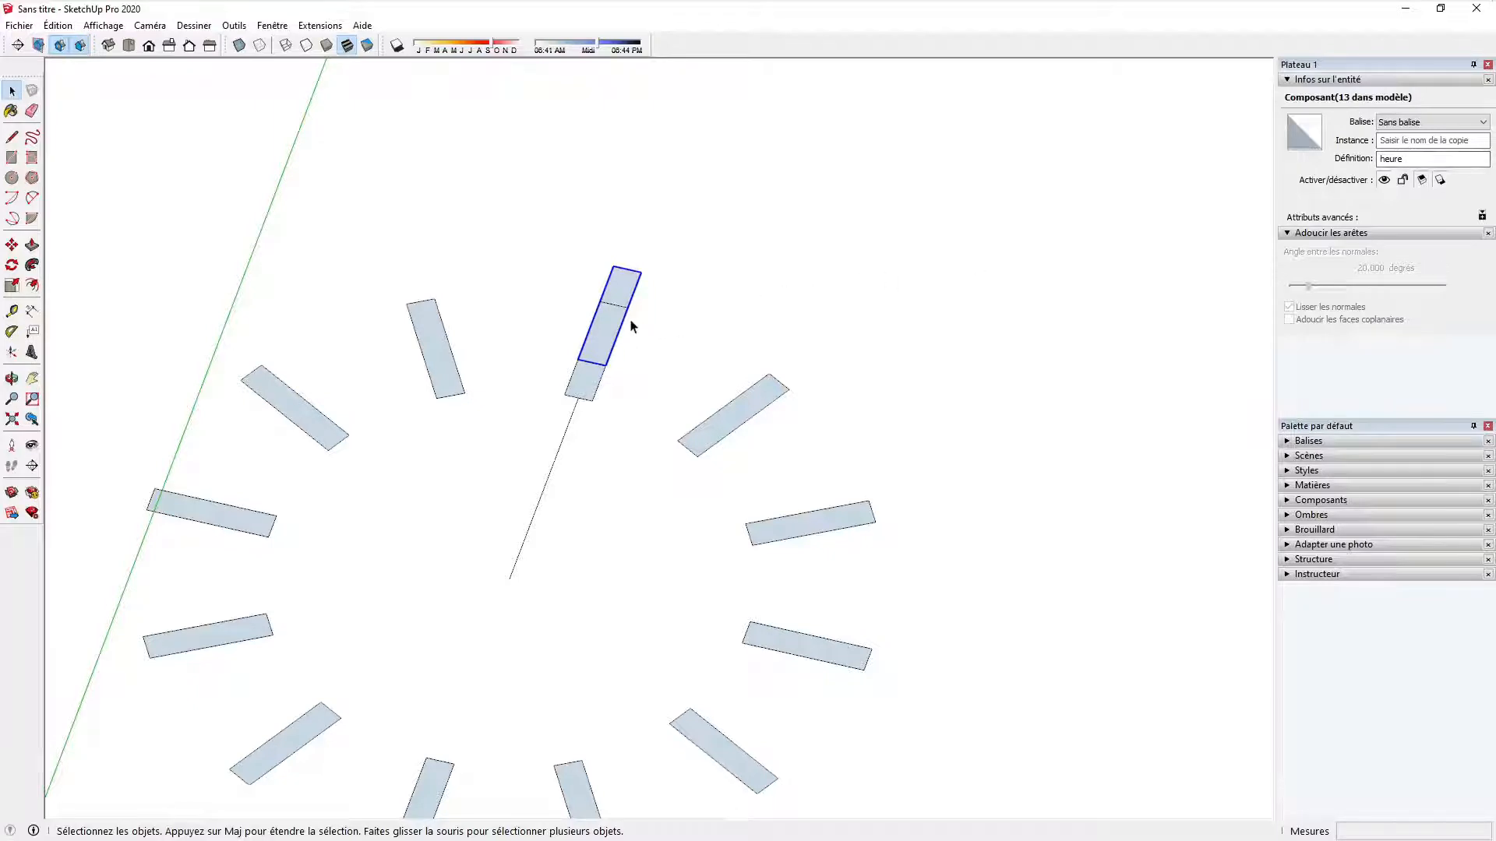
Step: Make the outward copy a unique component and rename its definition minutes
scroll(630, 298, "up", 2)
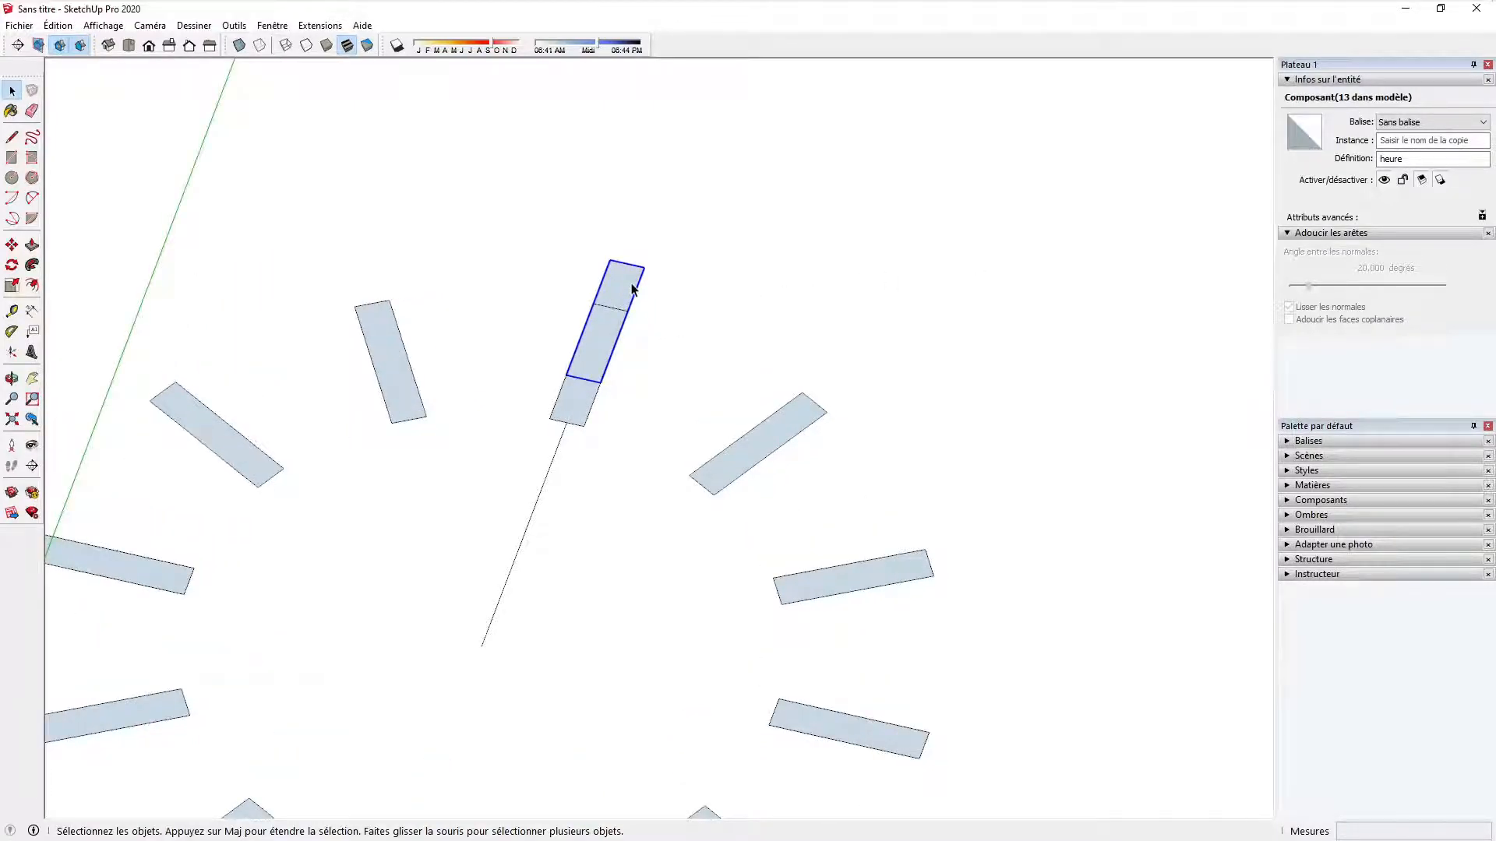
right_click(633, 292)
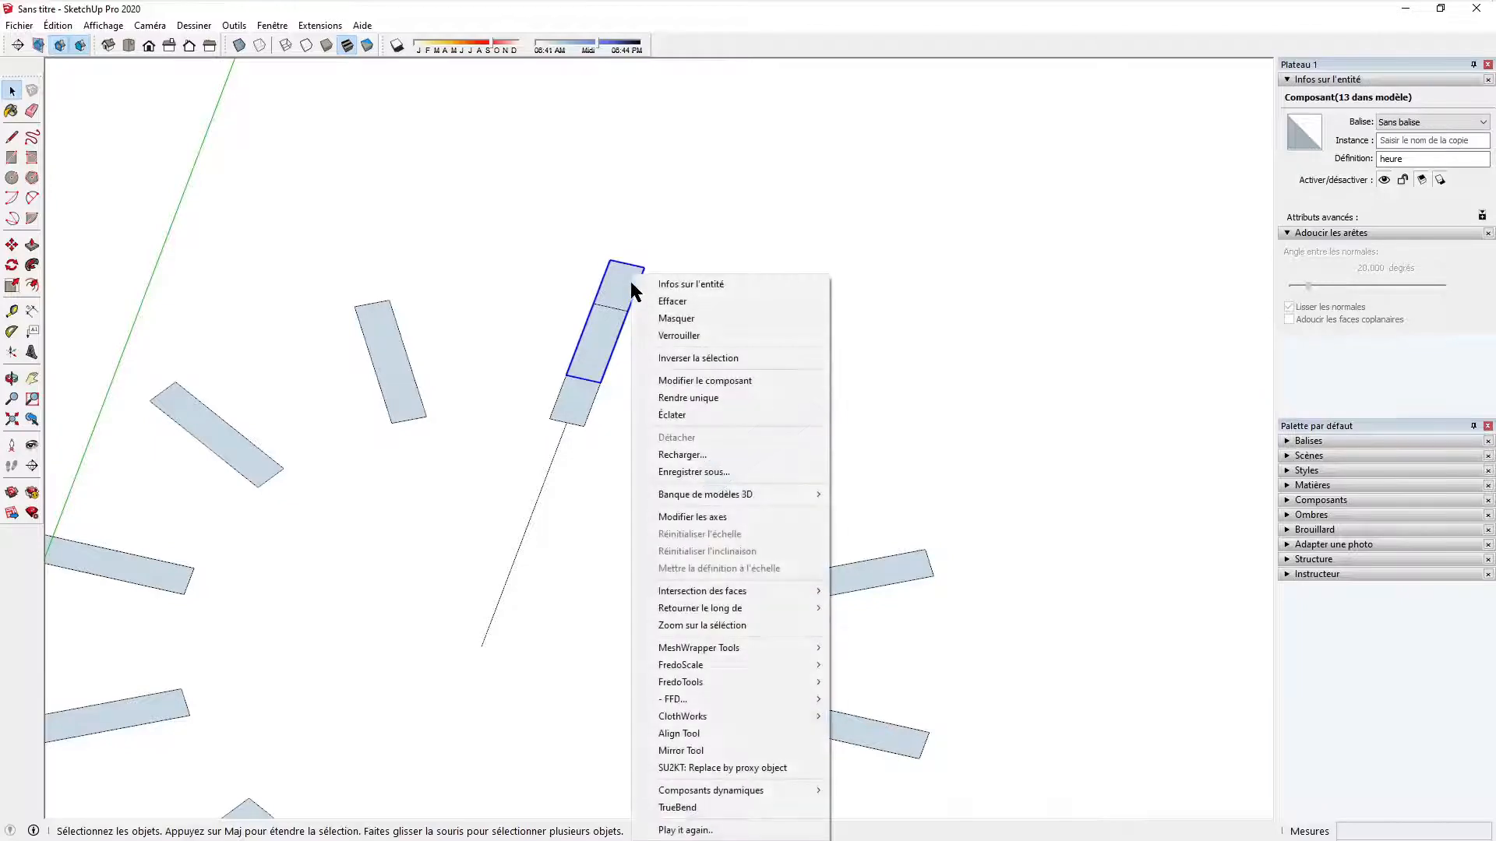
left_click(705, 403)
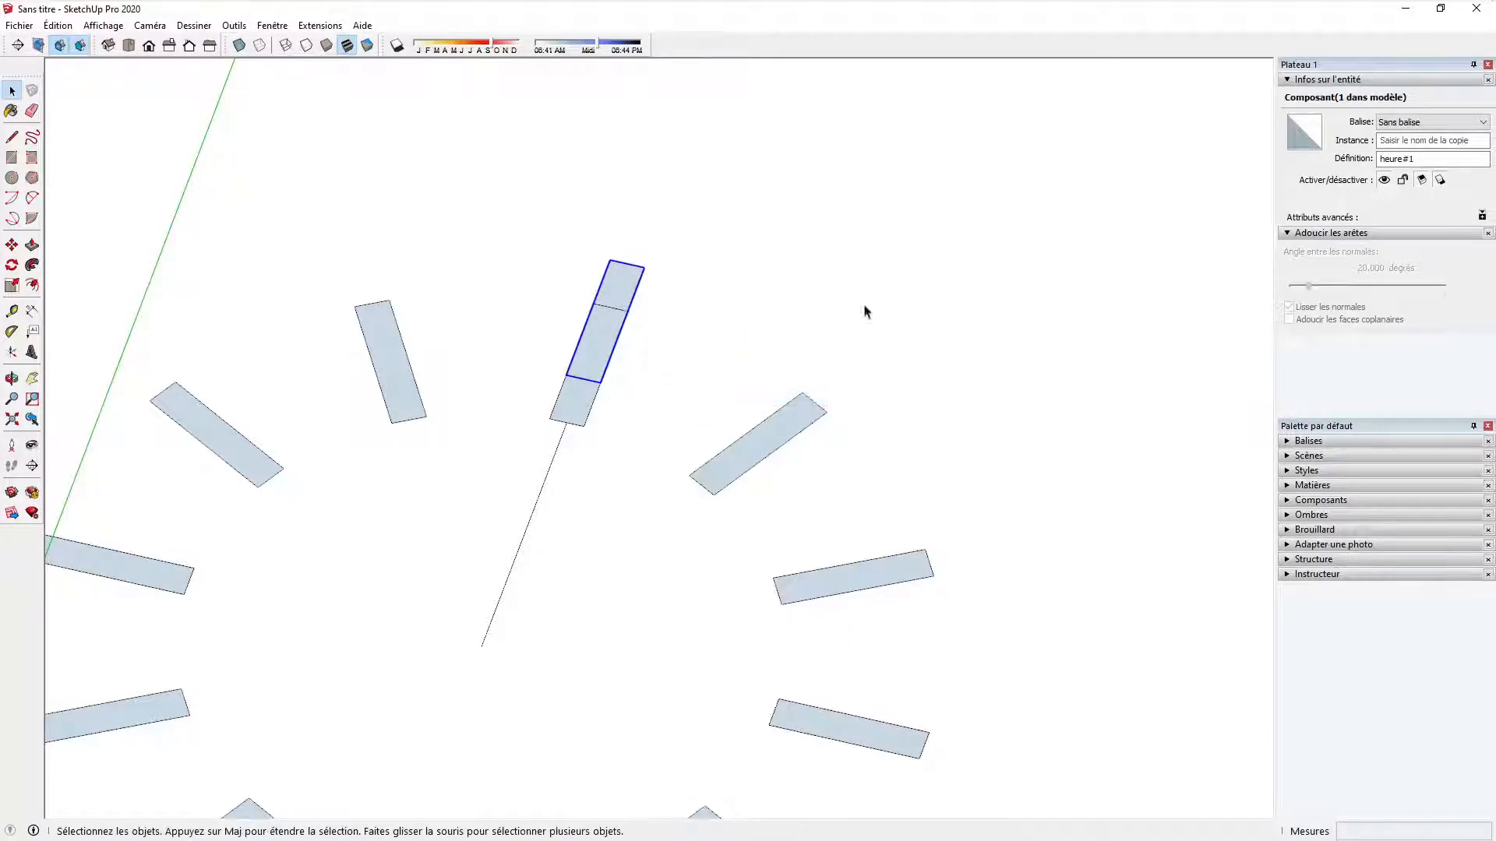
left_click(1422, 159)
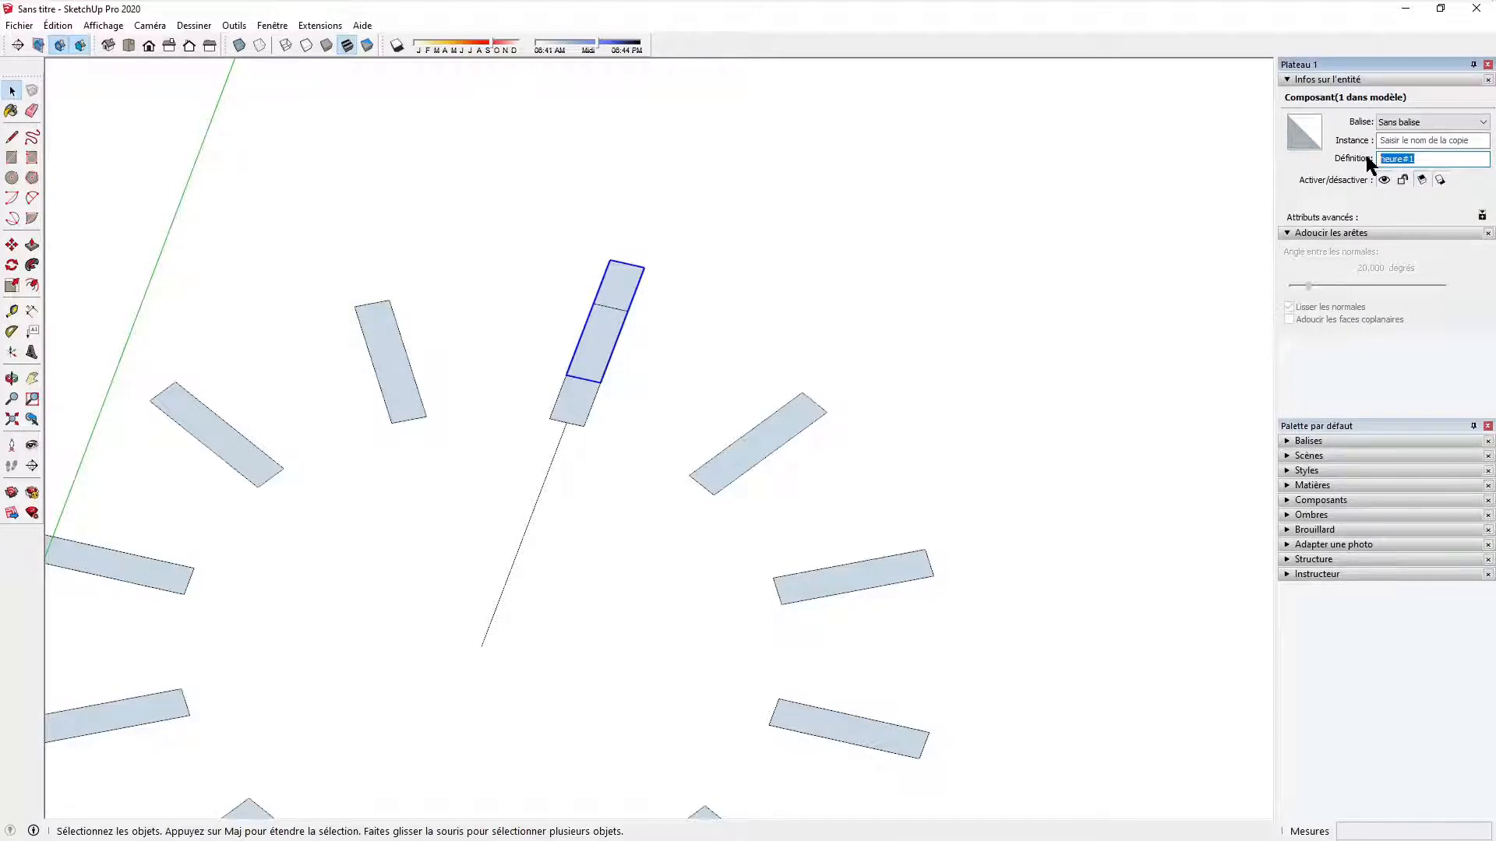
type("minutes")
key("Tab")
Step: Rotate-copy the minutes component 30 degrees around the line's free end to the next hour mark, dividing the interval into 3 equal copies
key("q")
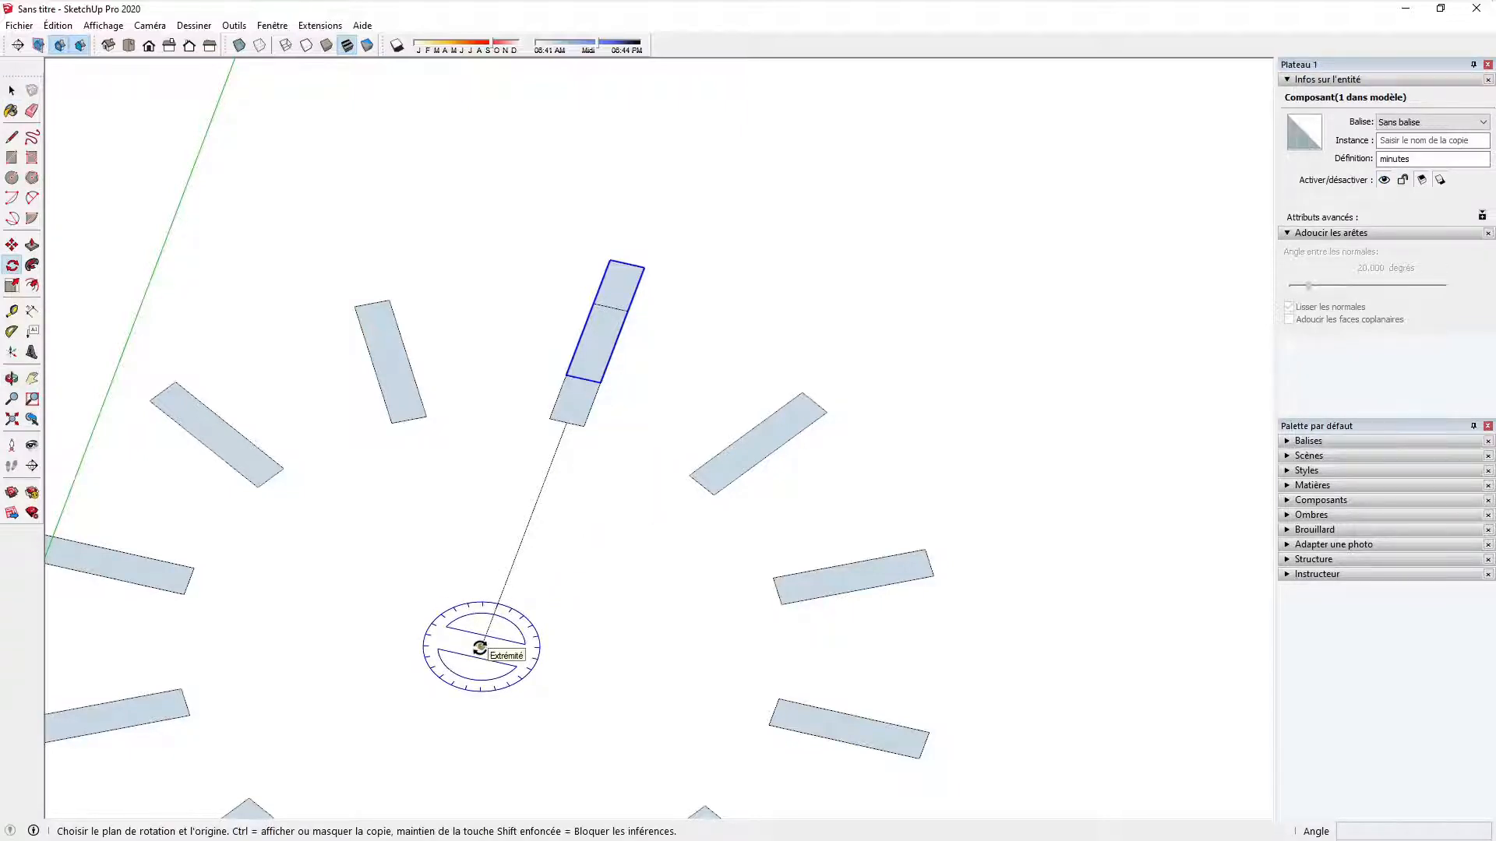
left_click(481, 646)
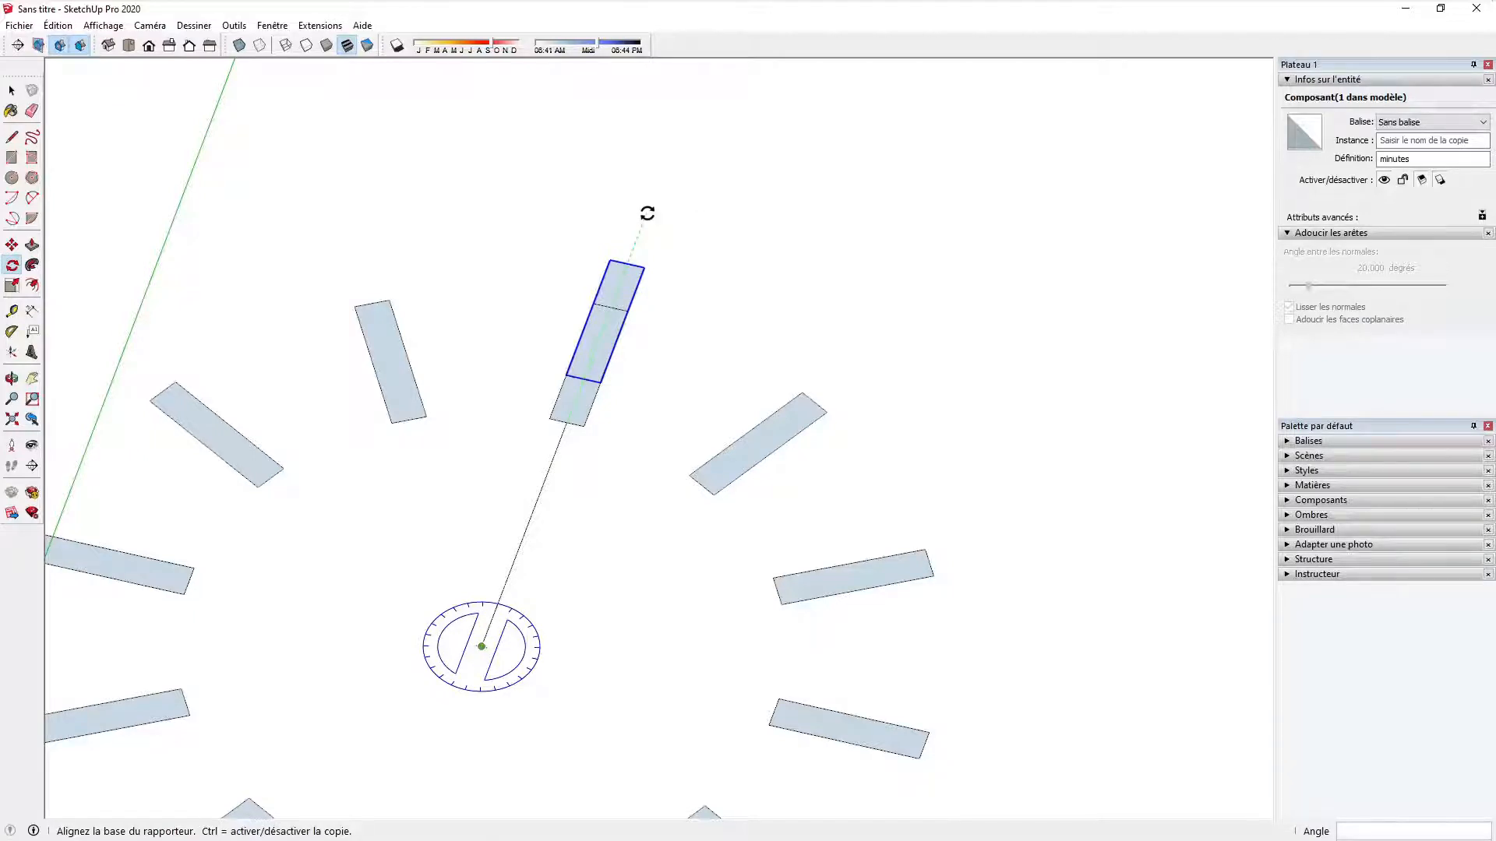
left_click(647, 213)
key("ctrl")
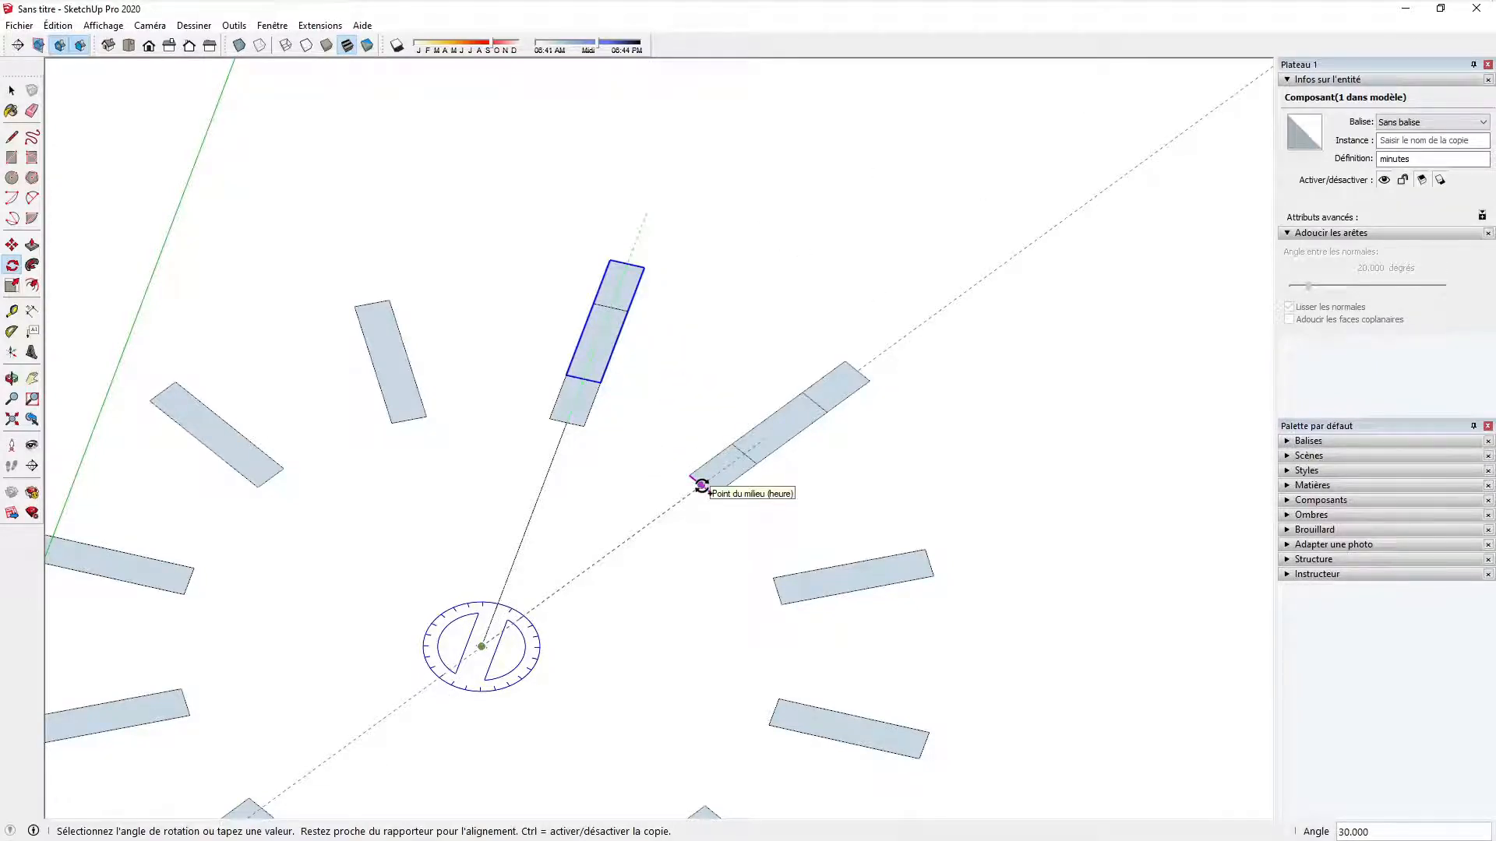
left_click(701, 485)
type("/")
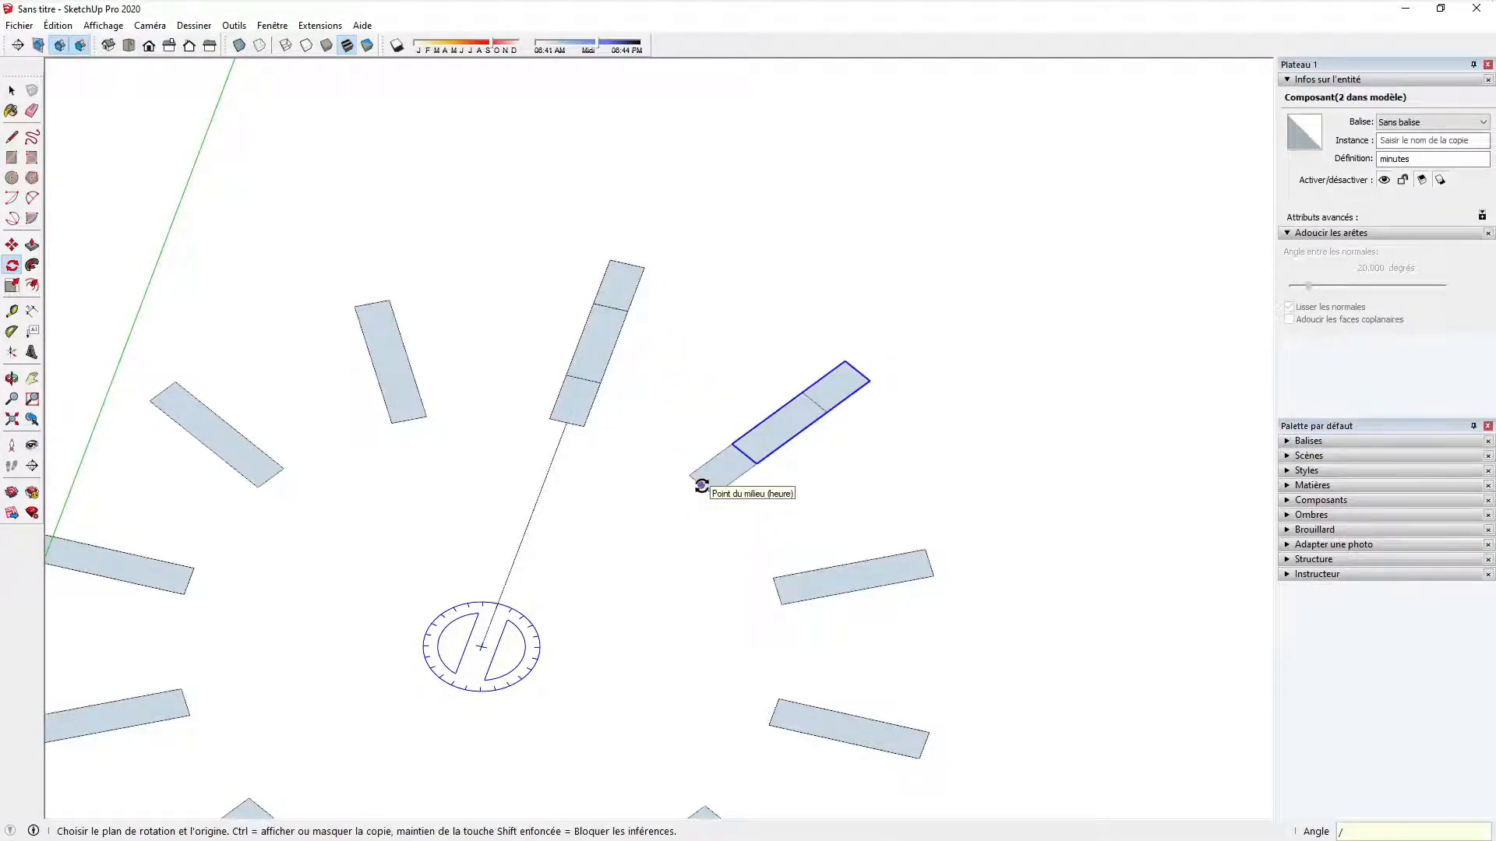
type("3")
key("Return")
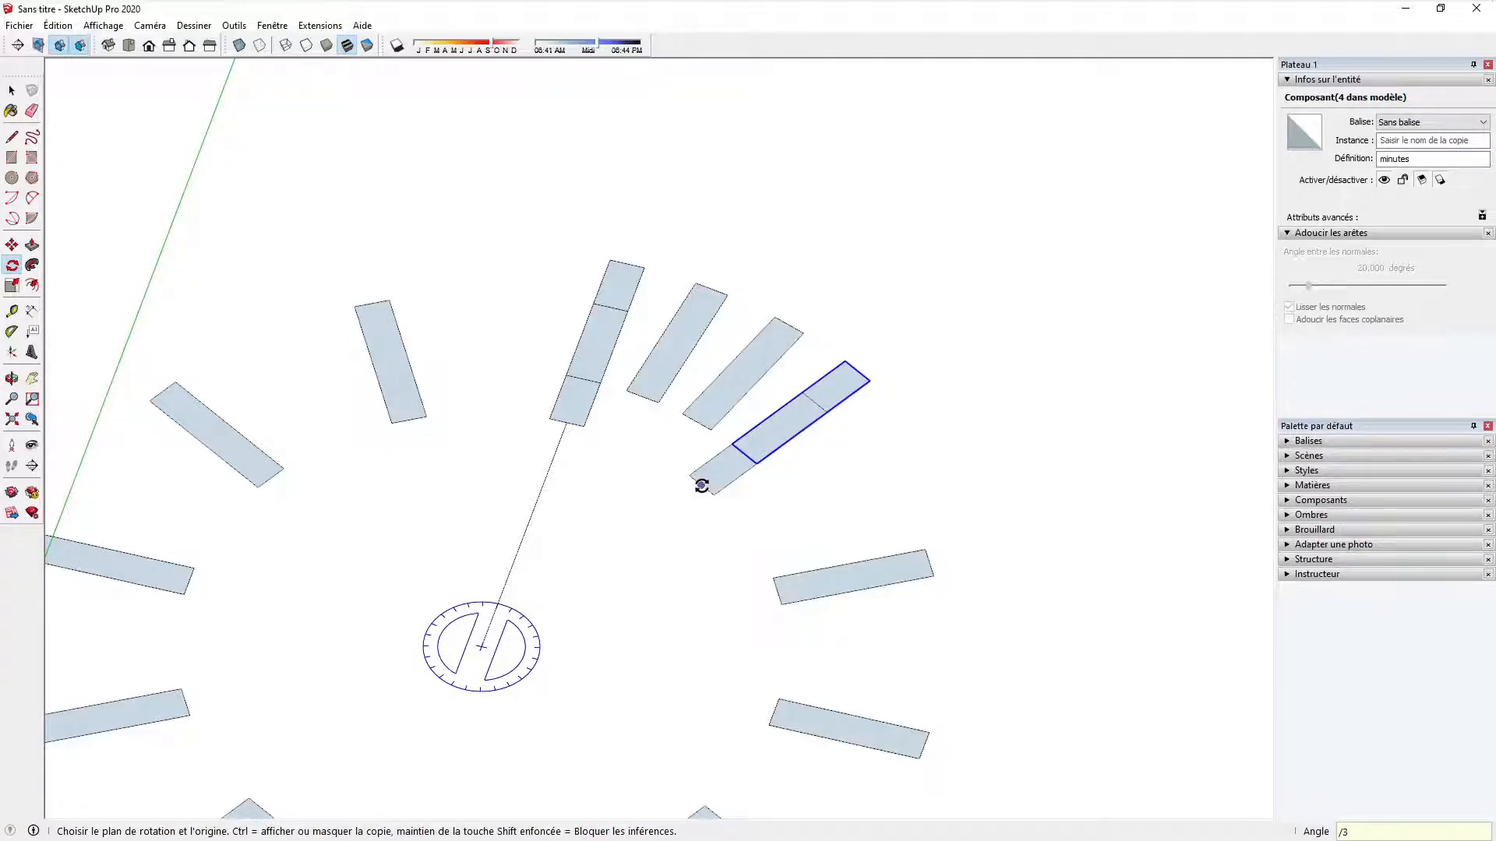
Step: Rotate-copy the two intermediate minutes marks by 30 degrees around the line's free end and repeat the copy 11 times
scroll(600, 273, "up", 2)
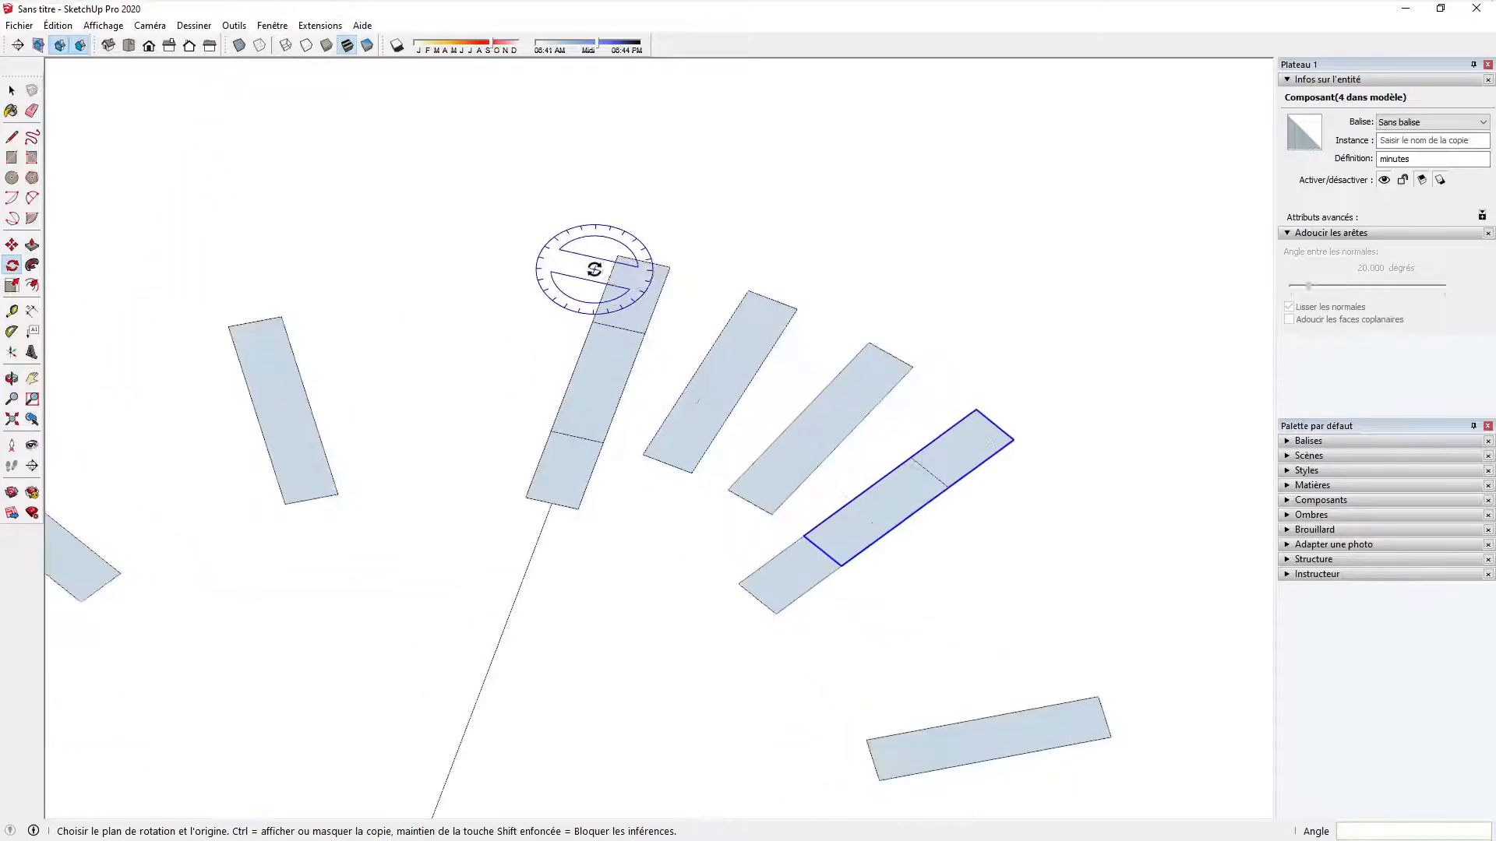
scroll(600, 274, "up", 1)
key("space")
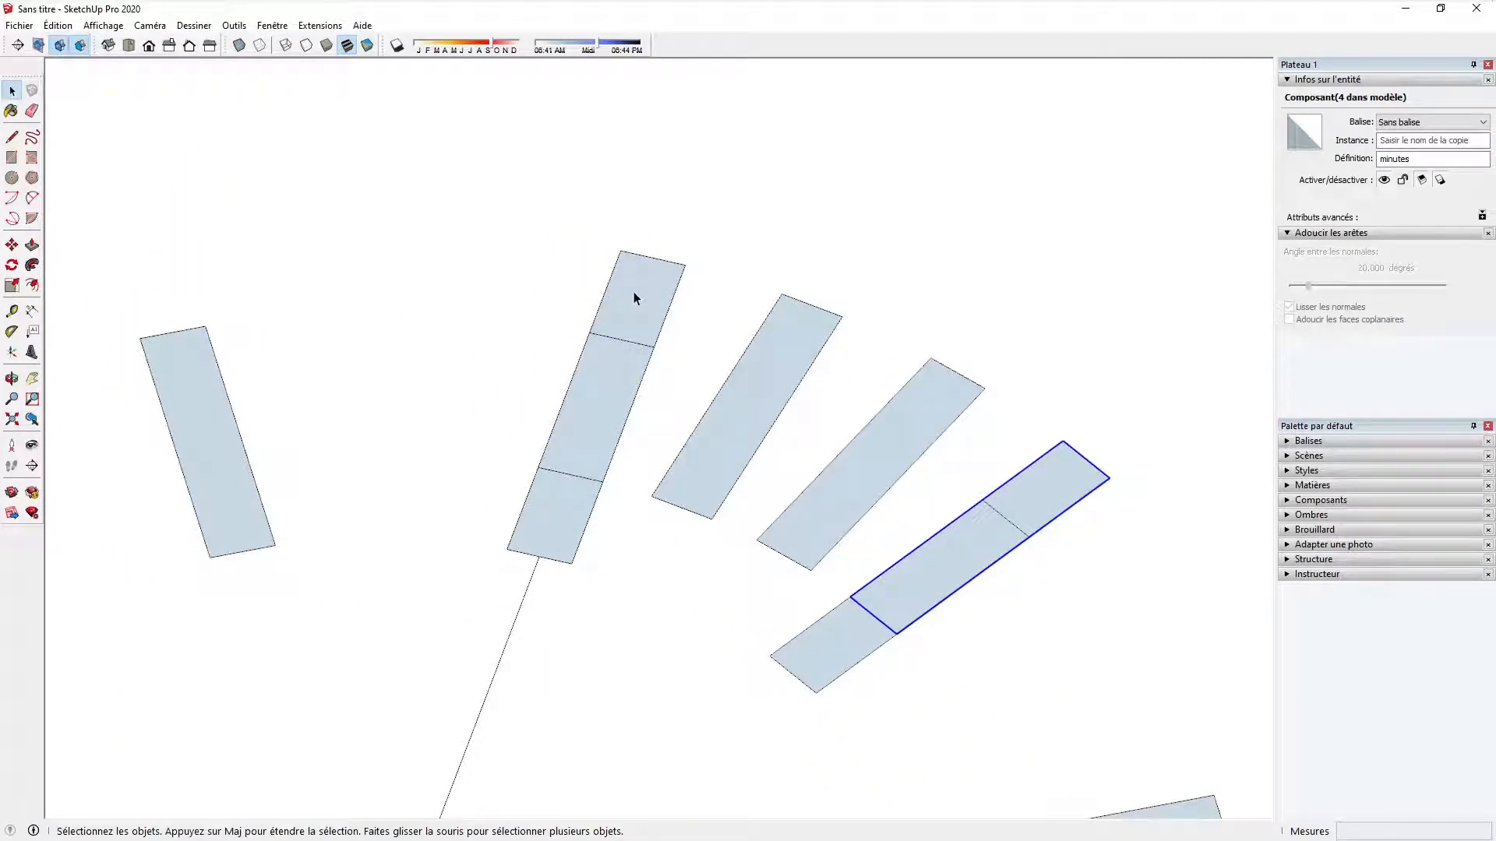
left_click(703, 465)
left_click(821, 514, "shift")
scroll(687, 290, "down", 3)
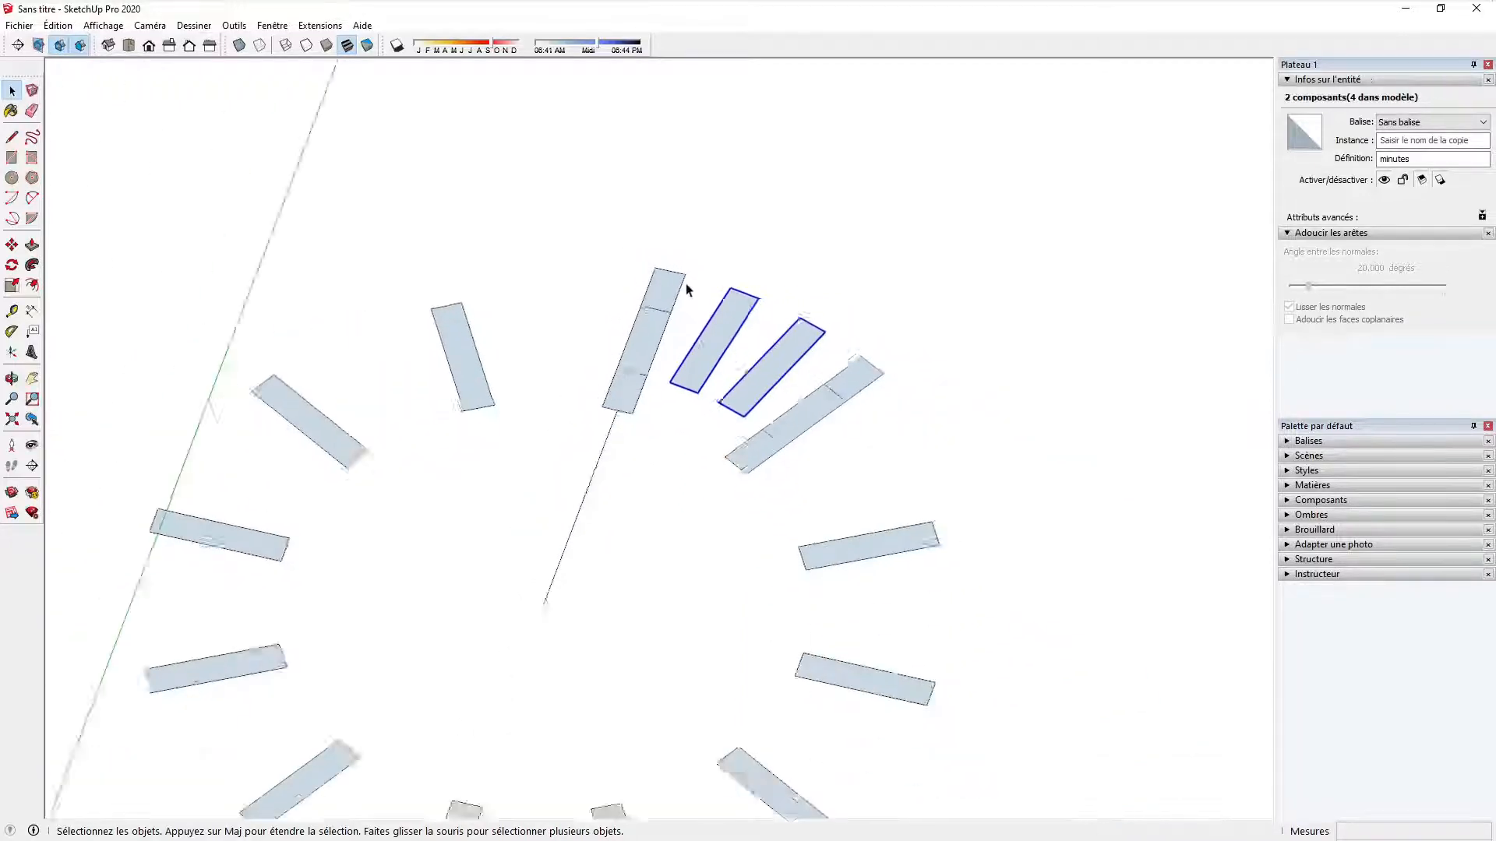
scroll(686, 290, "down", 2)
key("q")
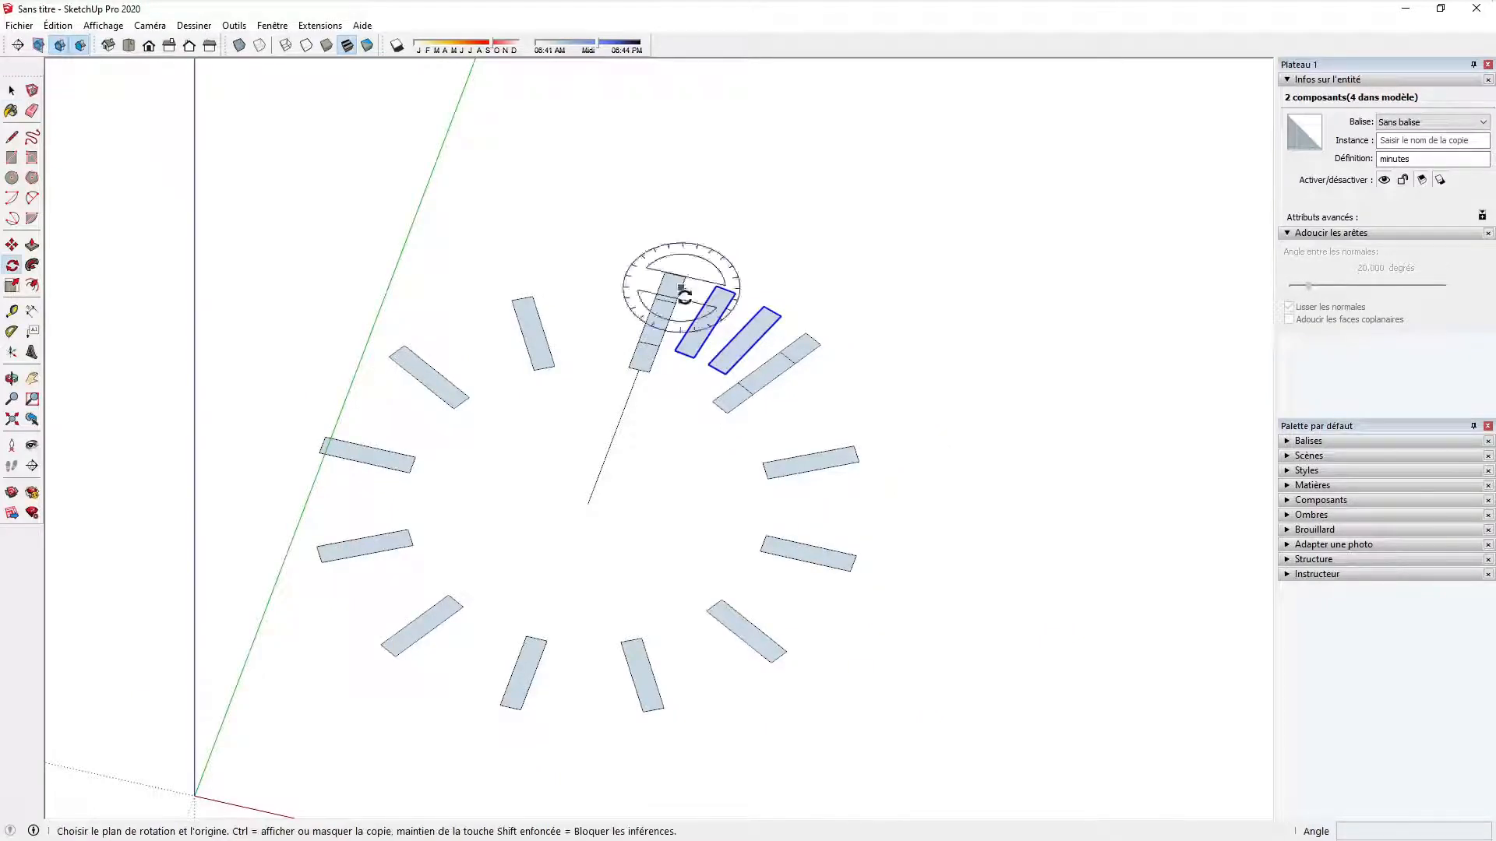
left_click(589, 504)
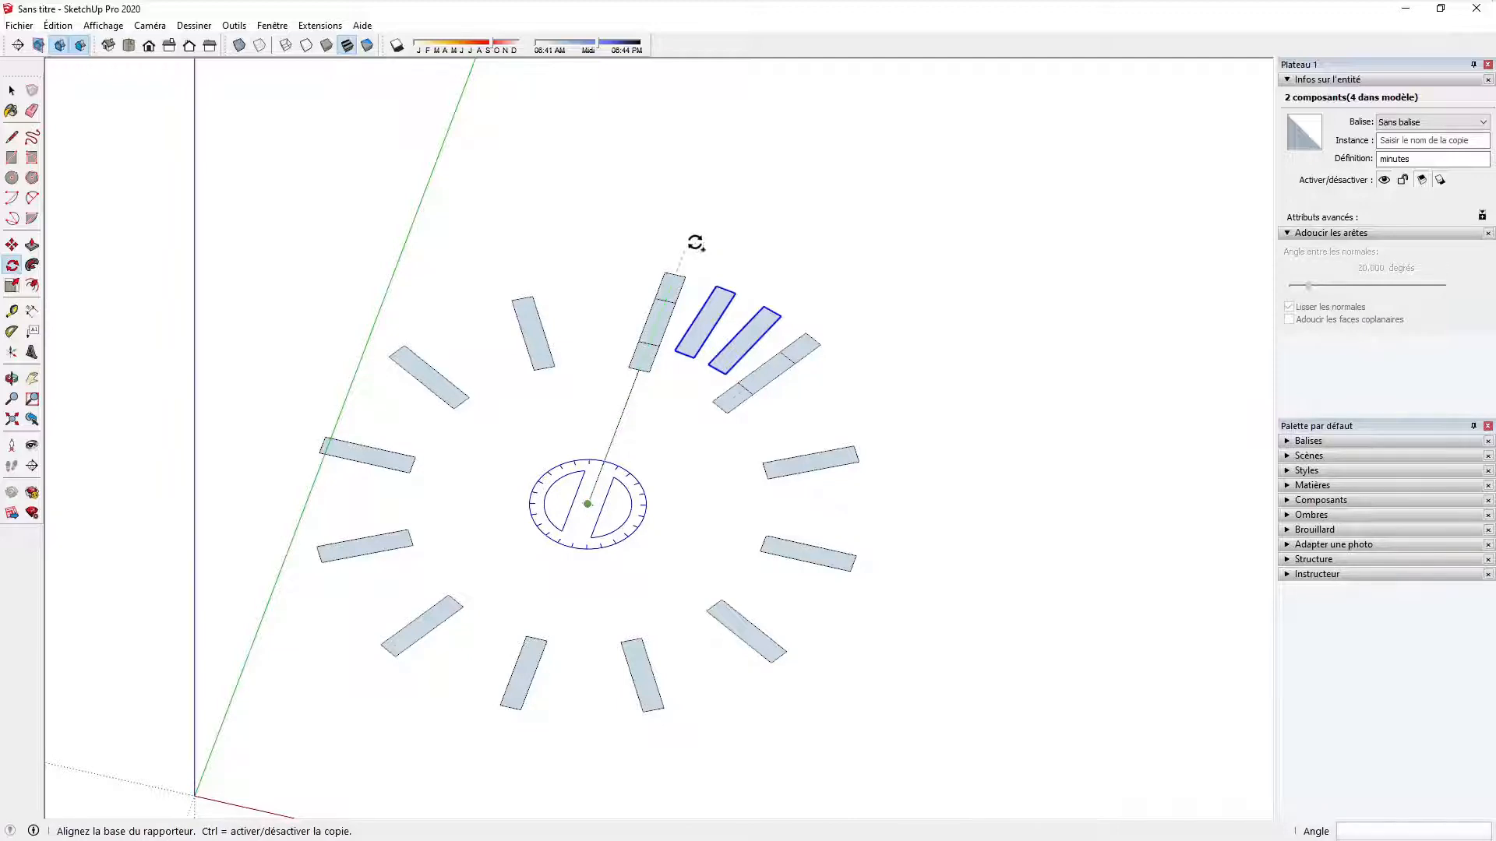
left_click(694, 241)
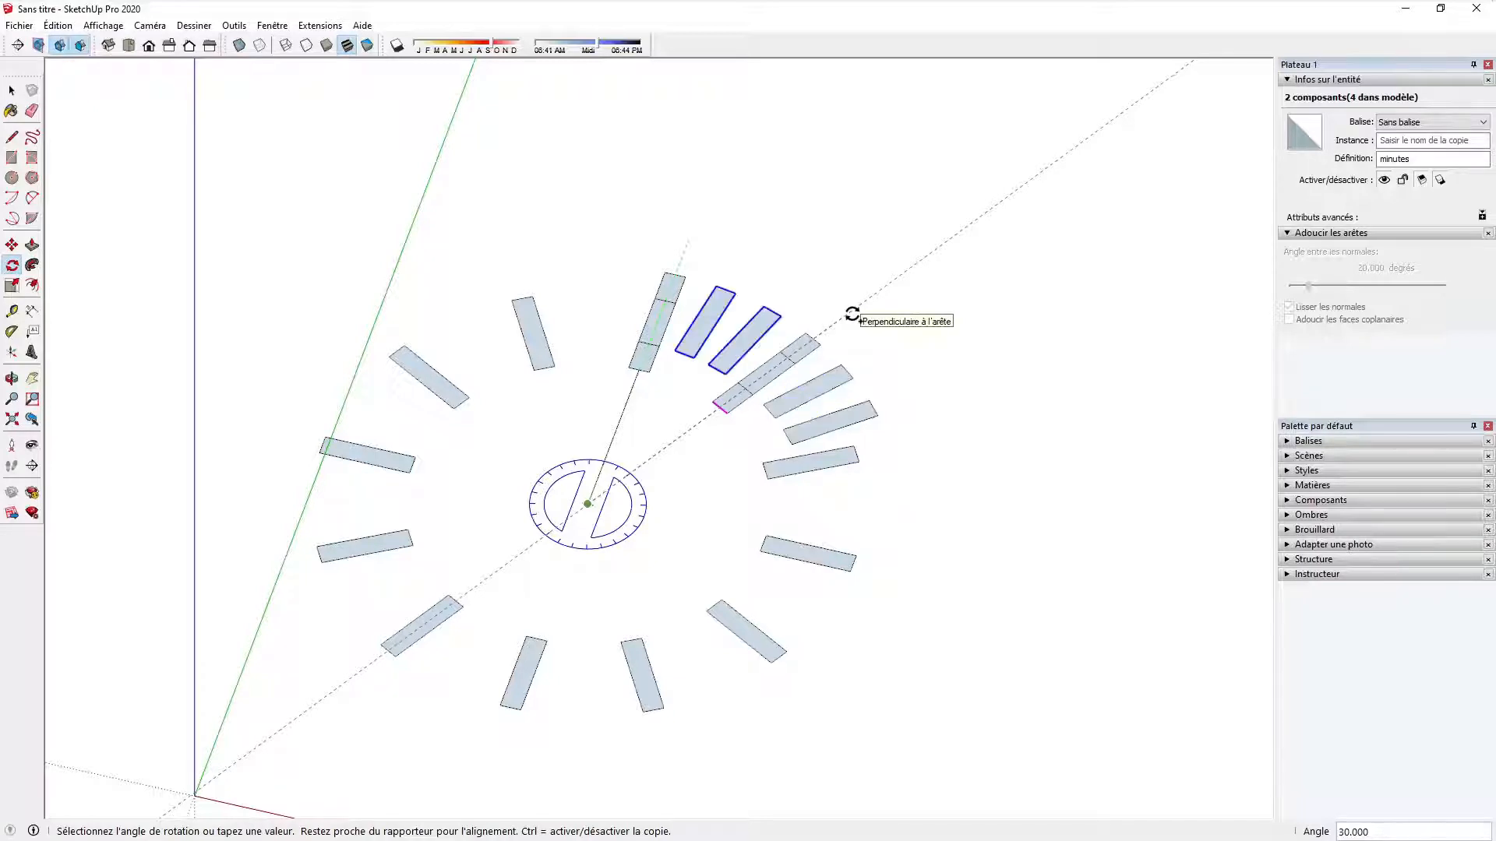
left_click(852, 314)
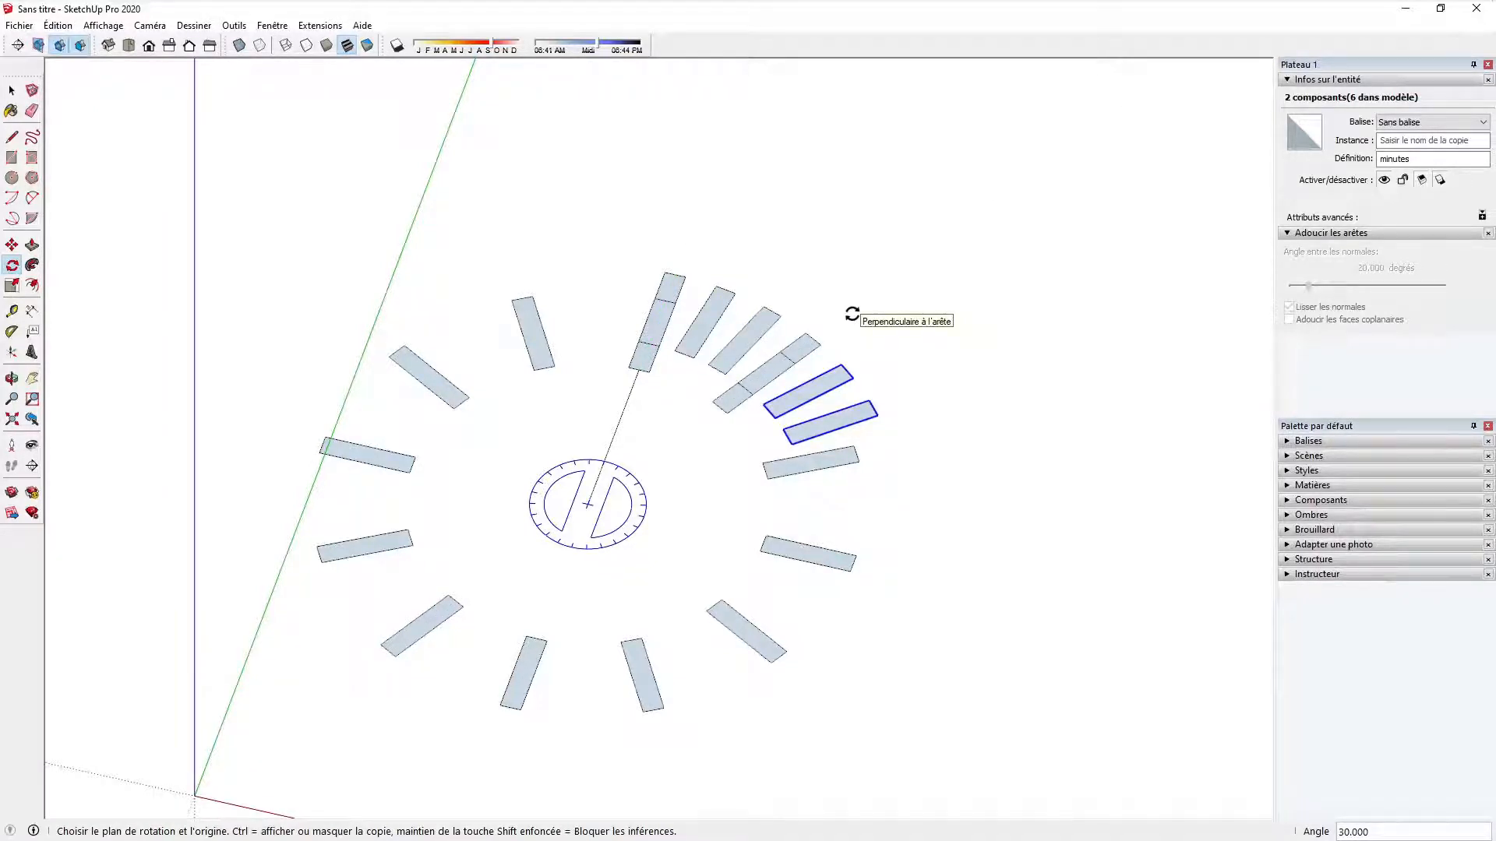
type("11x")
key("Return")
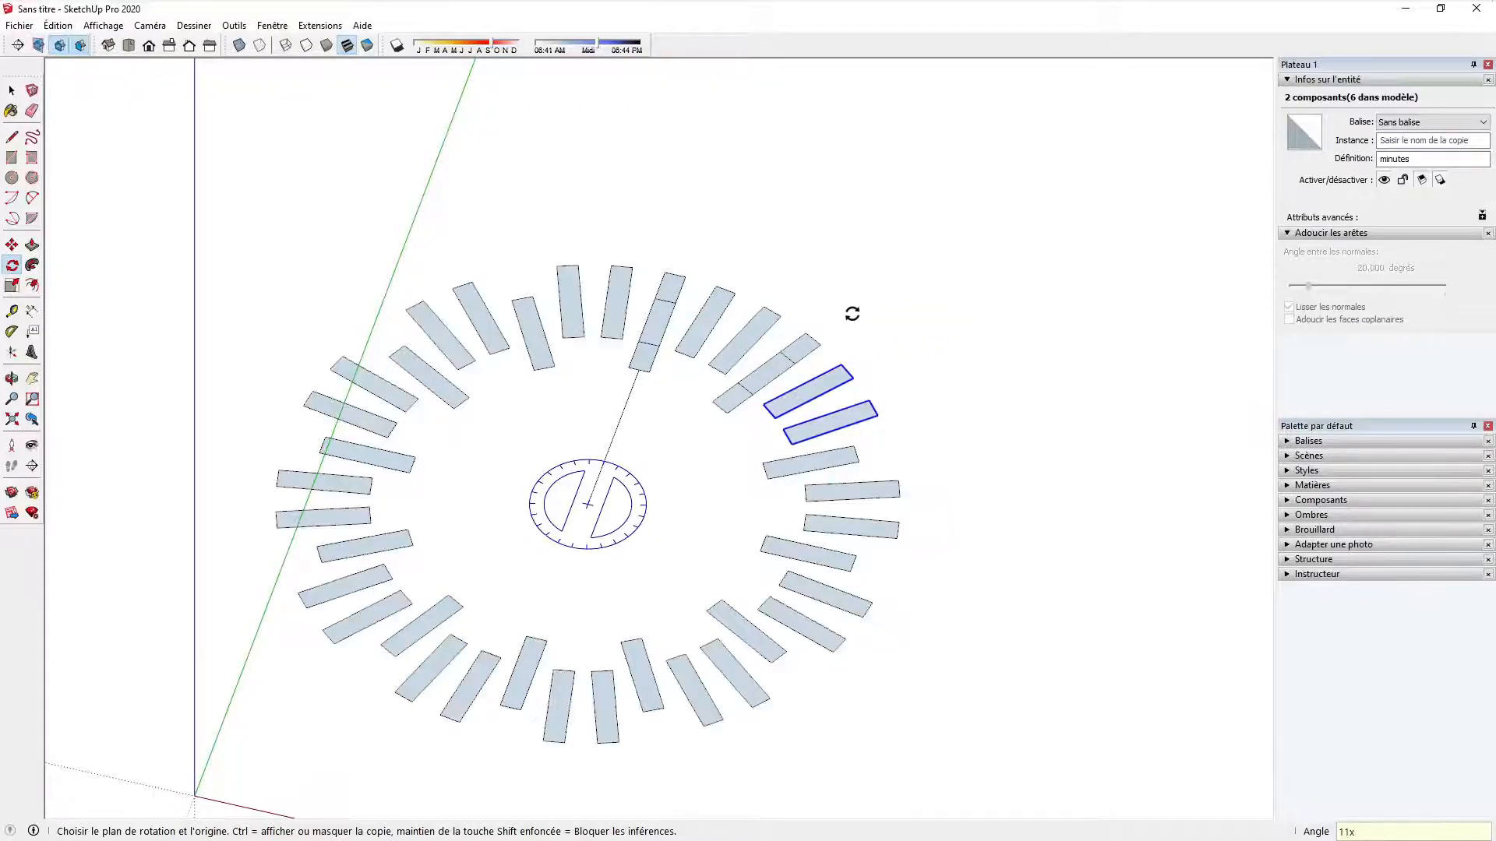
key("space")
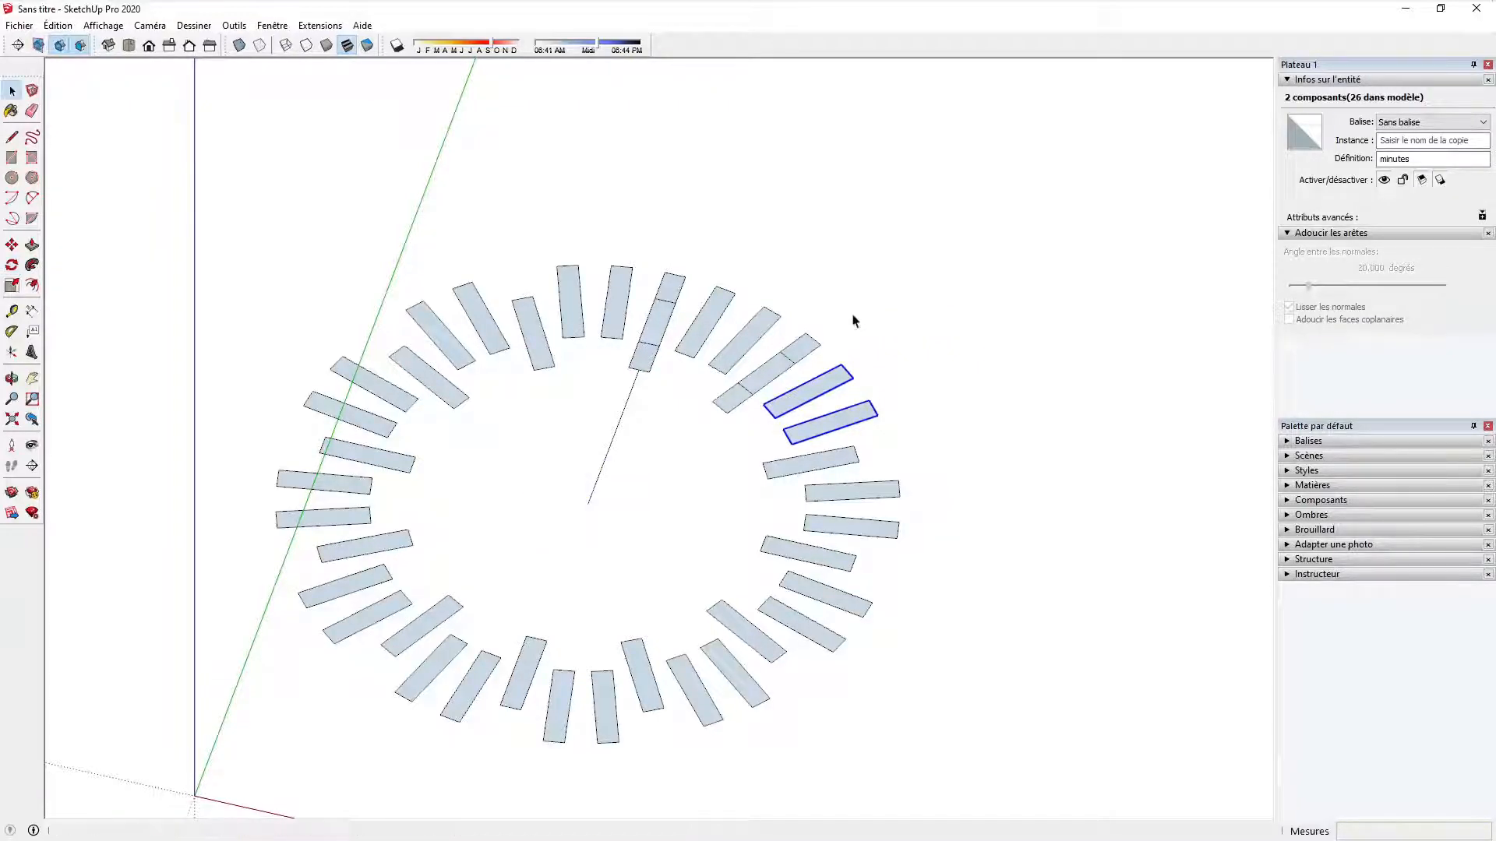
Step: Delete the two minutes marks that overlap the hour marks at the start and end of the first interval
left_click(812, 347)
key("Delete")
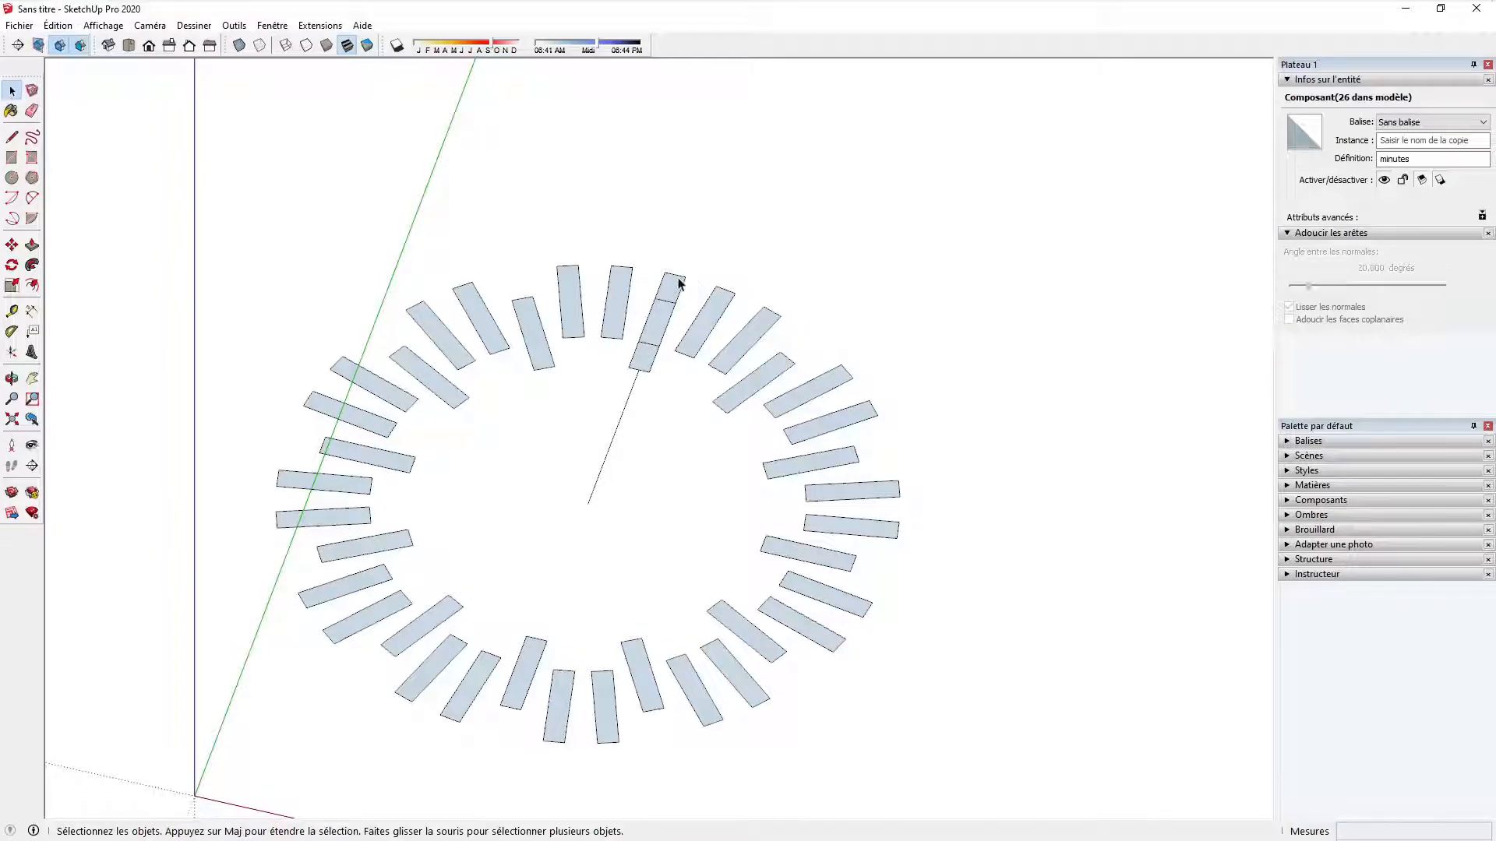
left_click(677, 284)
key("Delete")
Step: Open a minutes component for editing and scale its geometry along the green axis, 1.39 towards the dial centre and 0.50 from the outer end
scroll(681, 348, "up", 6)
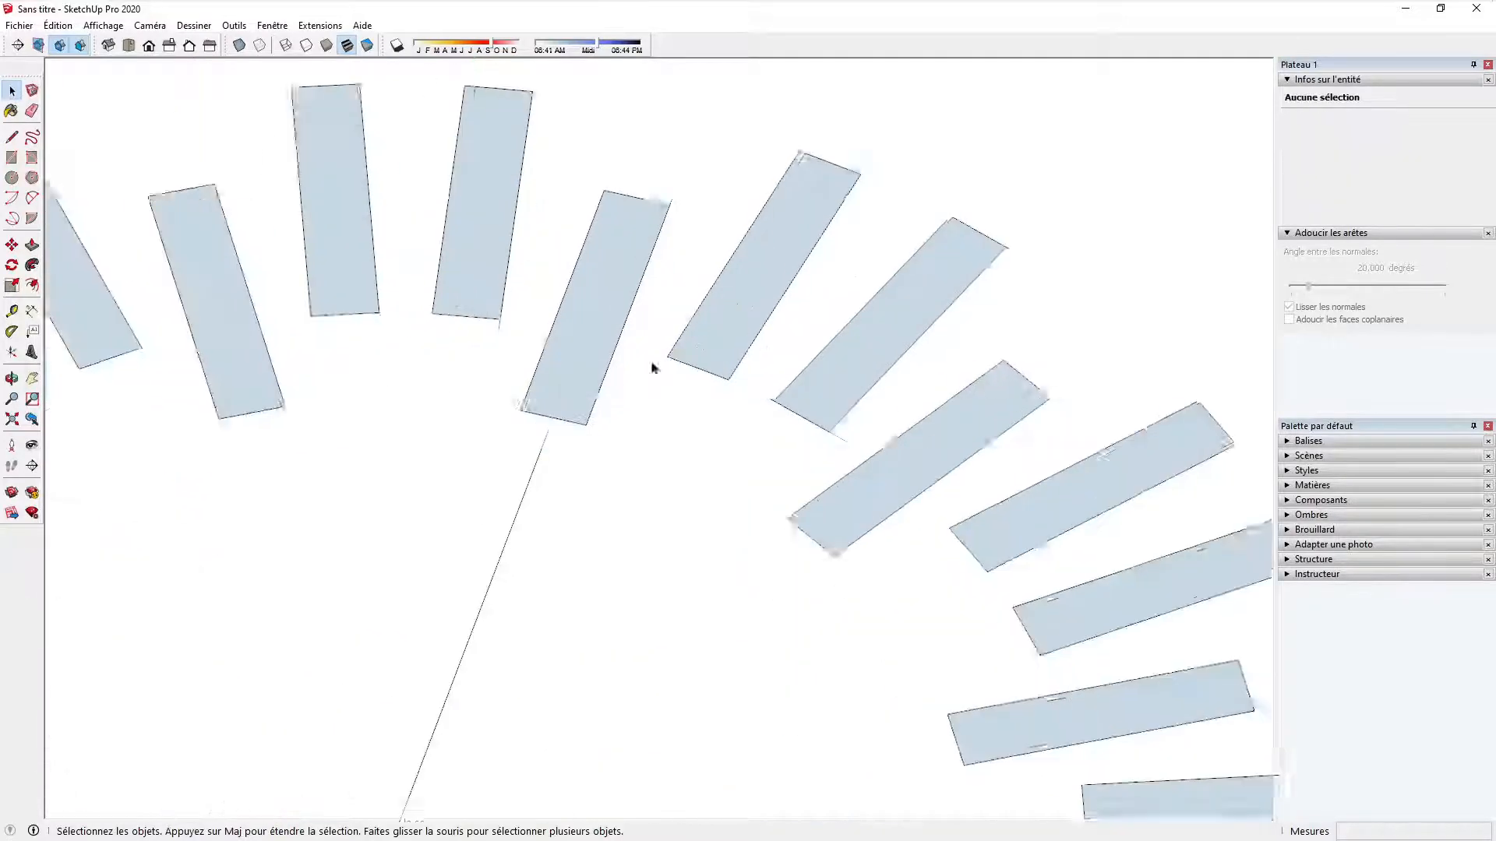
middle_click_drag(651, 363, 728, 411)
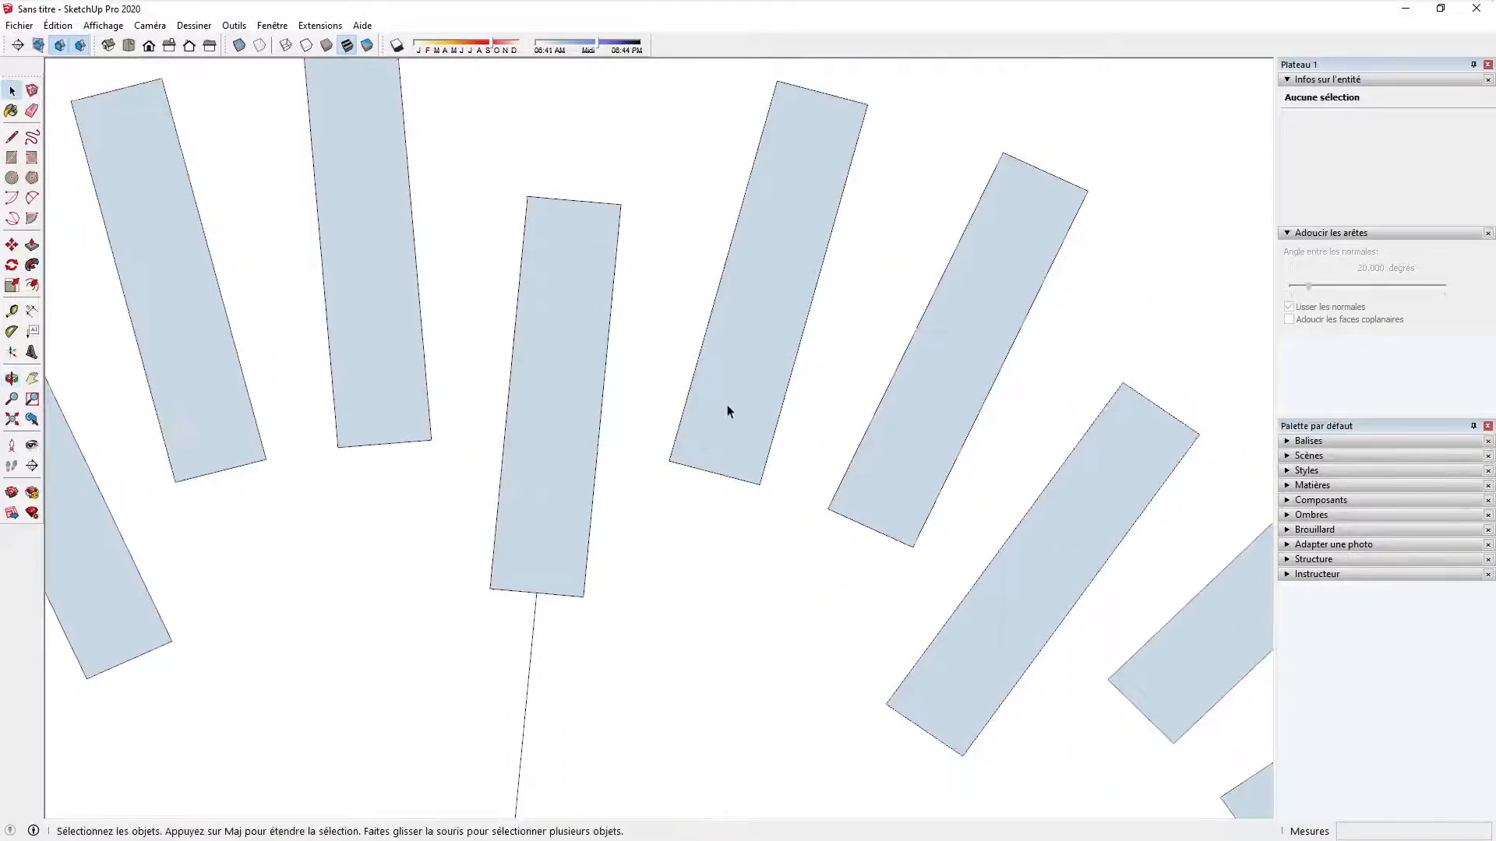
scroll(727, 410, "down", 3)
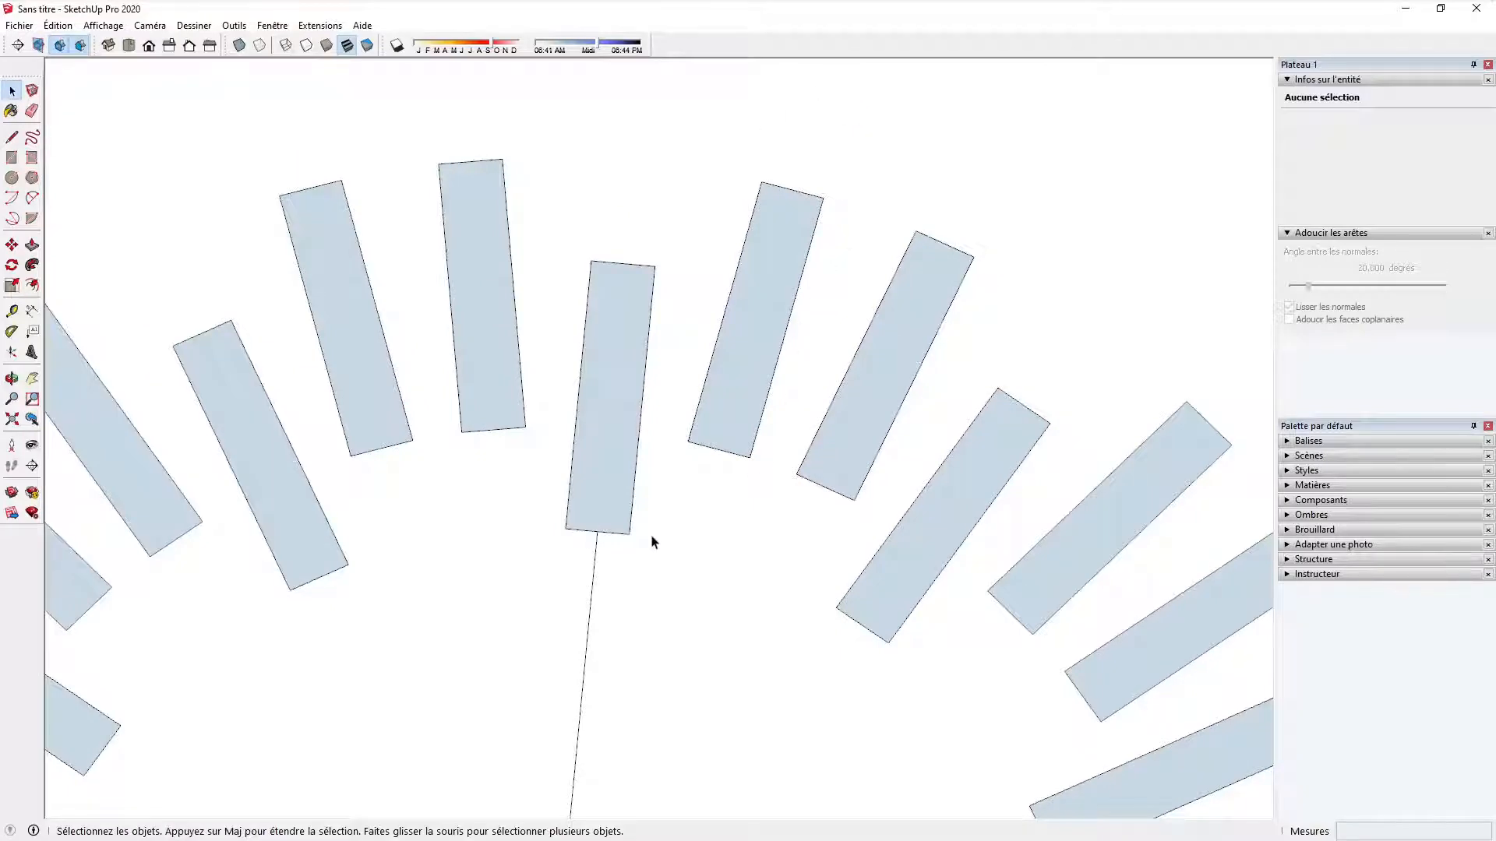
scroll(732, 444, "up", 3)
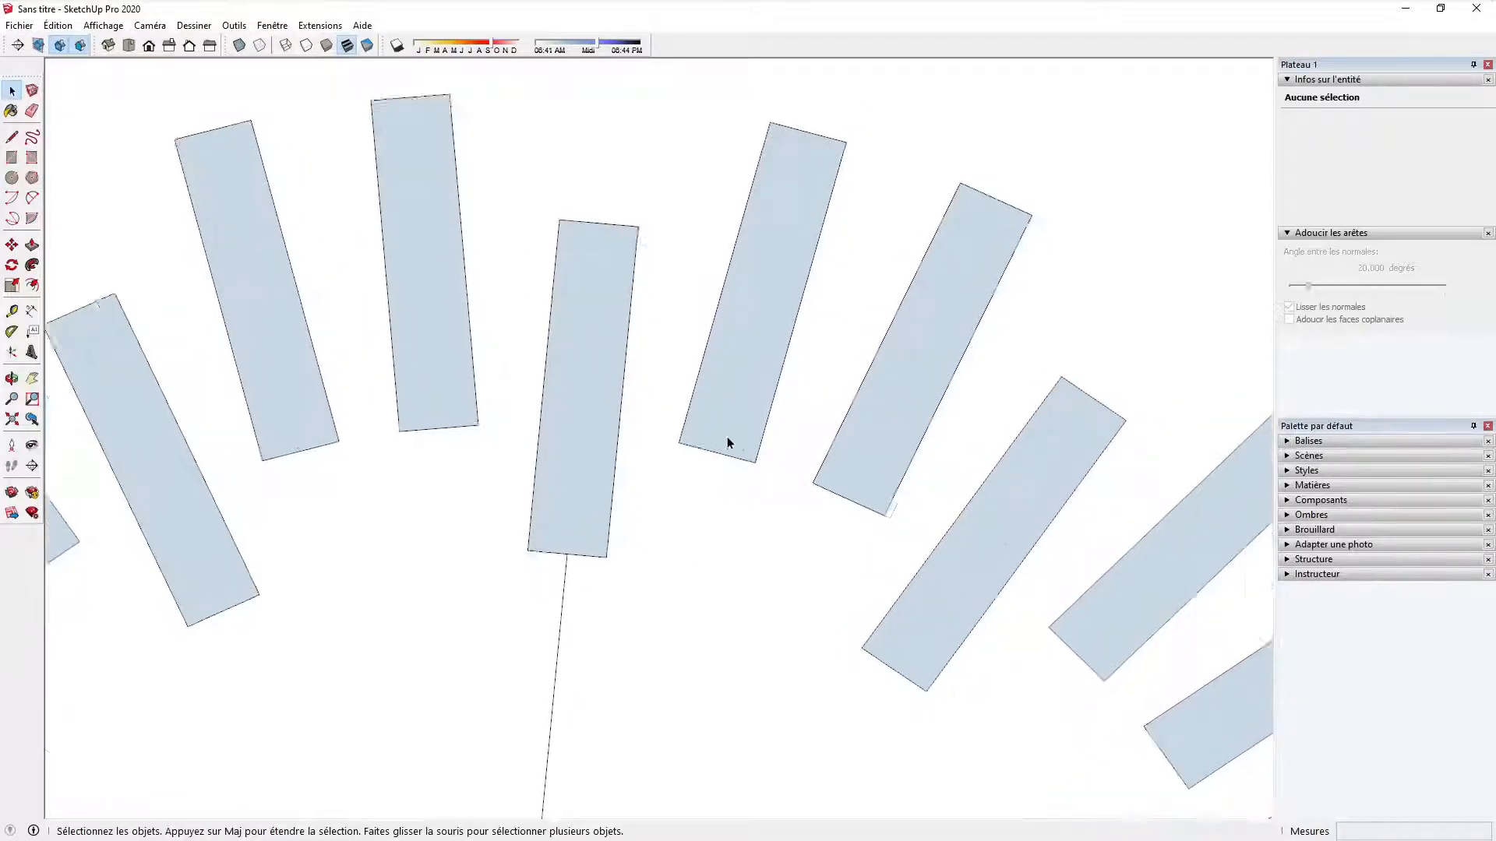
double_click(727, 440)
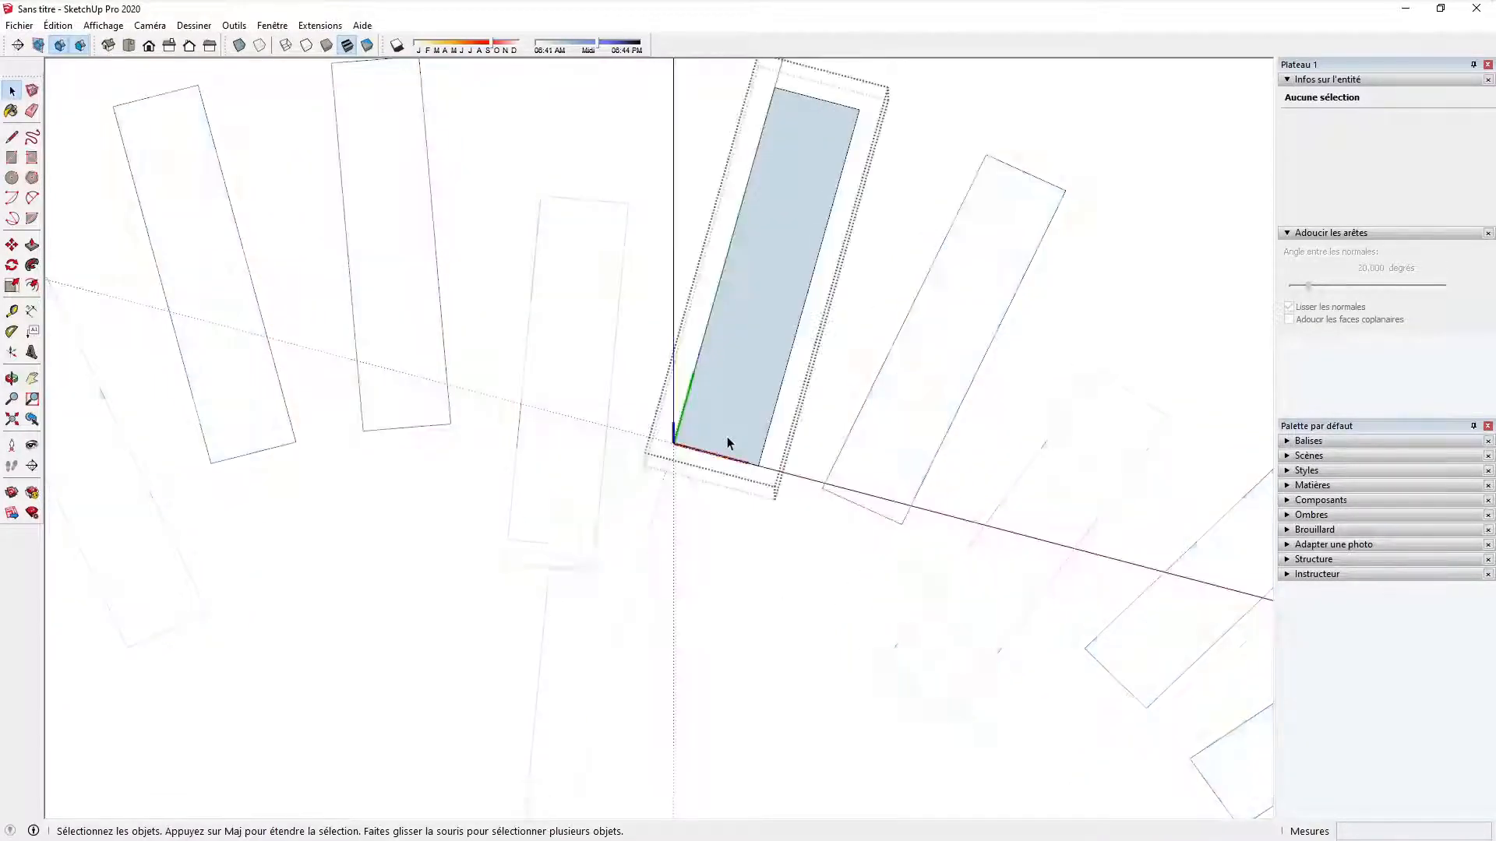
triple_click(727, 439)
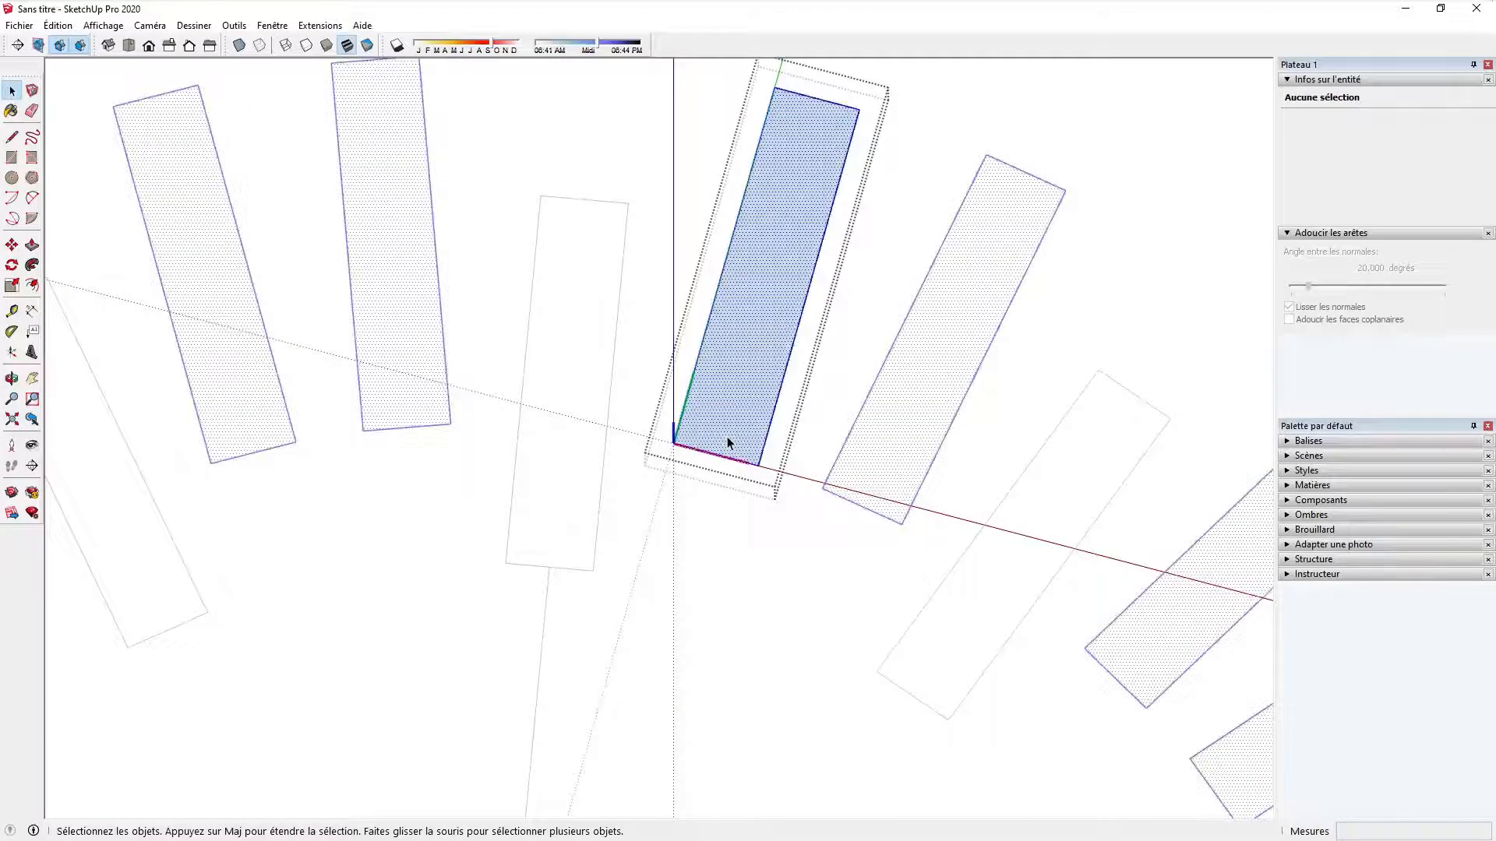
key("s")
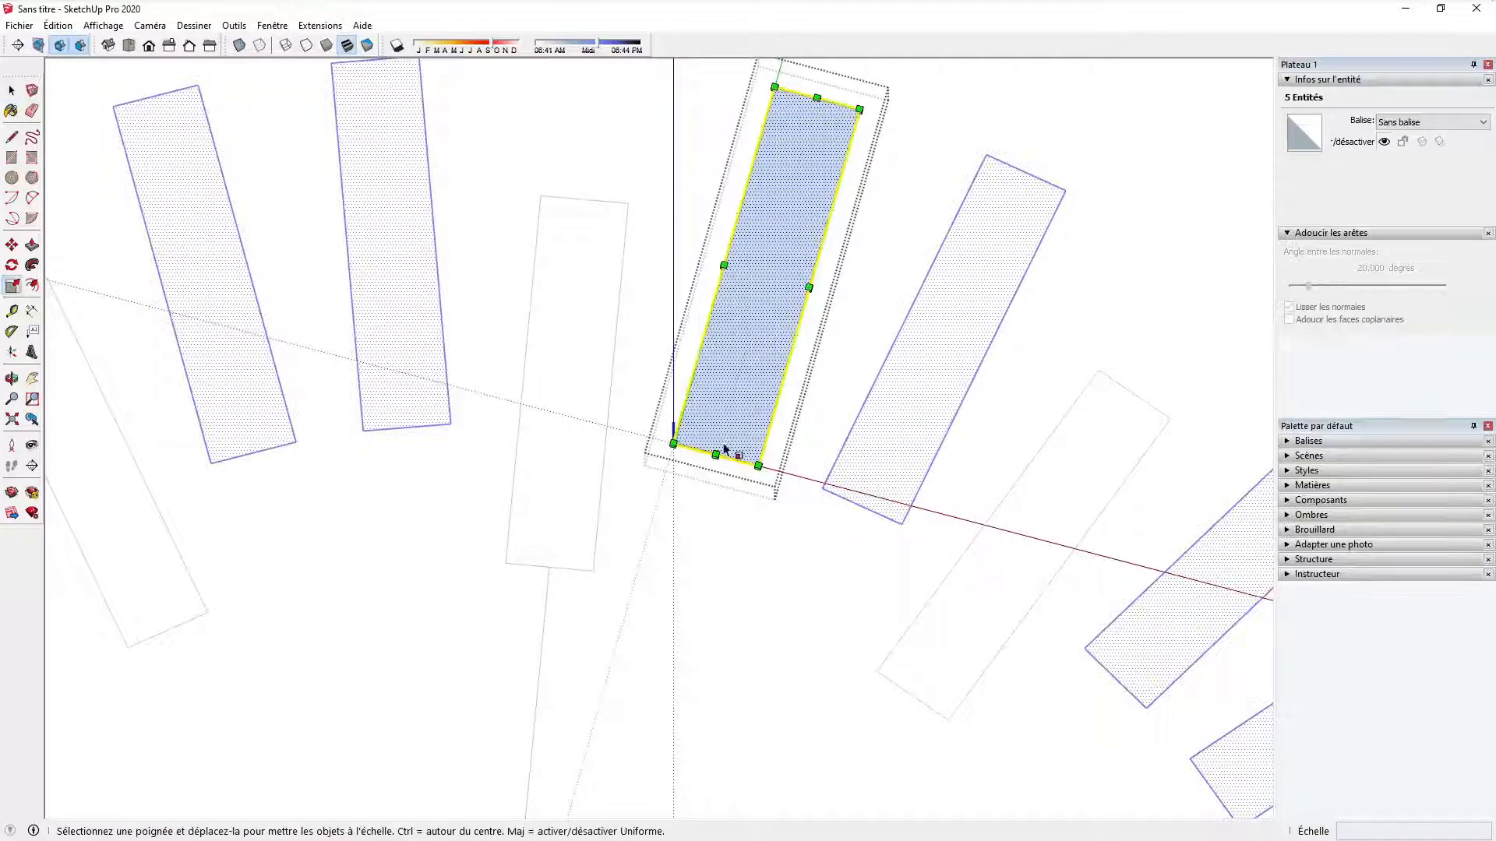
left_click_drag(716, 455, 675, 592)
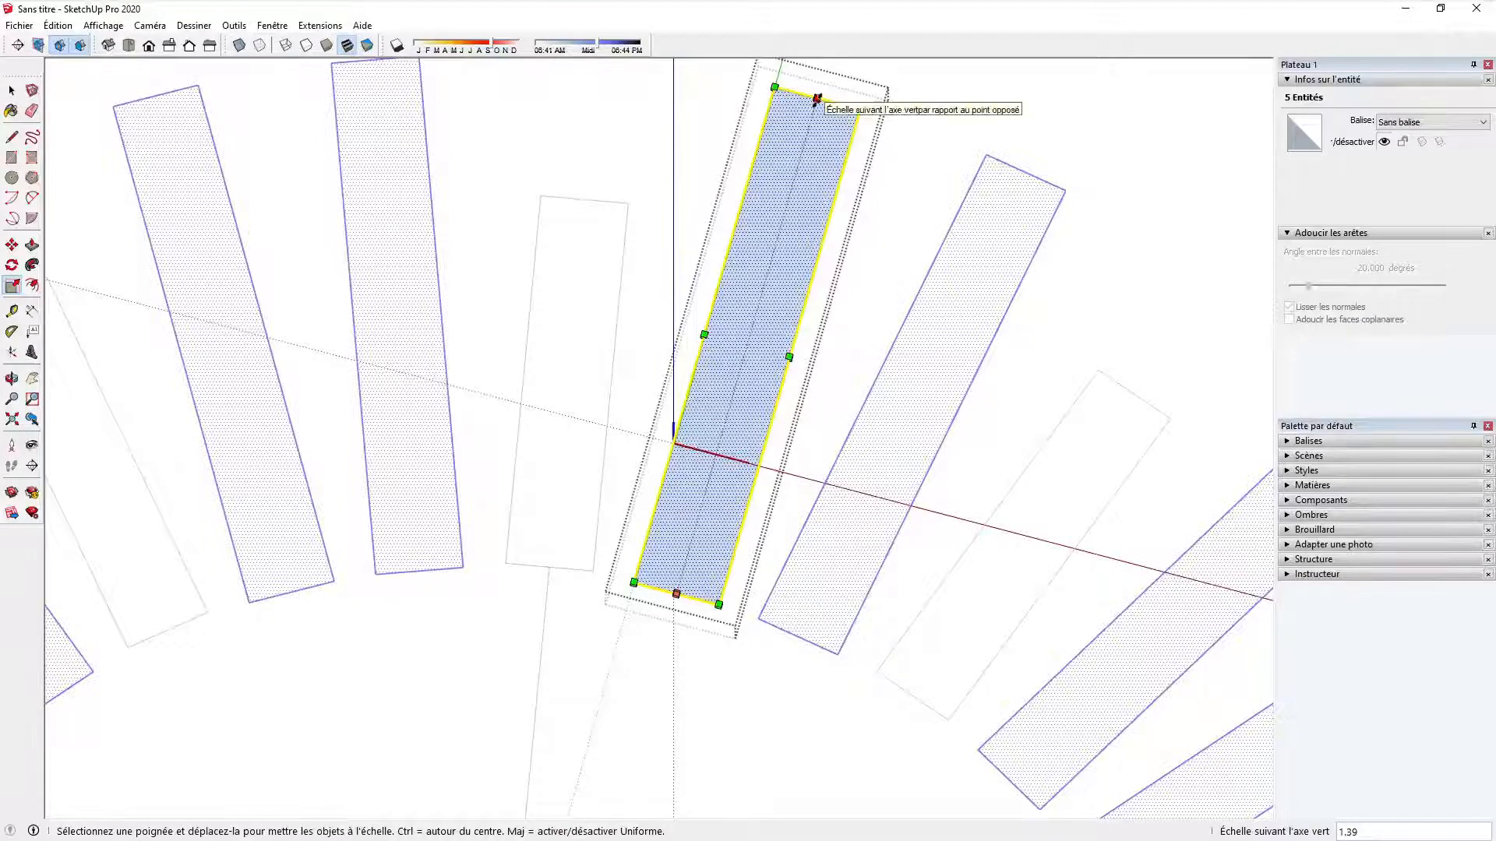
left_click_drag(815, 101, 749, 335)
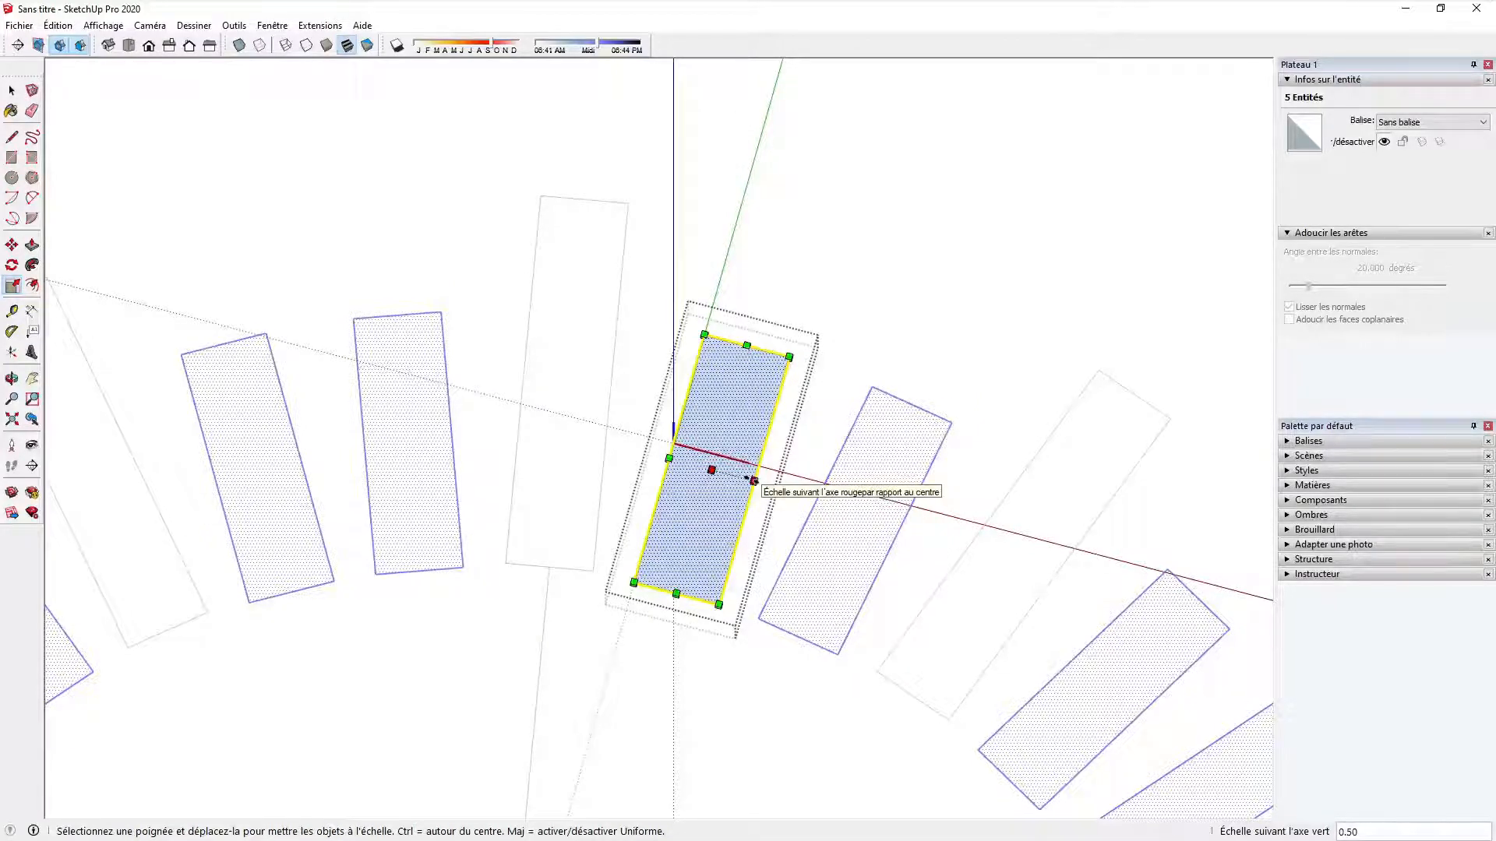
Step: Narrow the minutes mark to 0.43 about its centre along the red axis, shorten its outer end, and close the component
left_click_drag(752, 480, 734, 476, "ctrl")
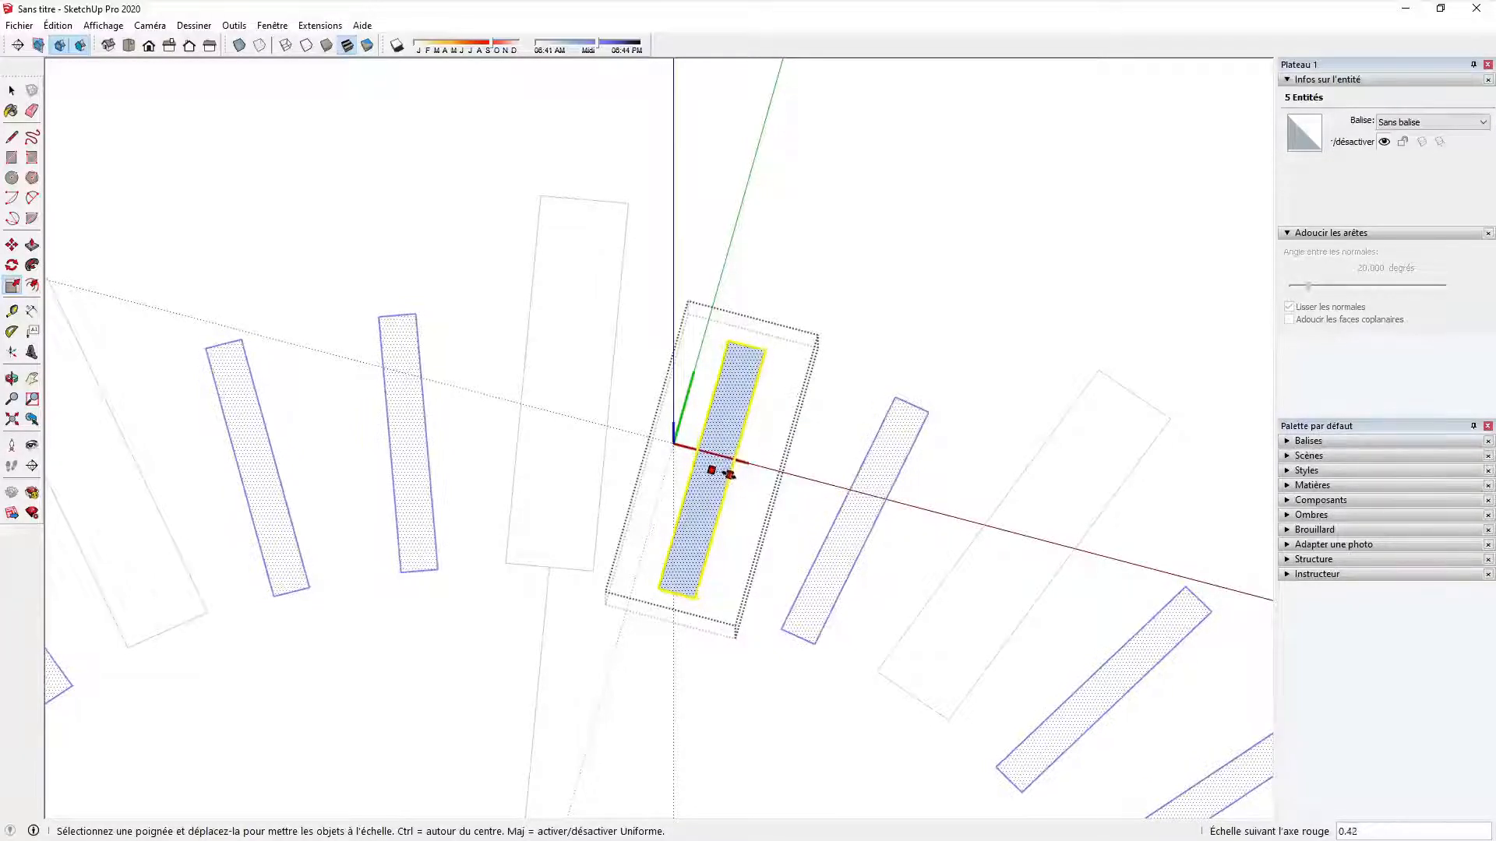
left_click(728, 473)
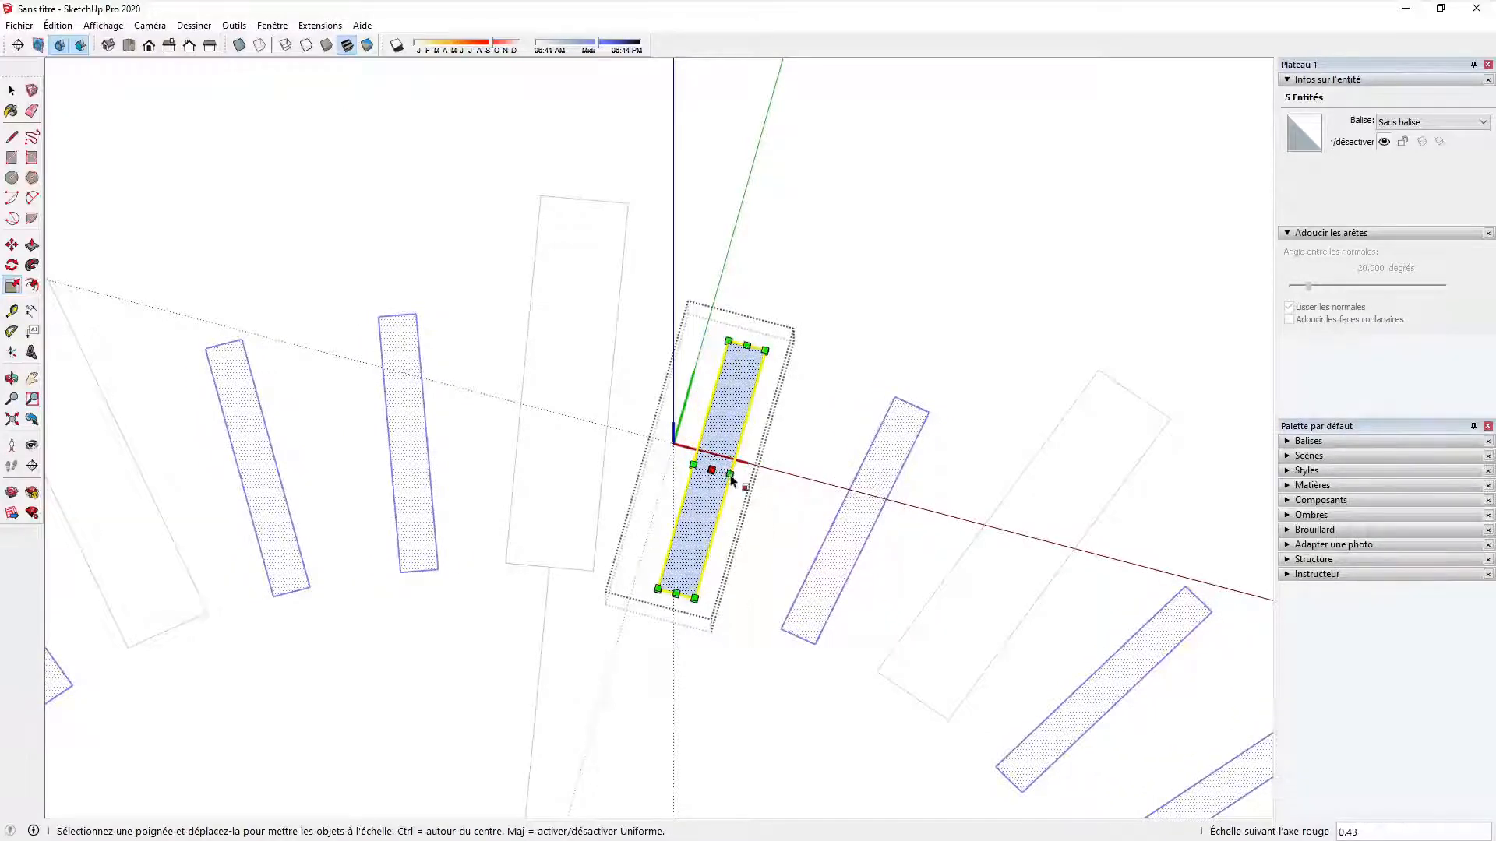
left_click(744, 347)
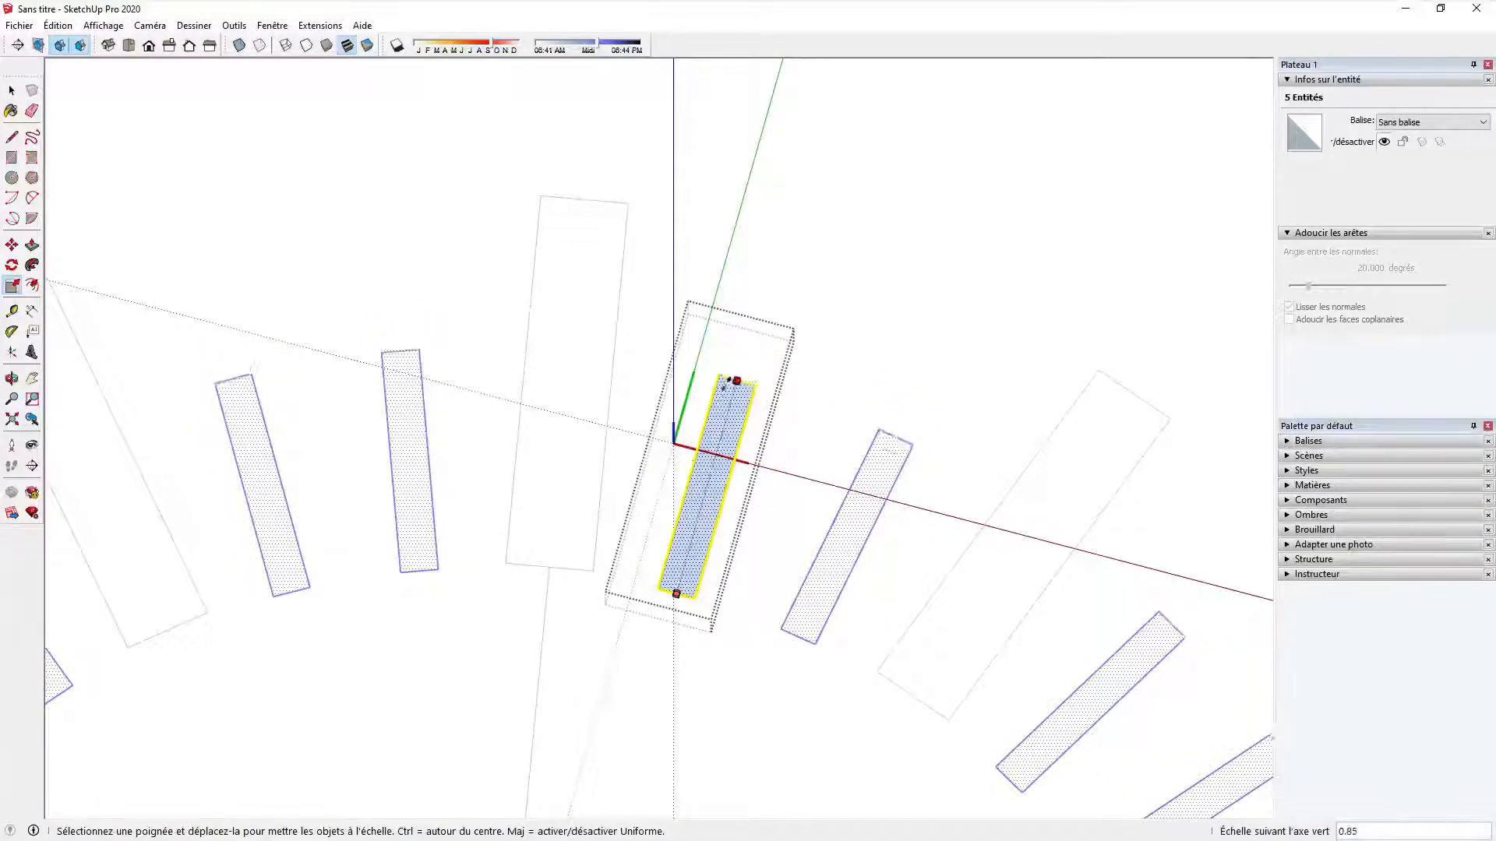
left_click(729, 419)
scroll(753, 360, "down", 3)
key("space")
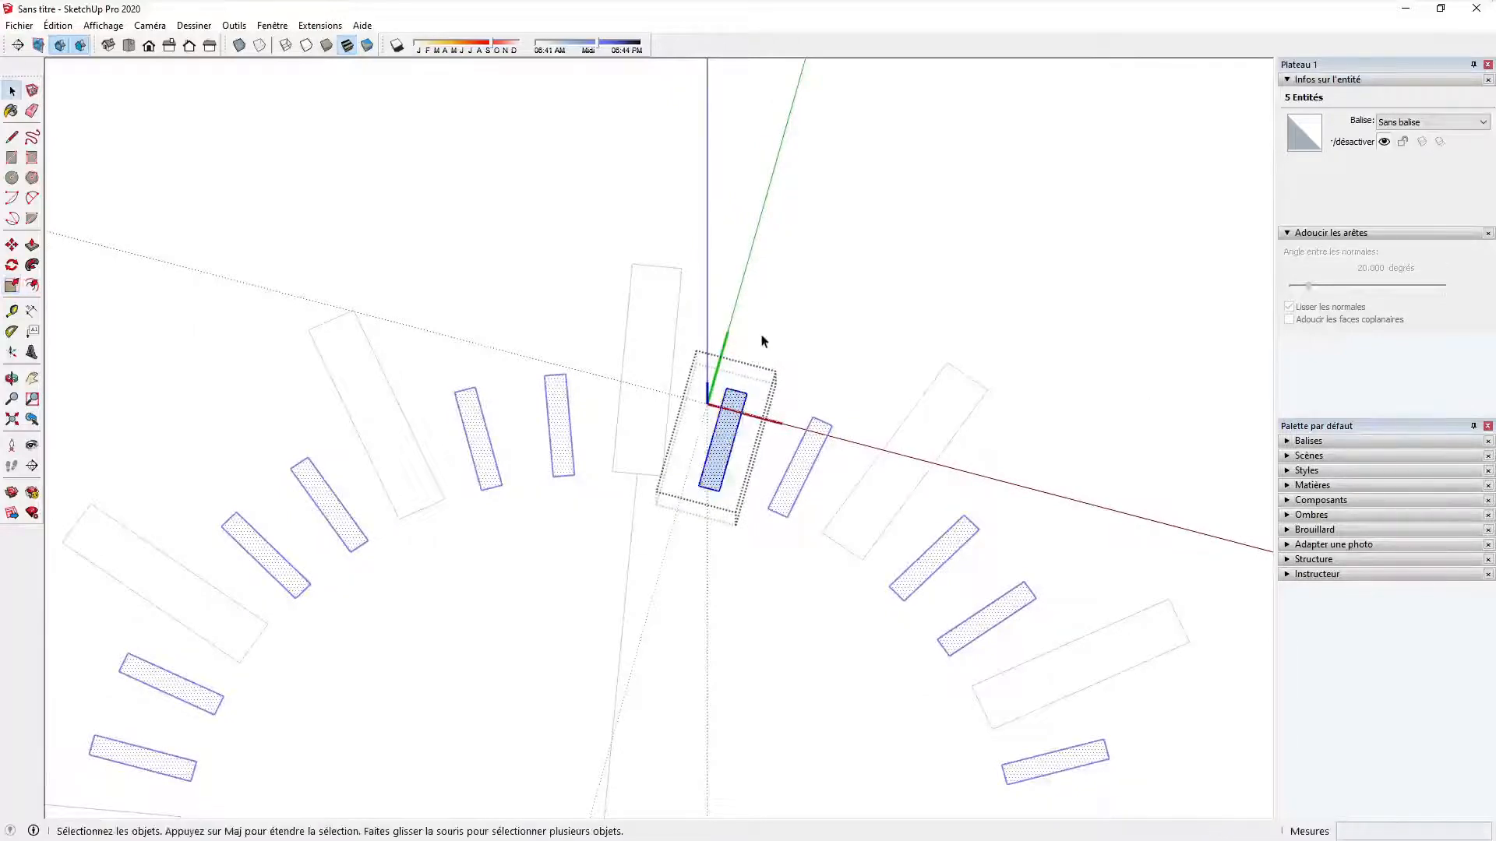
key("Escape")
scroll(742, 378, "up", 3)
key("Escape")
Step: Draw a 24-sided circle centred on the line's free end with a 45.50 cm radius, slightly overlapping the inner ends of the marks
scroll(696, 310, "down", 3)
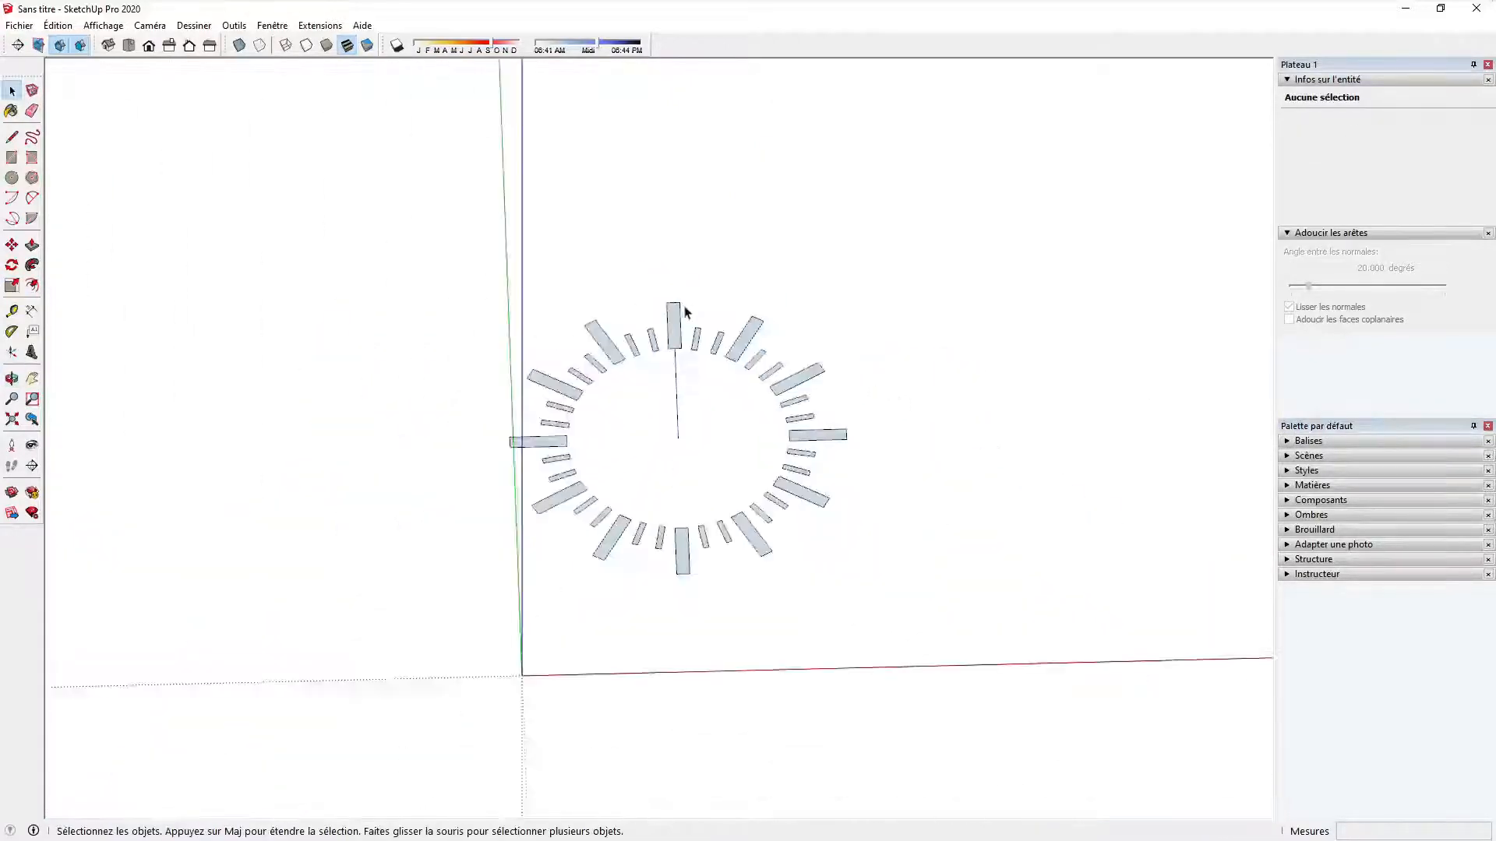
middle_click_drag(685, 311, 554, 294)
scroll(720, 377, "up", 3)
middle_click_drag(720, 378, 631, 401)
scroll(761, 377, "down", 4)
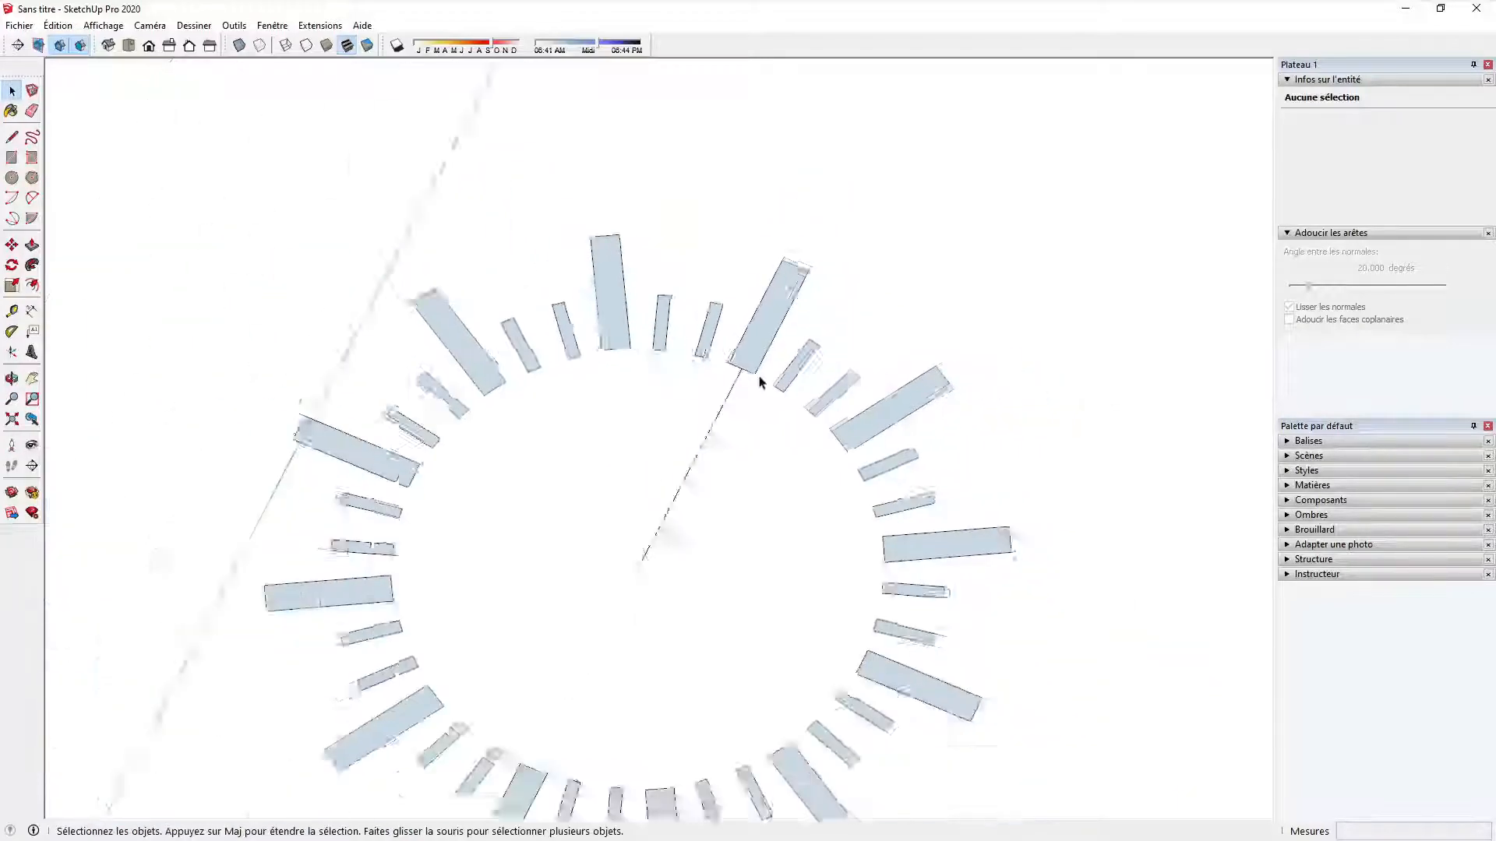
scroll(703, 515, "up", 3)
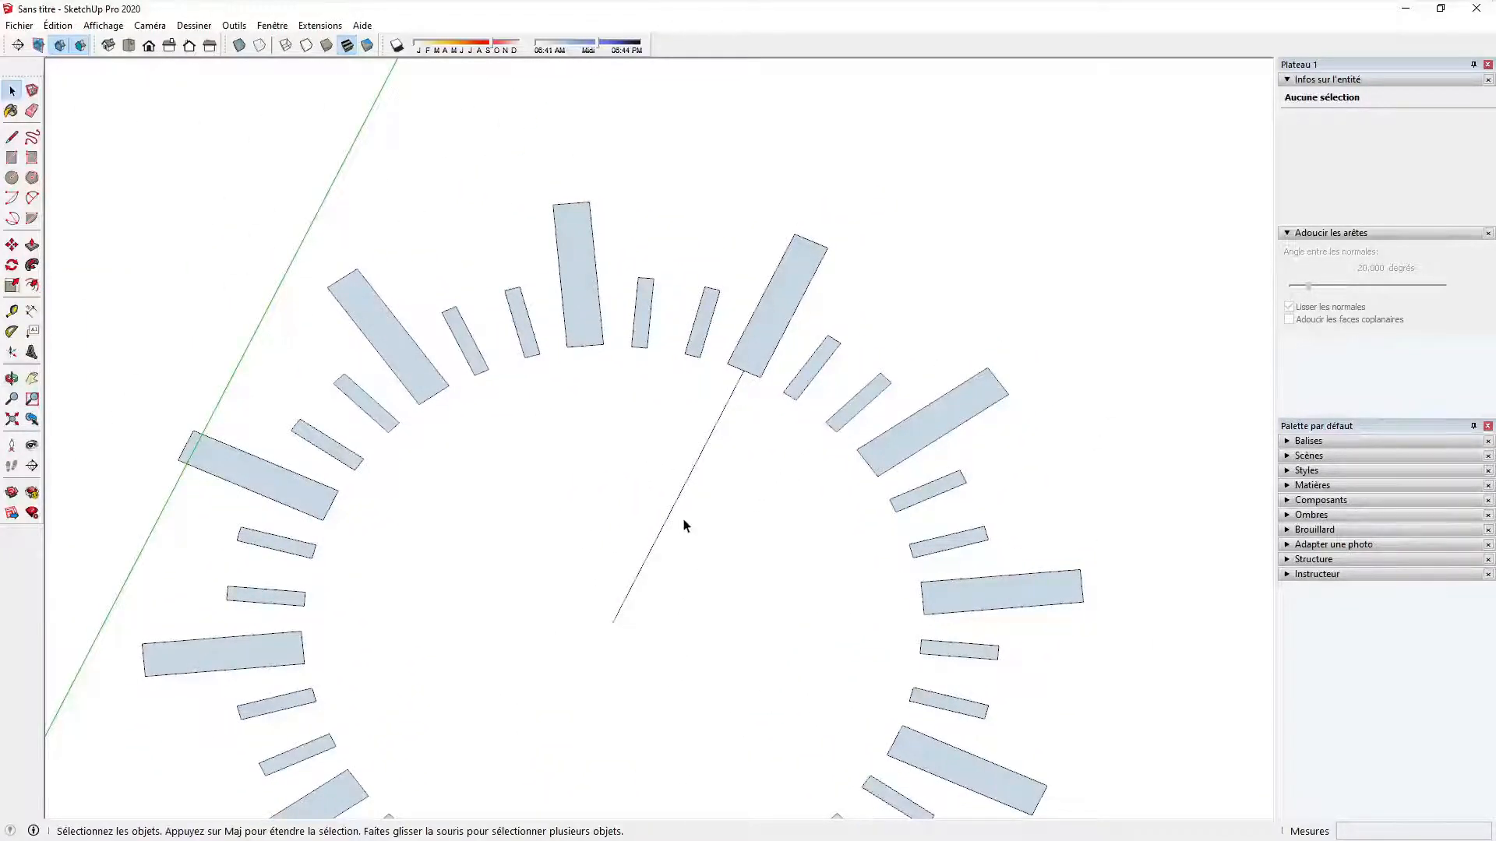
middle_click_drag(684, 526, 674, 405)
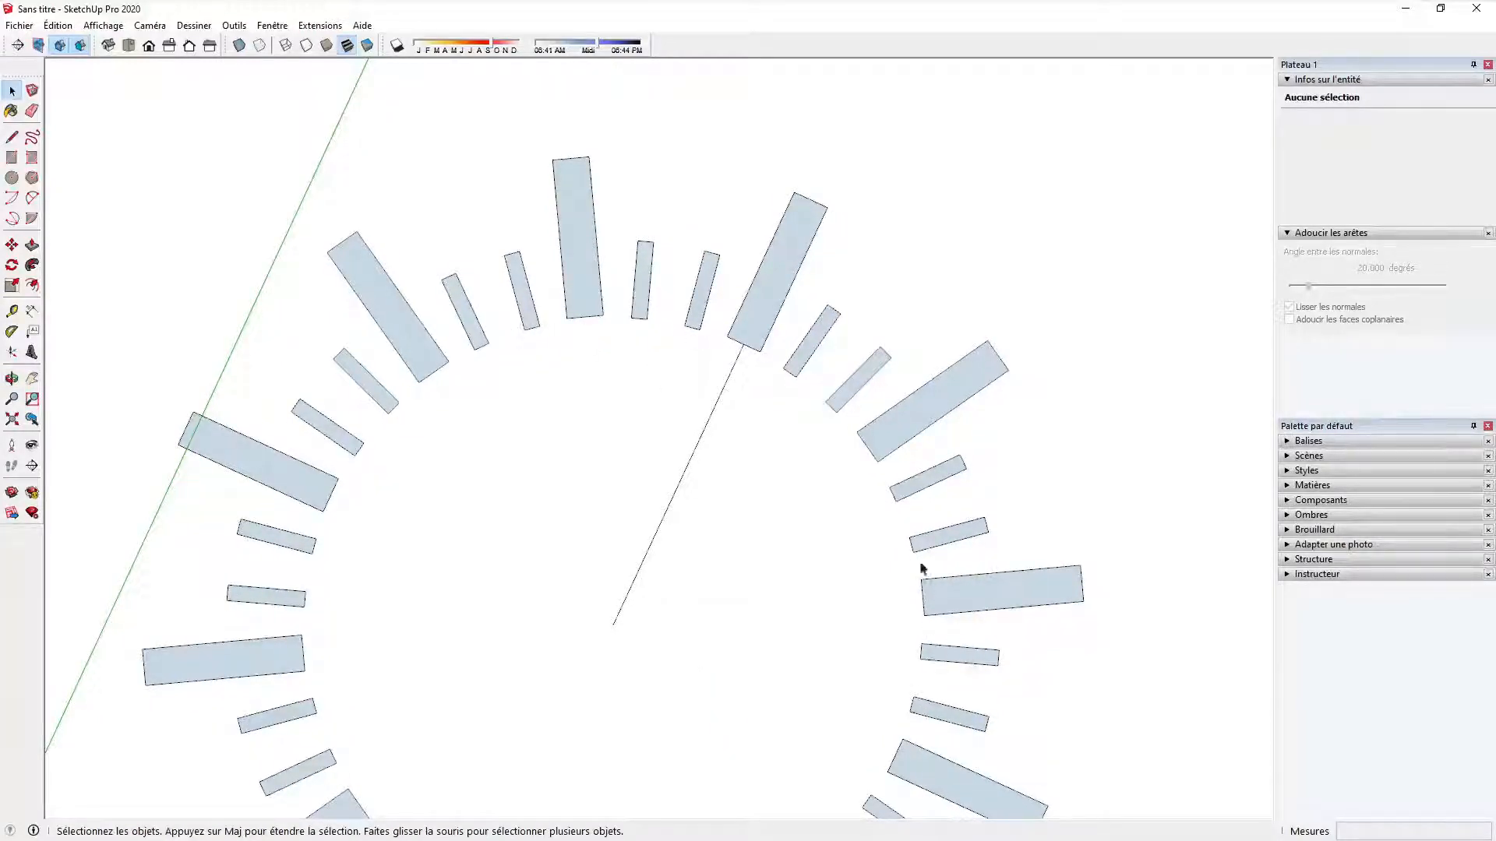
key("c")
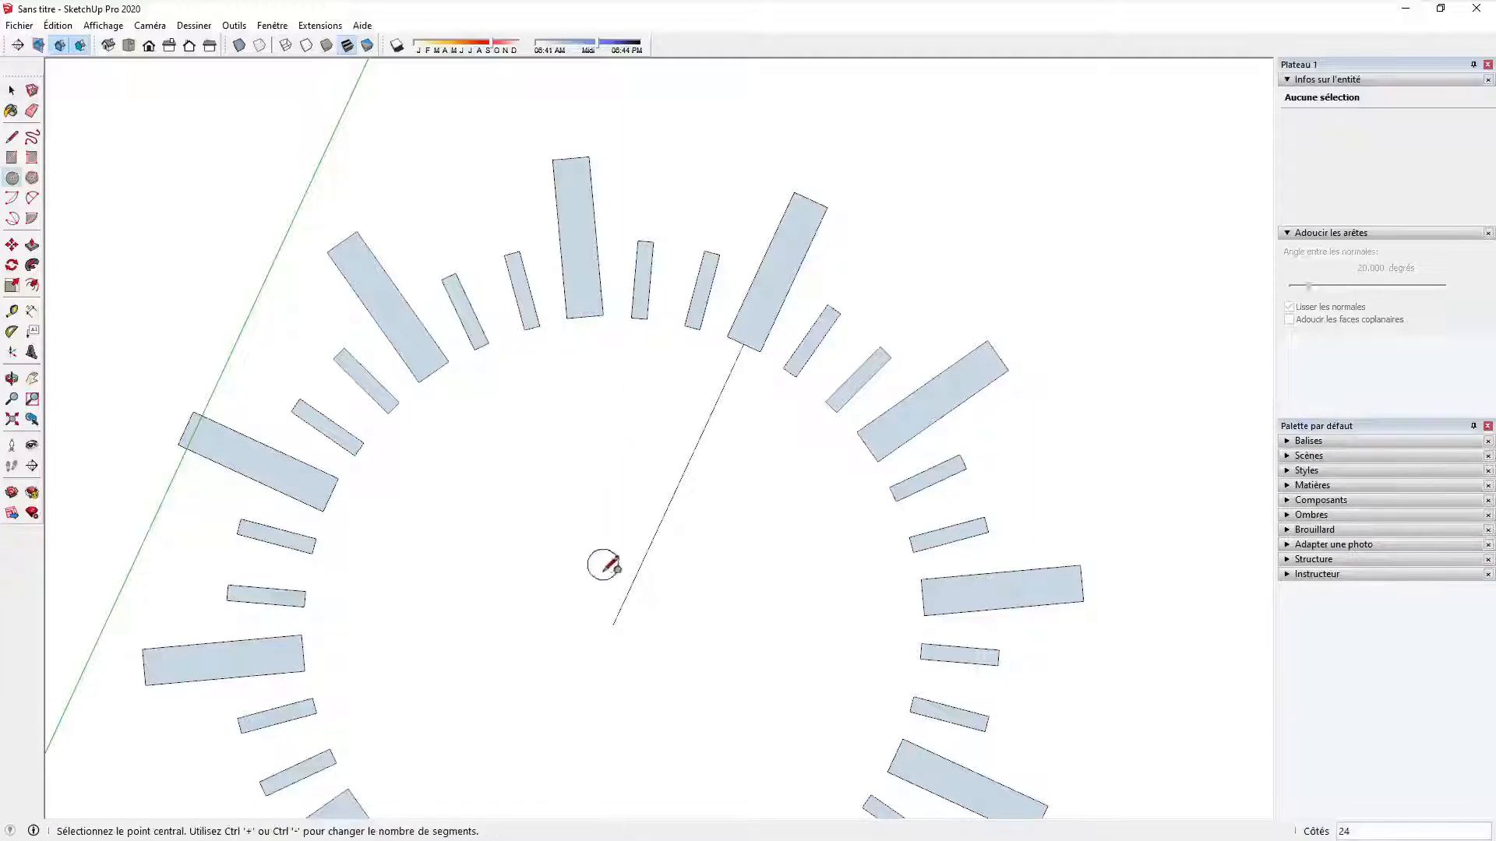
left_click(612, 624)
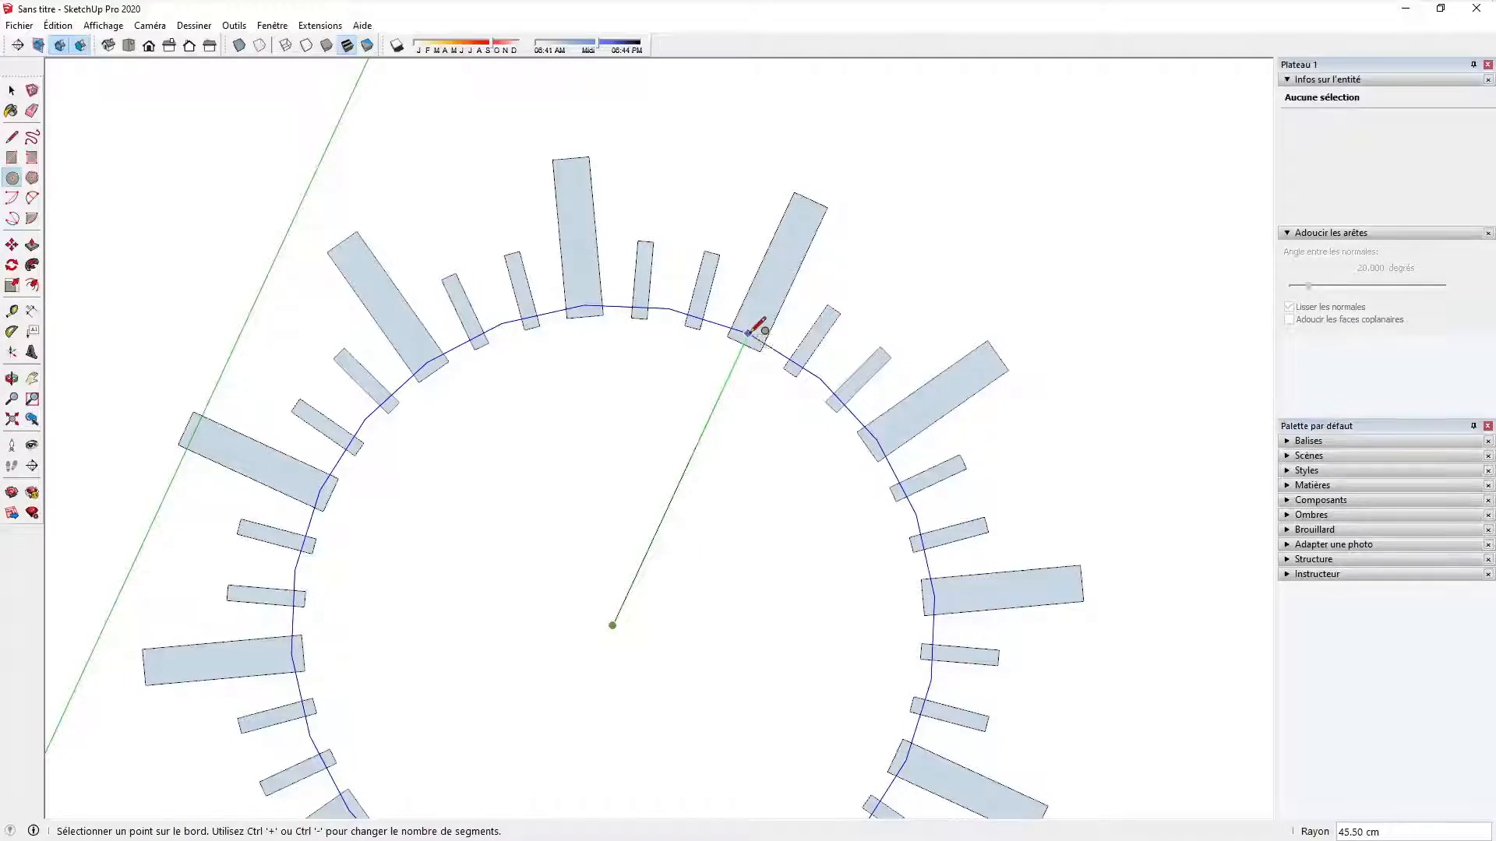
left_click(750, 332)
key("space")
Step: Select the central circle and set its number of segments to 36
scroll(748, 334, "down", 5)
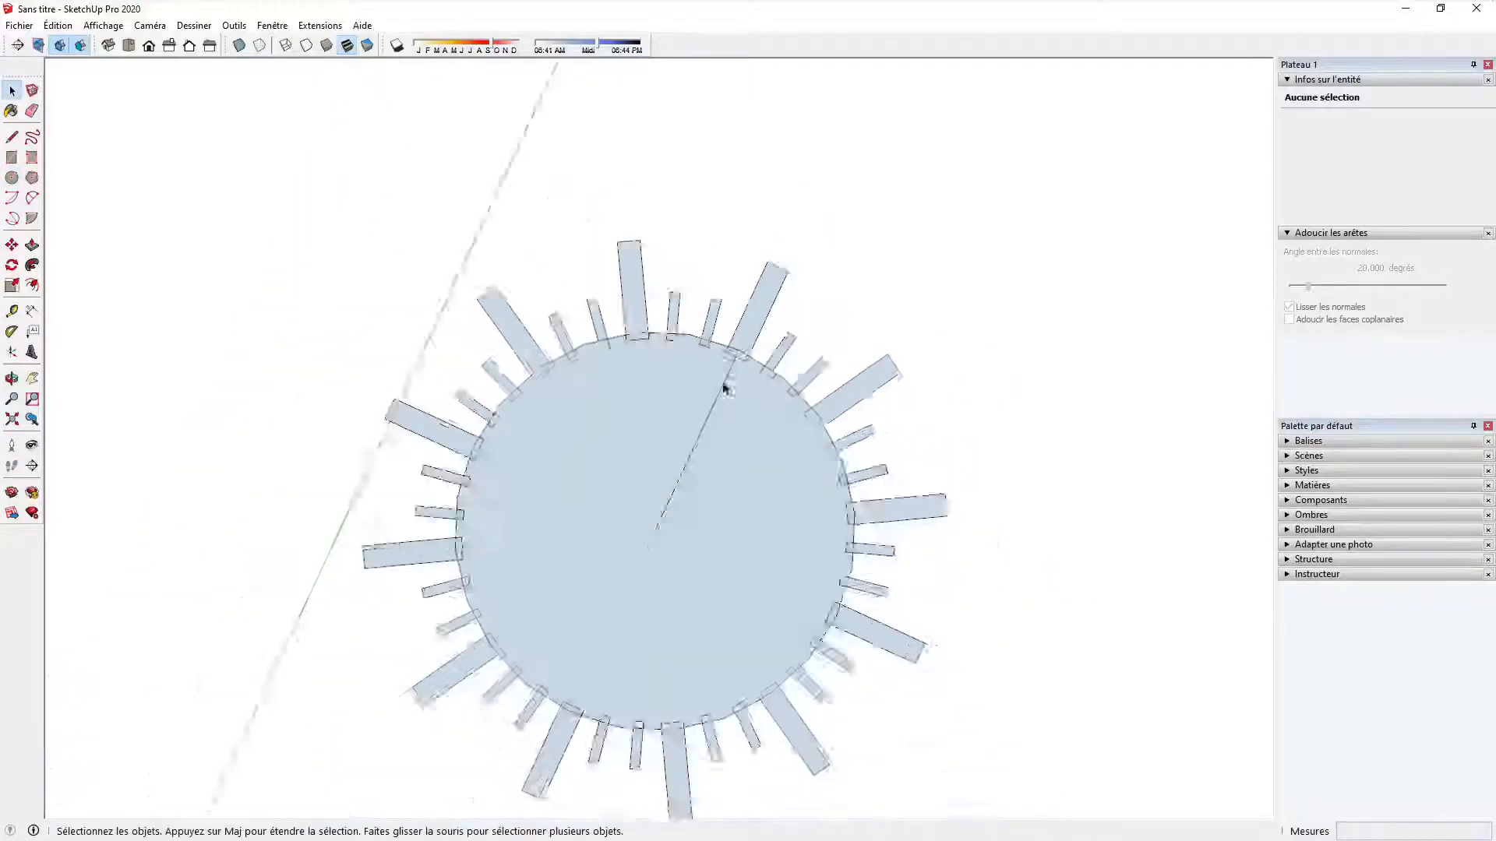
middle_click_drag(725, 387, 615, 156)
scroll(727, 377, "up", 6)
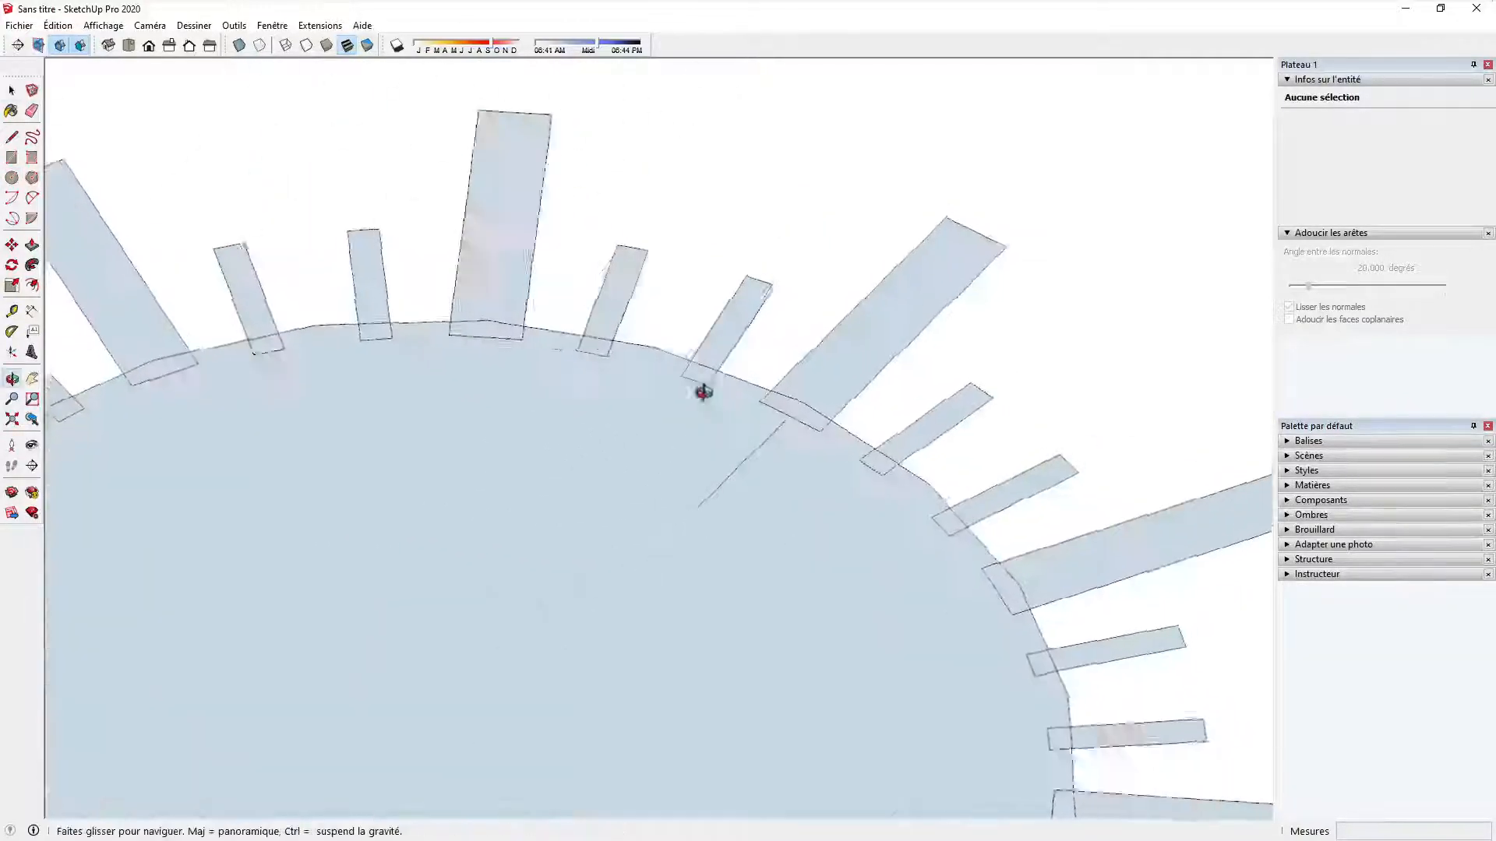
middle_click_drag(701, 390, 1068, 628)
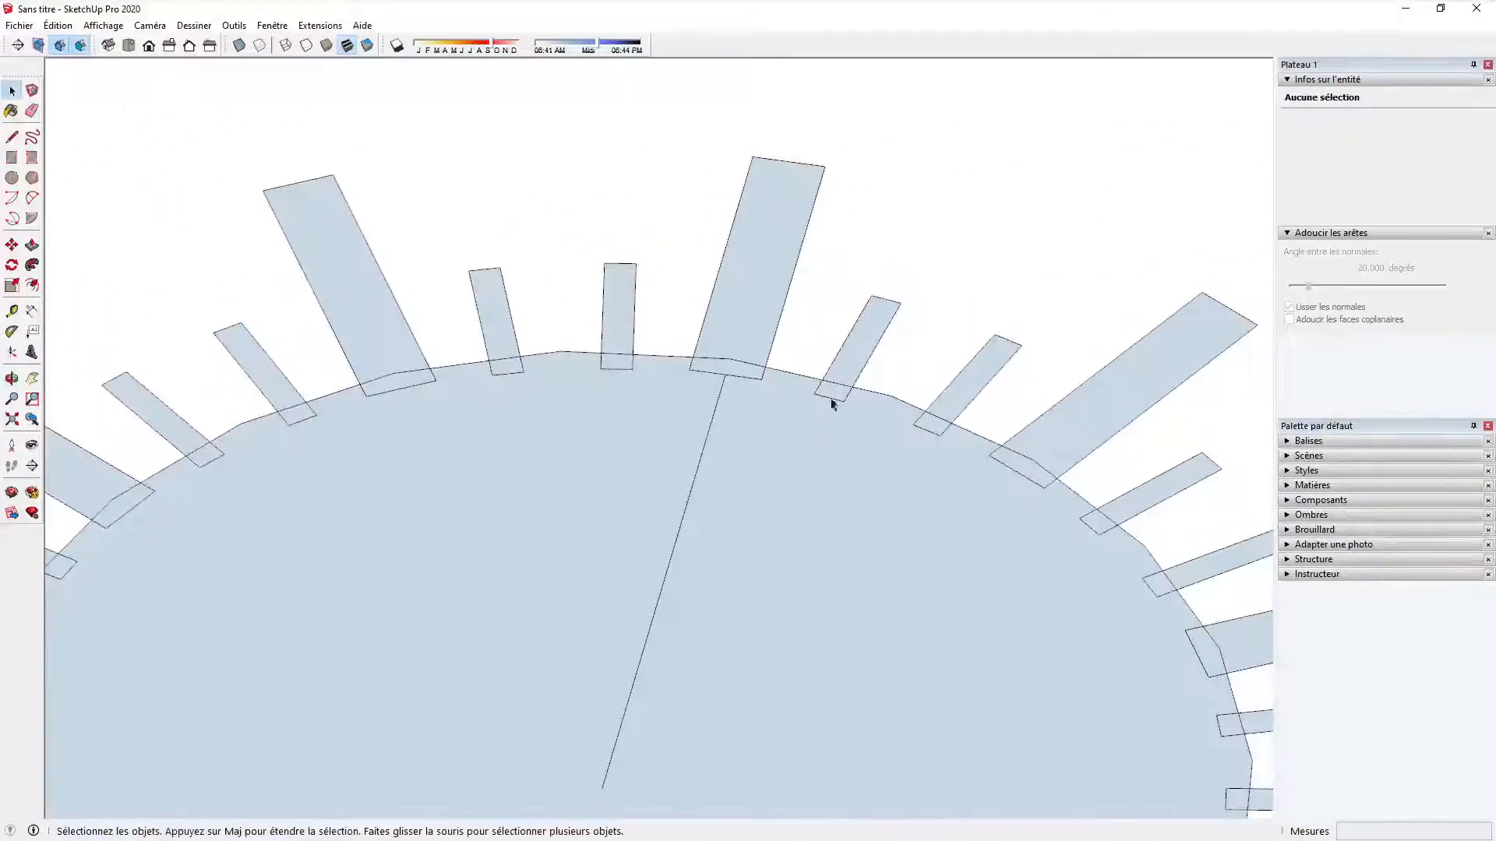
scroll(828, 398, "up", 3)
middle_click_drag(774, 353, 810, 555)
scroll(668, 257, "down", 3)
scroll(664, 304, "down", 2)
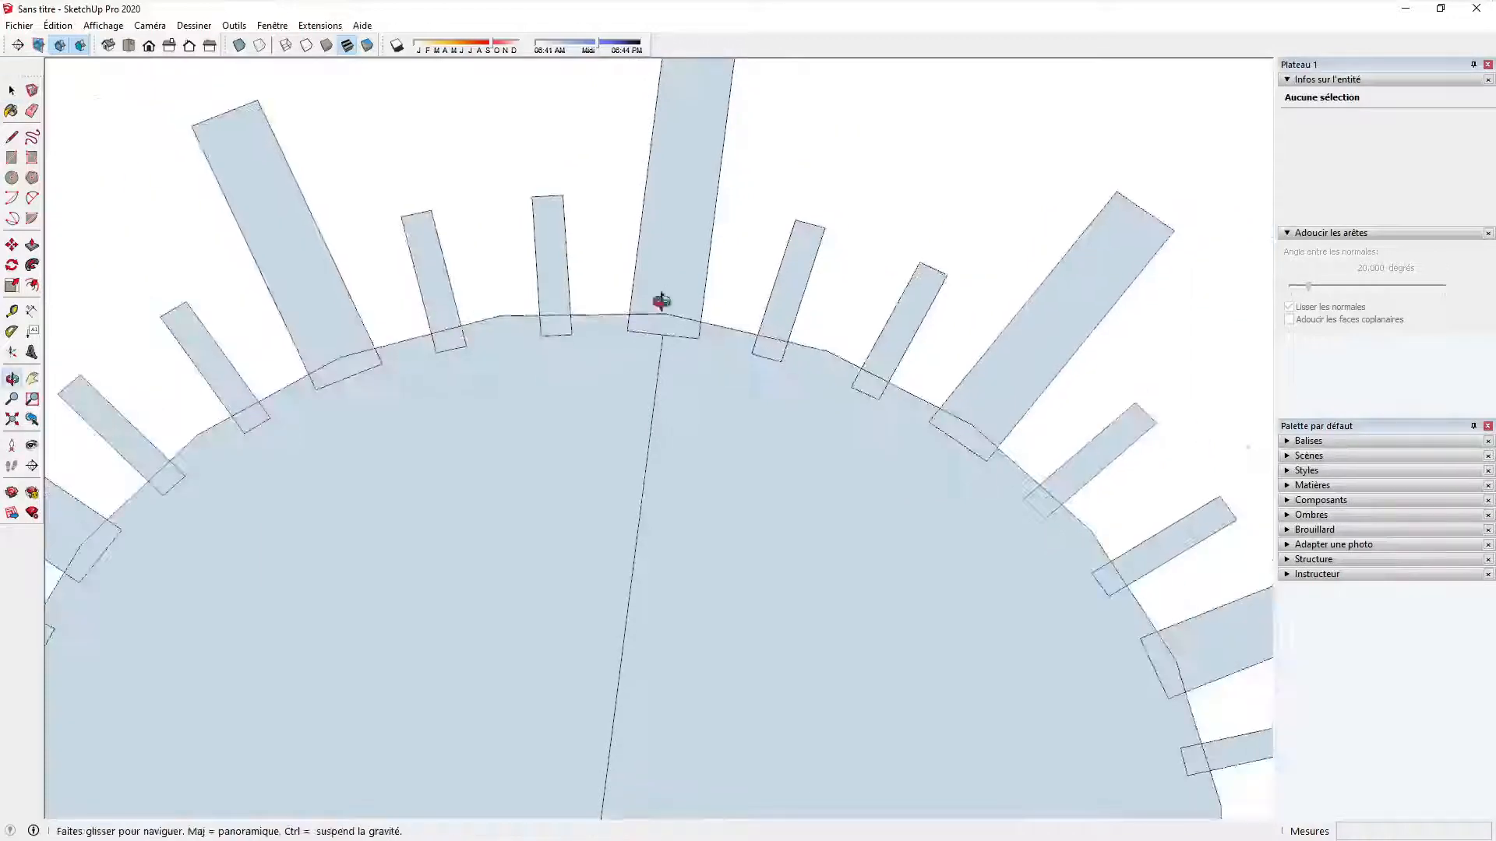
middle_click_drag(665, 304, 708, 381)
scroll(701, 342, "up", 4)
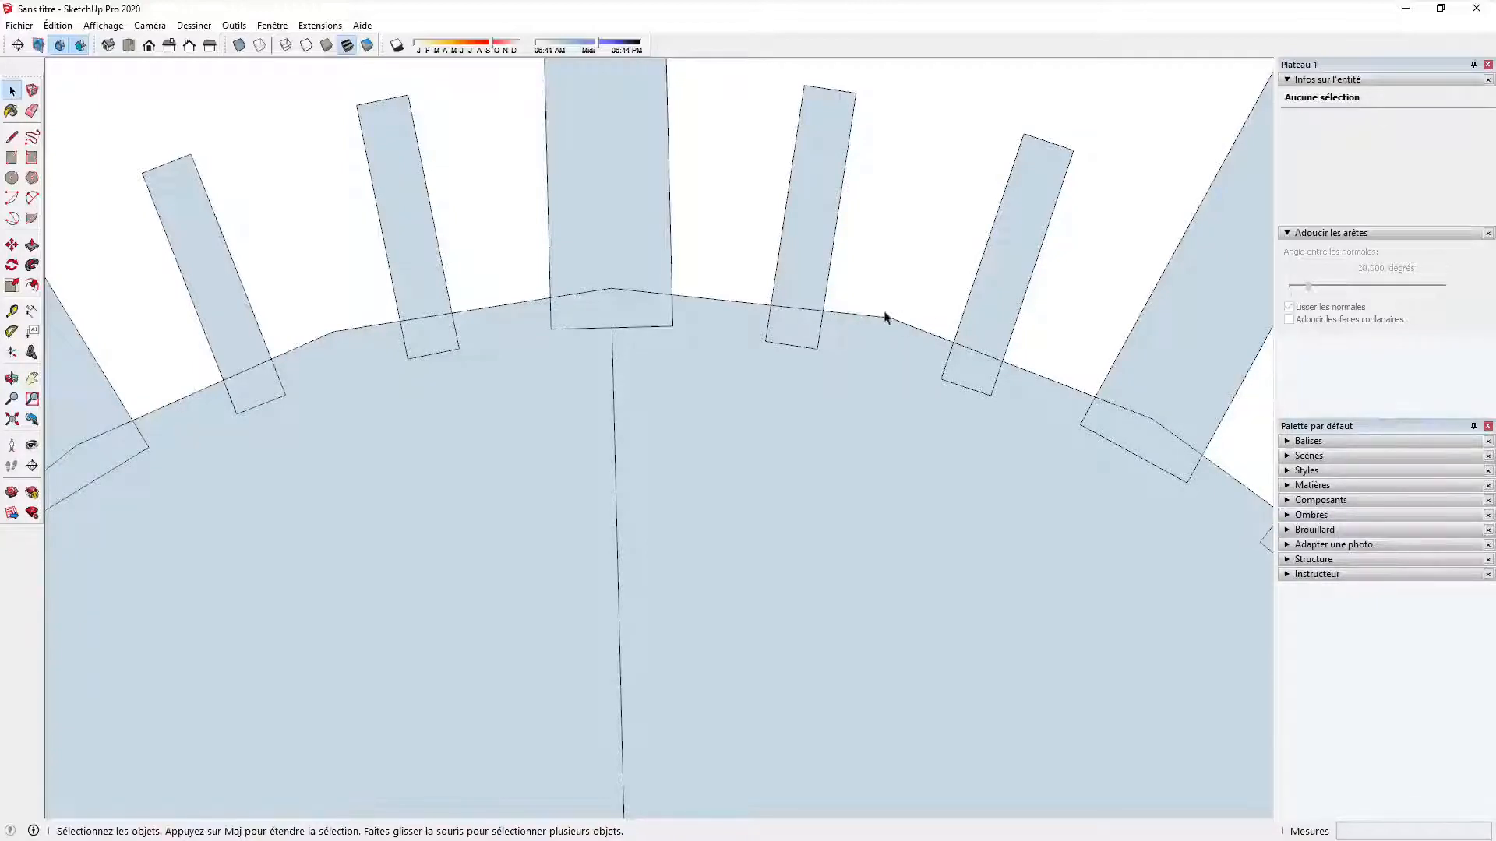
left_click(1040, 377)
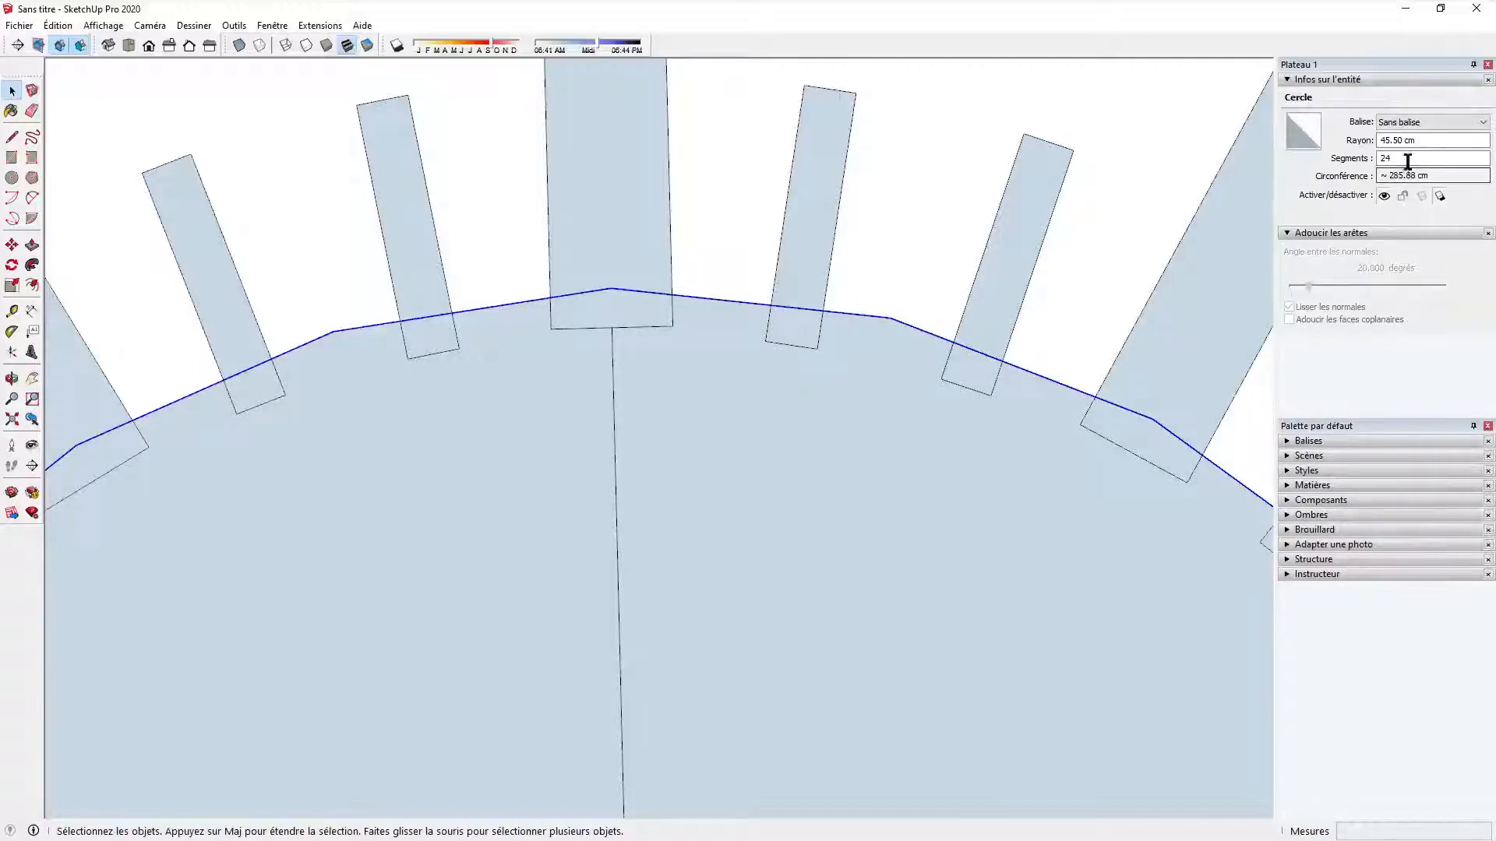
double_click(1408, 159)
type("36")
key("Return")
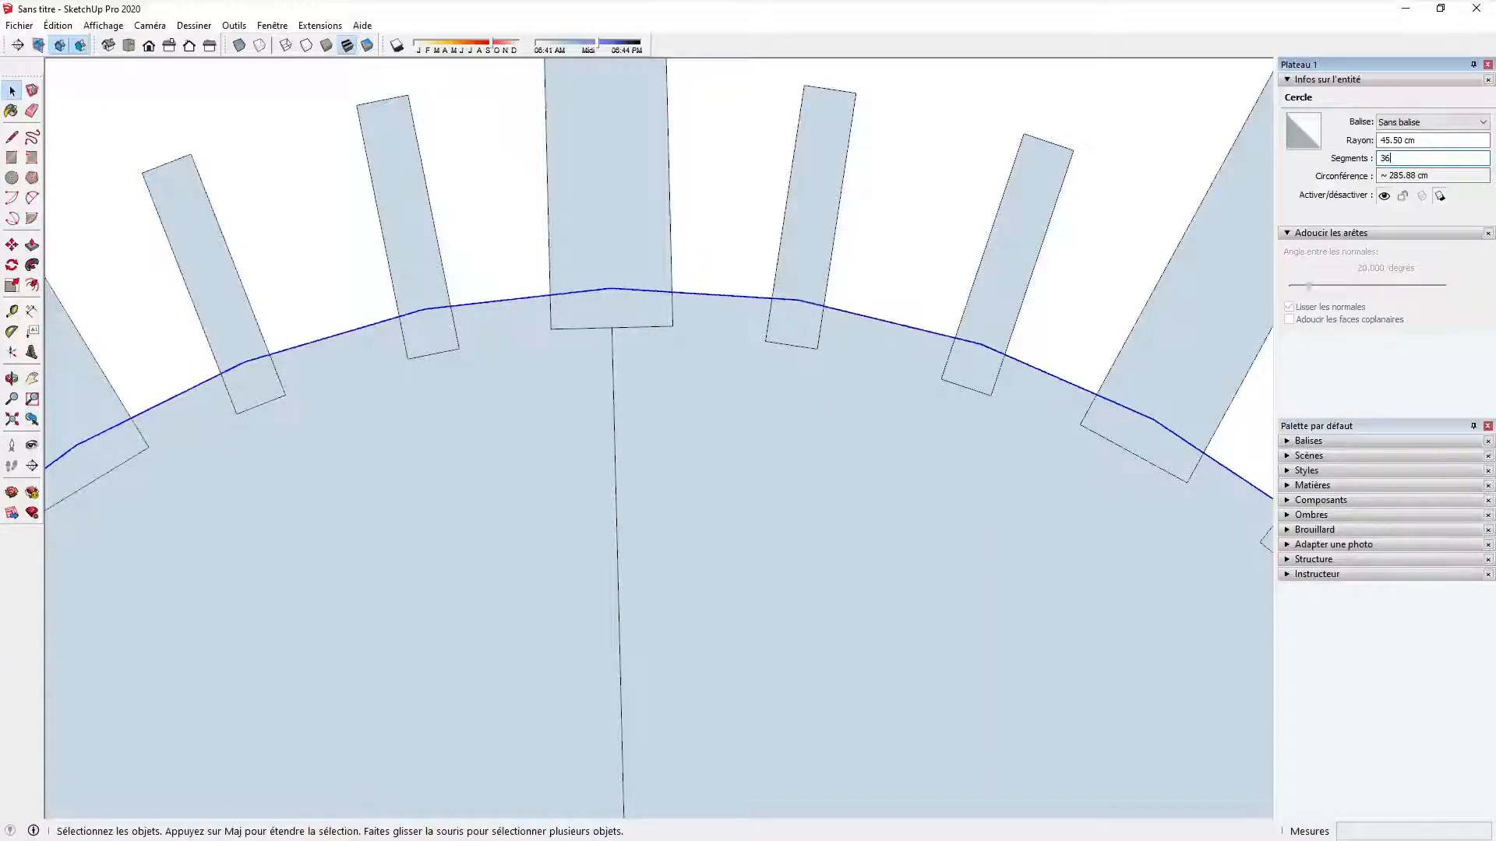
Step: Cut the circle out of the model and paste it in place inside the hour mark component beside the line
scroll(828, 300, "down", 3)
middle_click_drag(722, 423, 600, 283)
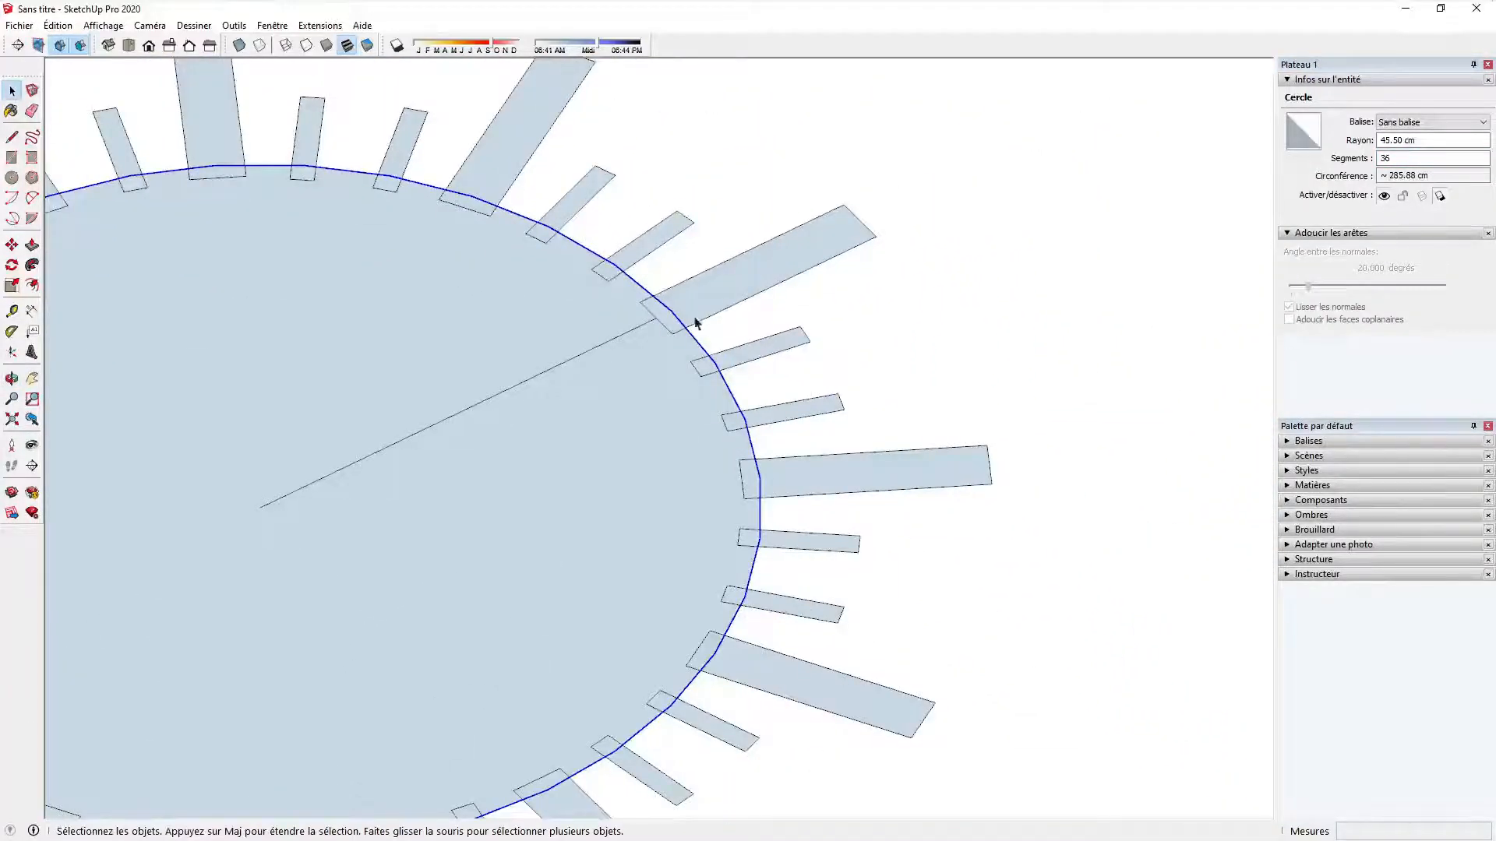
scroll(686, 324, "up", 3)
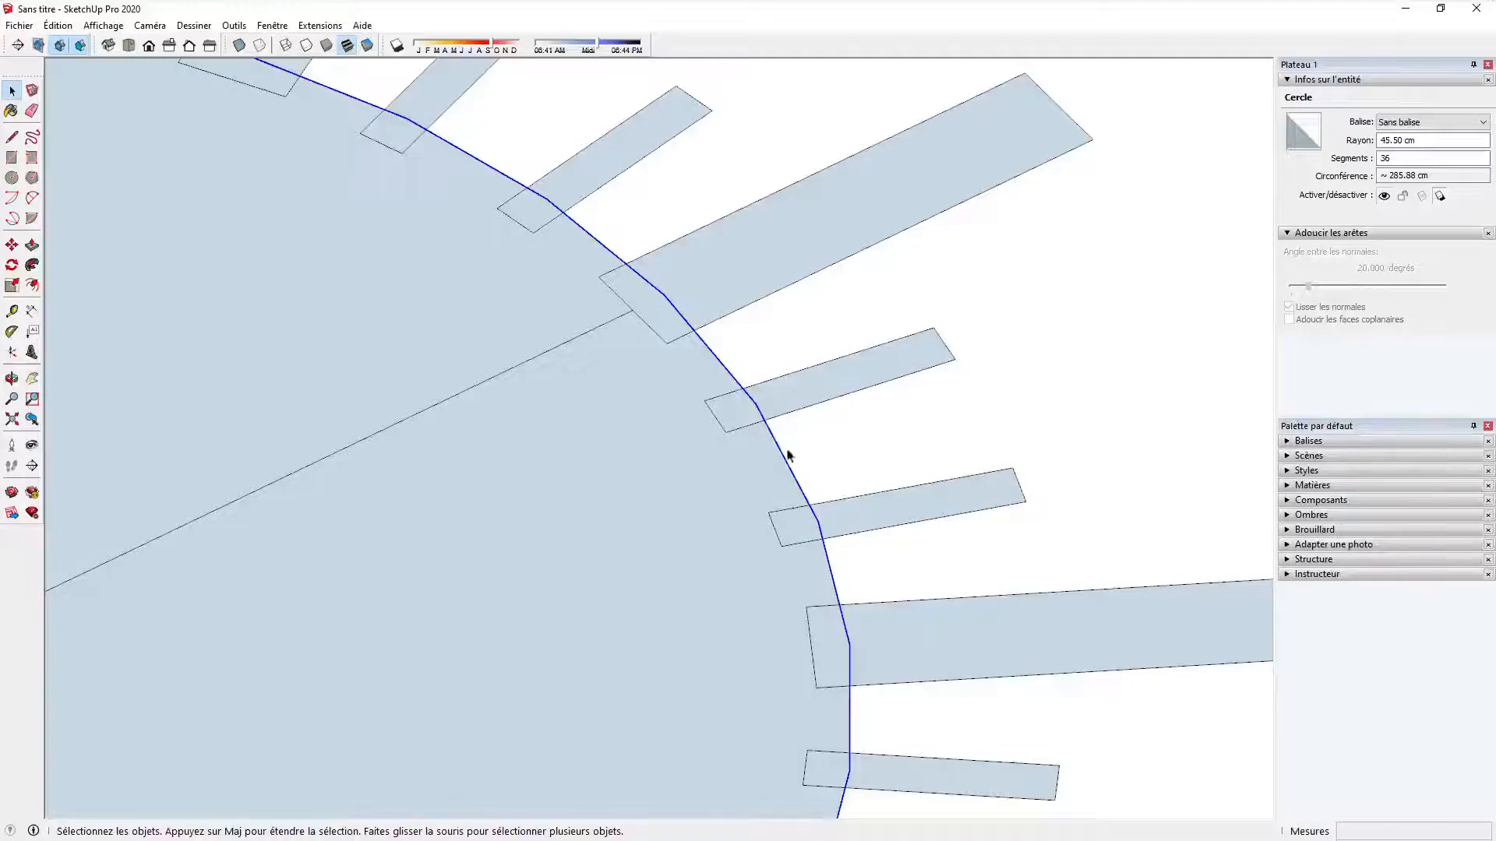
scroll(744, 419, "up", 5)
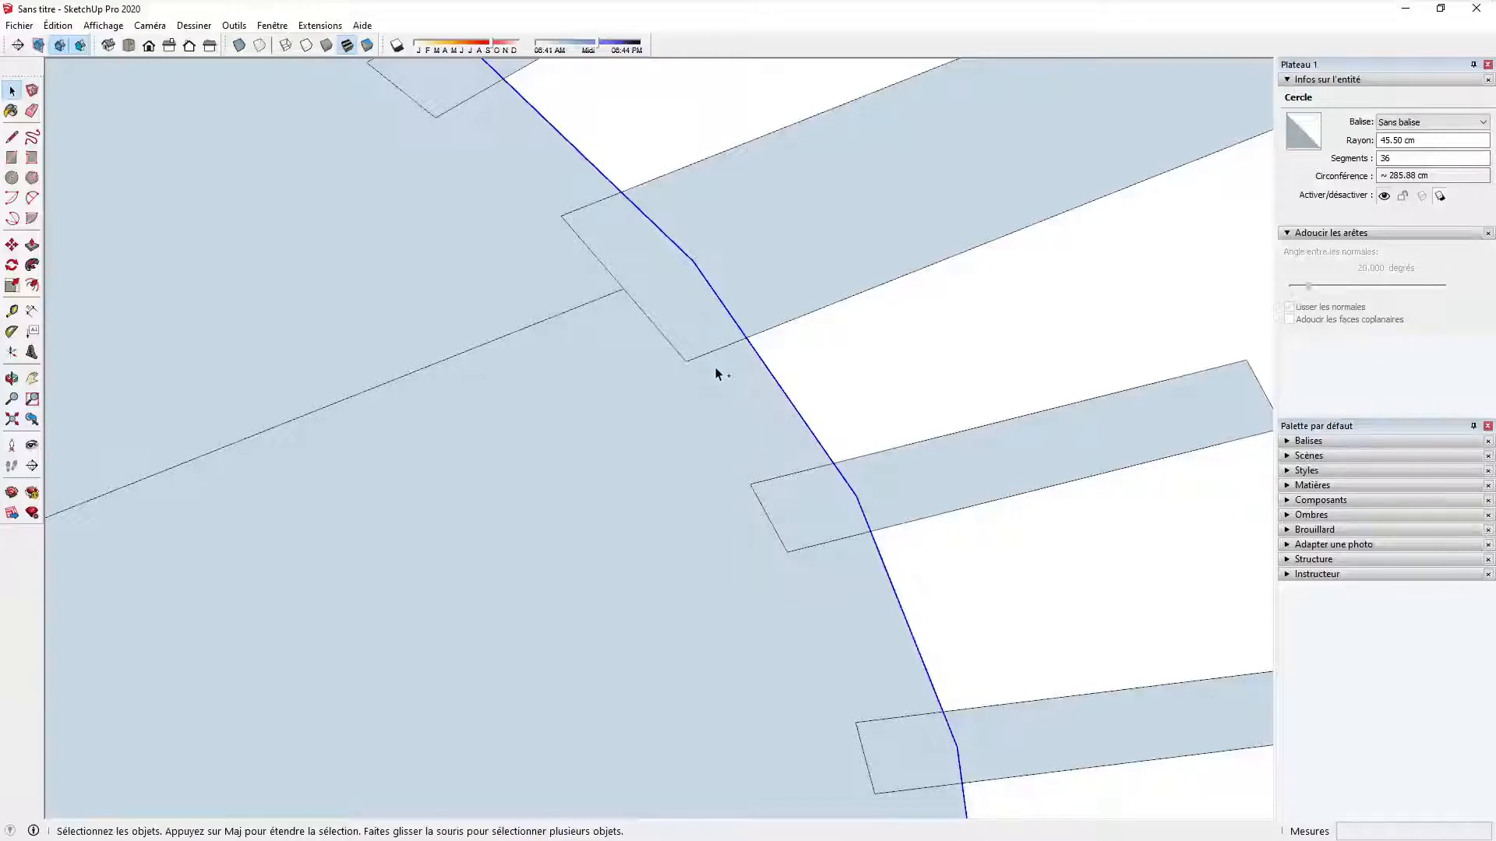
key("Delete")
scroll(716, 374, "down", 3)
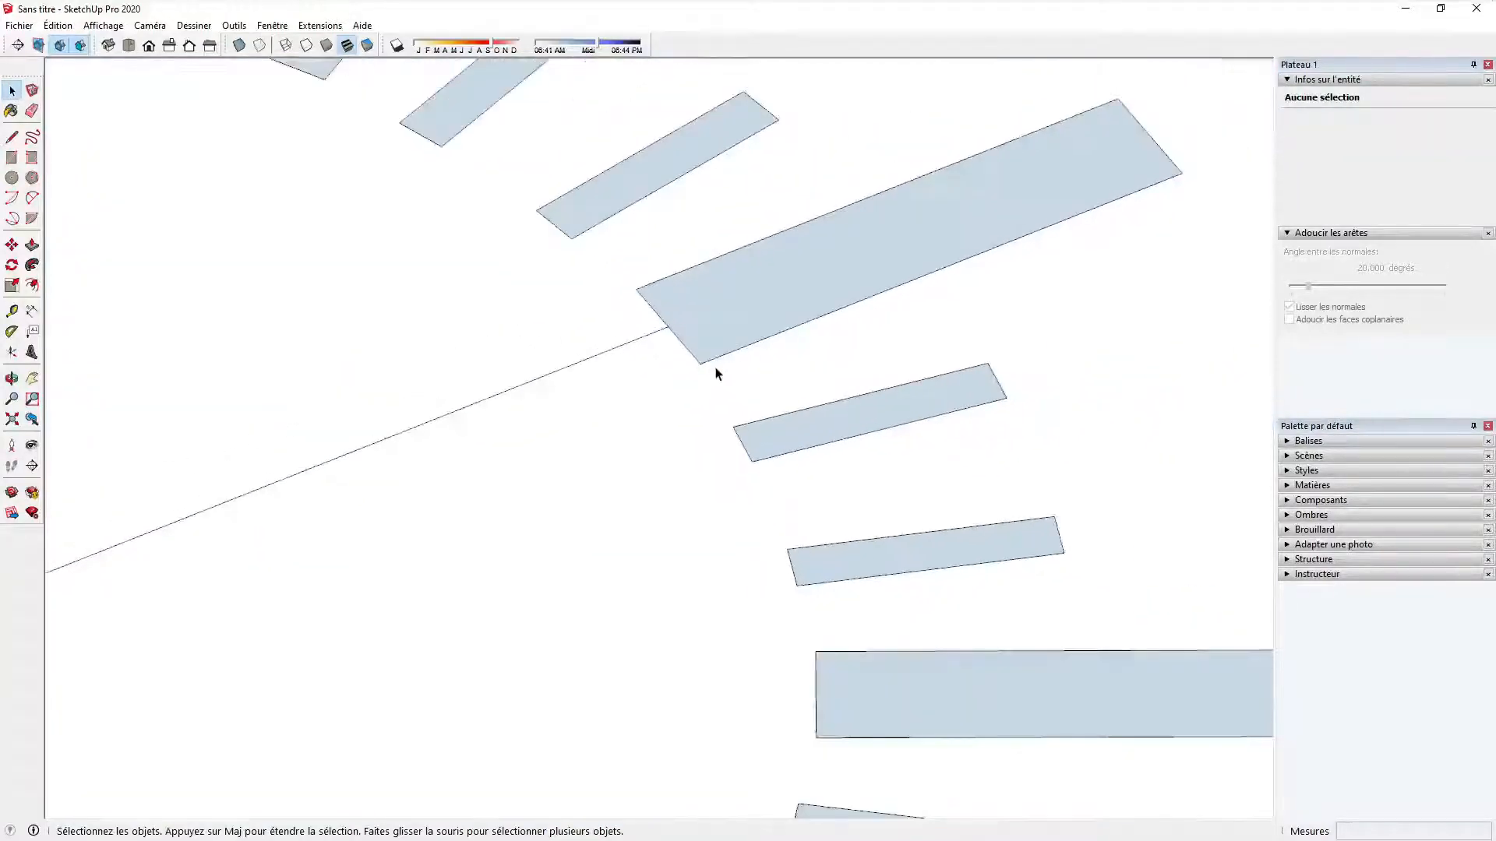
double_click(729, 341)
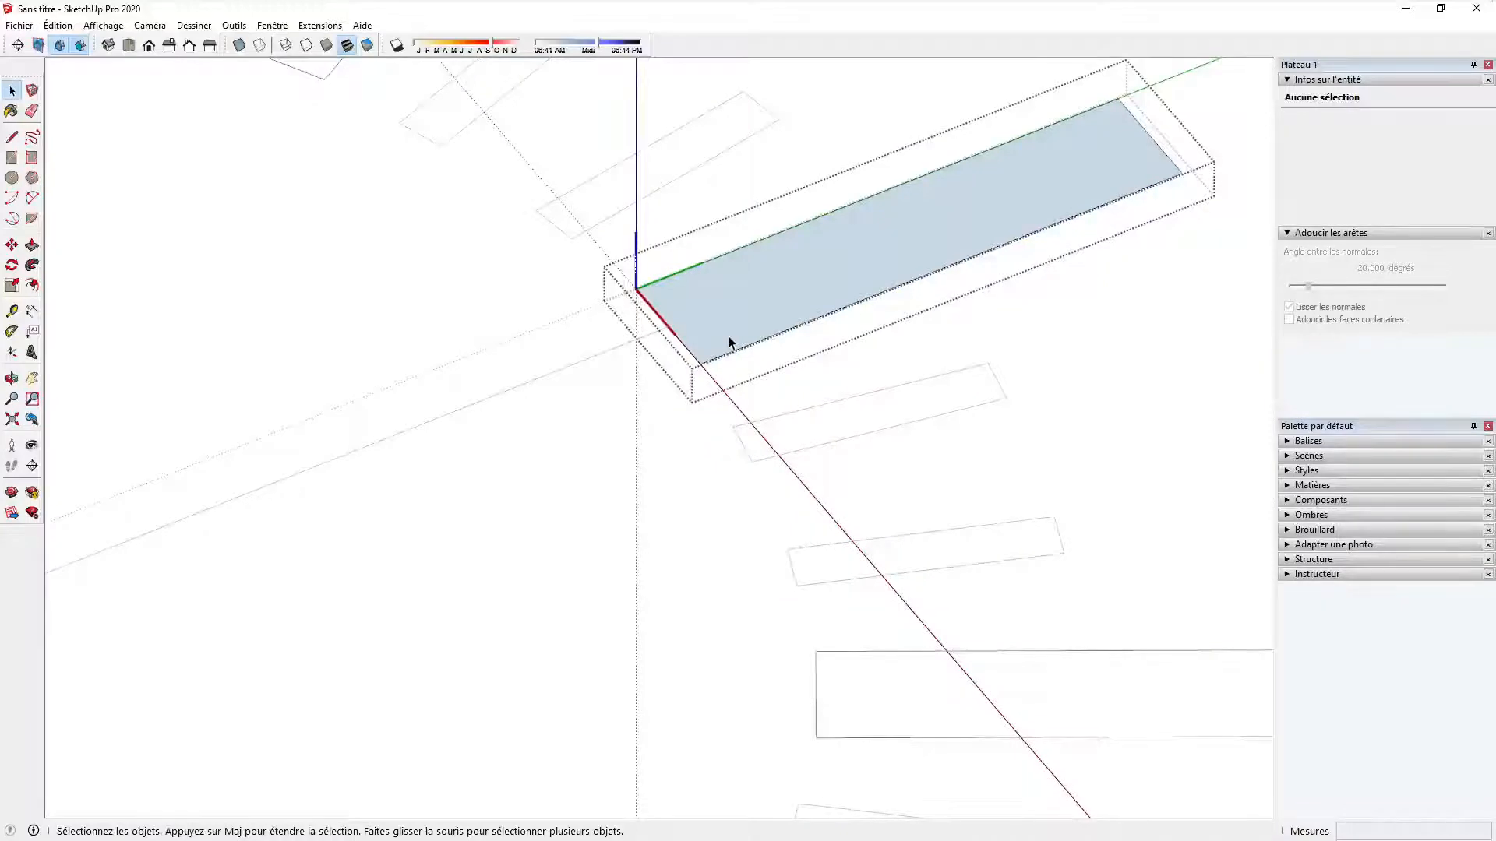
left_click(729, 341)
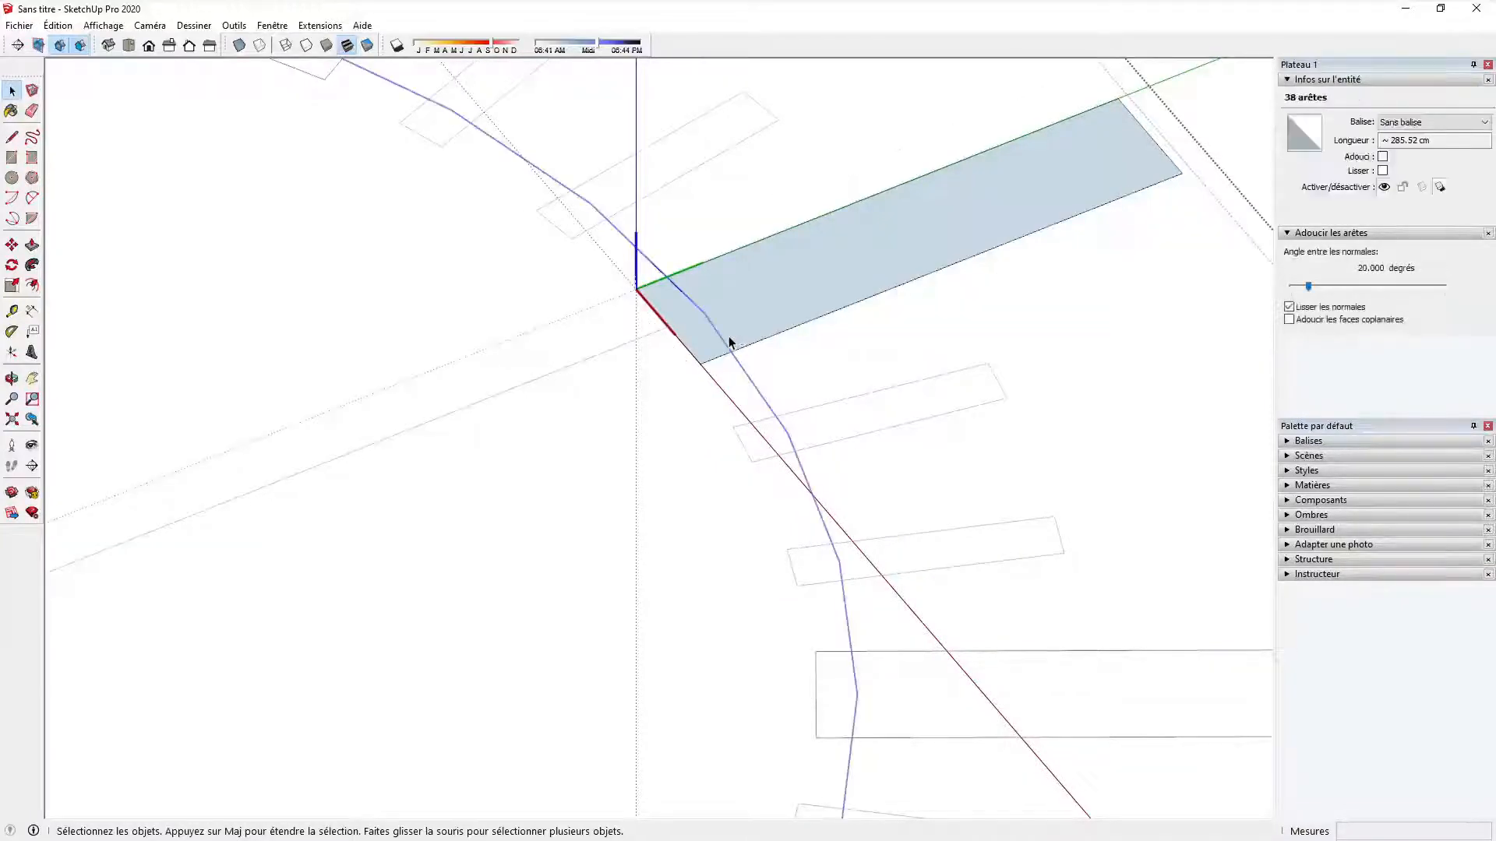
Step: Erase the part of the hour mark inside the circle along with the leftover circle outline, and close the component
scroll(700, 329, "up", 2)
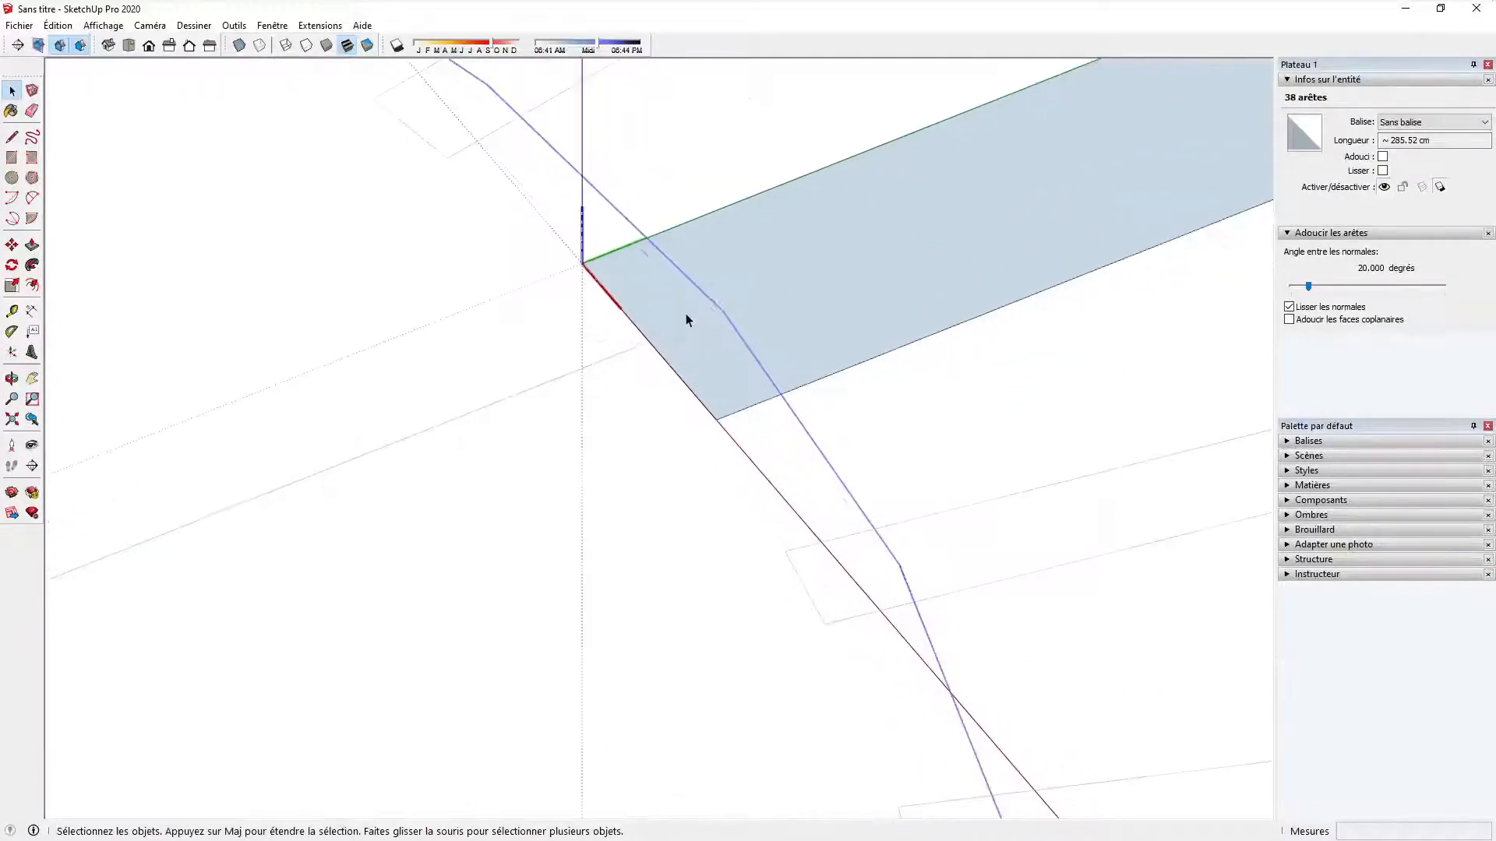
left_click(726, 324)
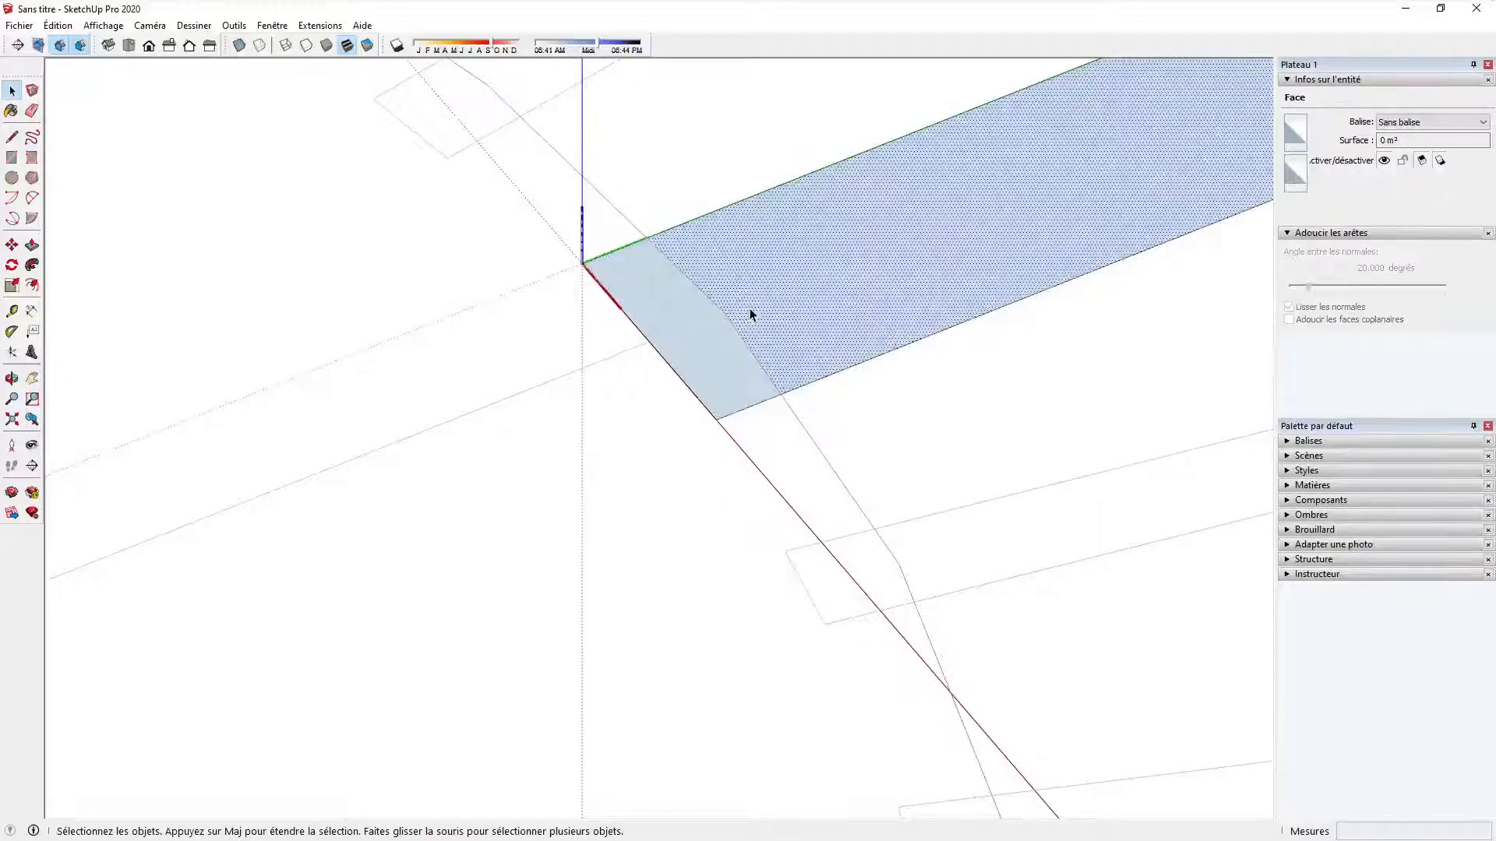
key("e")
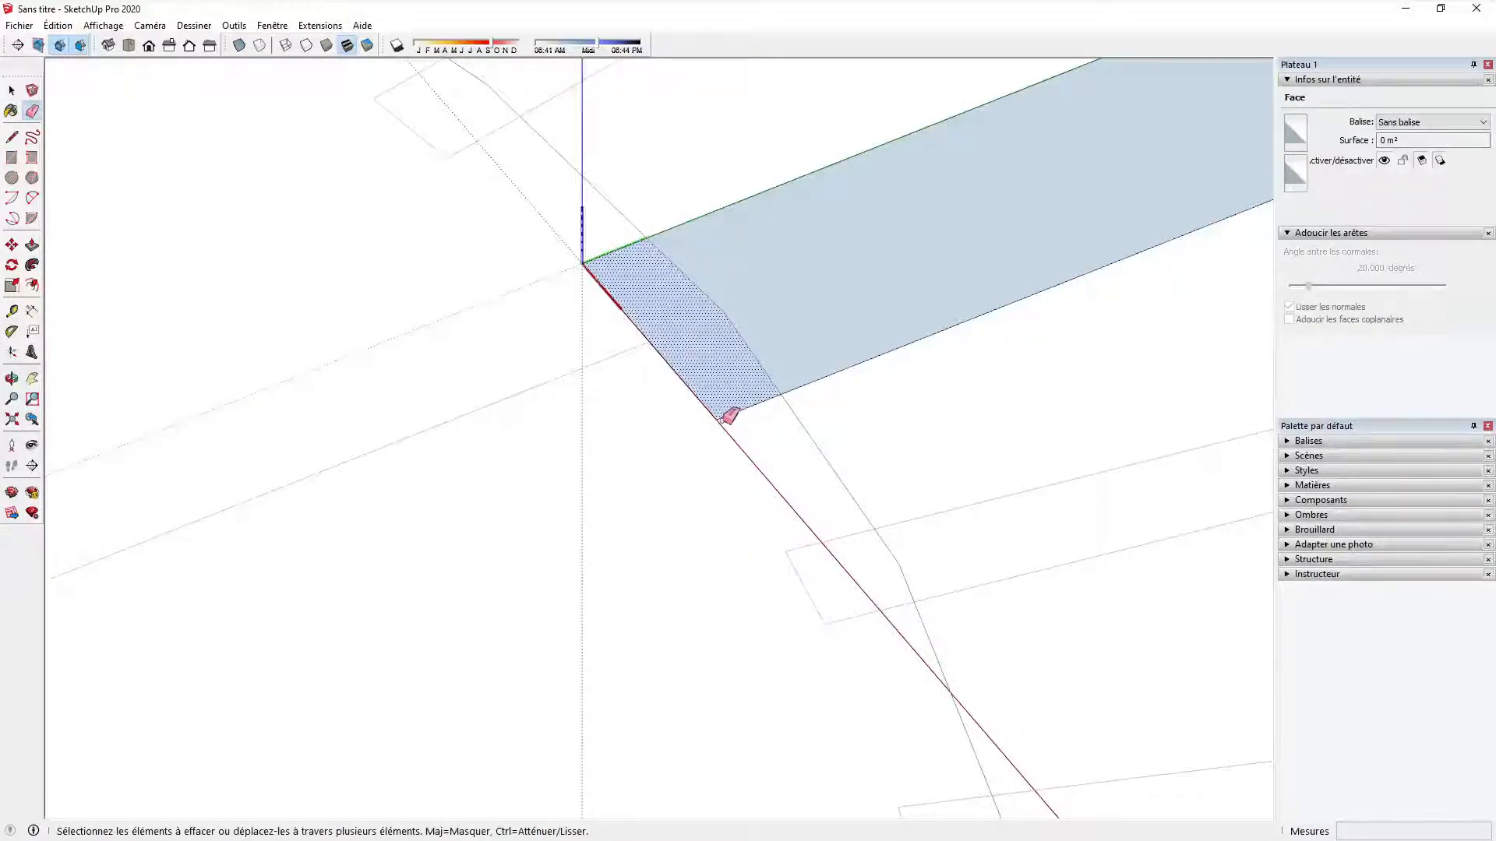
left_click(723, 420)
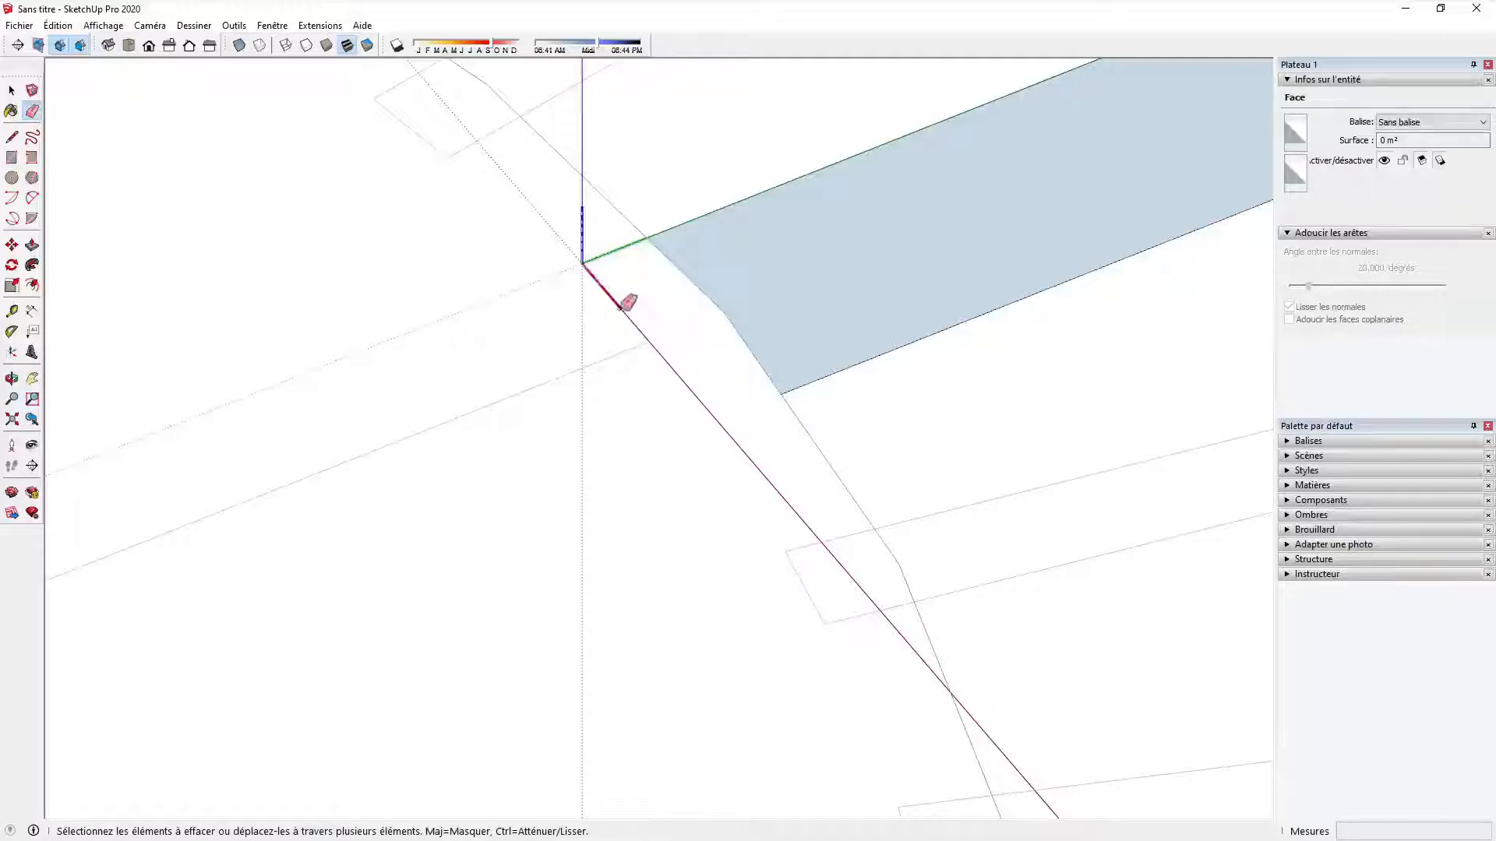
left_click(621, 214)
key("space")
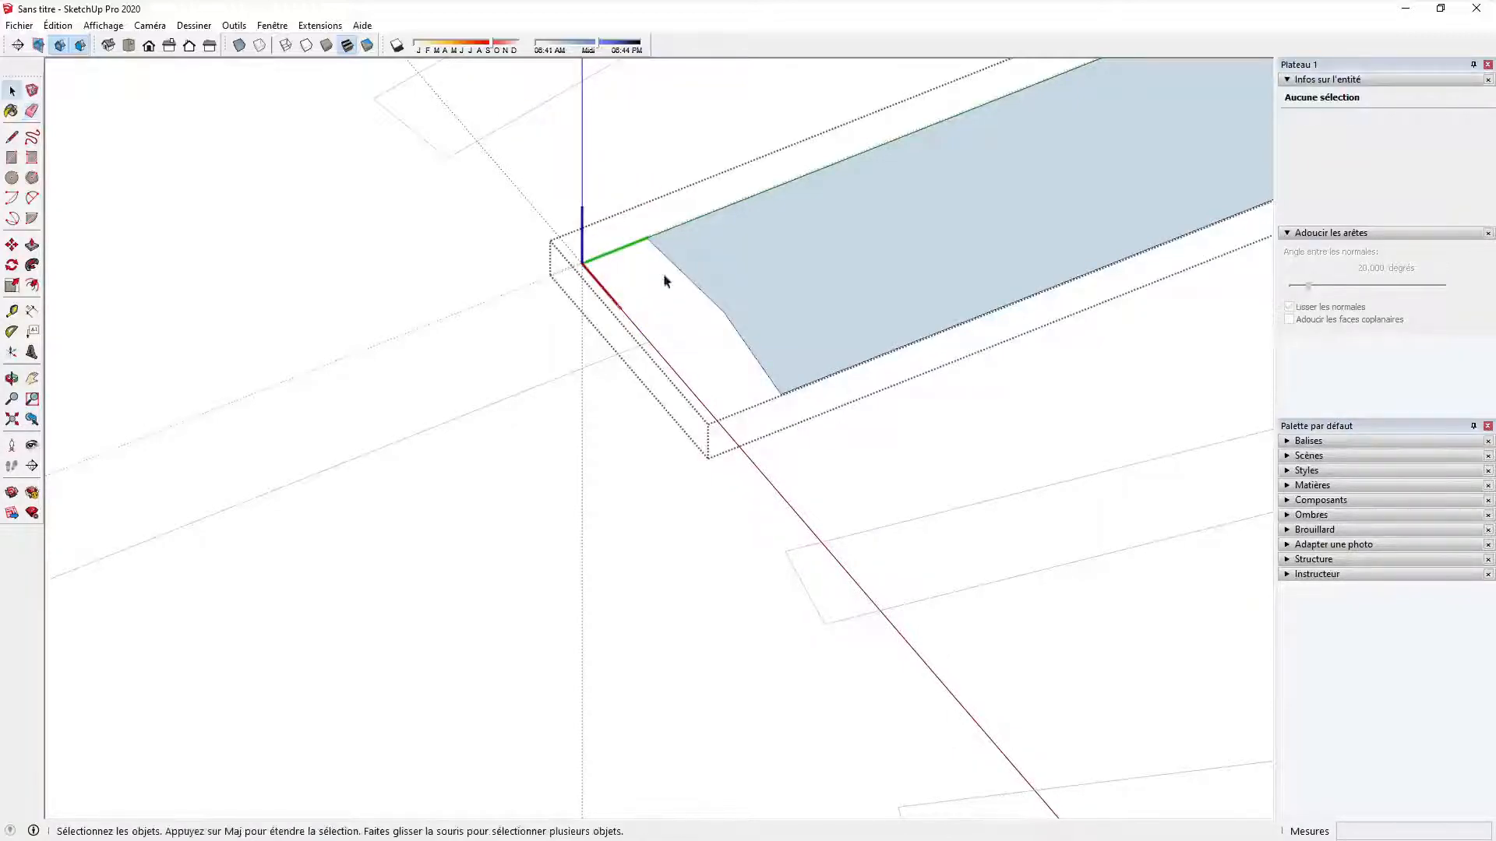
key("Escape")
Step: Open the neighbouring minutes mark component and paste the circle in place across its inner end
scroll(670, 373, "down", 4)
middle_click_drag(670, 377, 670, 335)
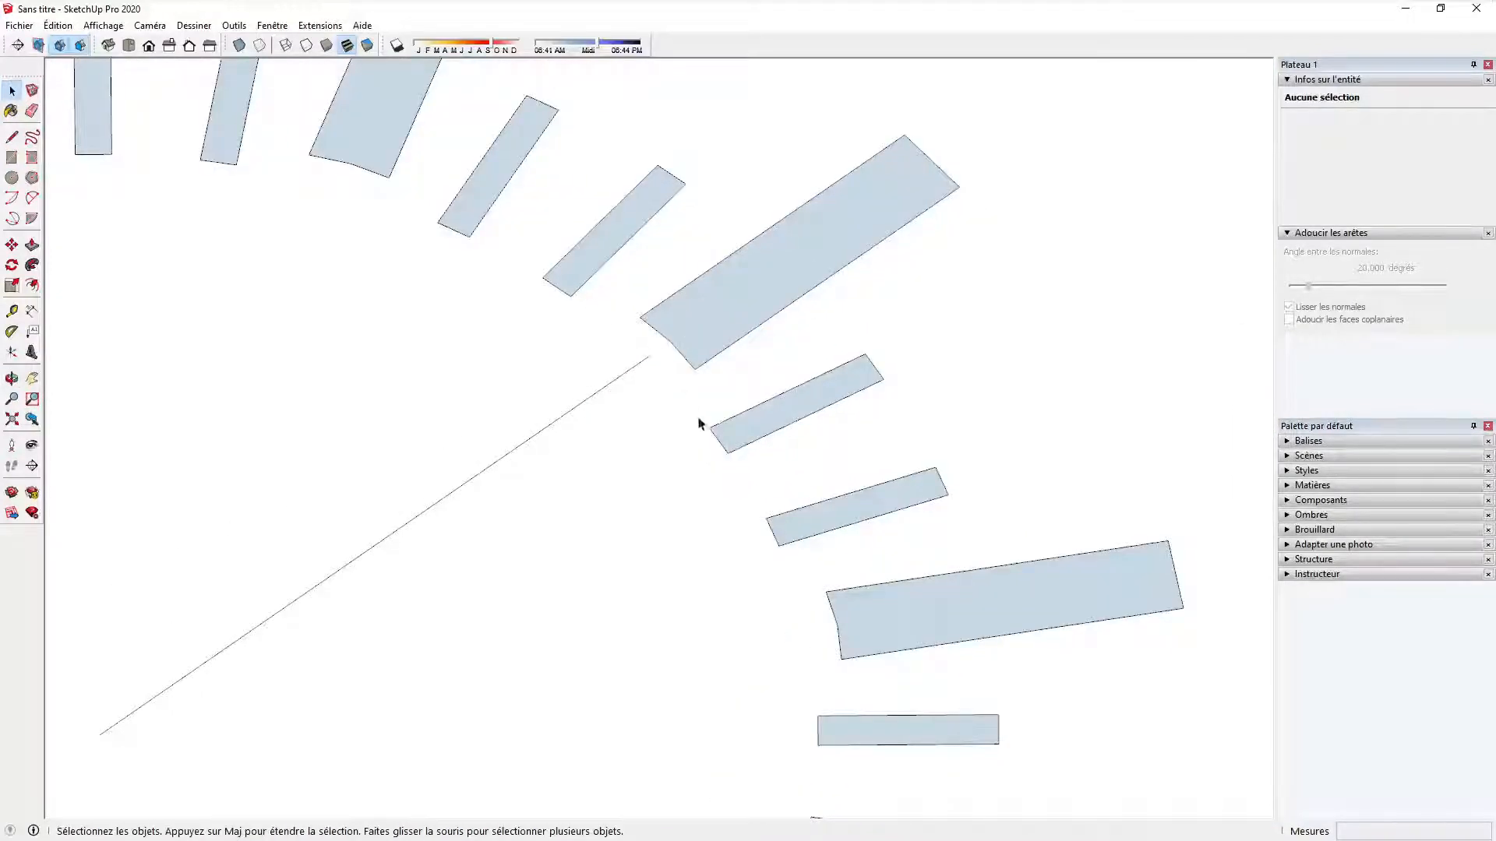
scroll(699, 423, "up", 4)
double_click(772, 434)
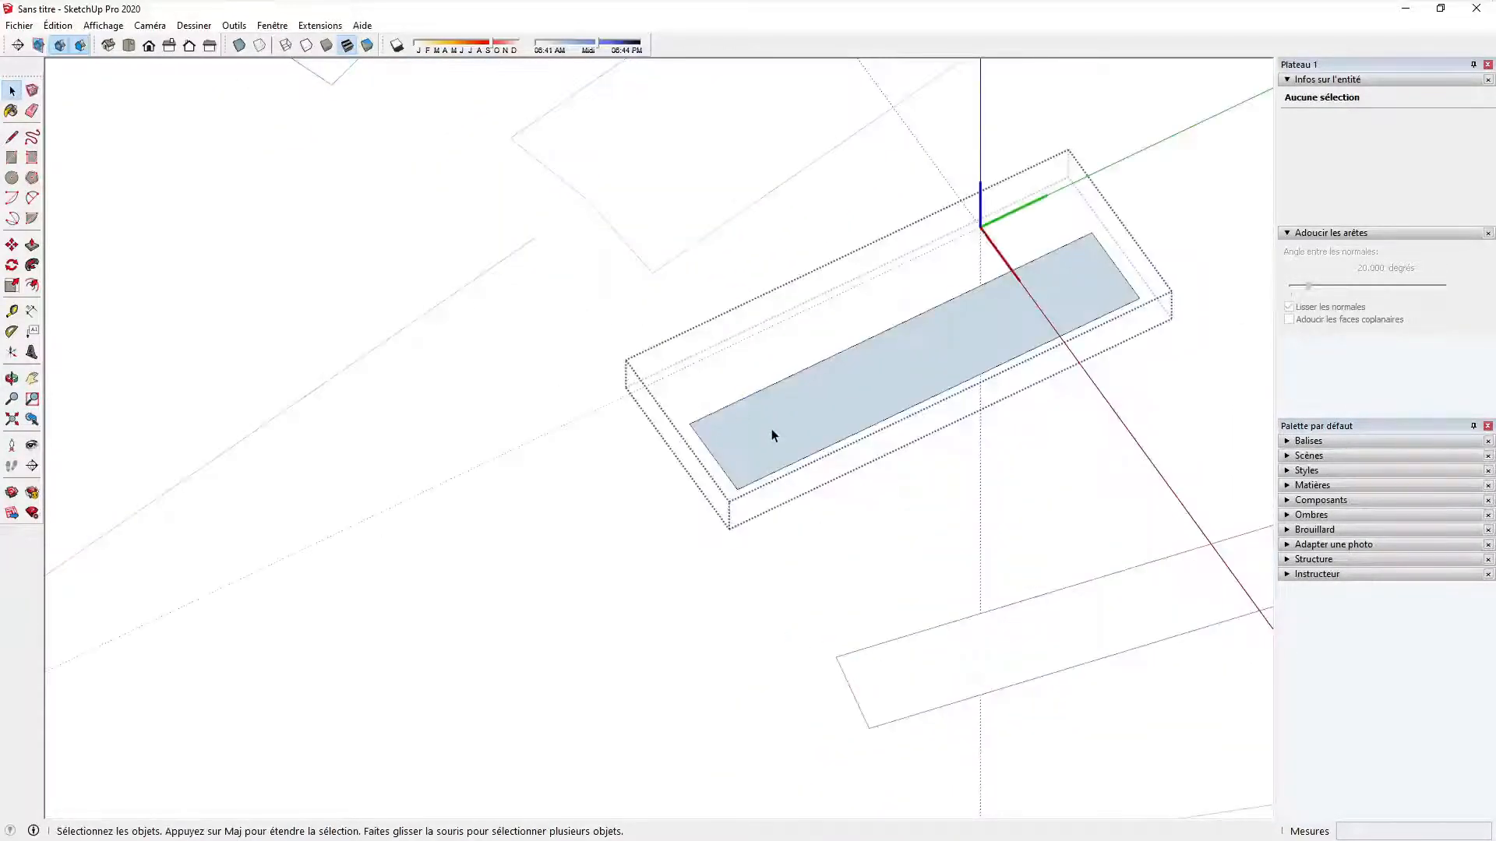
key("Escape")
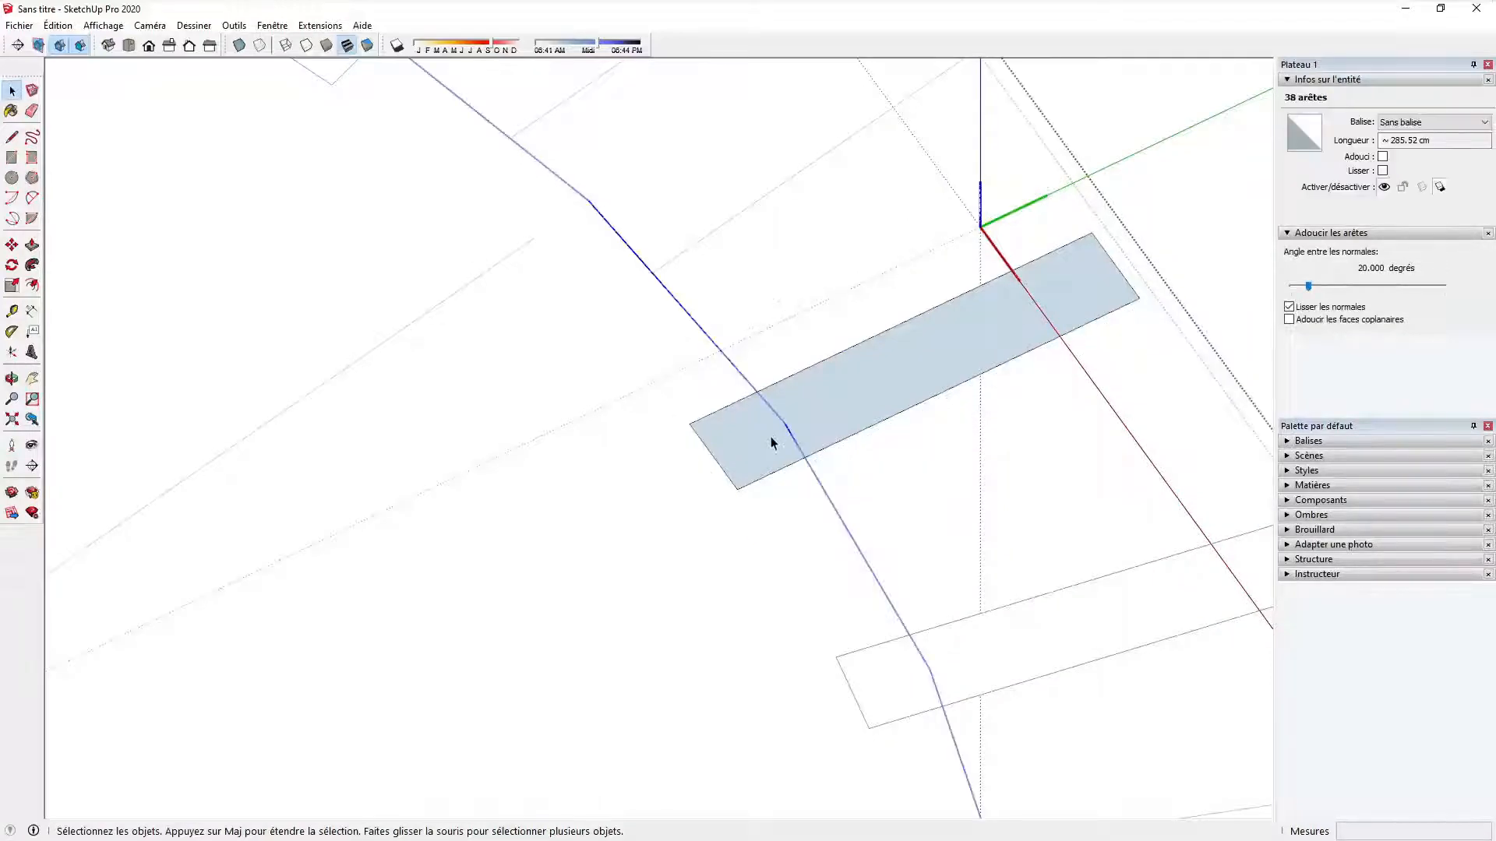
Step: Erase the minutes mark's inner end and the leftover circle outline, and close the component
key("e")
mouse_move(764, 492)
left_mouse_down()
mouse_move(711, 435)
mouse_move(755, 353)
left_mouse_up()
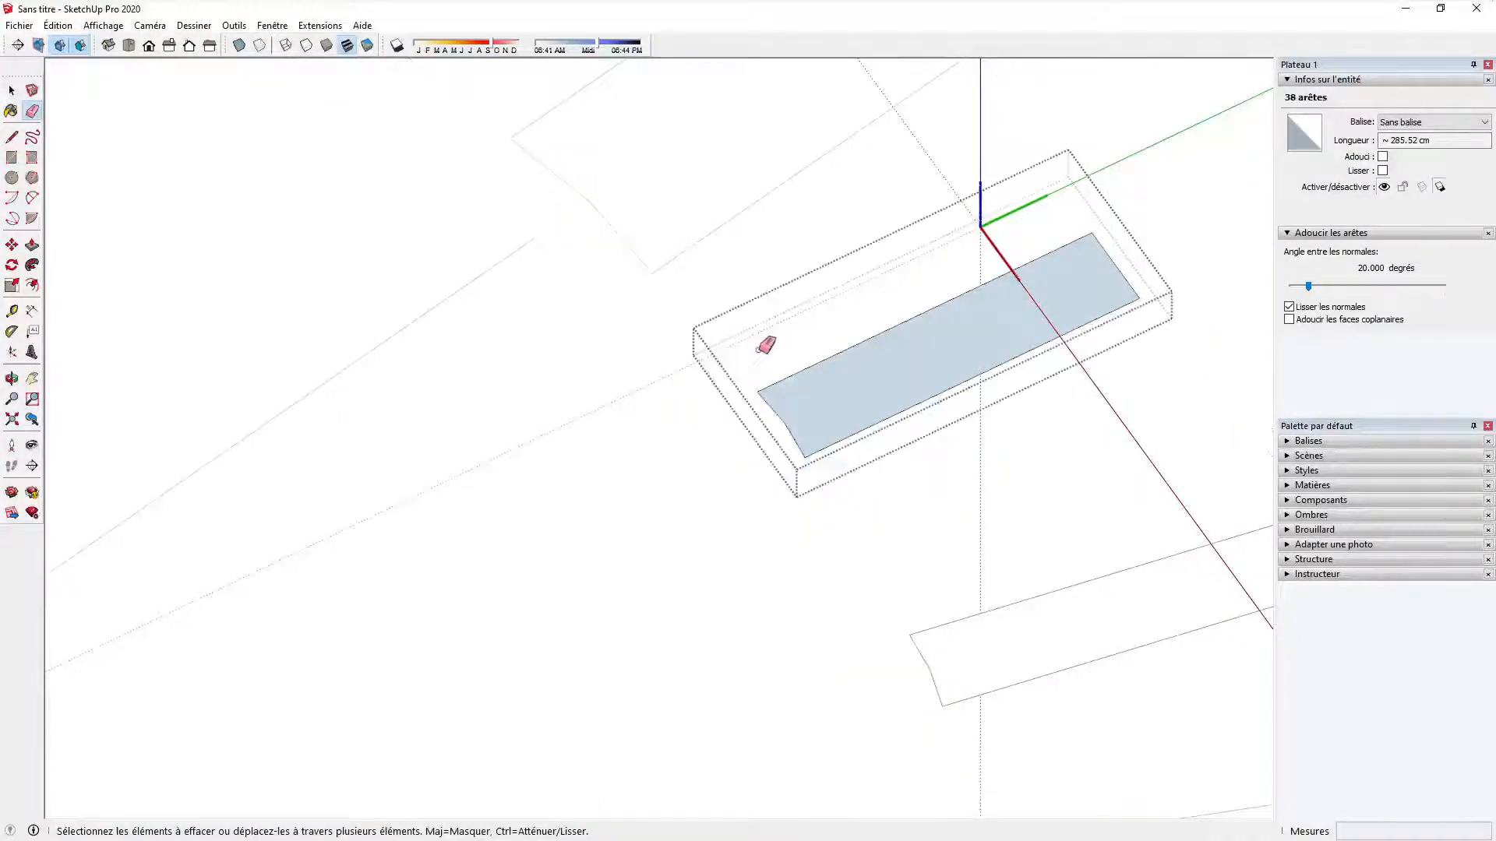
key("space")
key("Escape")
Step: Draw a circle centred on the line's free end with a 69.50 cm radius, enclosing all the hour and minutes marks
scroll(760, 359, "down", 2)
scroll(397, 283, "down", 5)
middle_click_drag(398, 284, 657, 290)
scroll(601, 284, "down", 3)
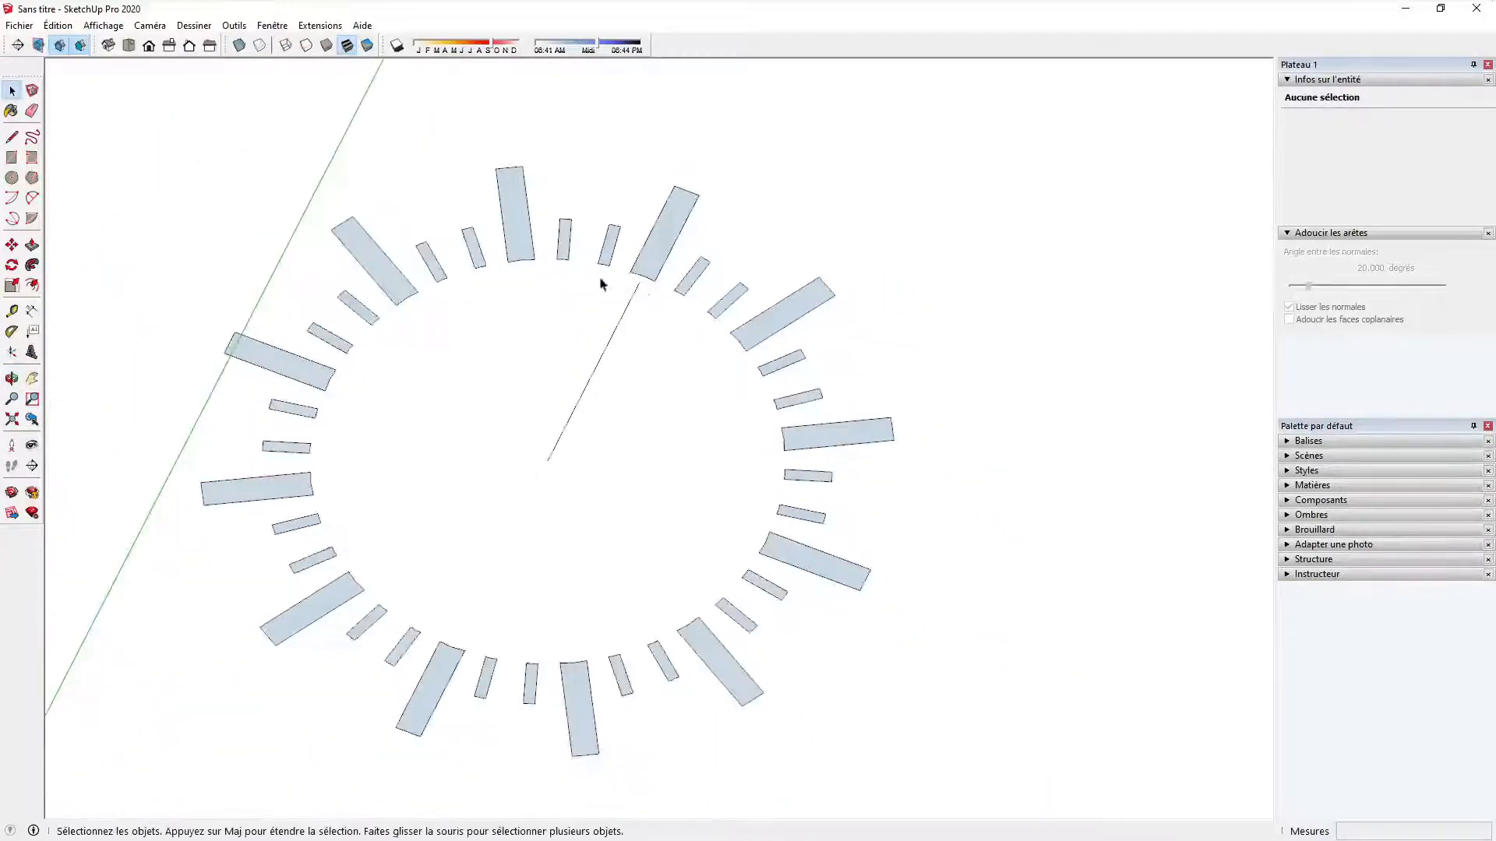
scroll(554, 261, "up", 4)
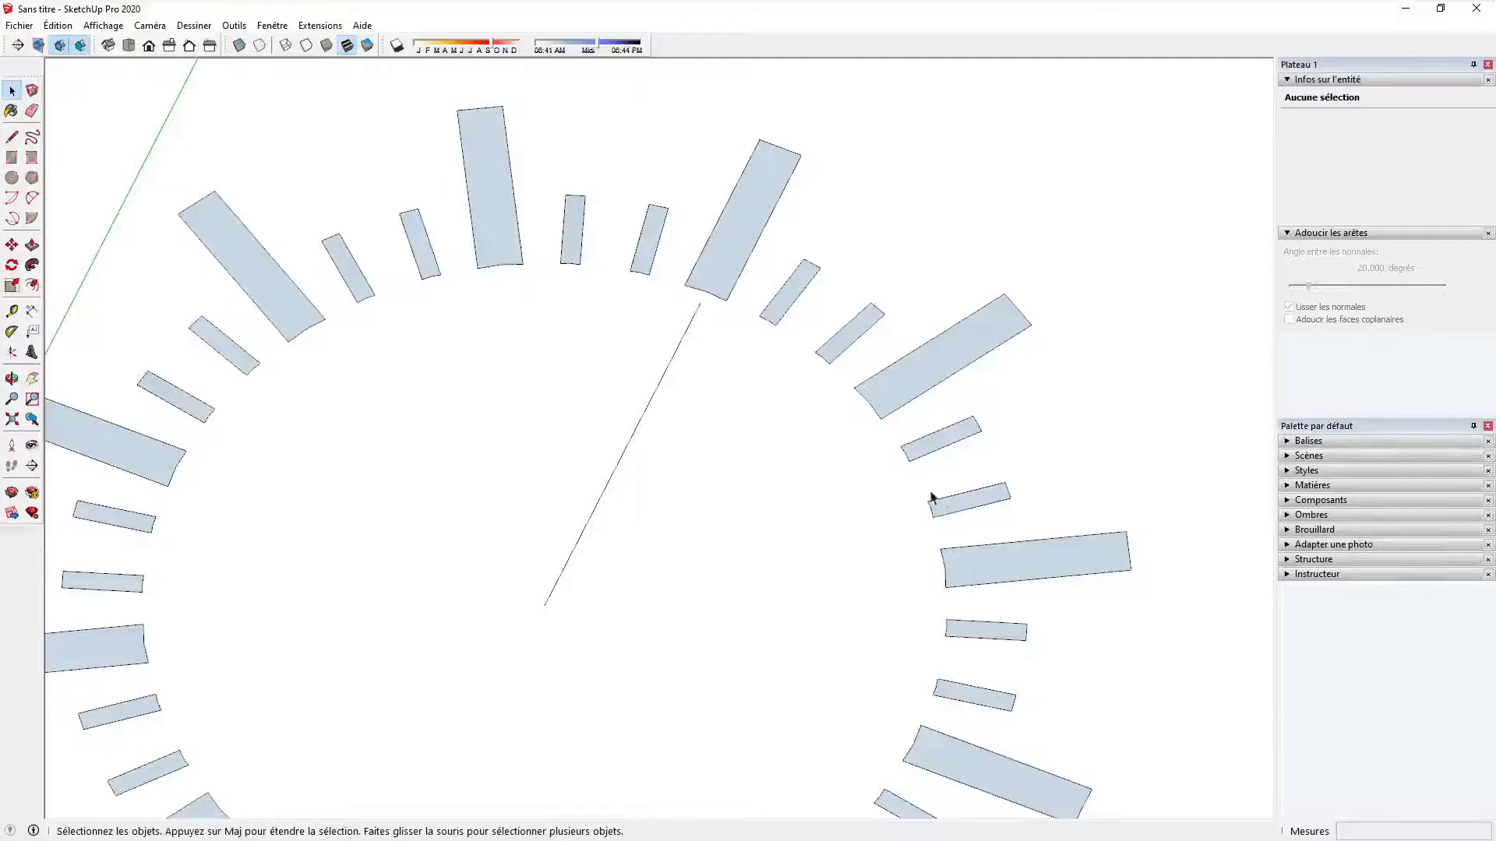
middle_click_drag(678, 501, 633, 375)
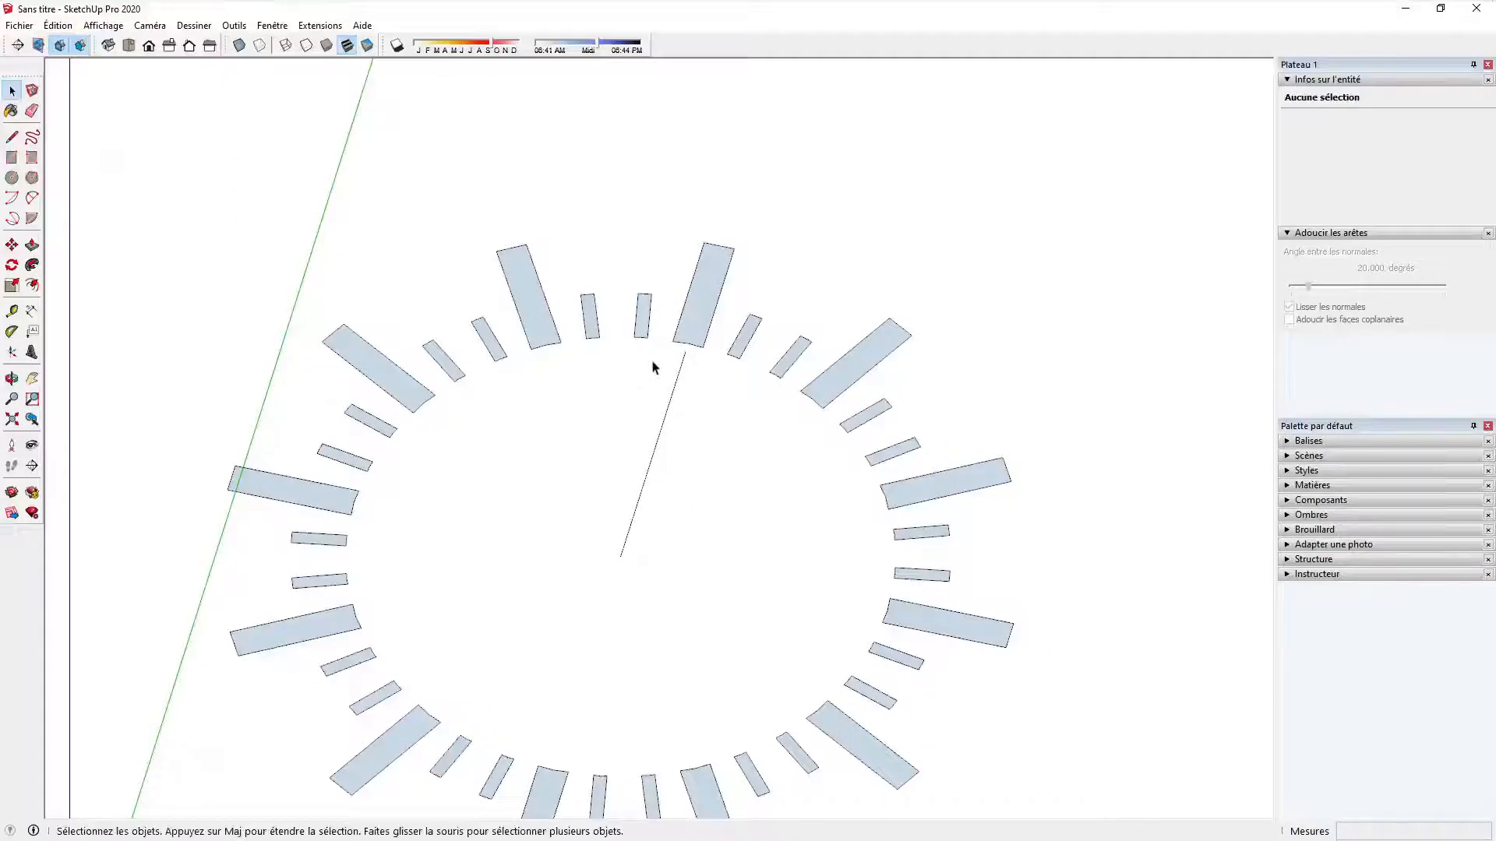
key("c")
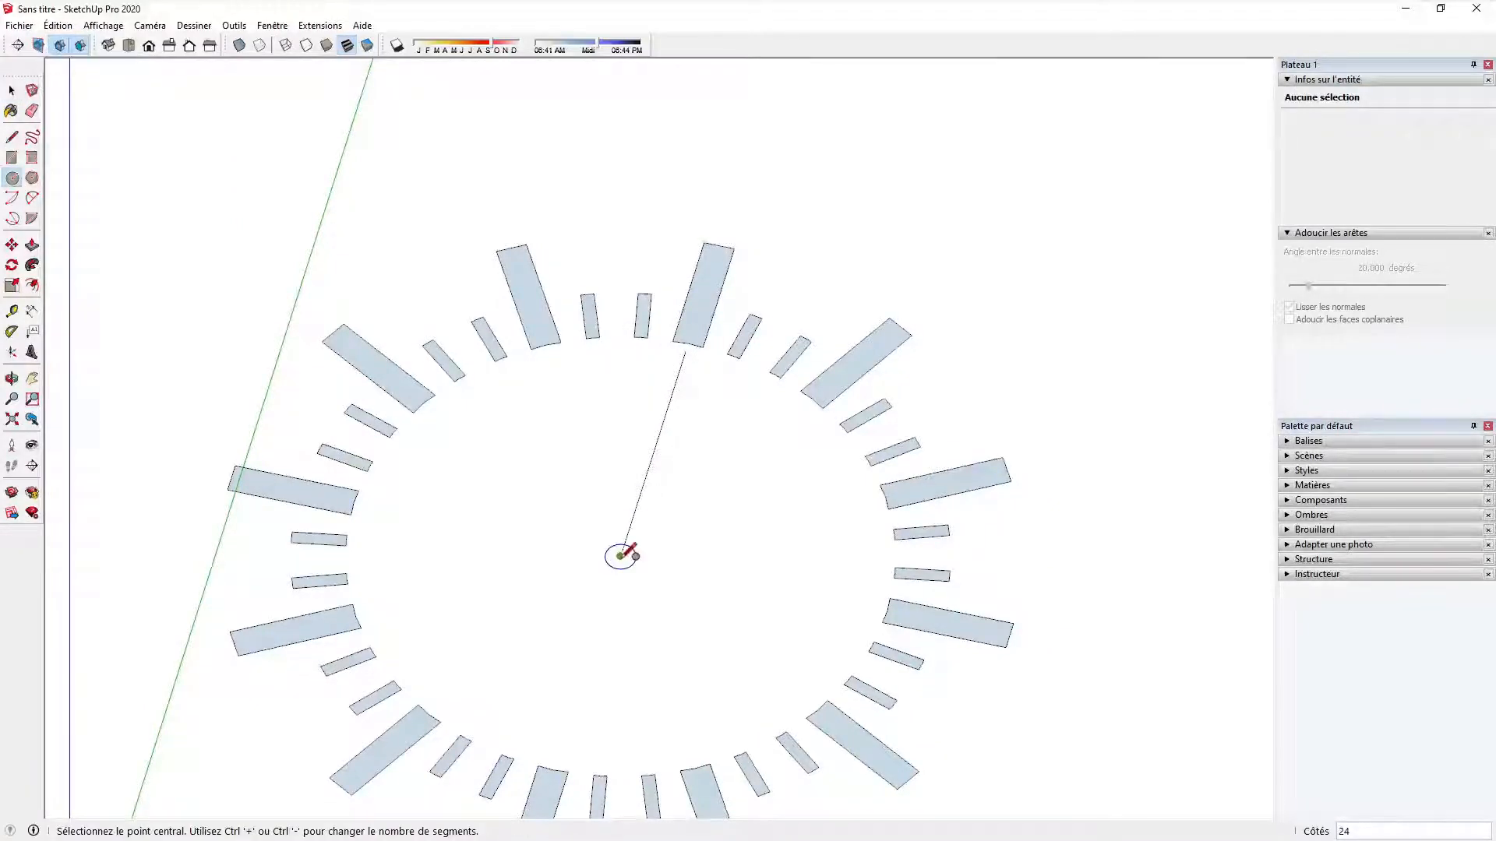
left_click(621, 556)
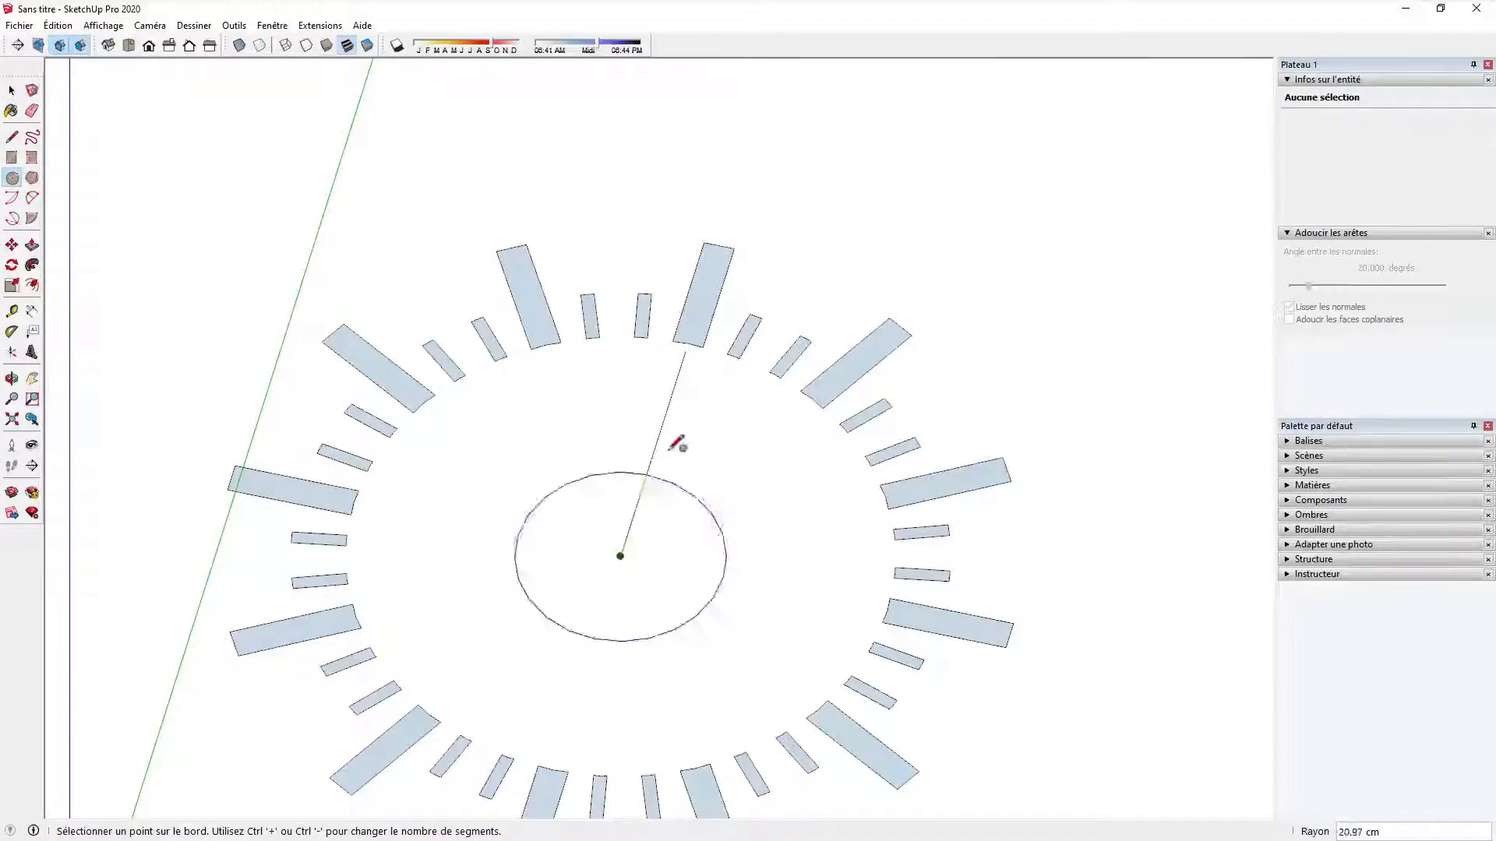
left_click(725, 232)
Step: Set the outer circle's number of segments to 72
key("space")
left_click(724, 231)
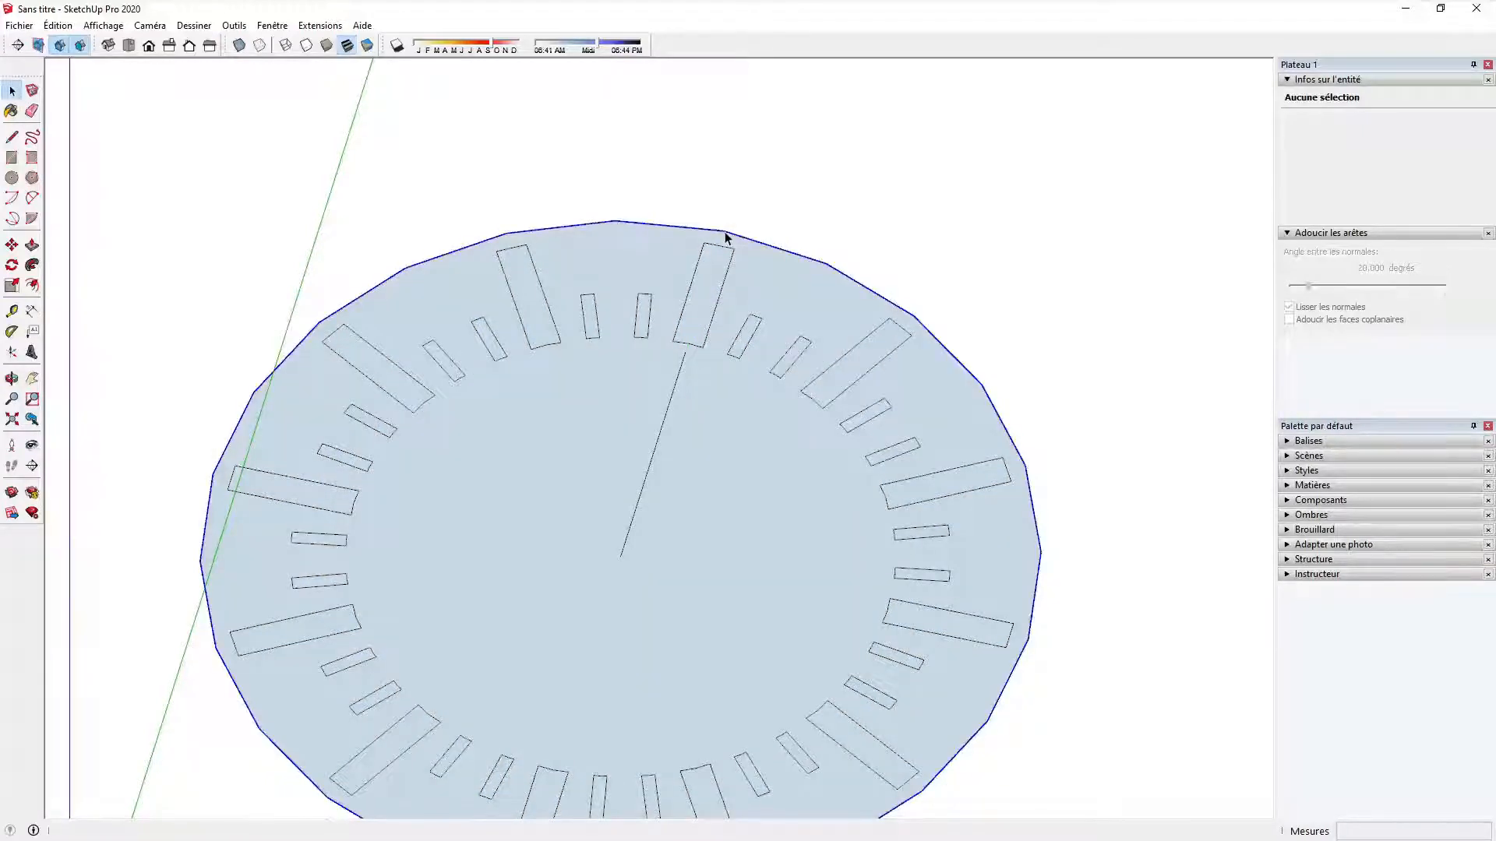
double_click(1407, 159)
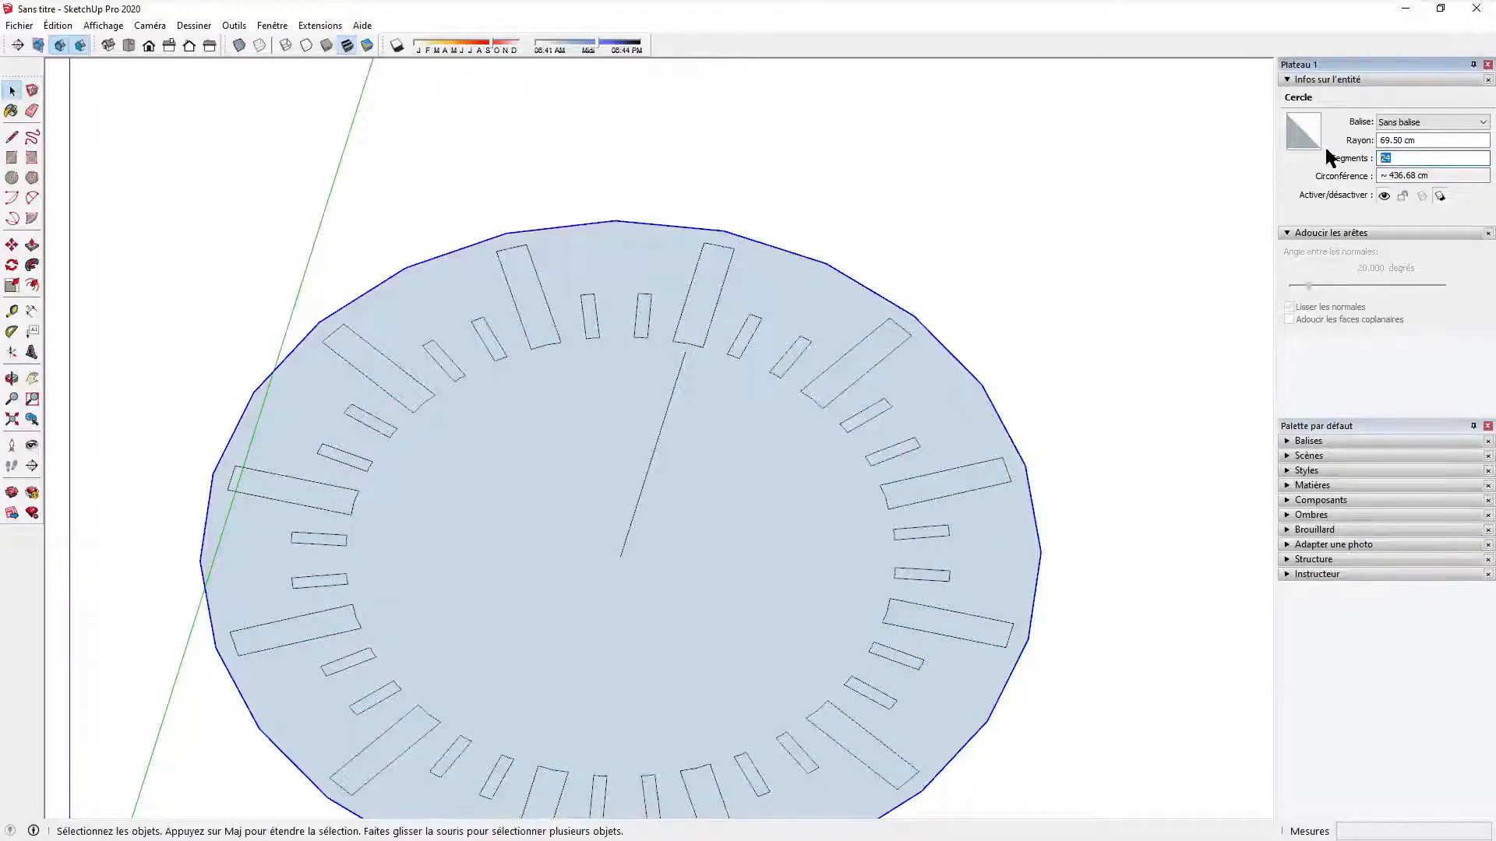
type("36")
key("Return")
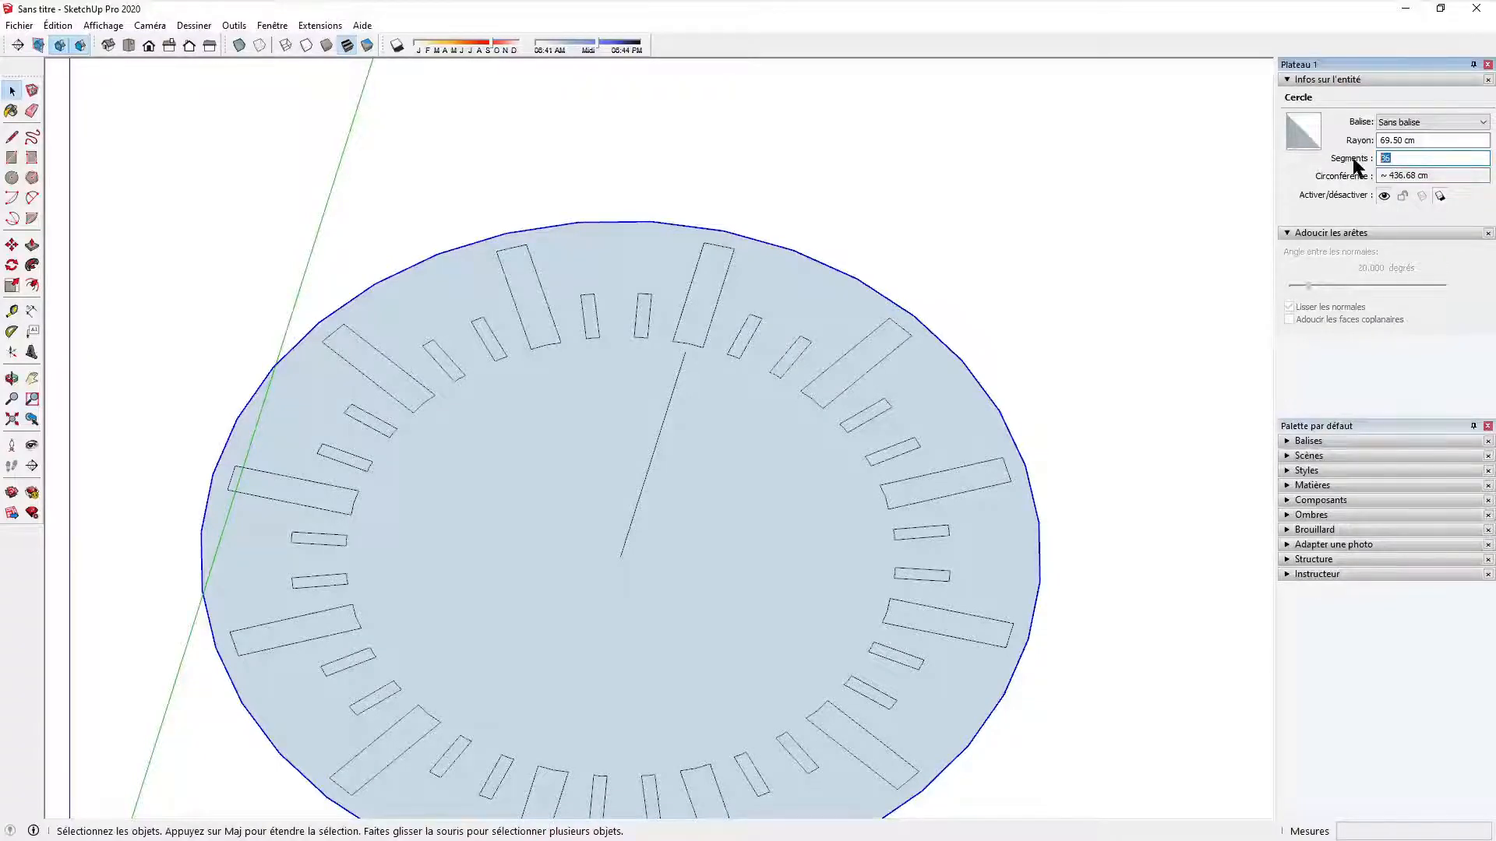
type("72")
key("Return")
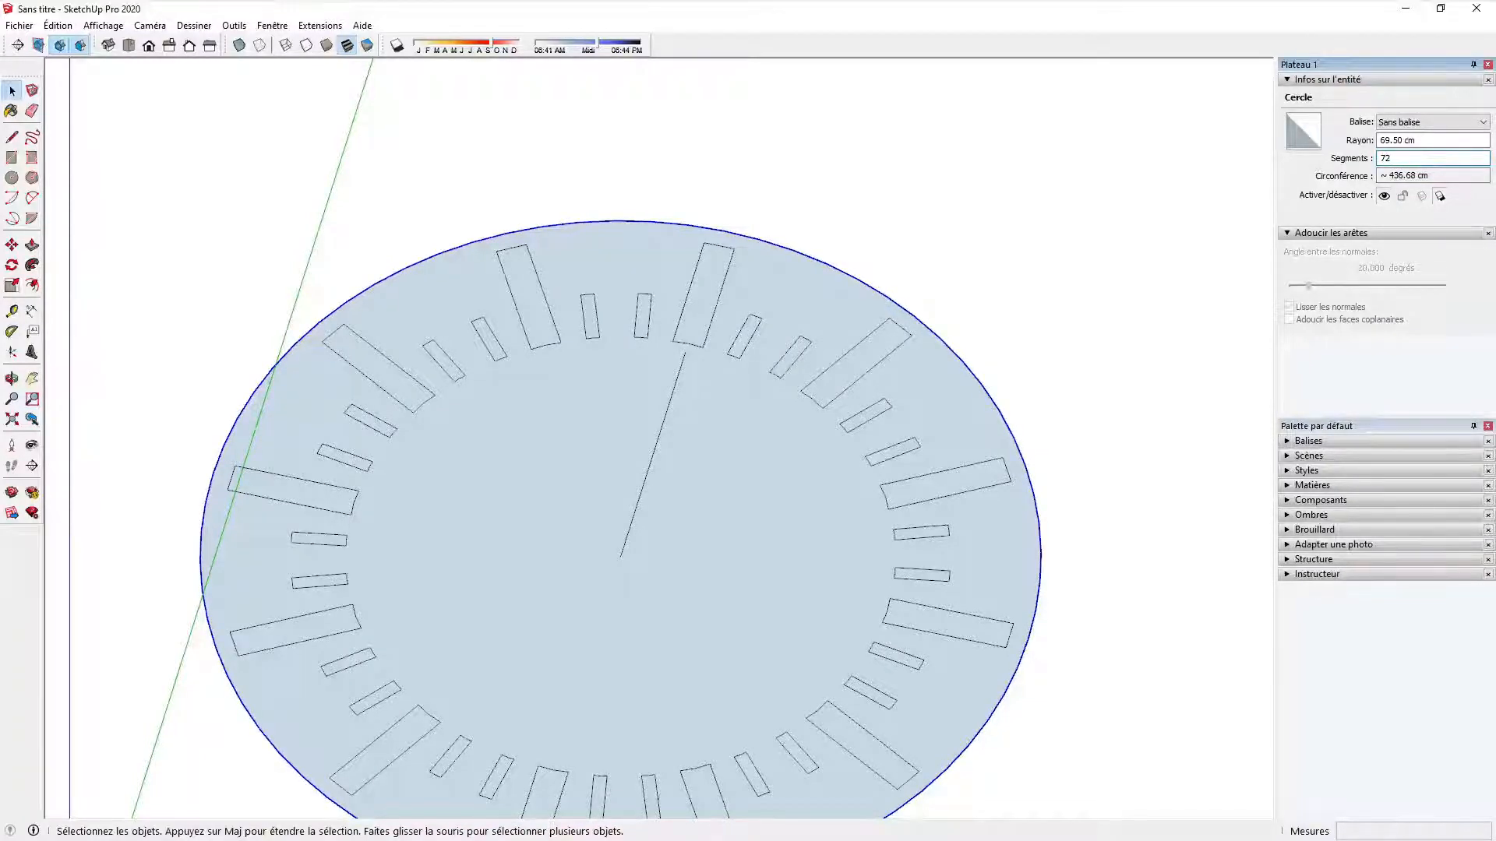
Step: Enlarge the outer circle by moving its edge outwards about 4.96 cm from above the hour mark
left_click(755, 211)
key("m")
left_click(724, 228)
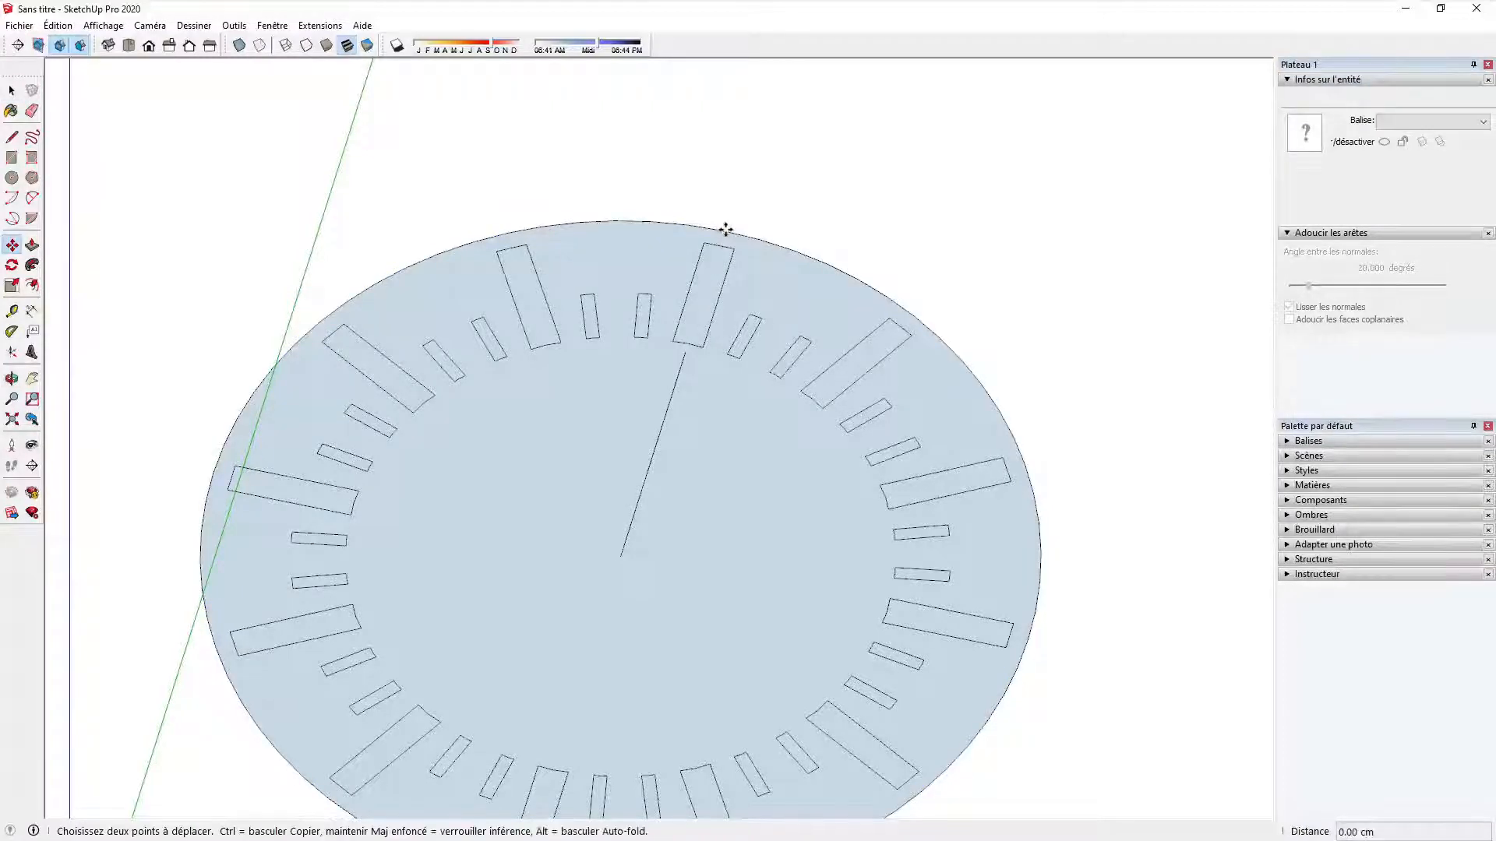
scroll(726, 230, "up", 4)
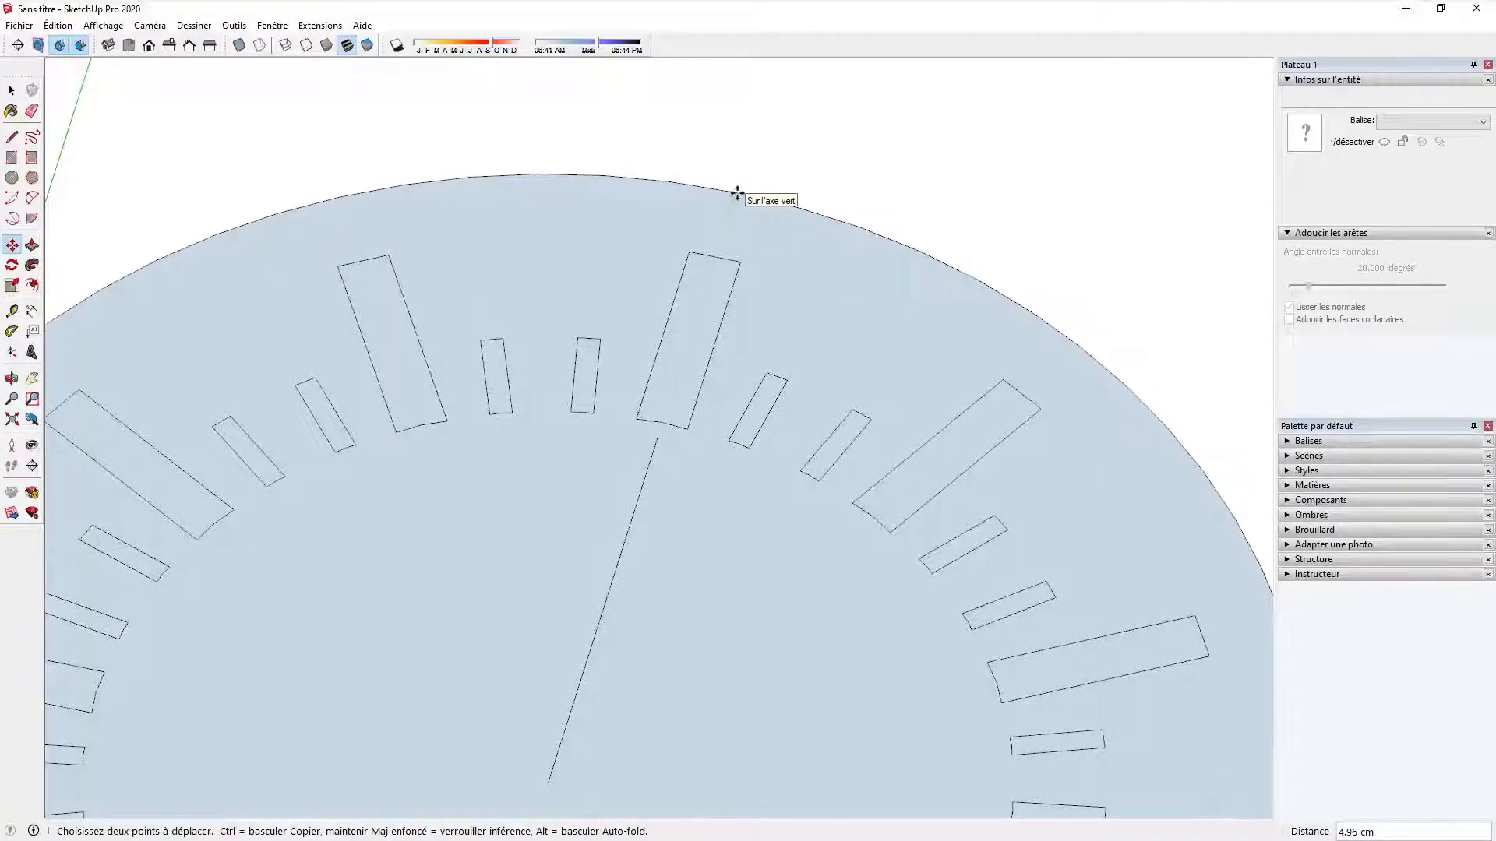
left_click(736, 194)
Step: Extrude the dial's large circular face into a disc about 2.26 cm thick
middle_click_drag(735, 194, 763, 321)
scroll(909, 504, "up", 4)
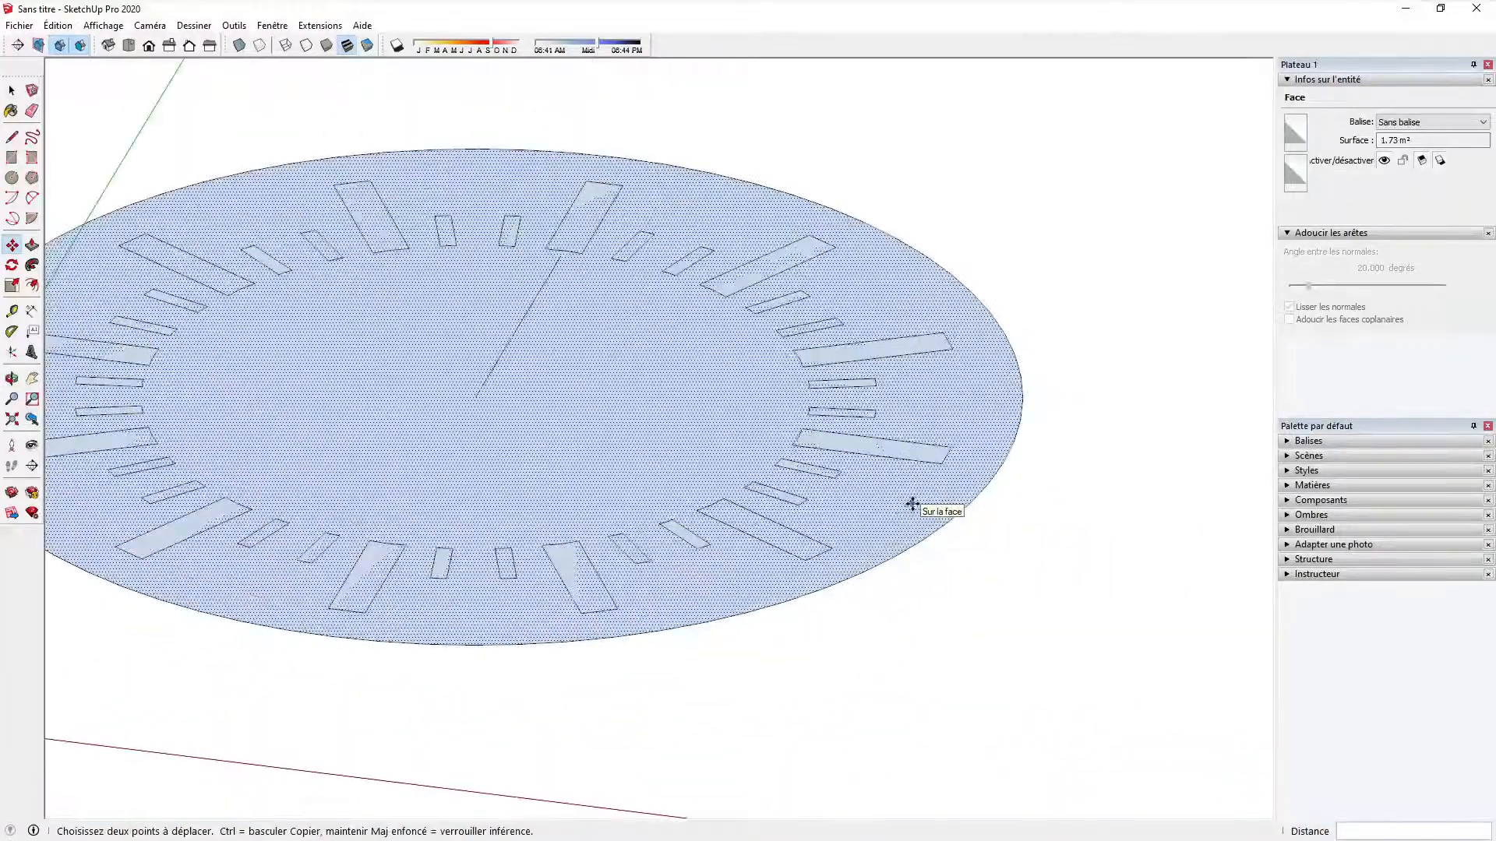
key("p")
left_click(915, 501)
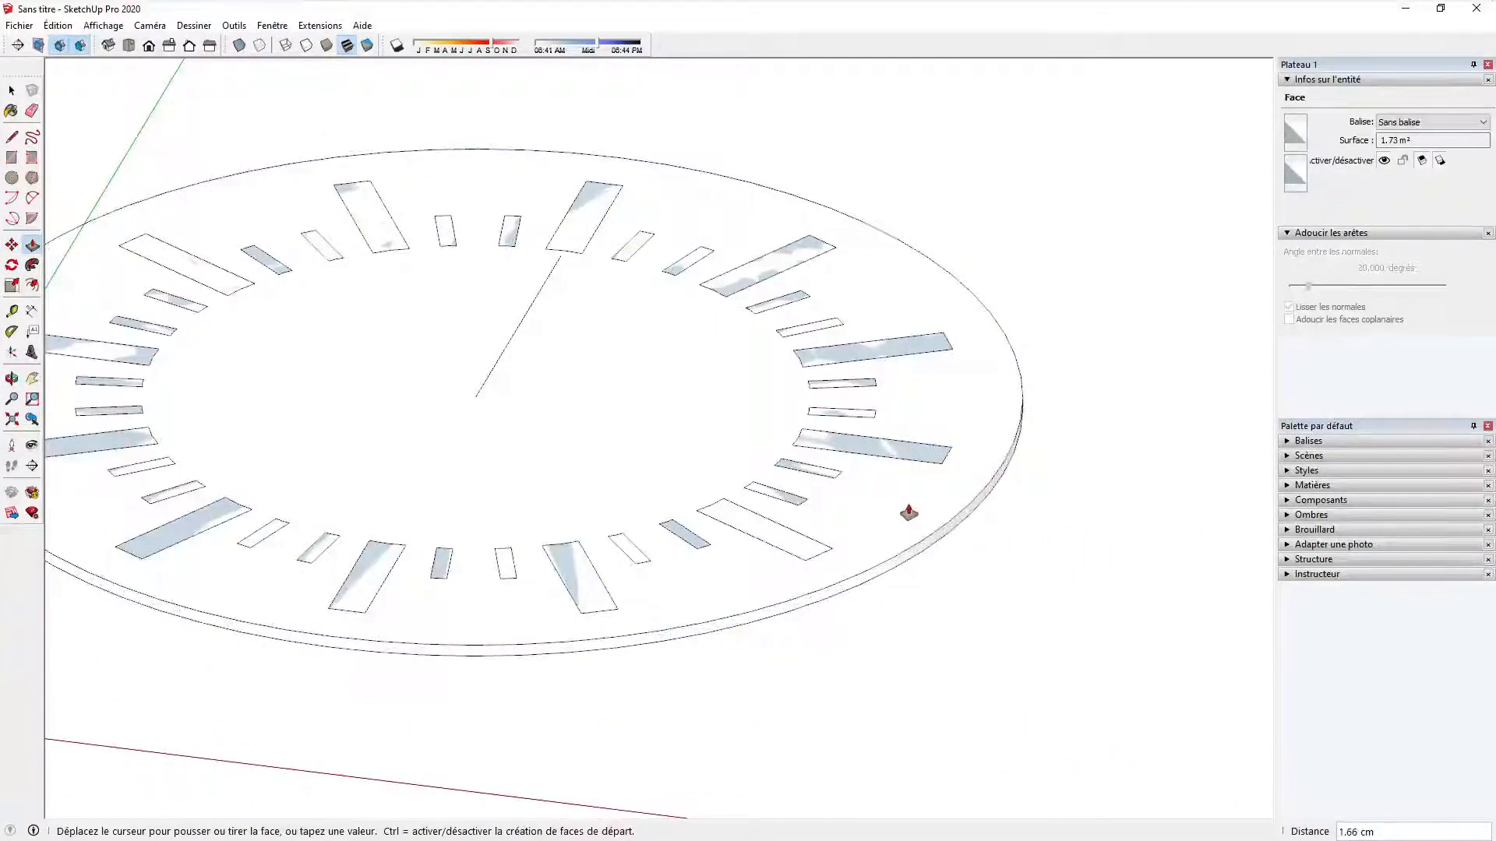
left_click(908, 516)
Step: Offset the disc's outer edge inwards by about 7.38 cm, just outside the hour marks' outer ends
middle_click_drag(924, 494, 1005, 501)
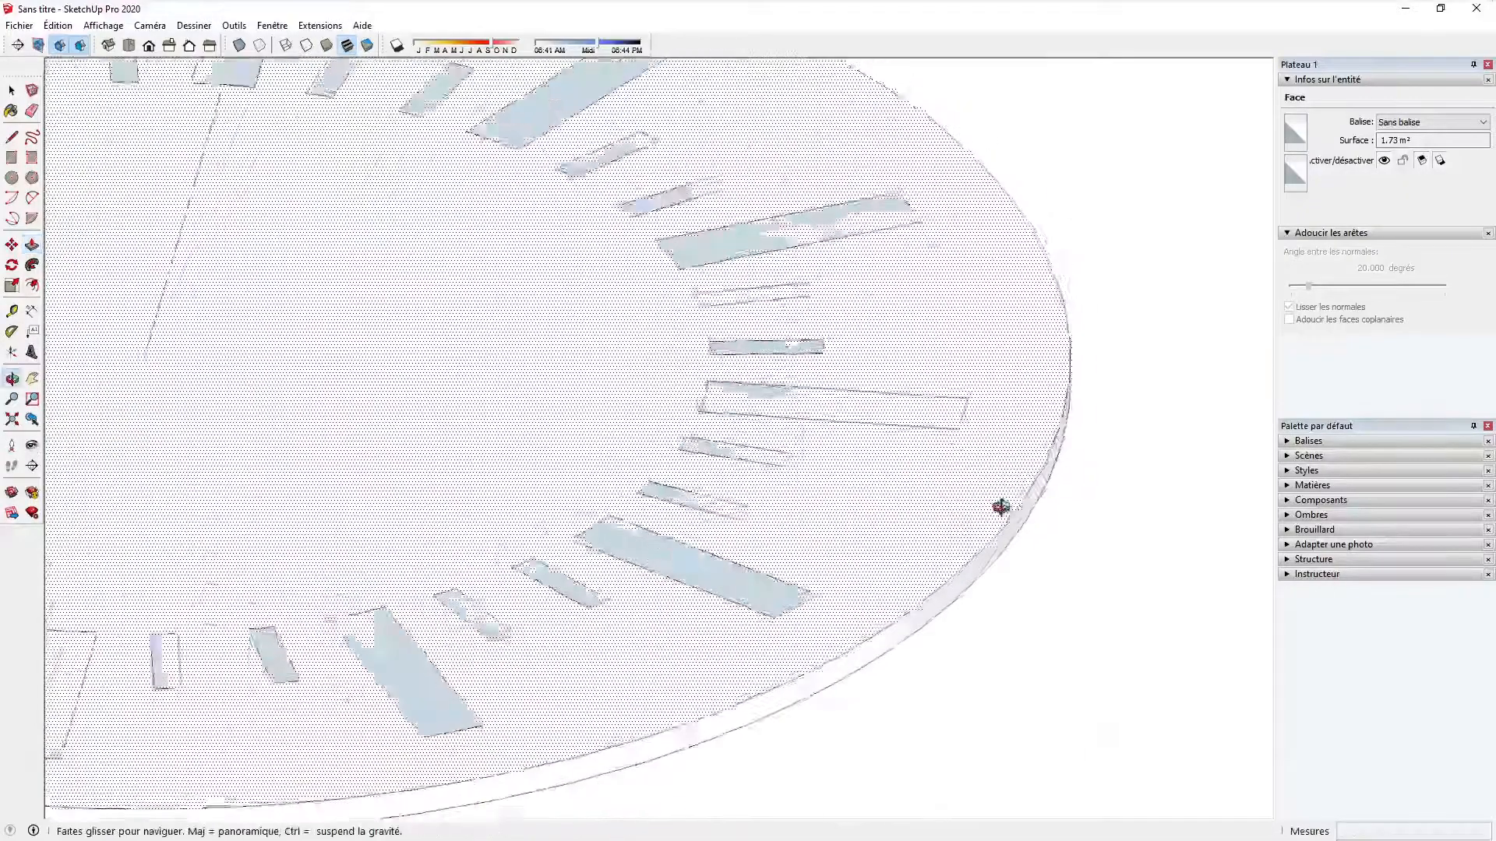
scroll(1045, 501, "up", 3)
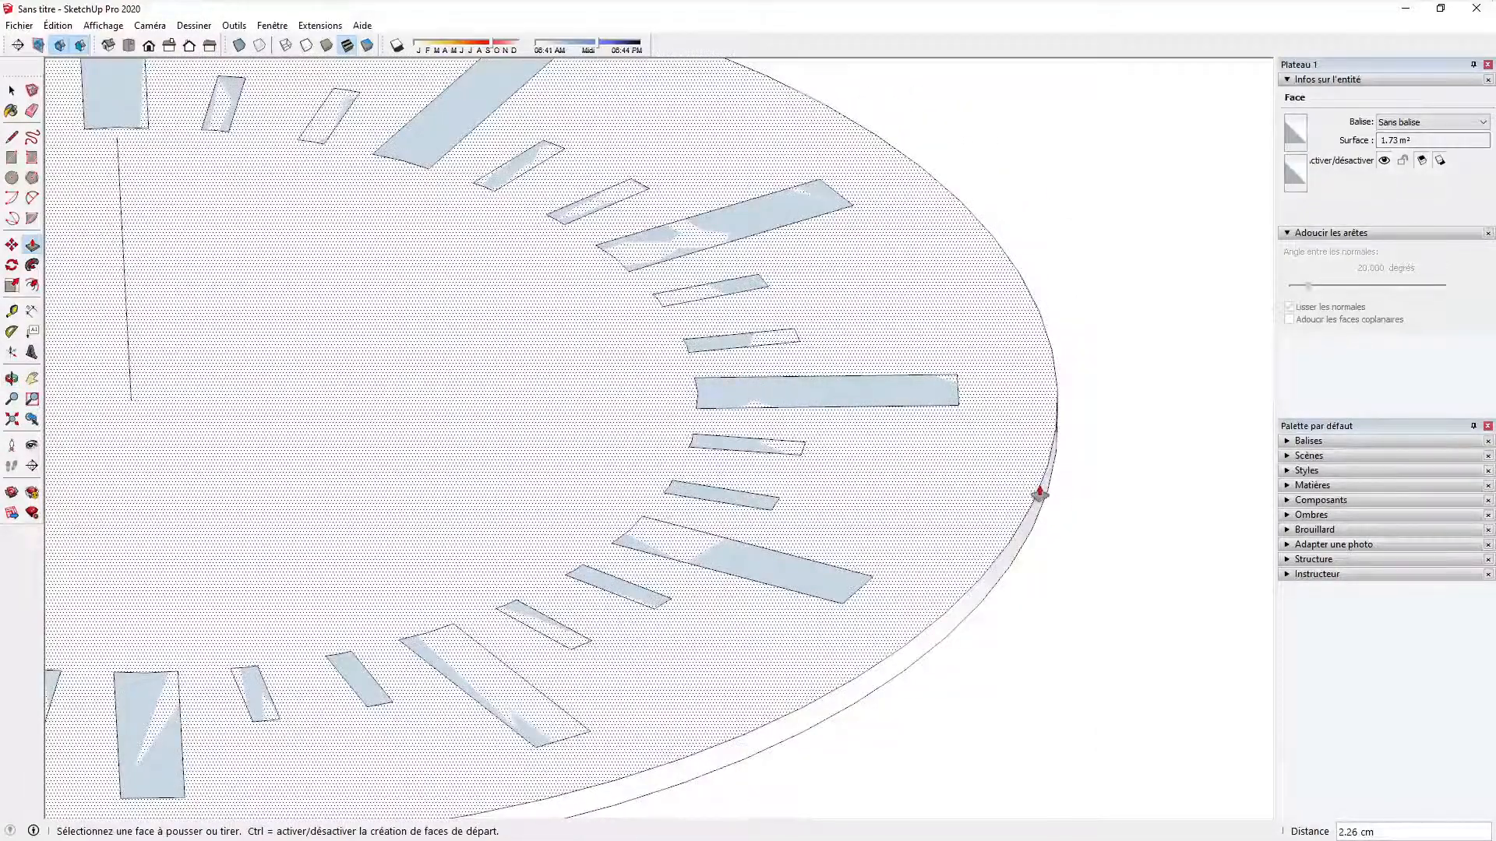
key("f")
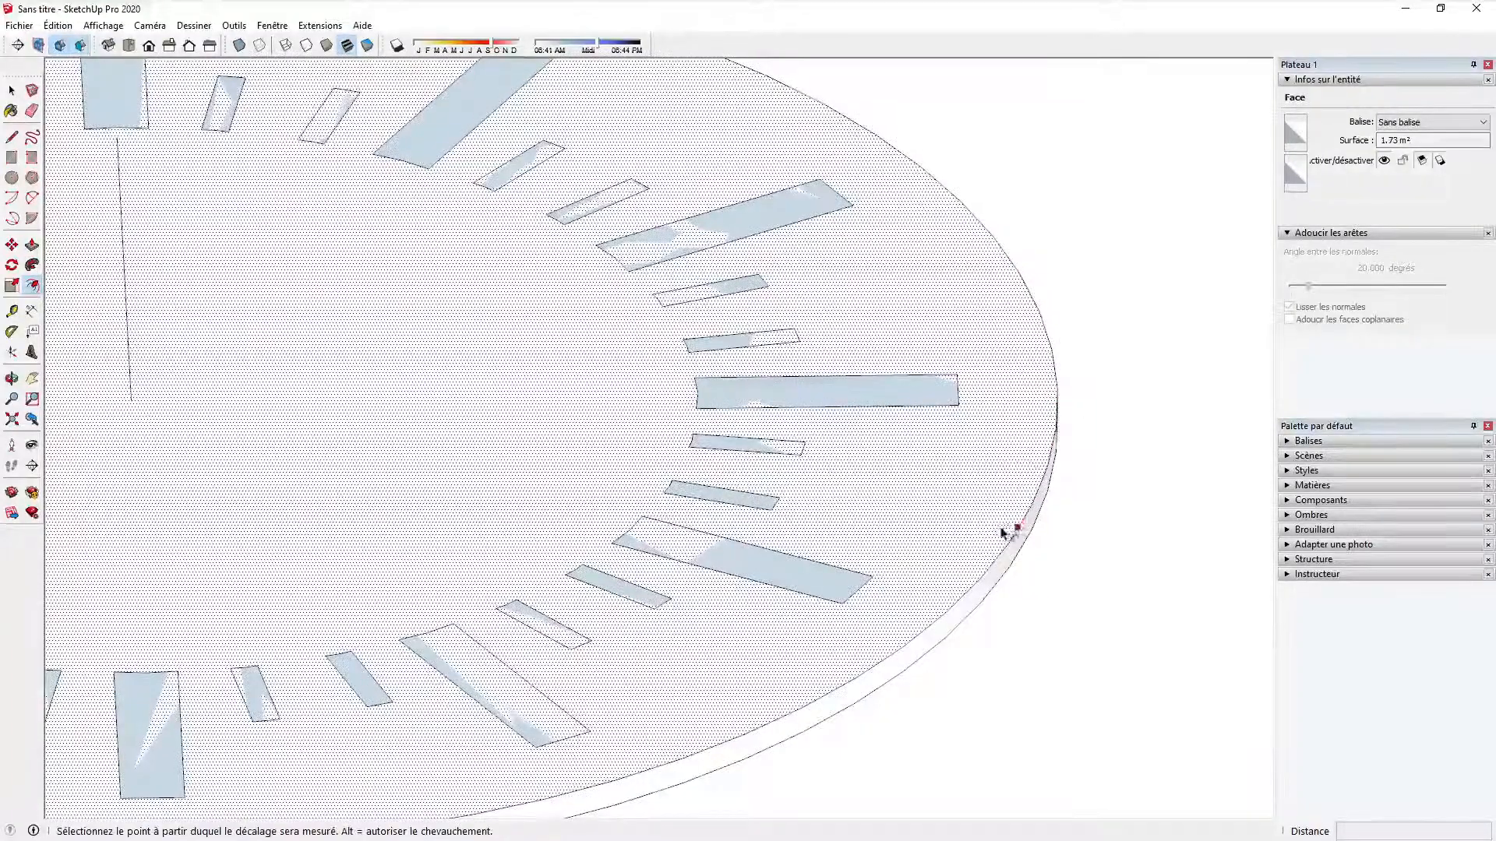
left_click(1022, 521)
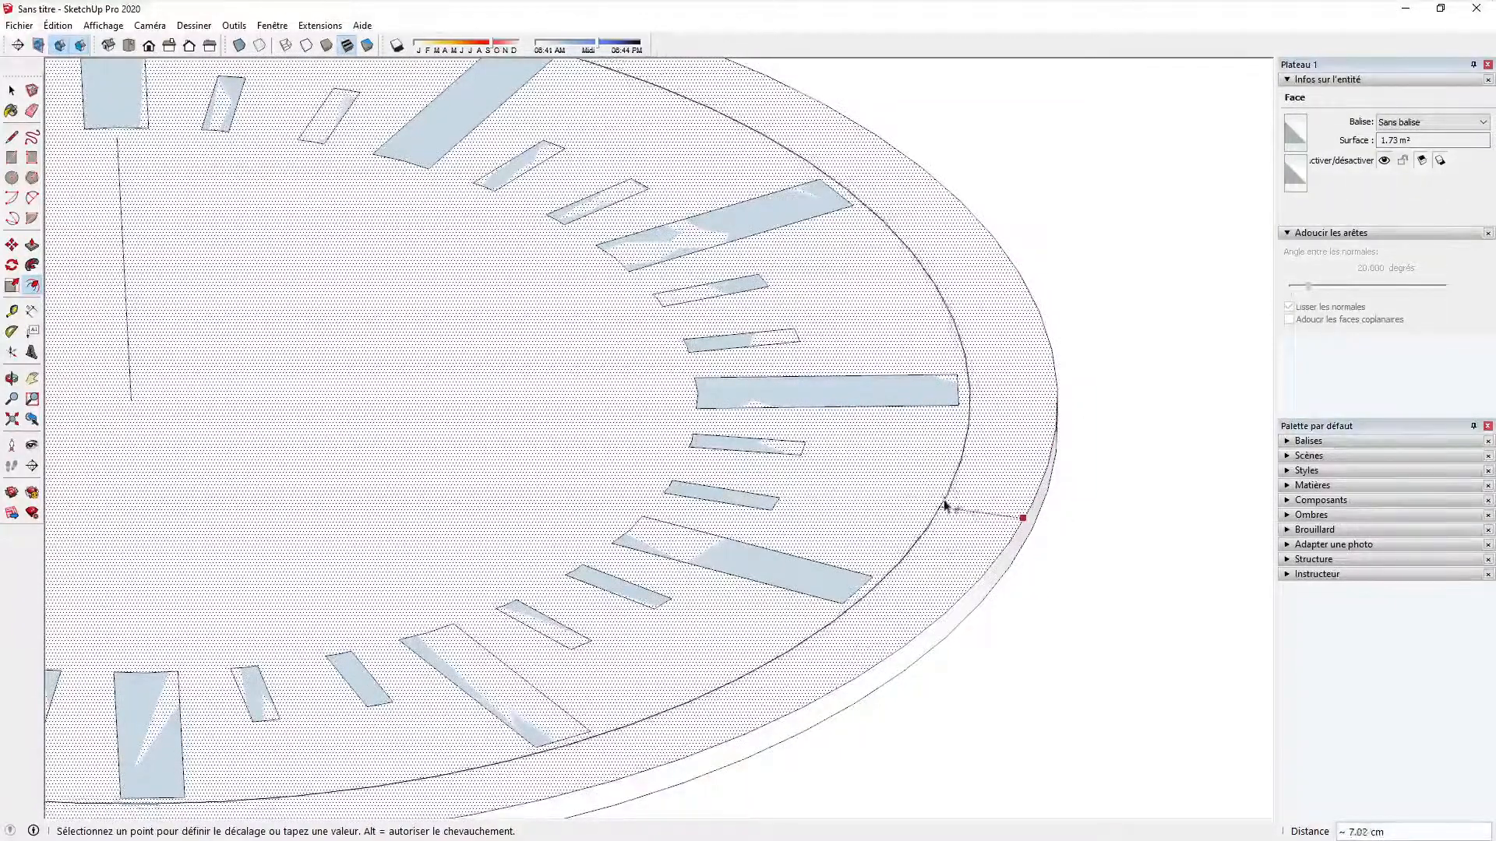
left_click(942, 507)
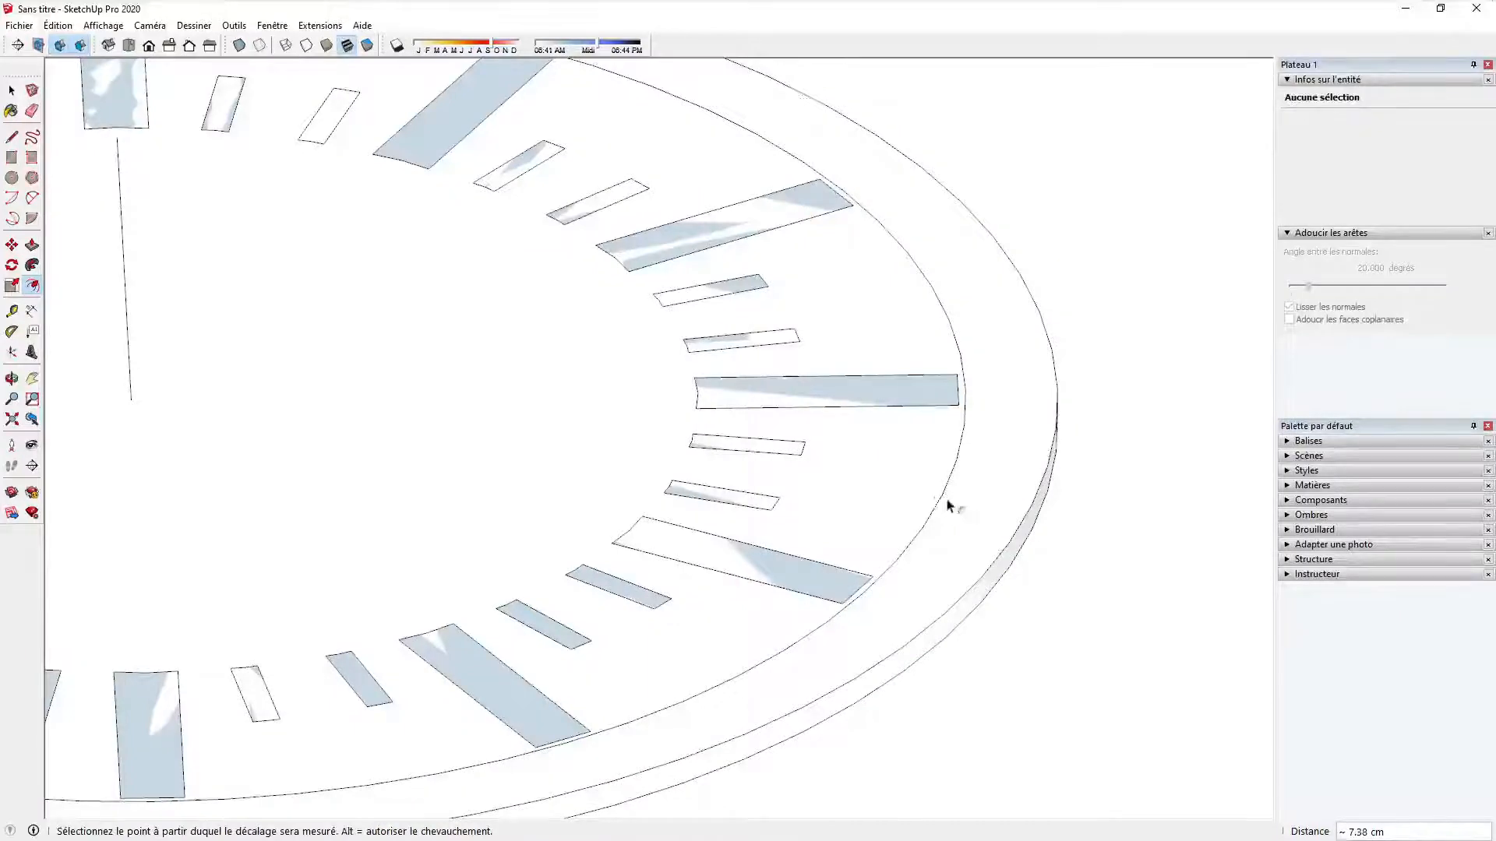
Step: Offset the disc's outer edge inwards again by about 29.23 cm, just inside the marks' inner ends
left_click(995, 515)
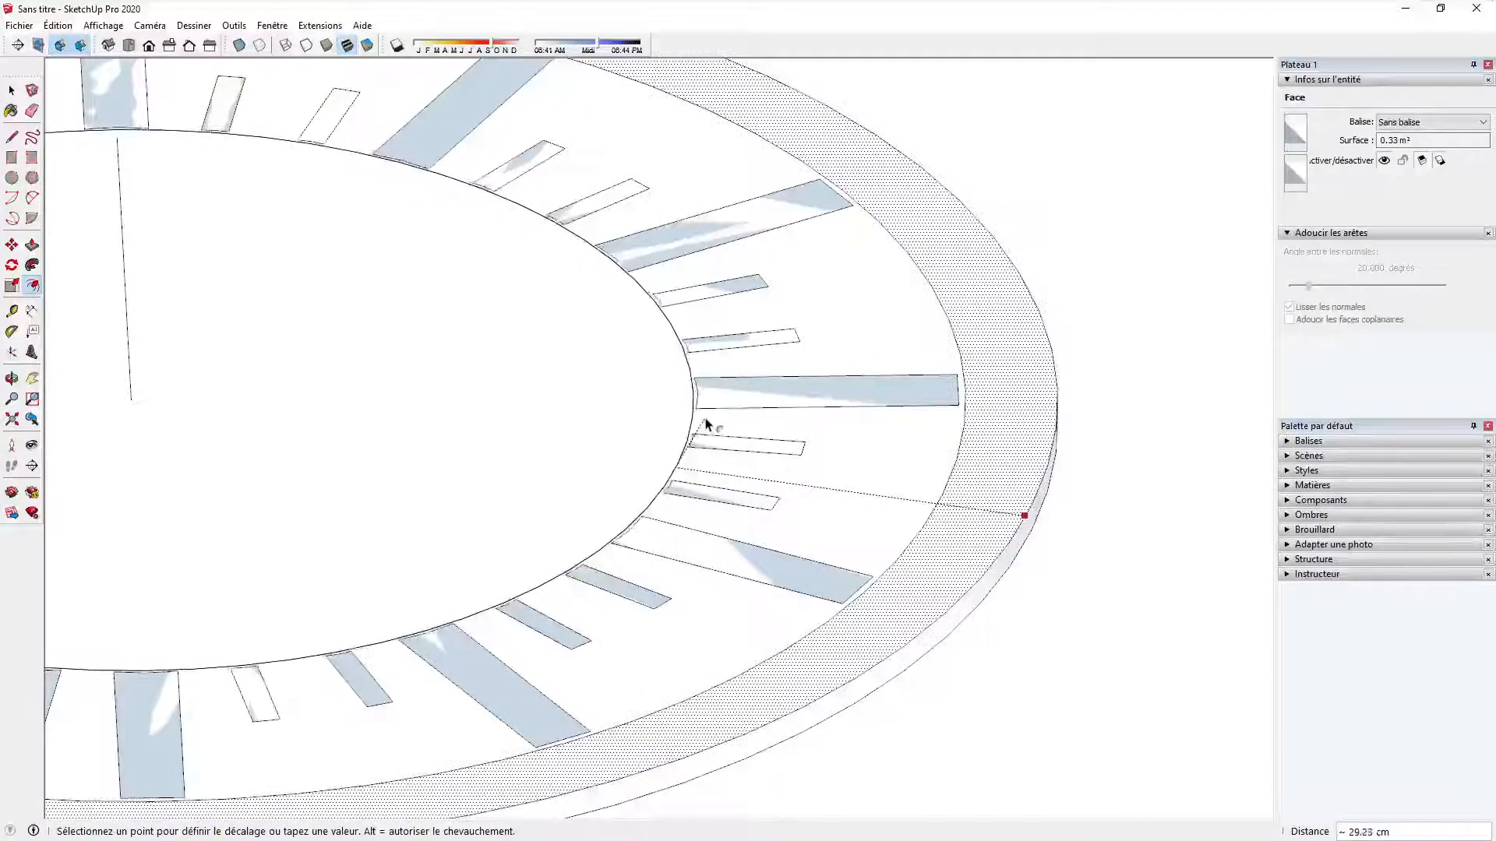
left_click(706, 424)
key("space")
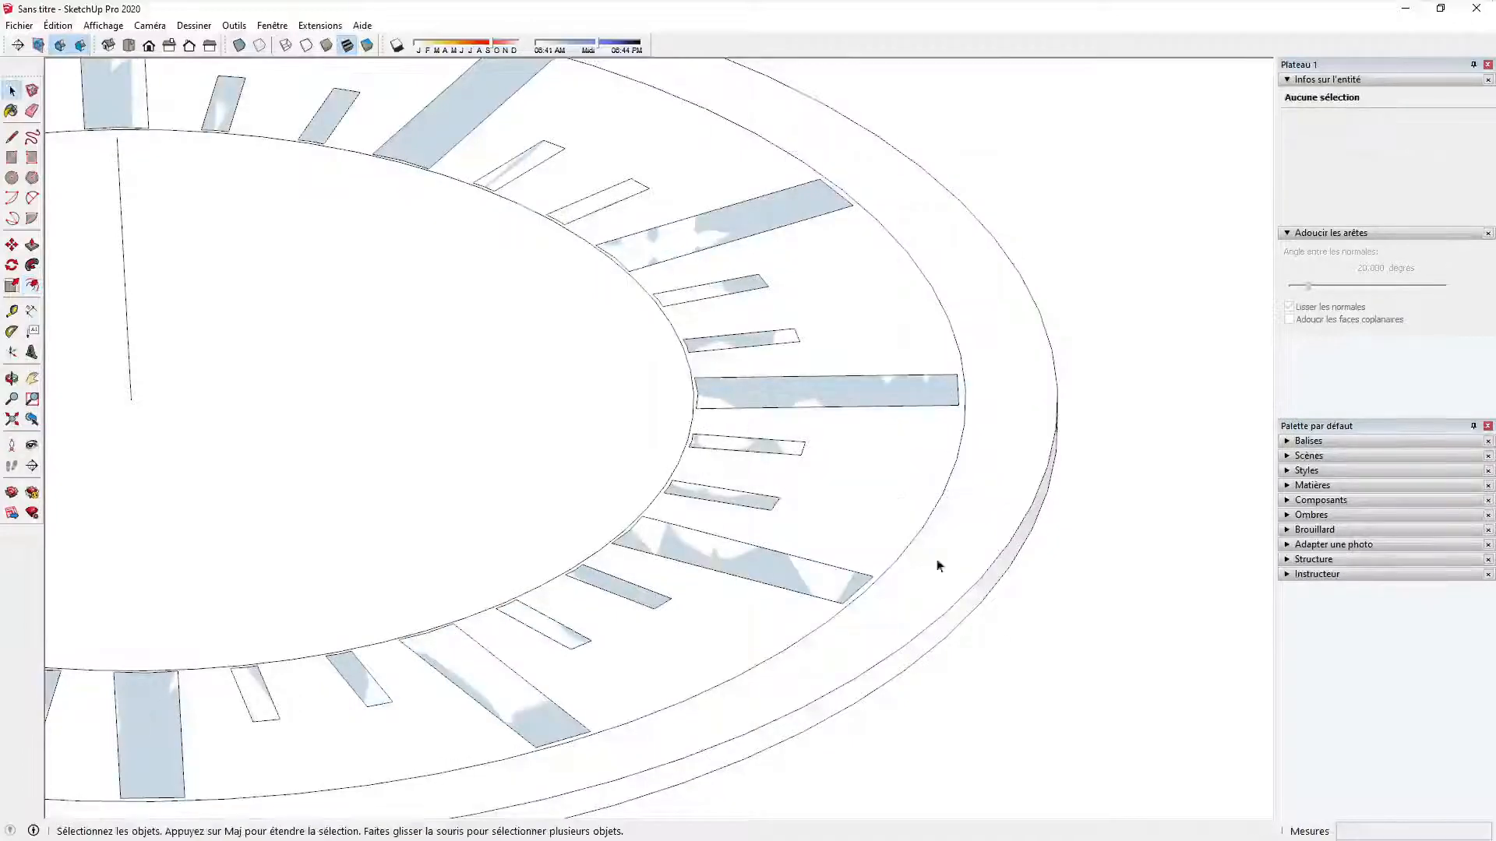
Step: Extrude the outermost ring face upwards to form a raised rim around the dial
middle_click_drag(988, 604, 989, 574)
key("p")
left_click(982, 468)
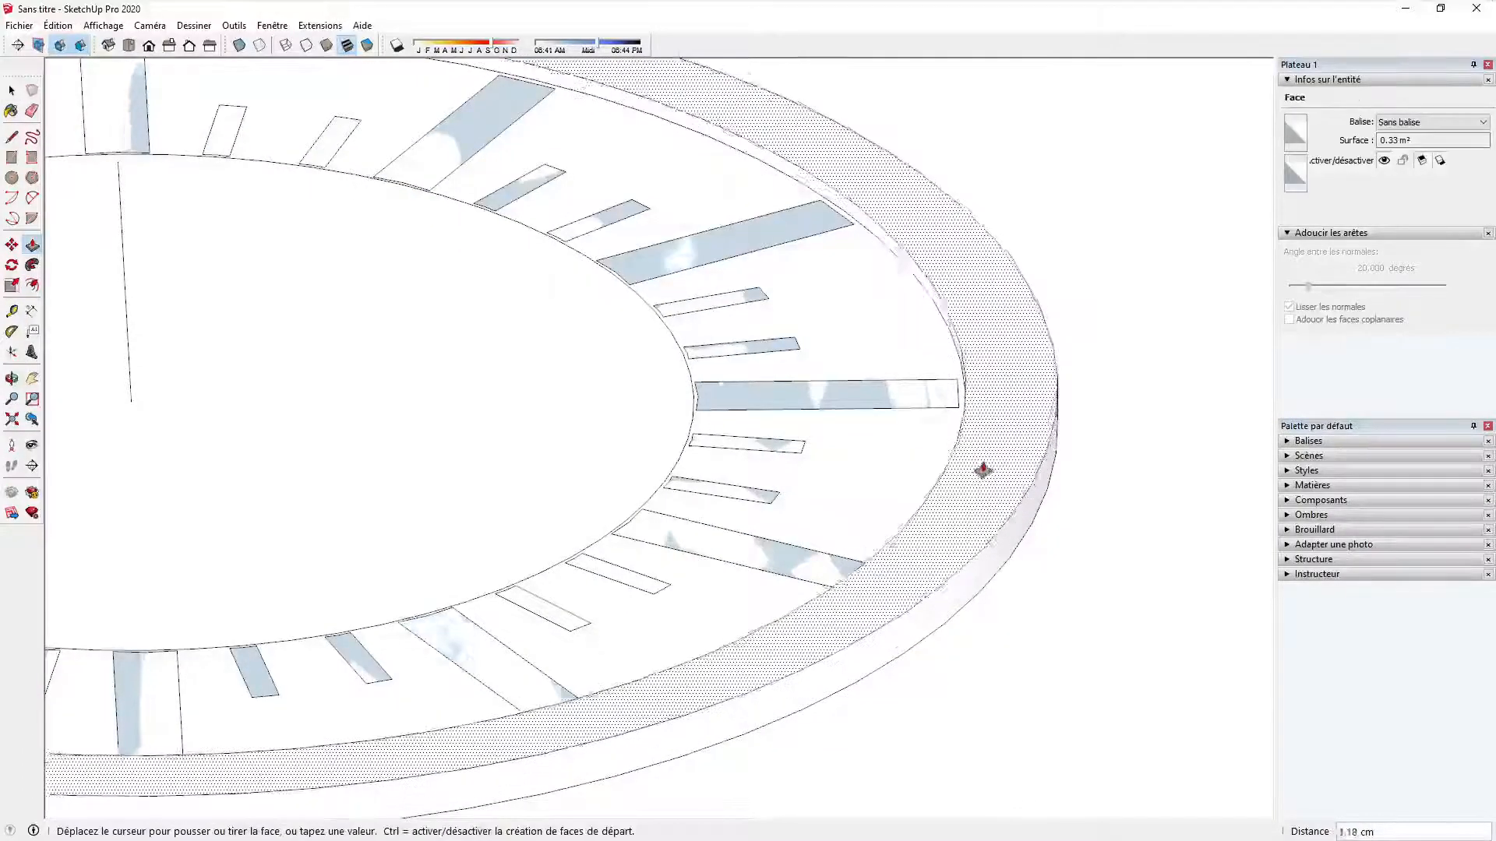
left_click(984, 443)
key("space")
Step: Scale the disc's outer side surface about its centre along the red axis by a factor of 1.50
scroll(974, 526, "down", 4)
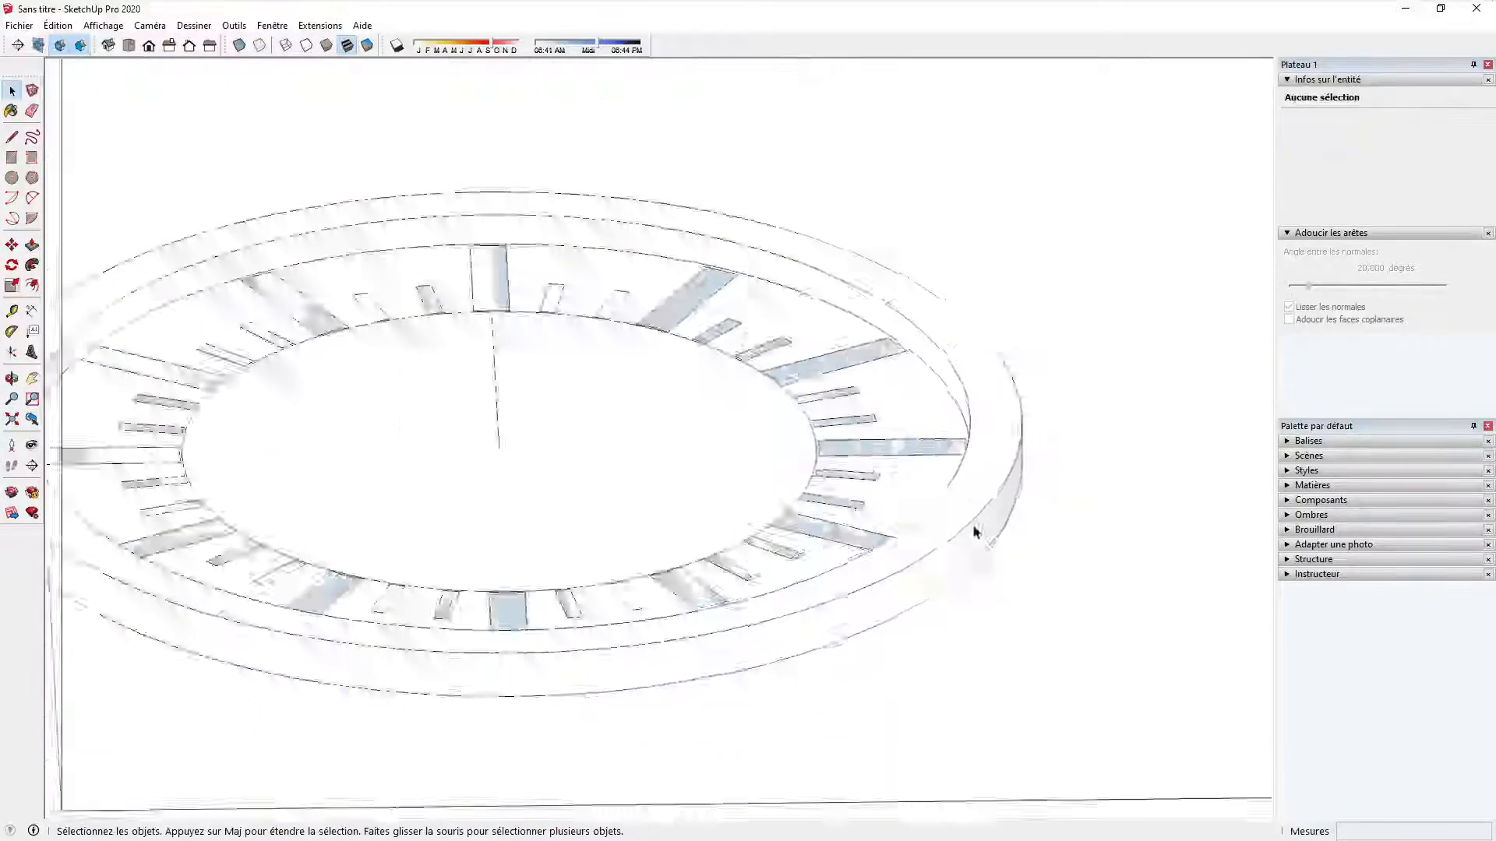
middle_click_drag(739, 469, 915, 504)
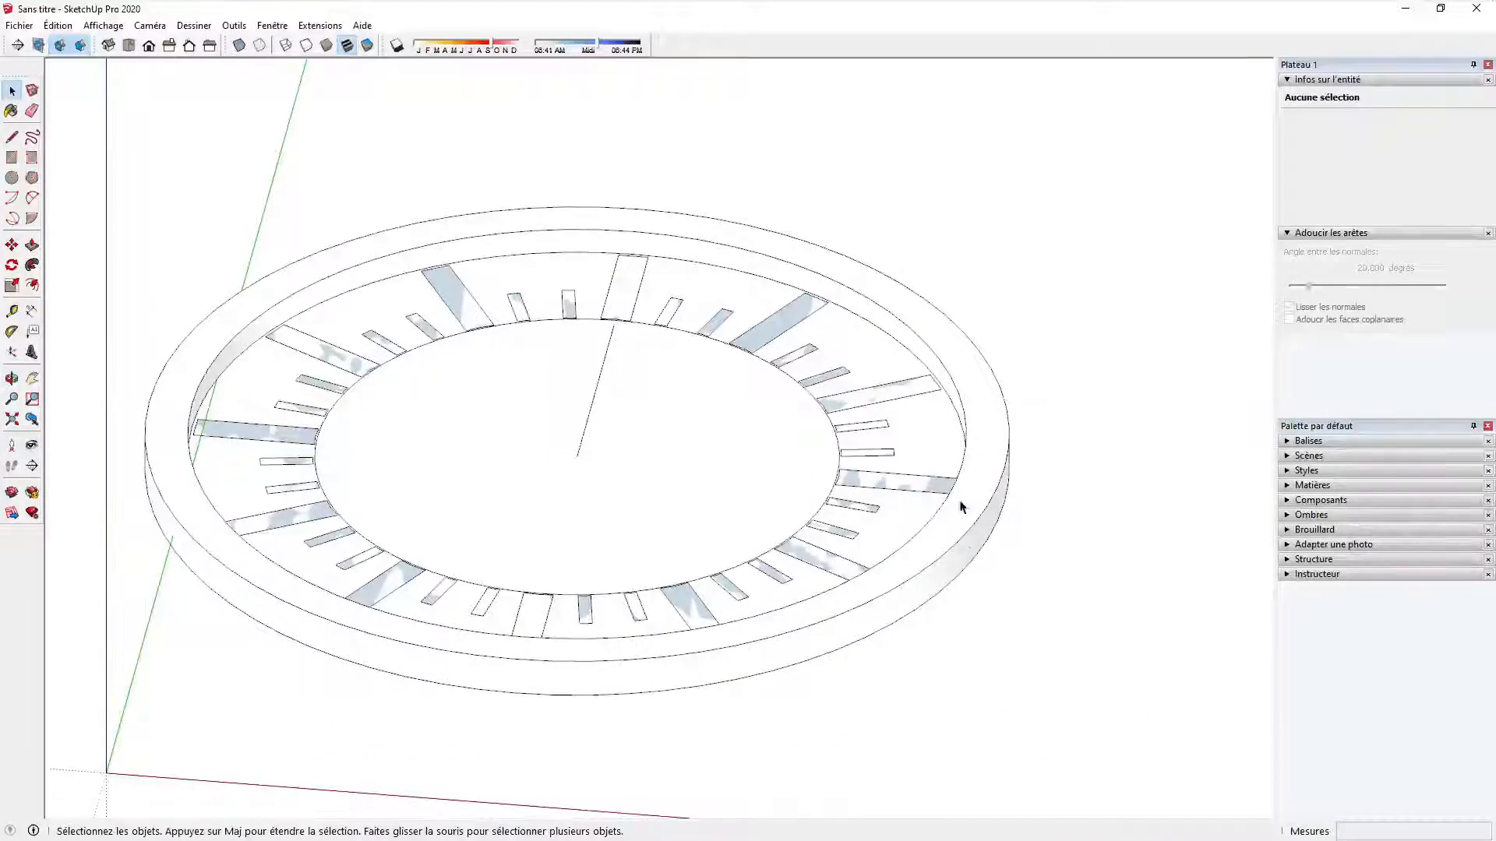
left_click(958, 567)
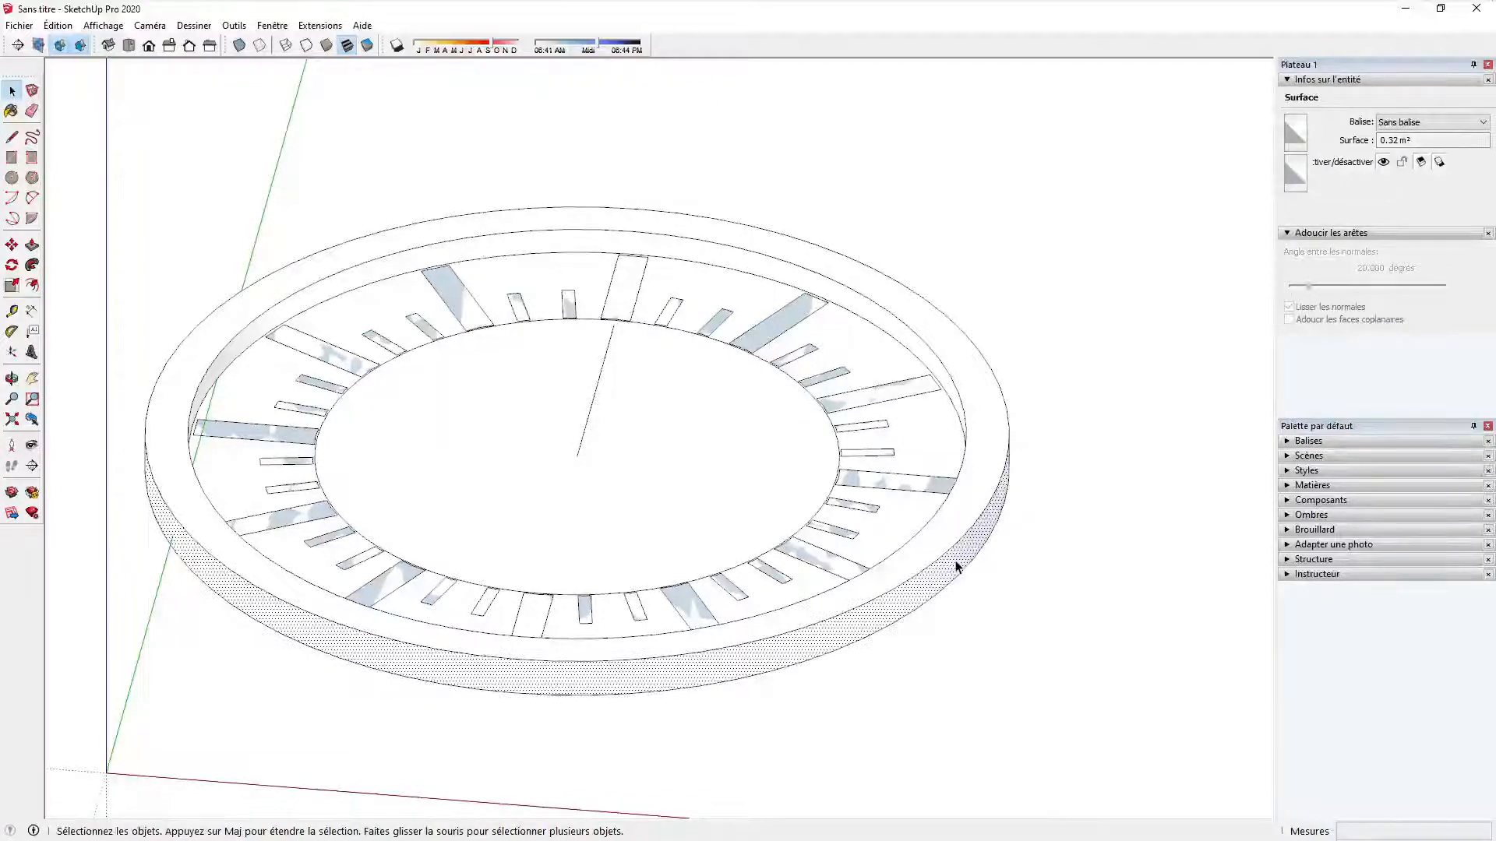
key("s")
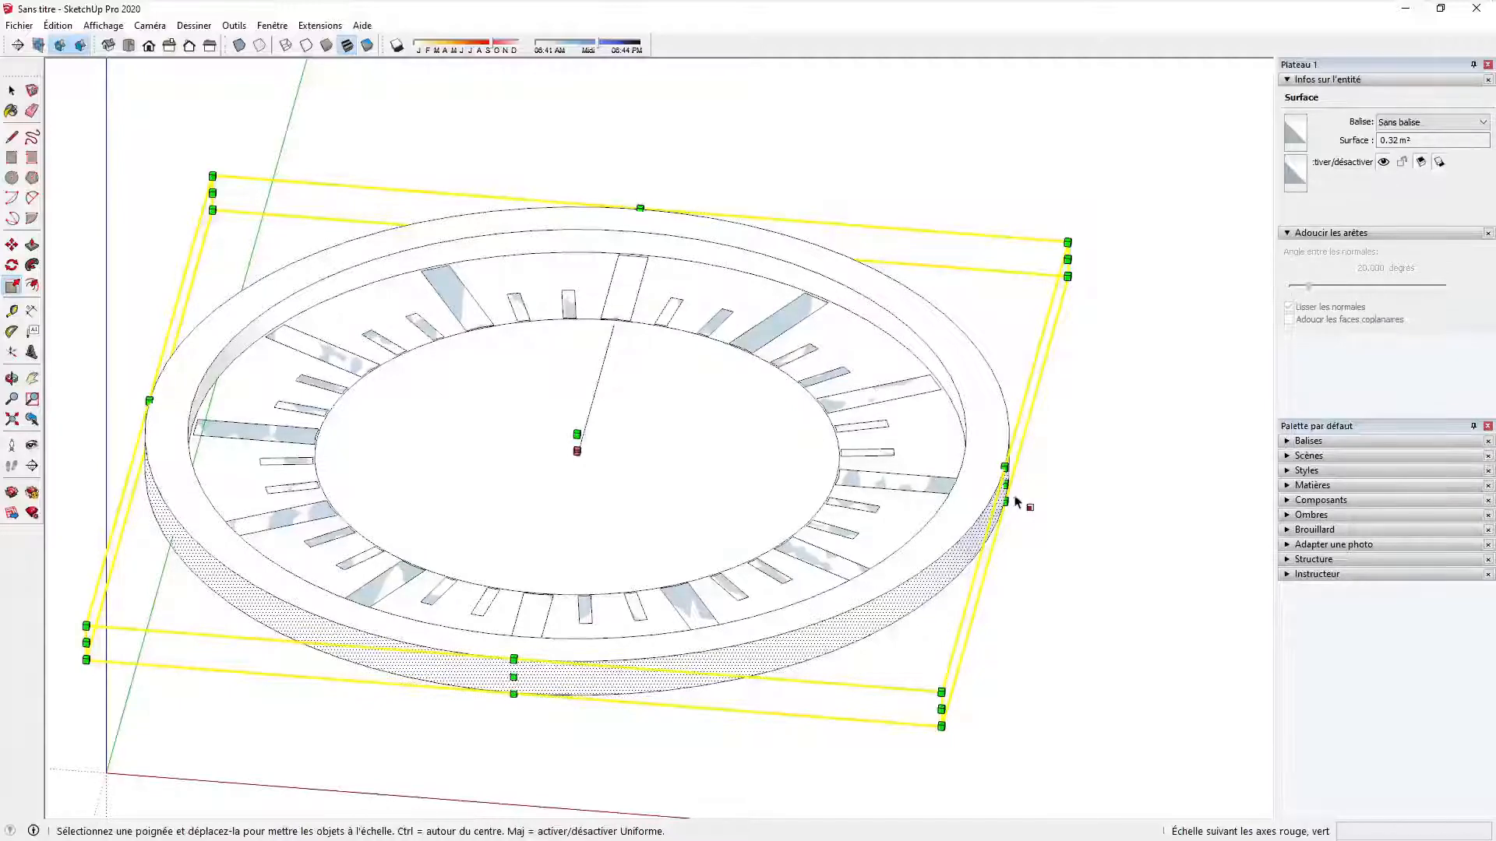
scroll(762, 498, "down", 5)
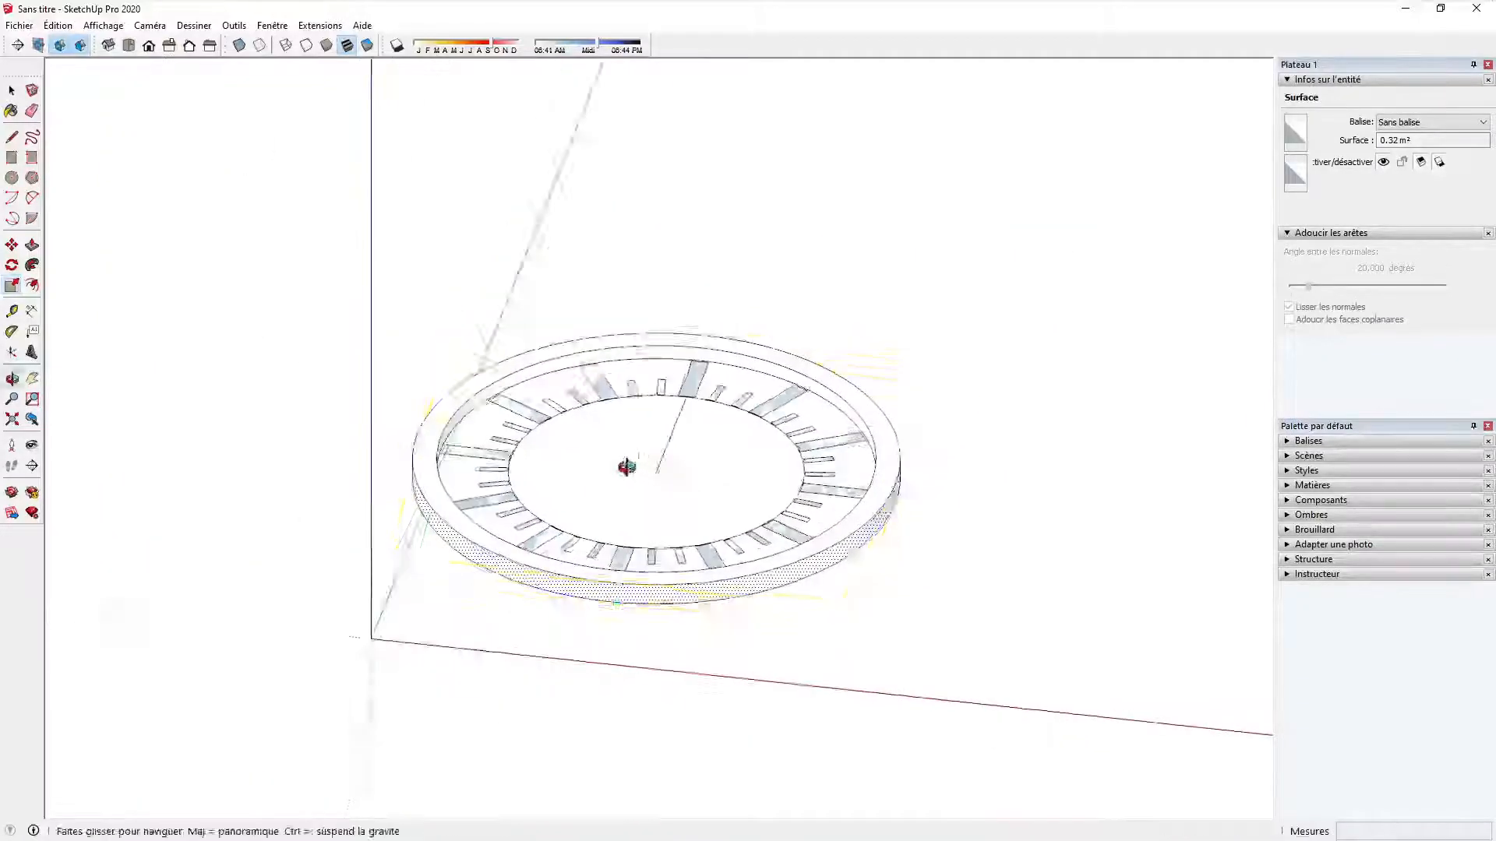
scroll(691, 491, "up", 3)
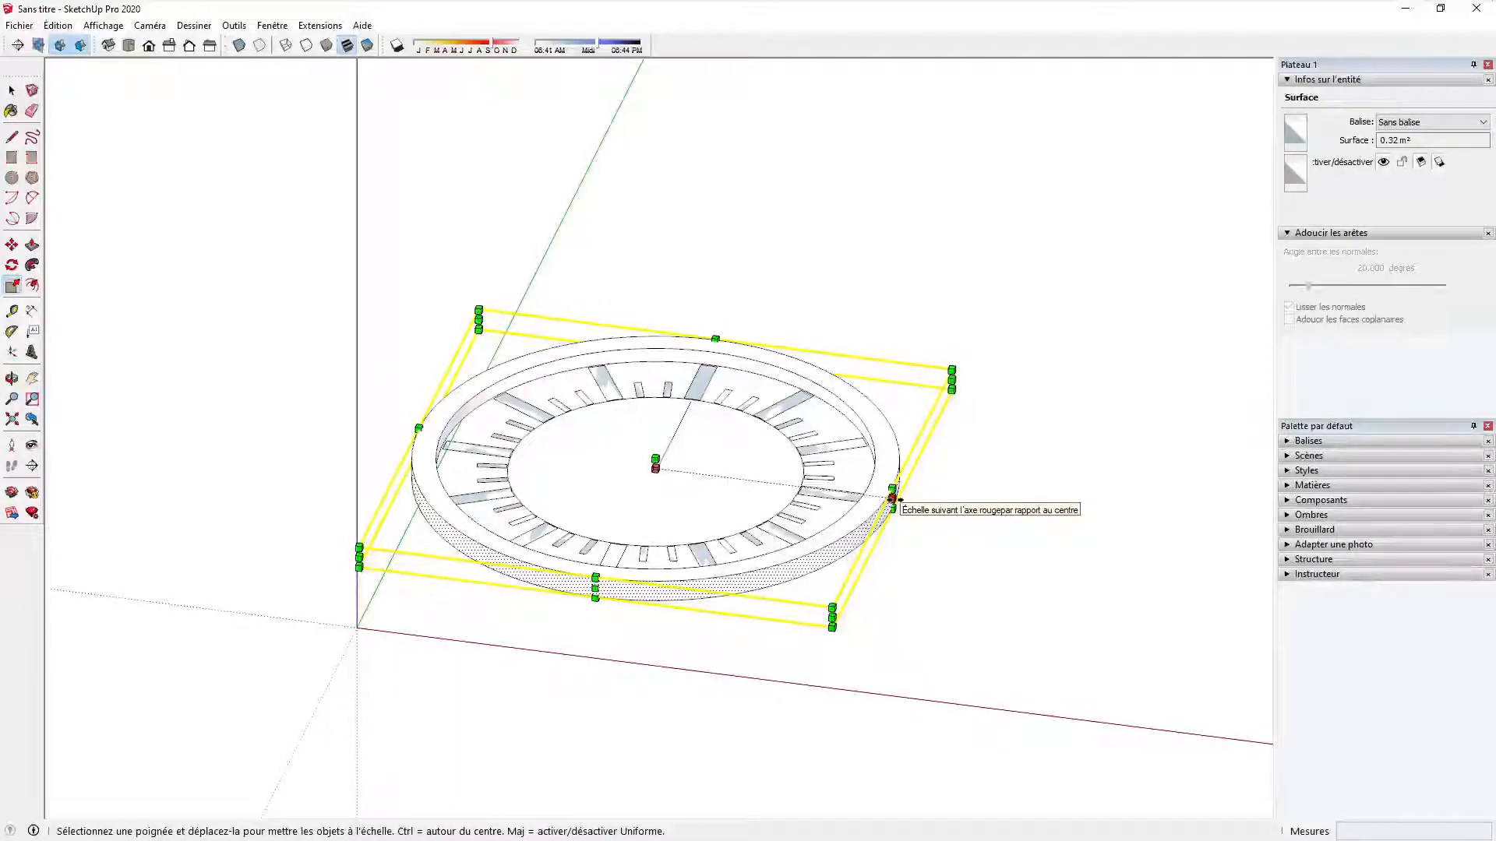
scroll(893, 498, "up", 5)
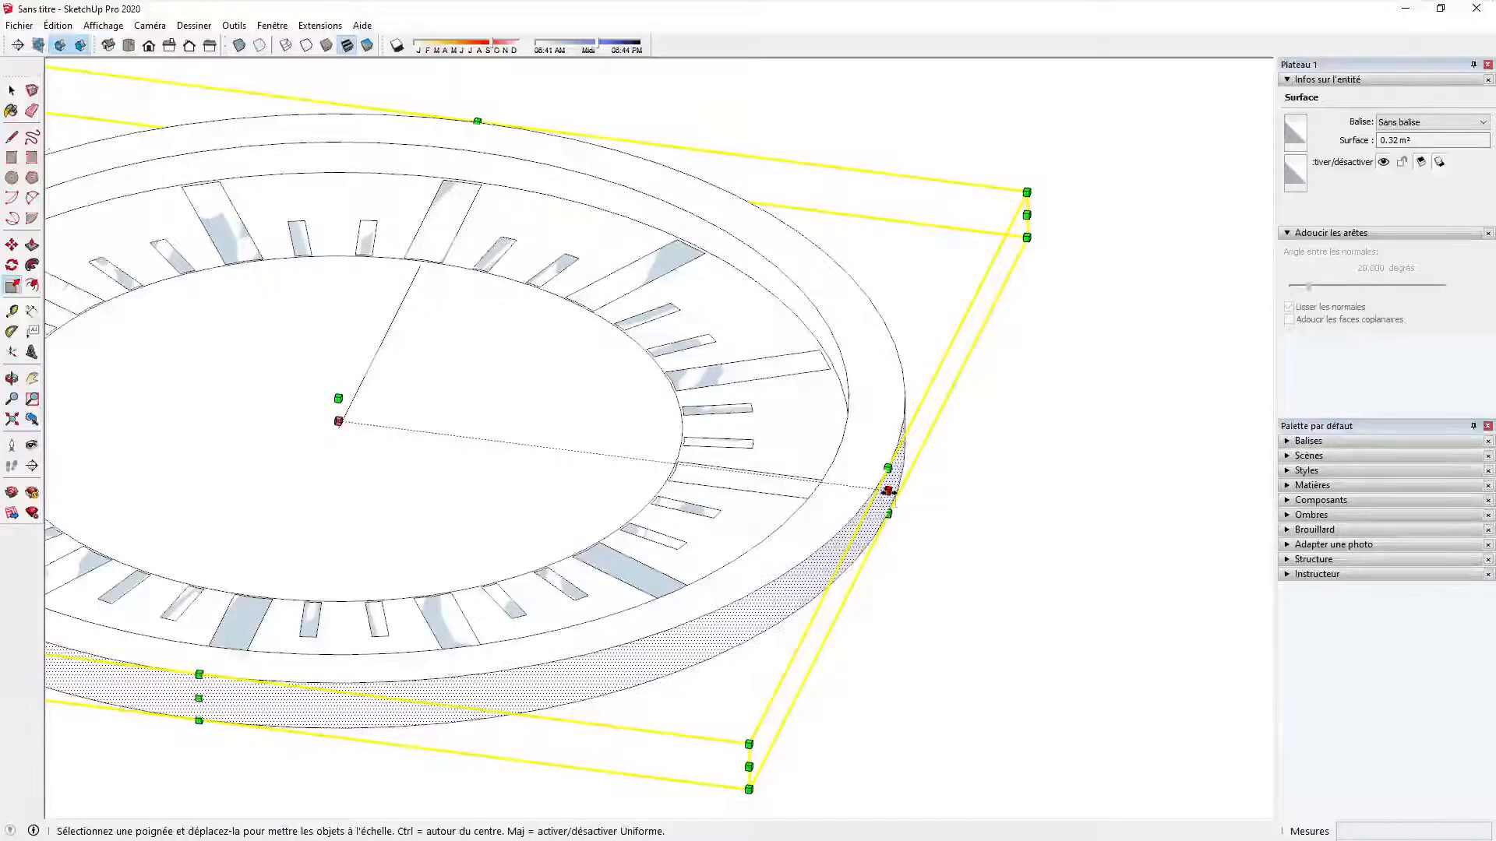
left_click(888, 490)
scroll(904, 494, "down", 6)
scroll(937, 497, "down", 2)
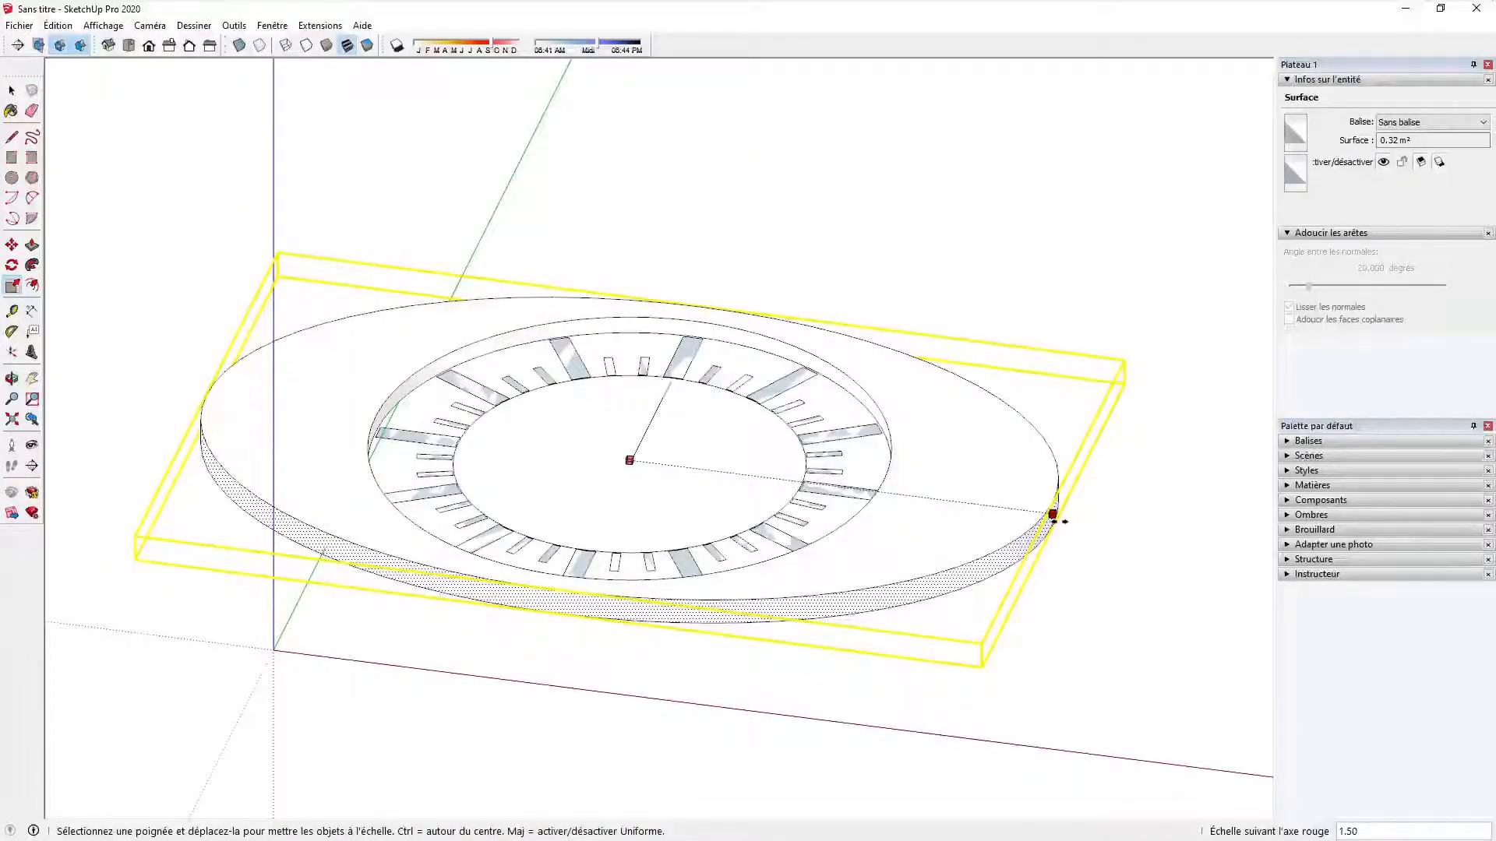
left_click(1053, 515)
Step: Stretch the oval outer side surface slightly further along the red axis about its centre
middle_click_drag(1053, 515, 857, 607)
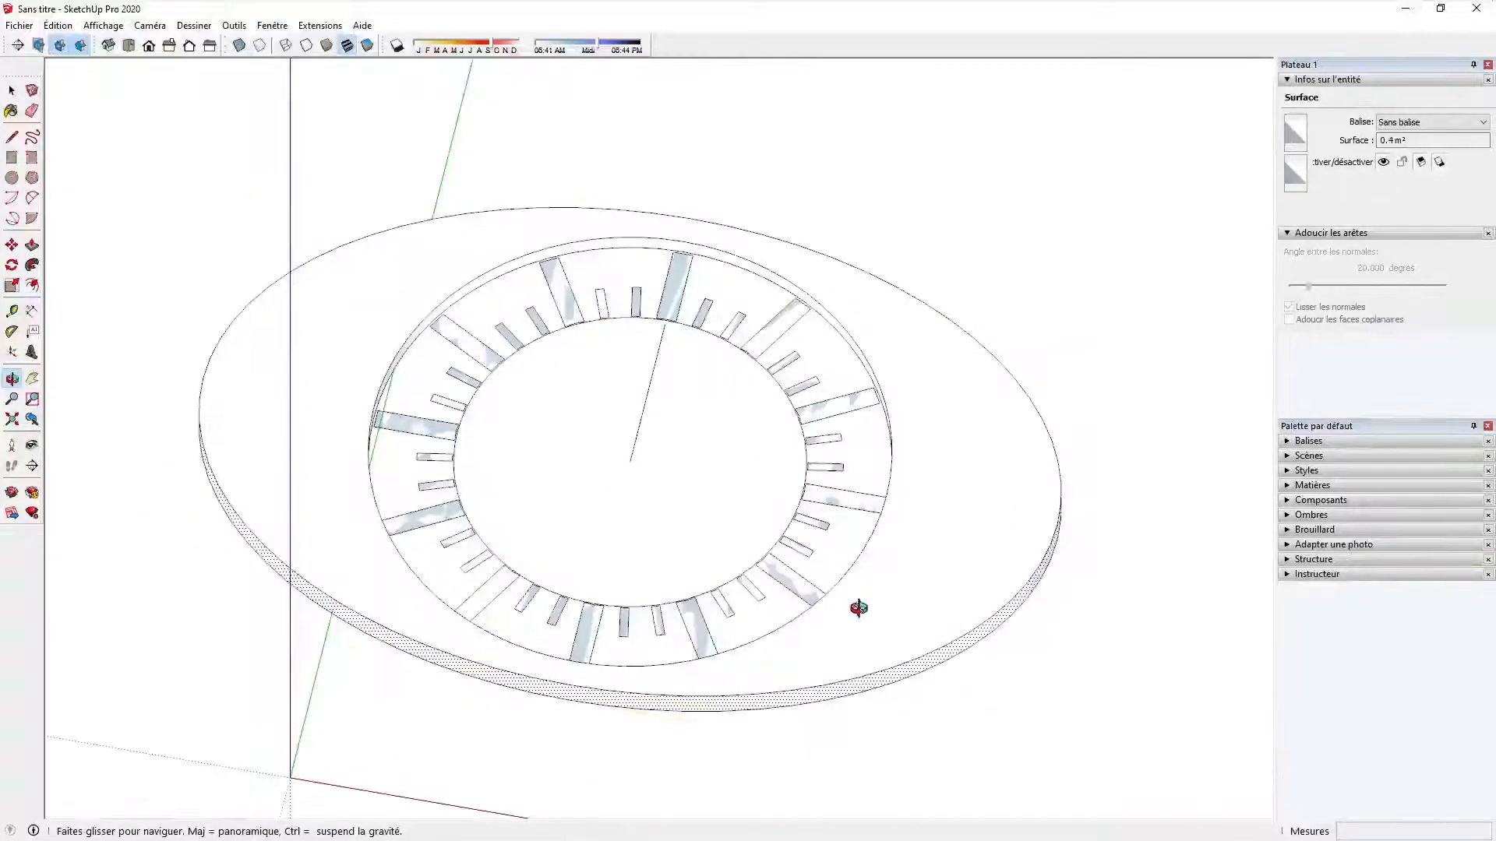
left_click(1079, 536)
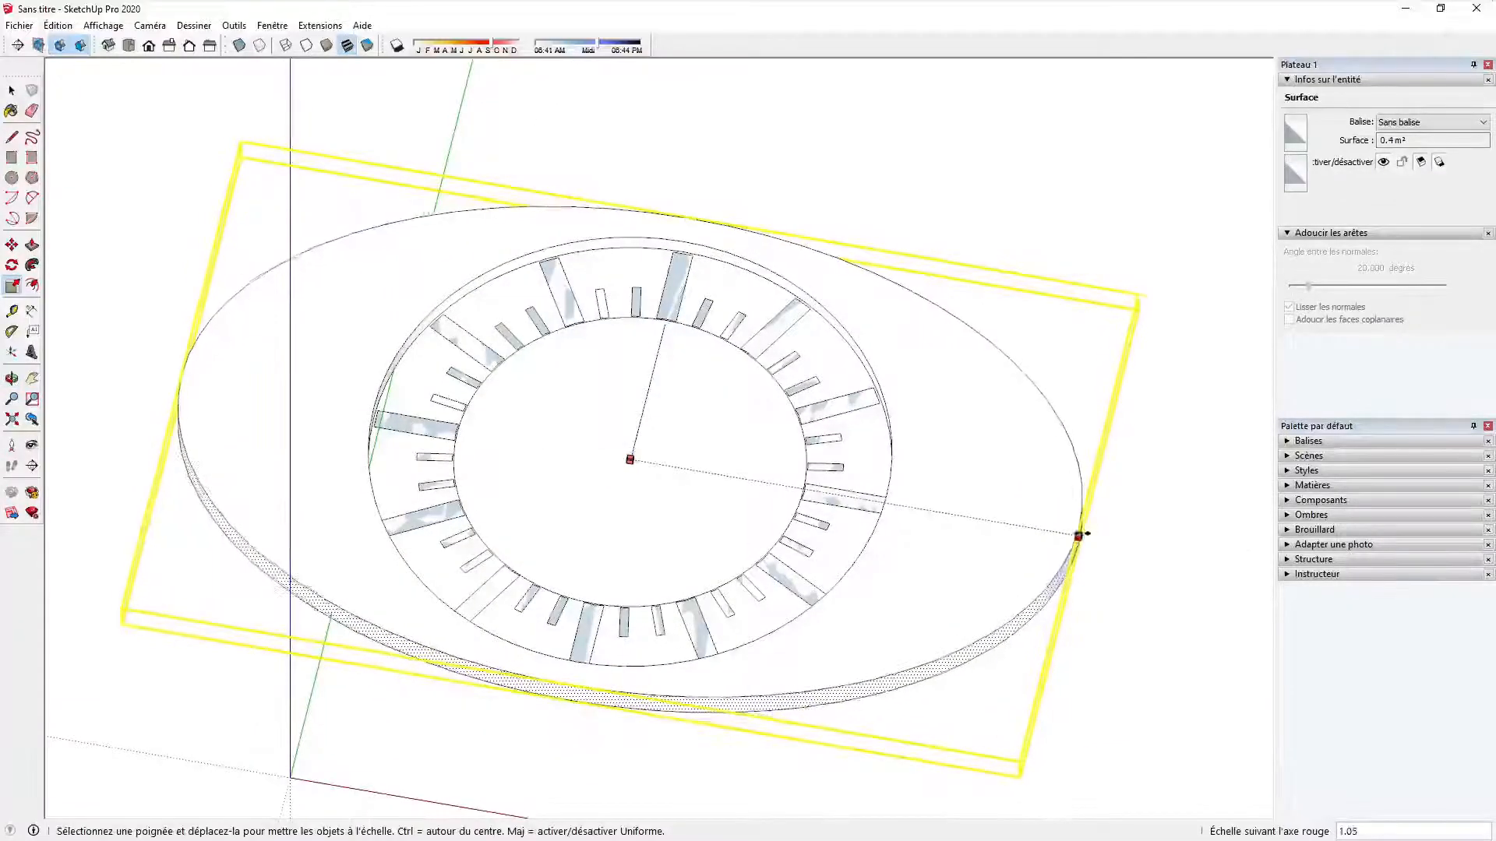
left_click_drag(1078, 536, 1091, 534)
left_click(1089, 534)
key("space")
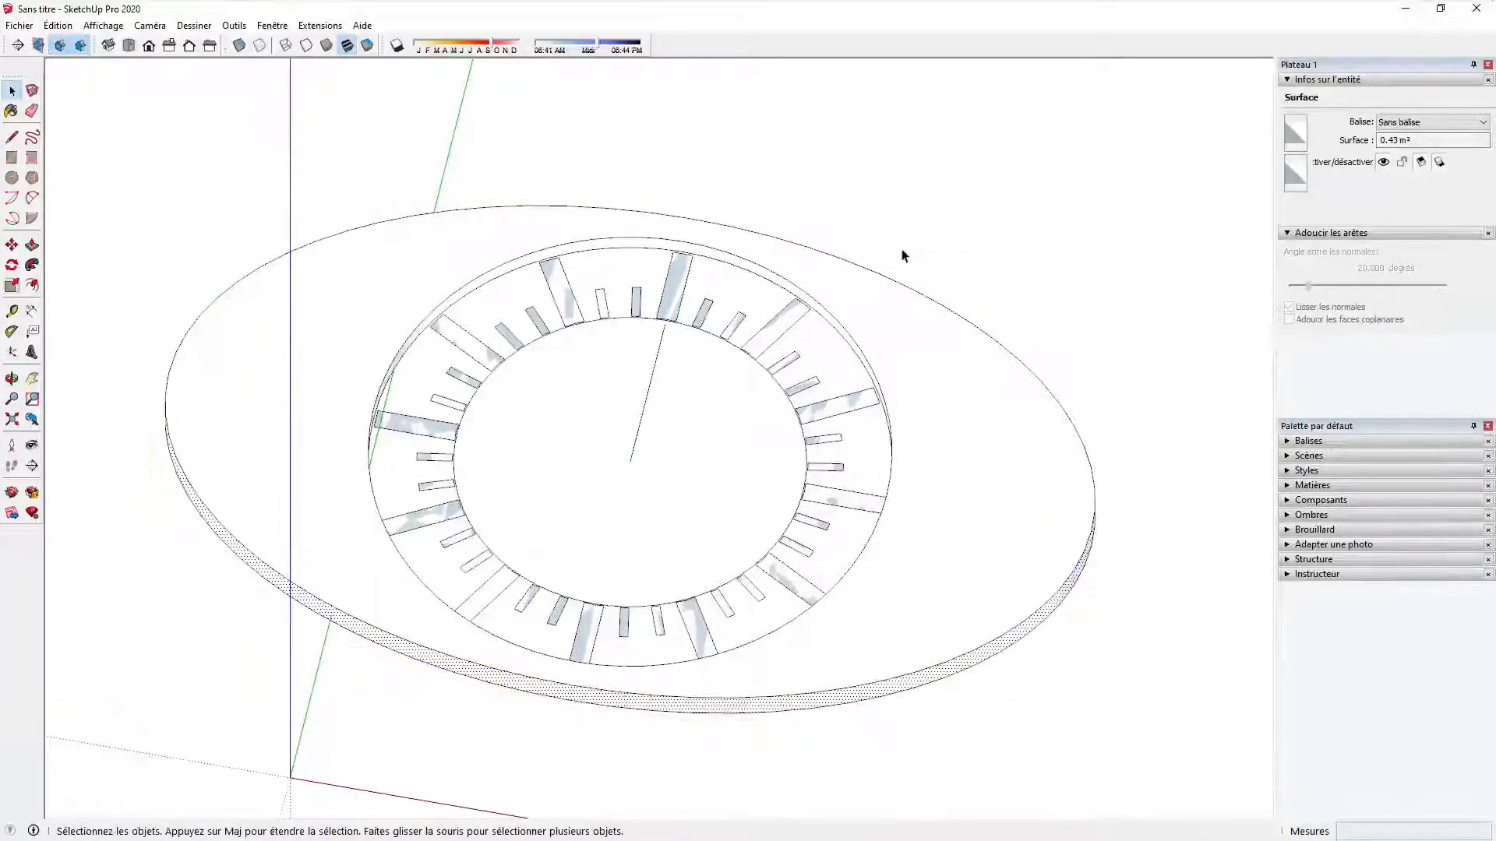
Step: Select all connected geometry of the oval clock body and make it a group
middle_click_drag(896, 461, 801, 444)
left_click(1013, 520)
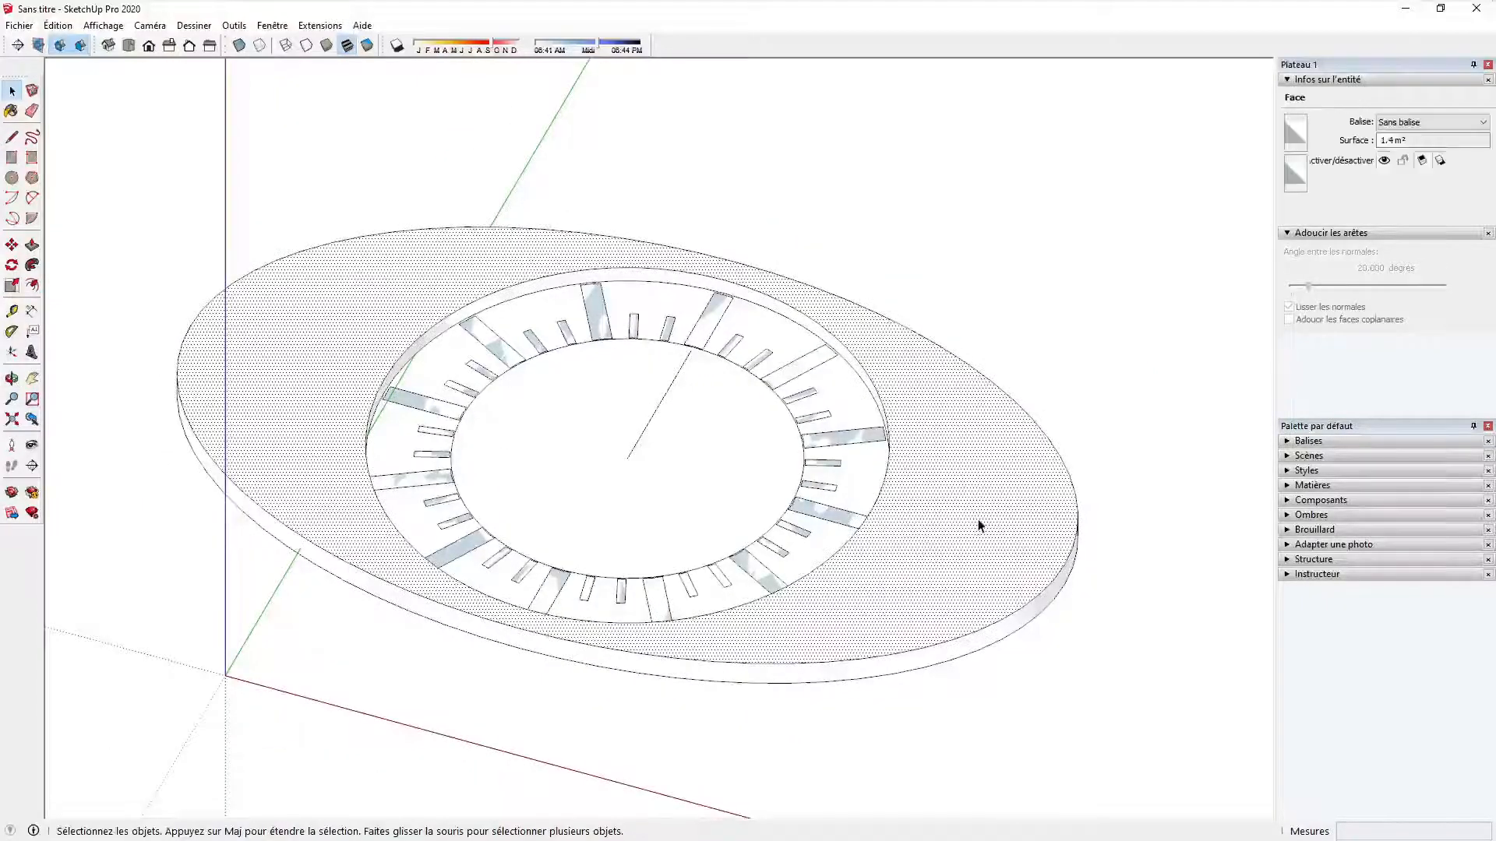
triple_click(979, 526)
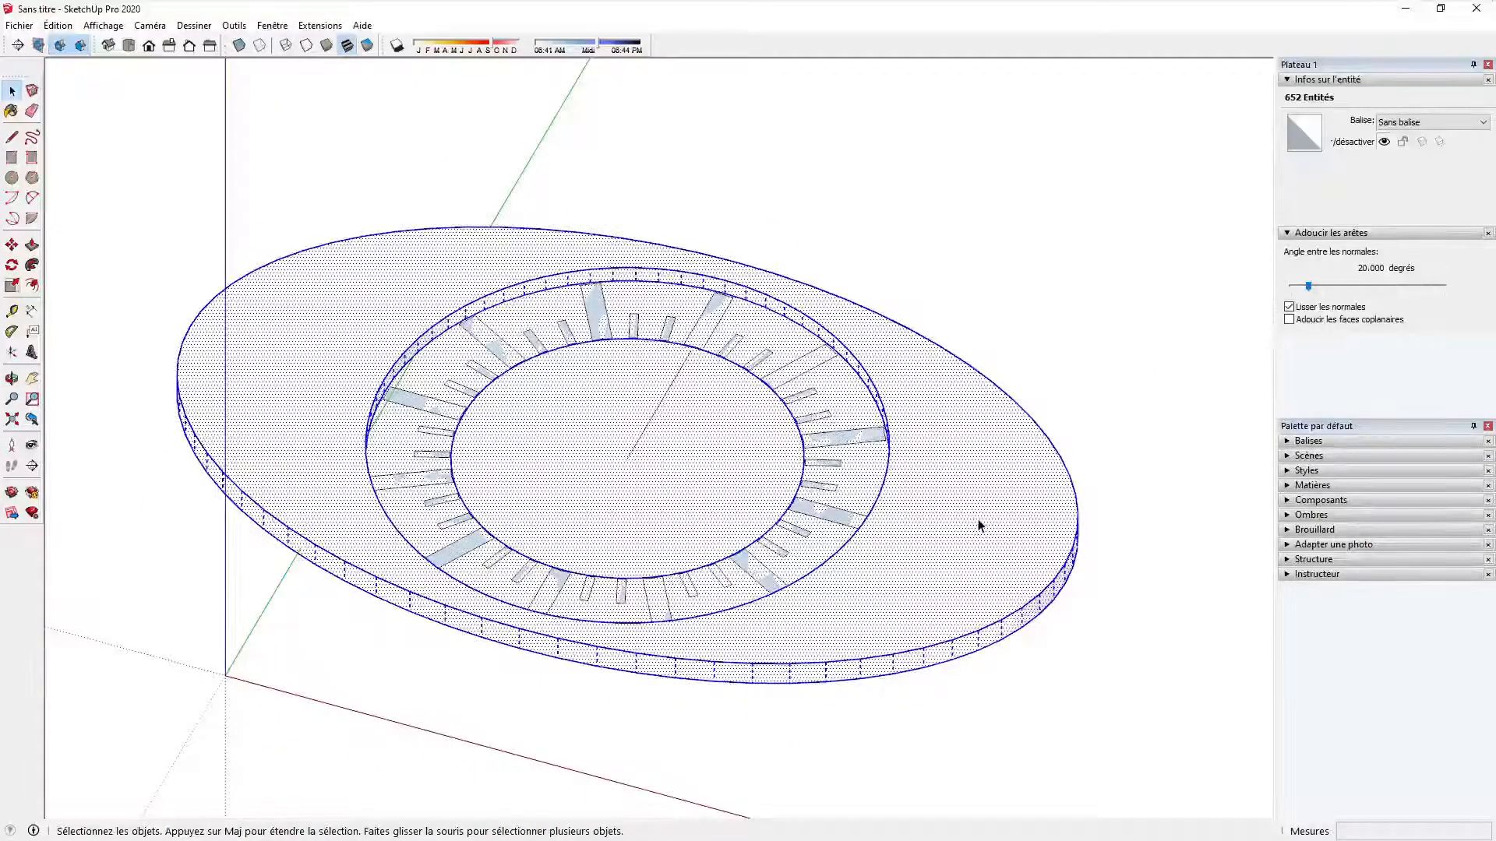
key("ctrl+g")
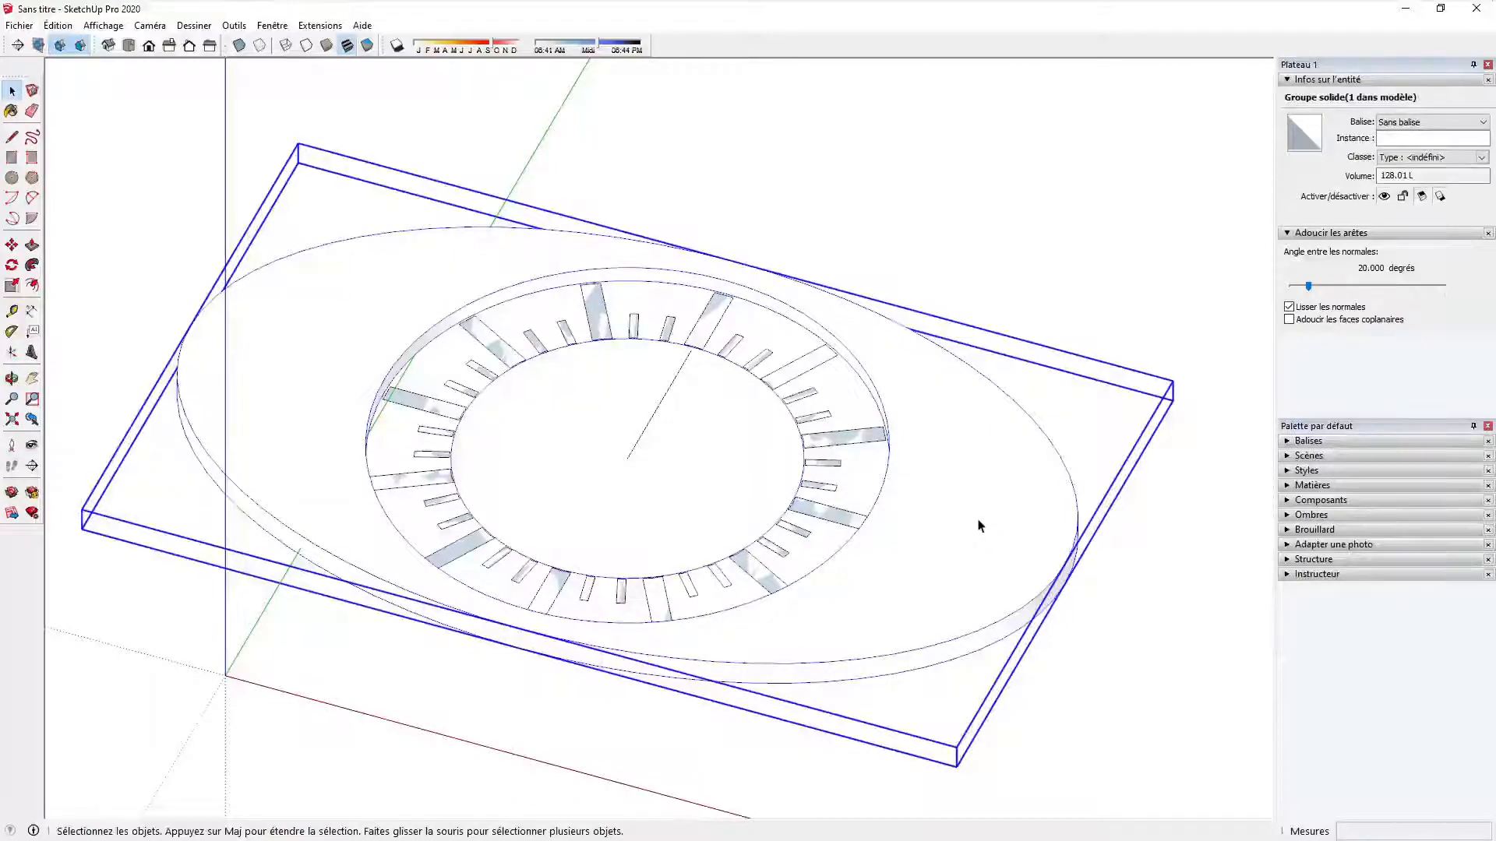
Step: Open the hour mark component and extrude its face upwards by 0.32 cm
middle_click_drag(969, 528, 739, 461)
scroll(703, 391, "up", 8)
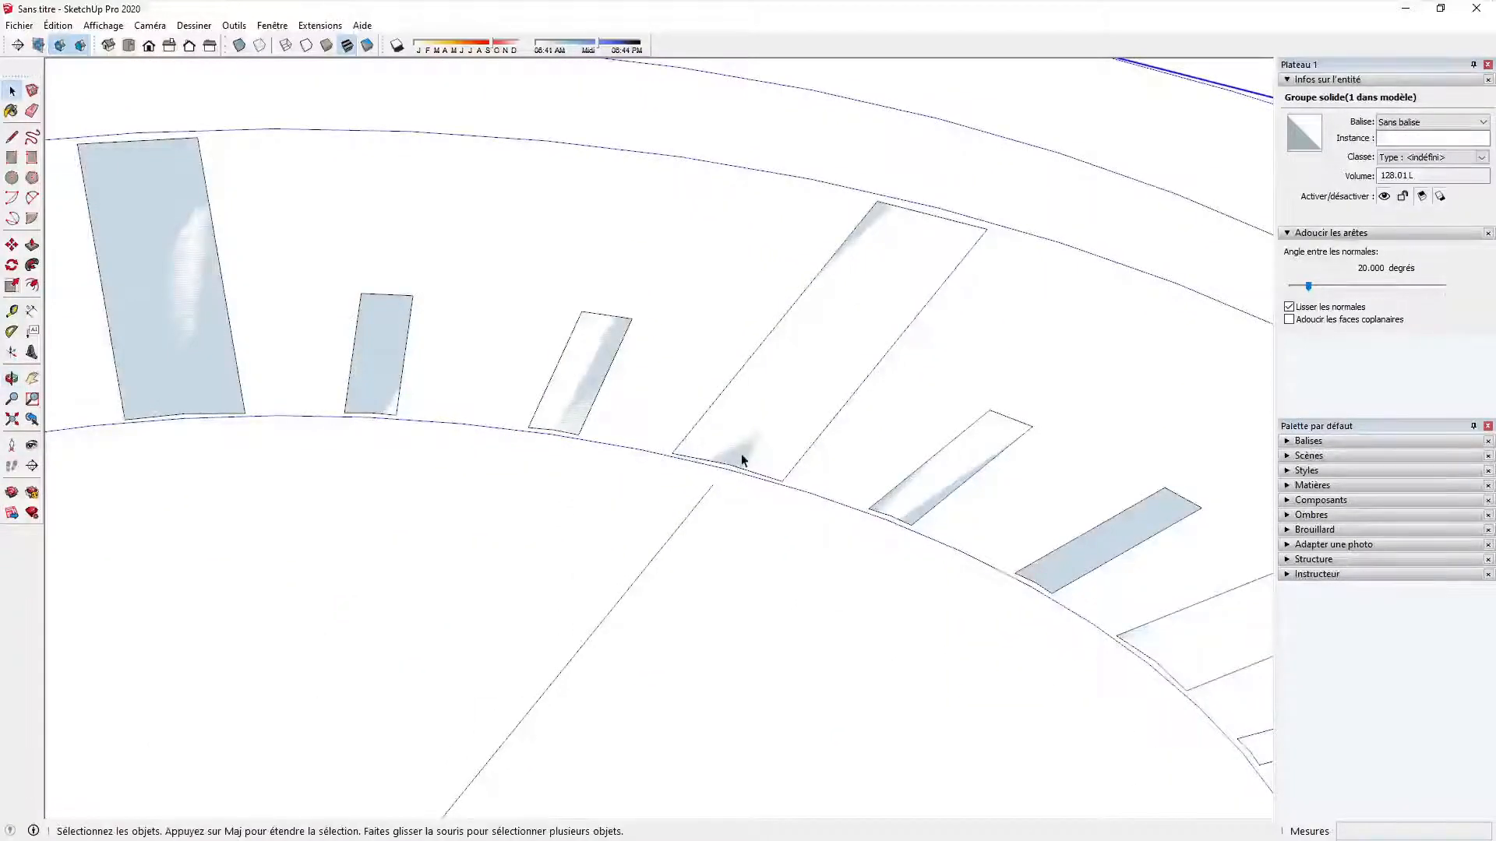
double_click(741, 455)
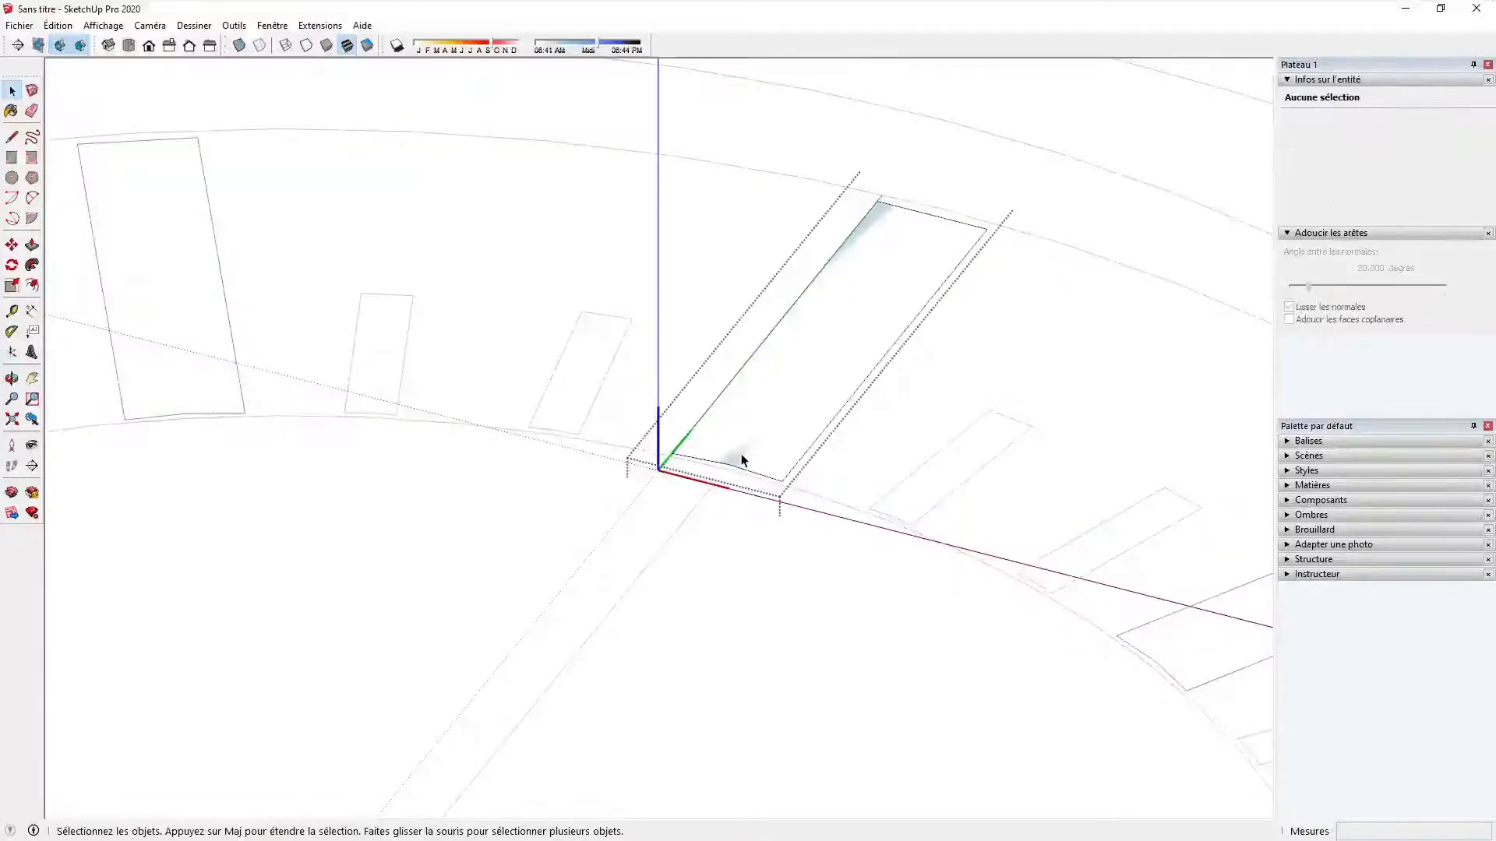
key("p")
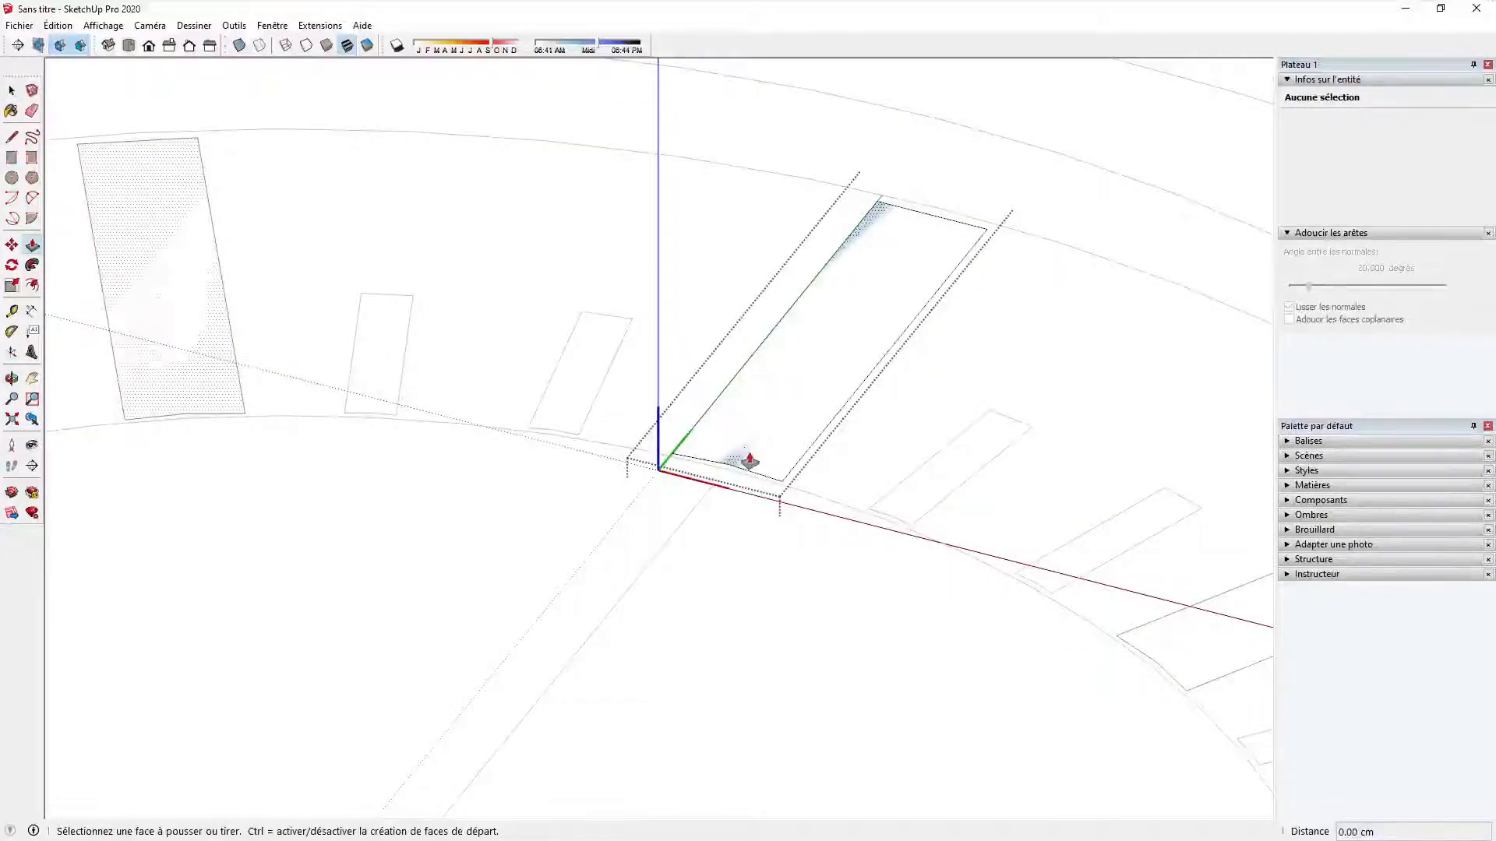
left_click(743, 458)
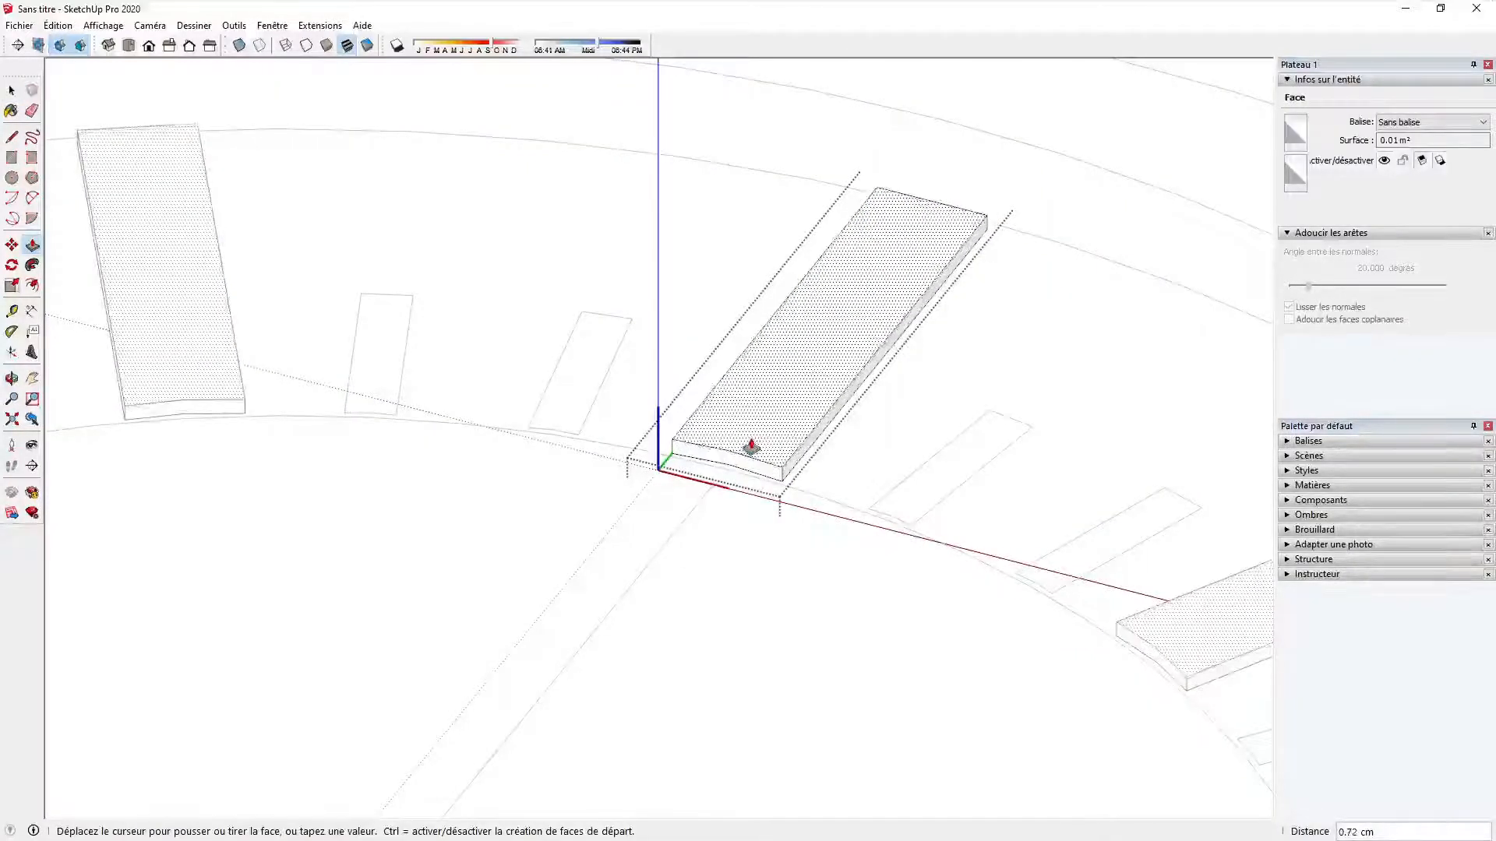
left_click(750, 454)
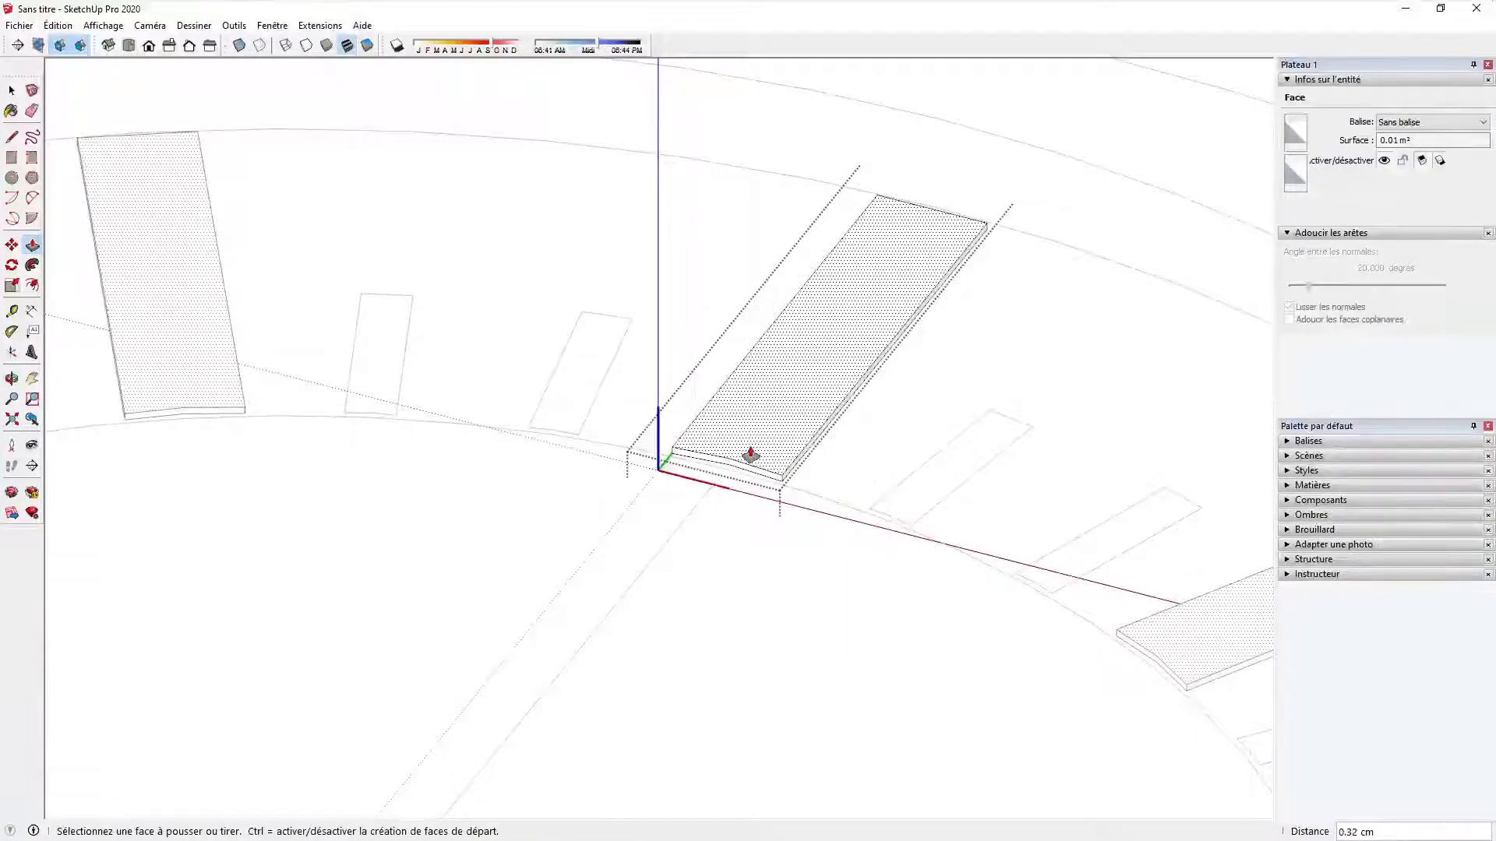
key("space")
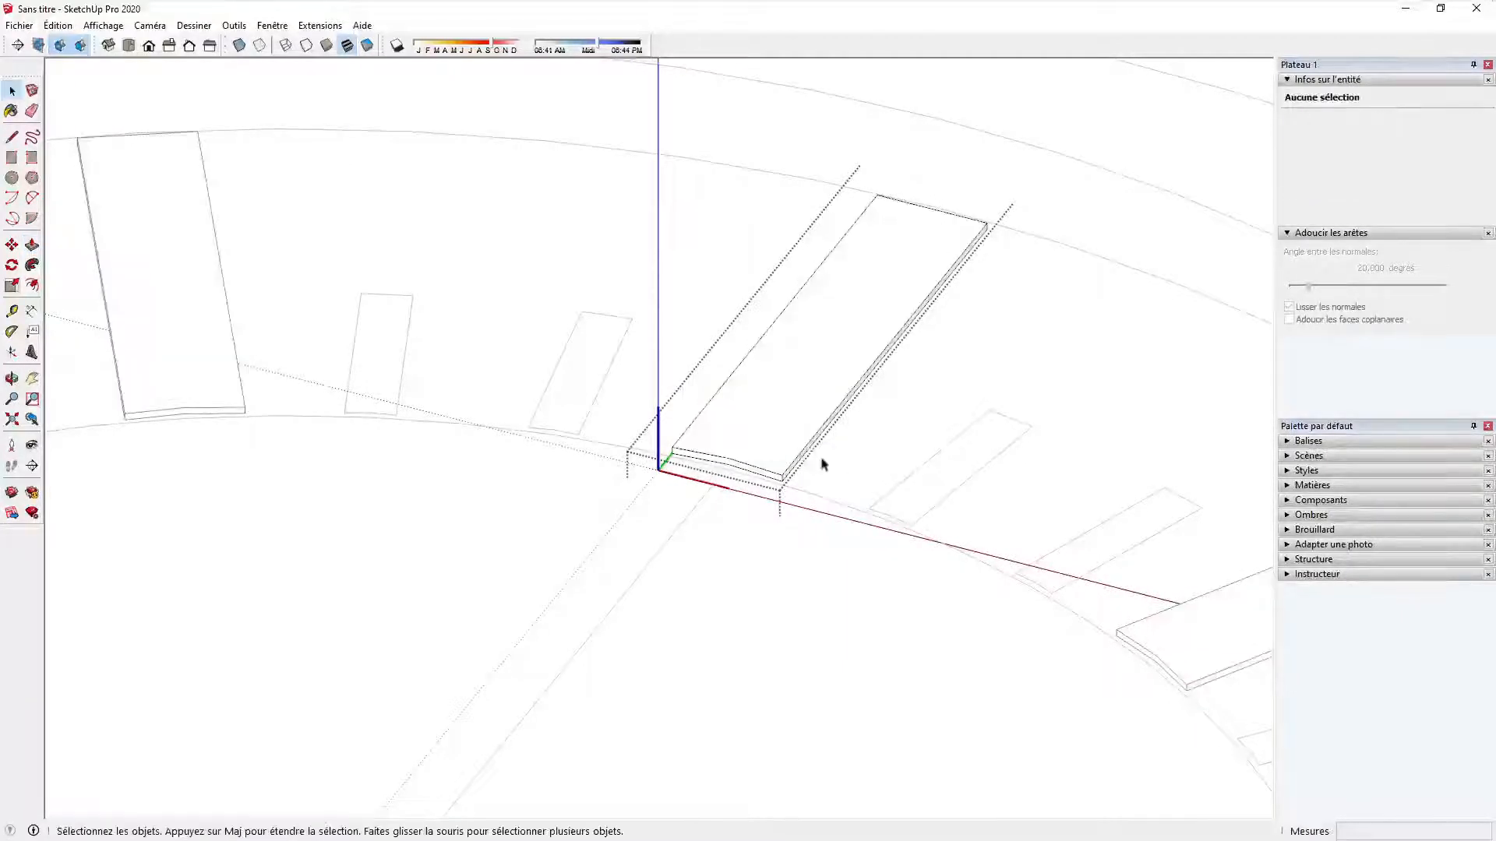
Step: Open the minutes mark component, extrude its face by the same height as the hour marks, and close the component
double_click(919, 499)
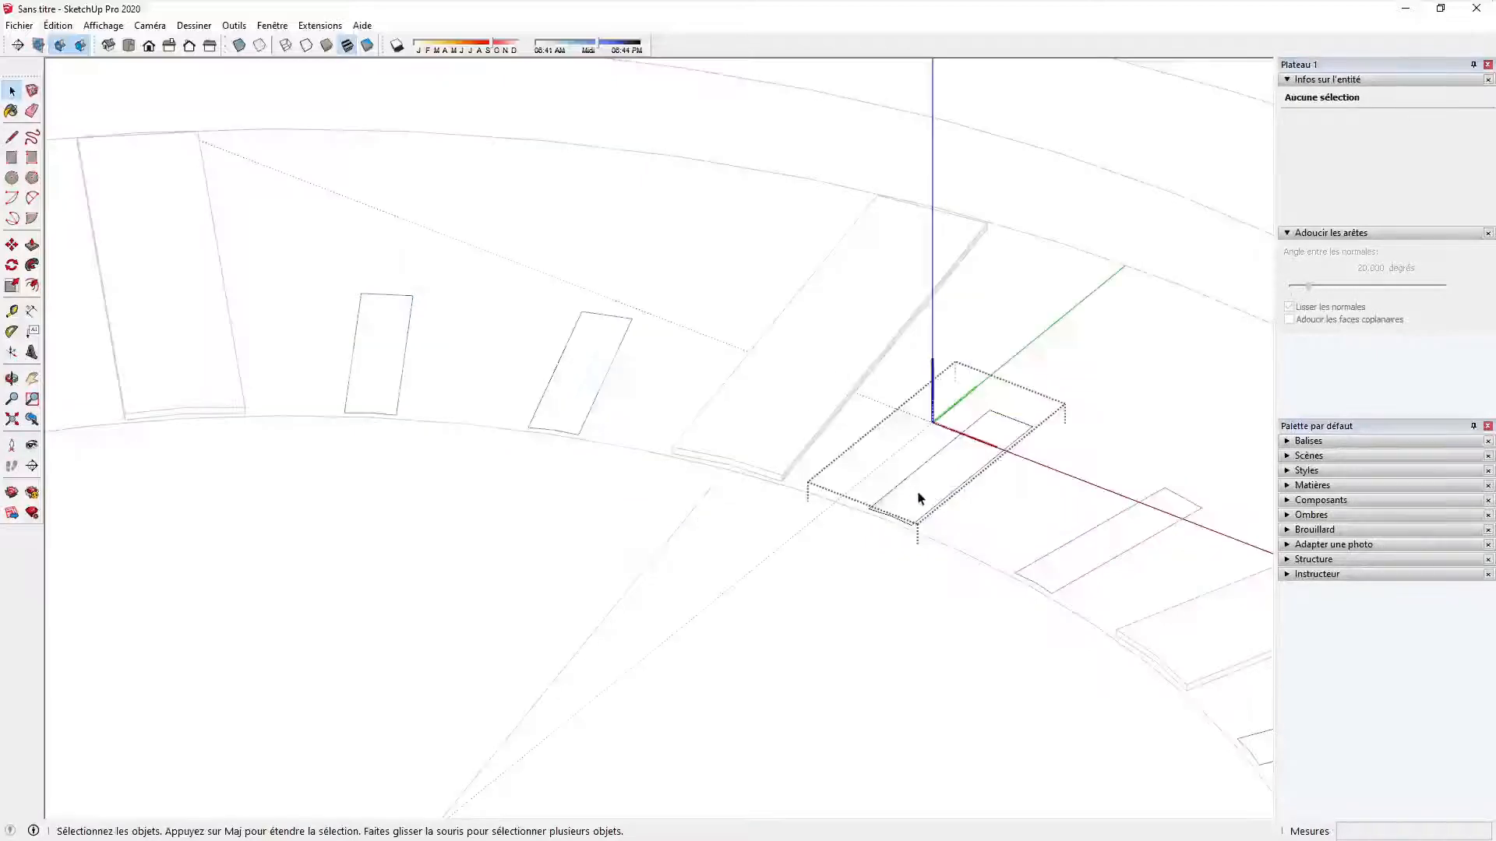
key("p")
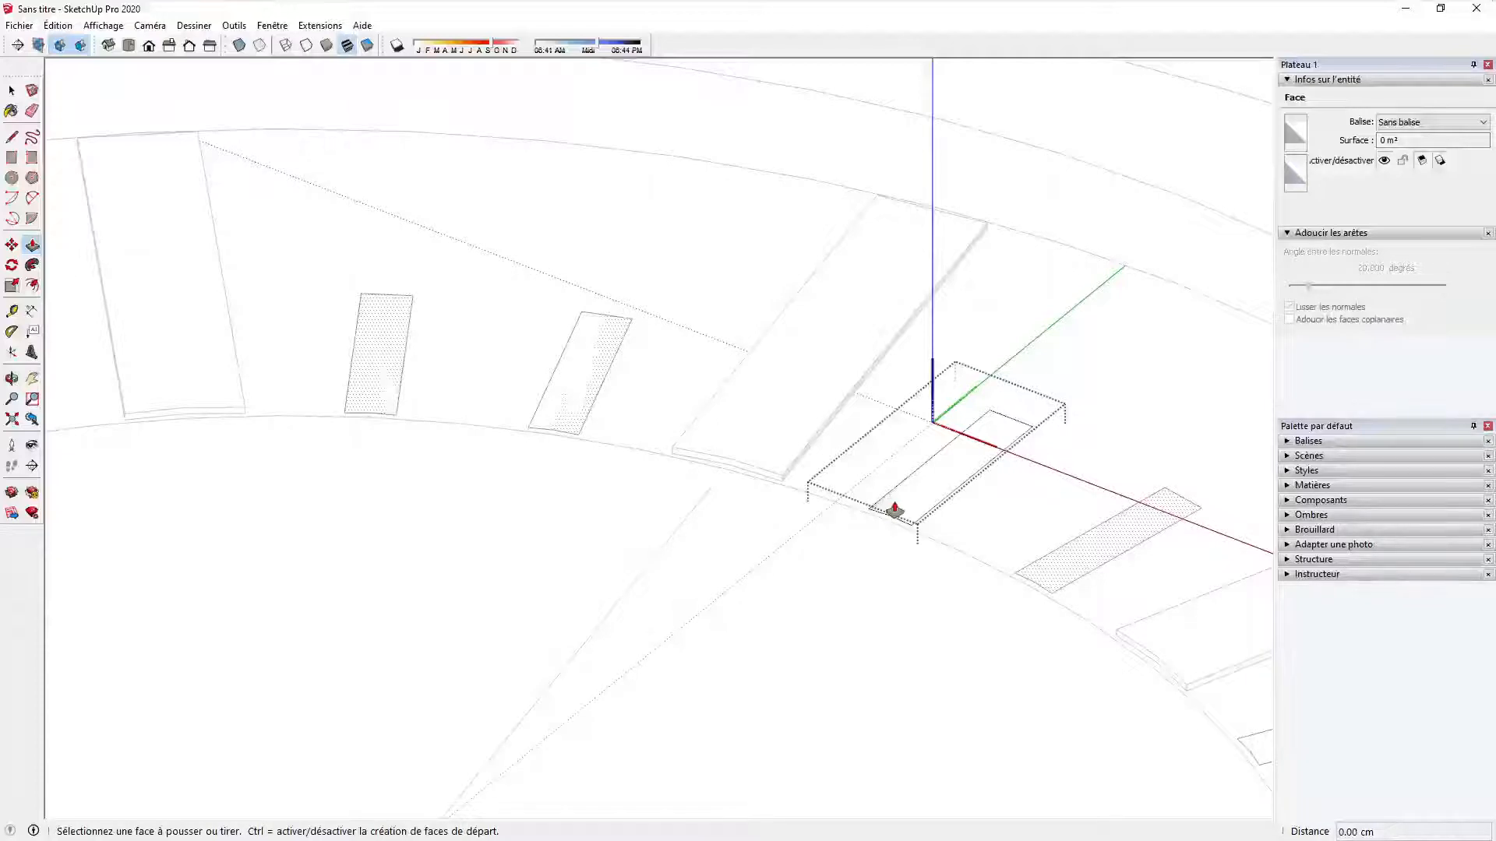
double_click(895, 510)
key("space")
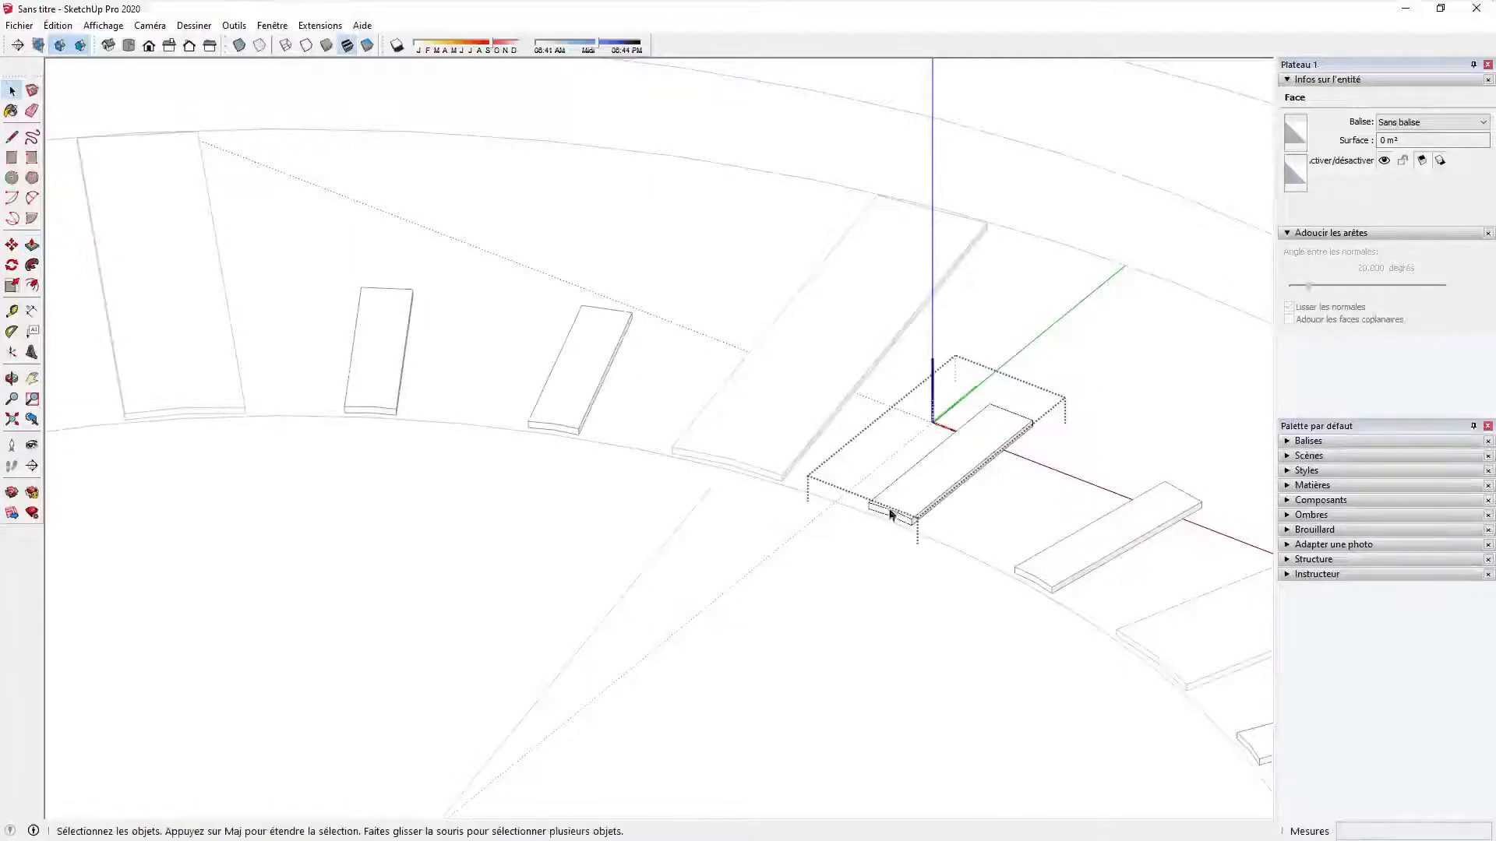
left_click(834, 574)
left_click(834, 574)
scroll(802, 387, "down", 8)
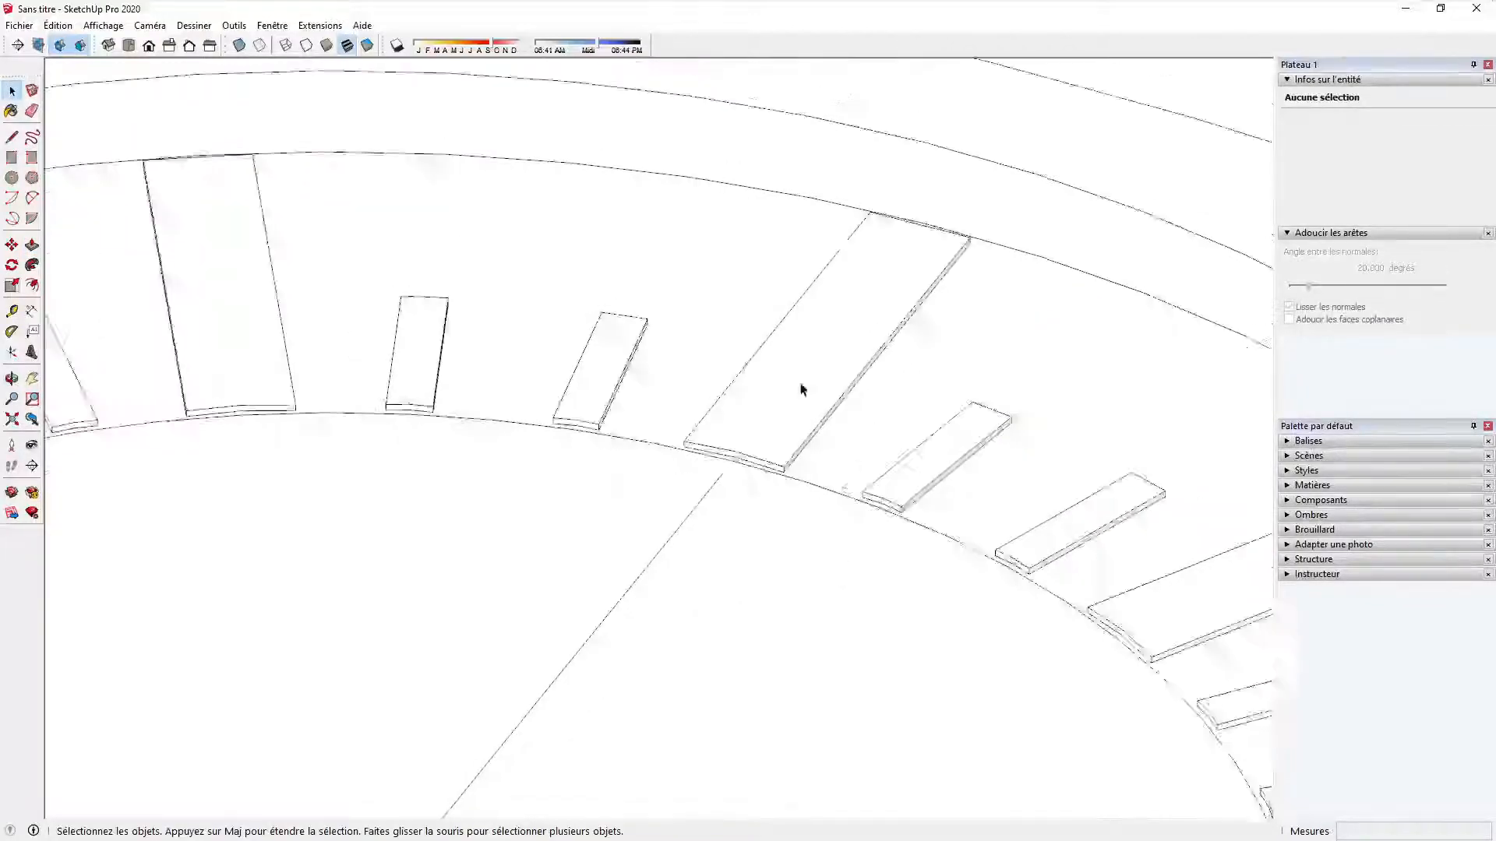
middle_click_drag(787, 394, 701, 484)
scroll(702, 484, "up", 8)
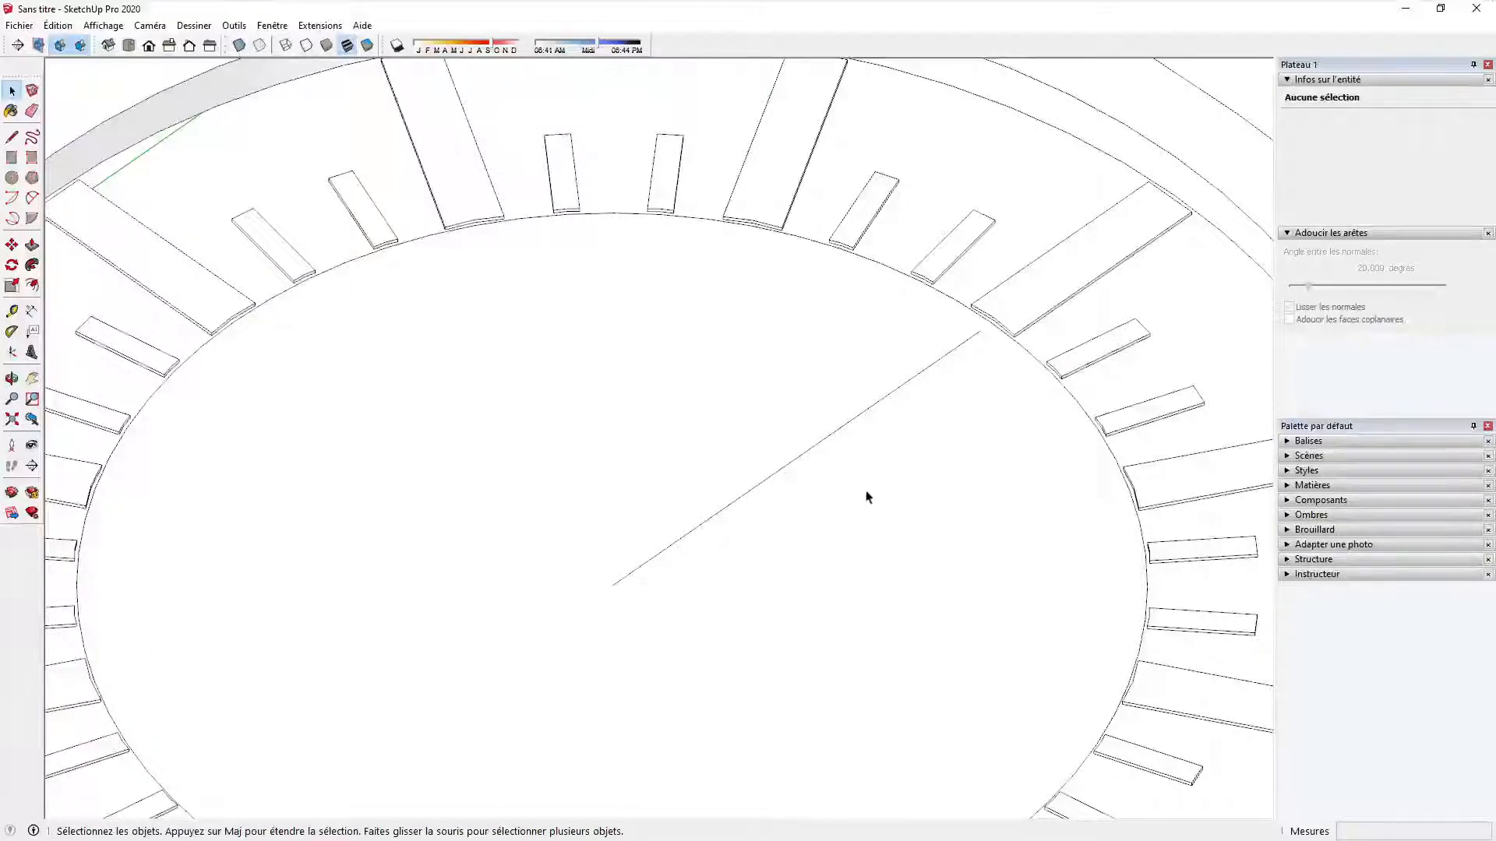
Step: Delete the leftover line running from the dial's centre towards the ring of marks
scroll(935, 515, "down", 6)
scroll(831, 544, "up", 1)
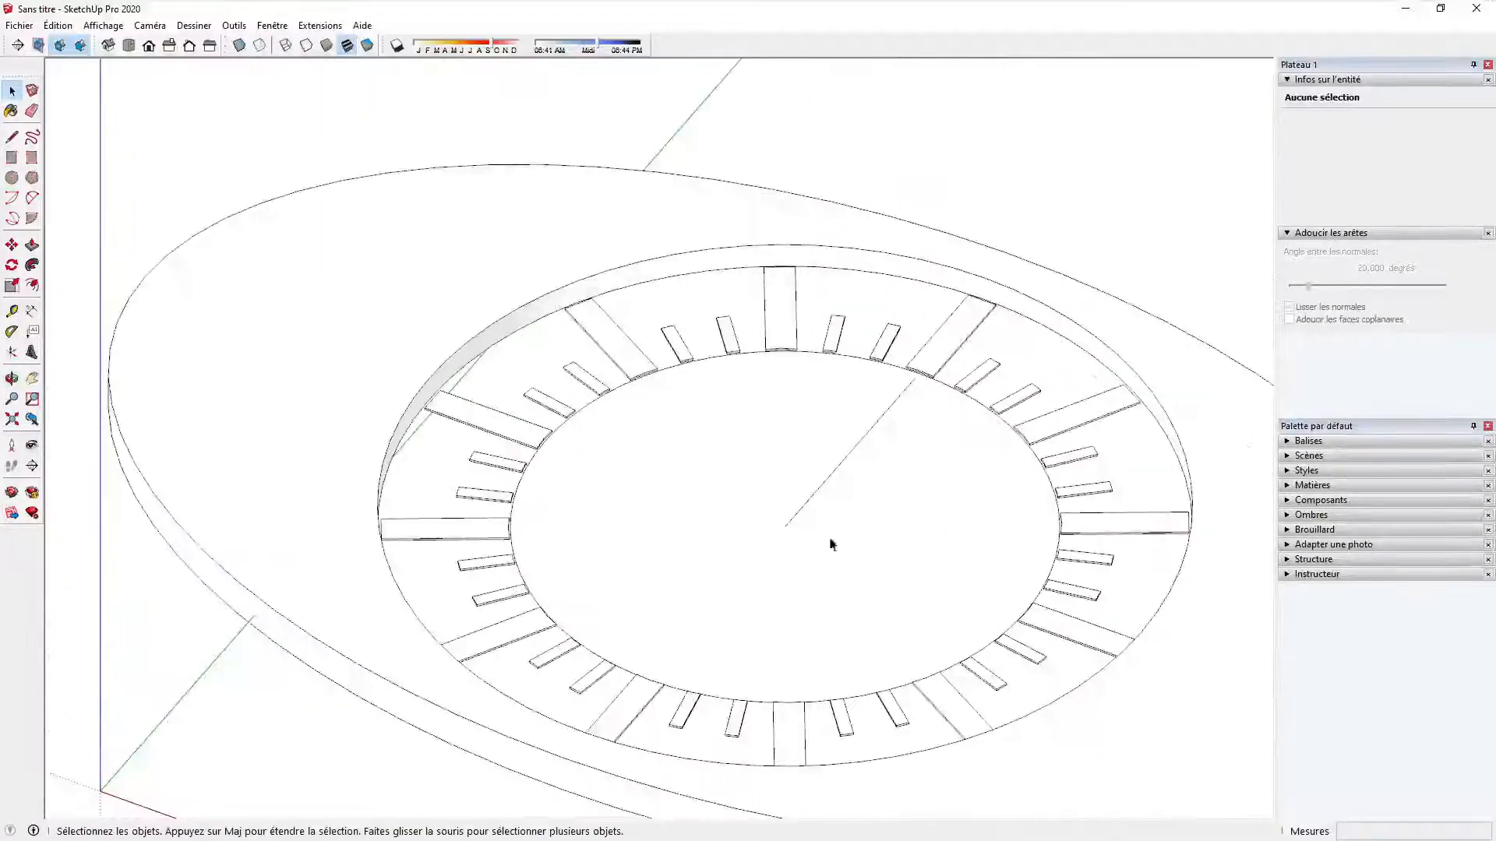
left_click(927, 488)
left_click(843, 468)
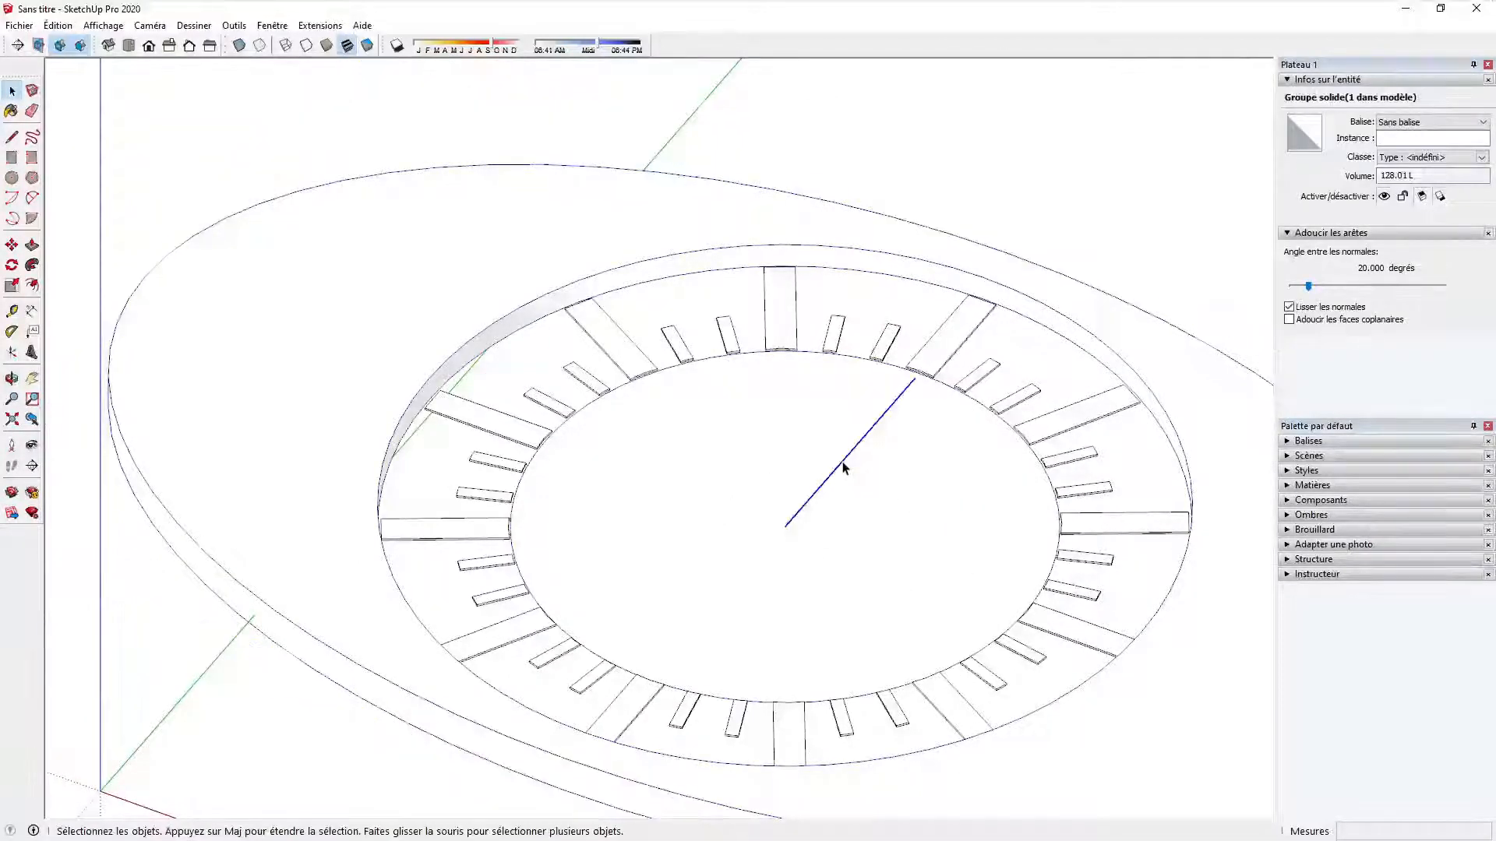
key("Delete")
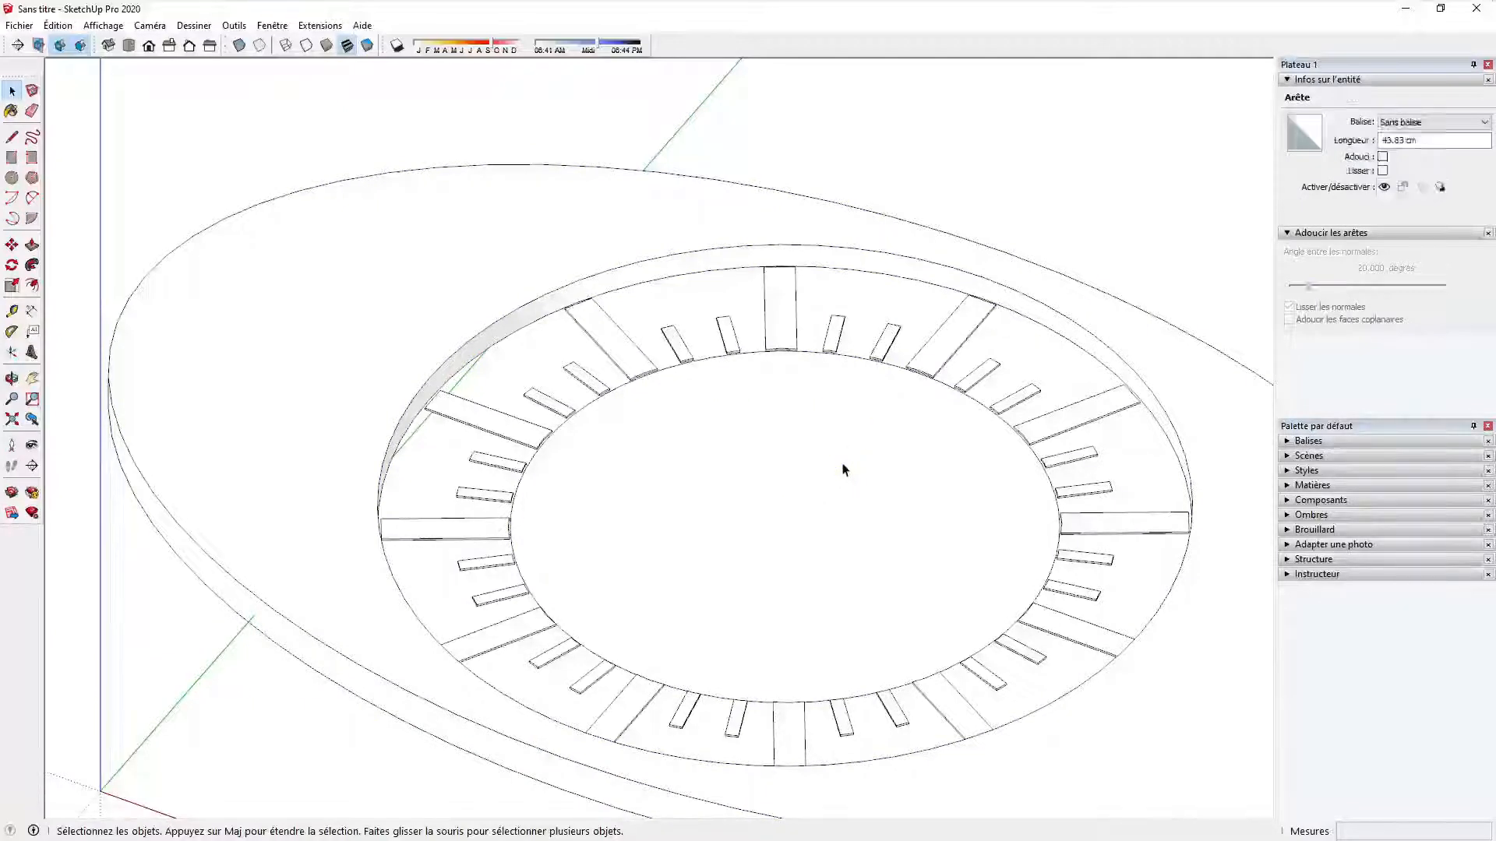
Step: Open the clock body group, mark the centre point of the inner dial circle, and close the group
double_click(986, 502)
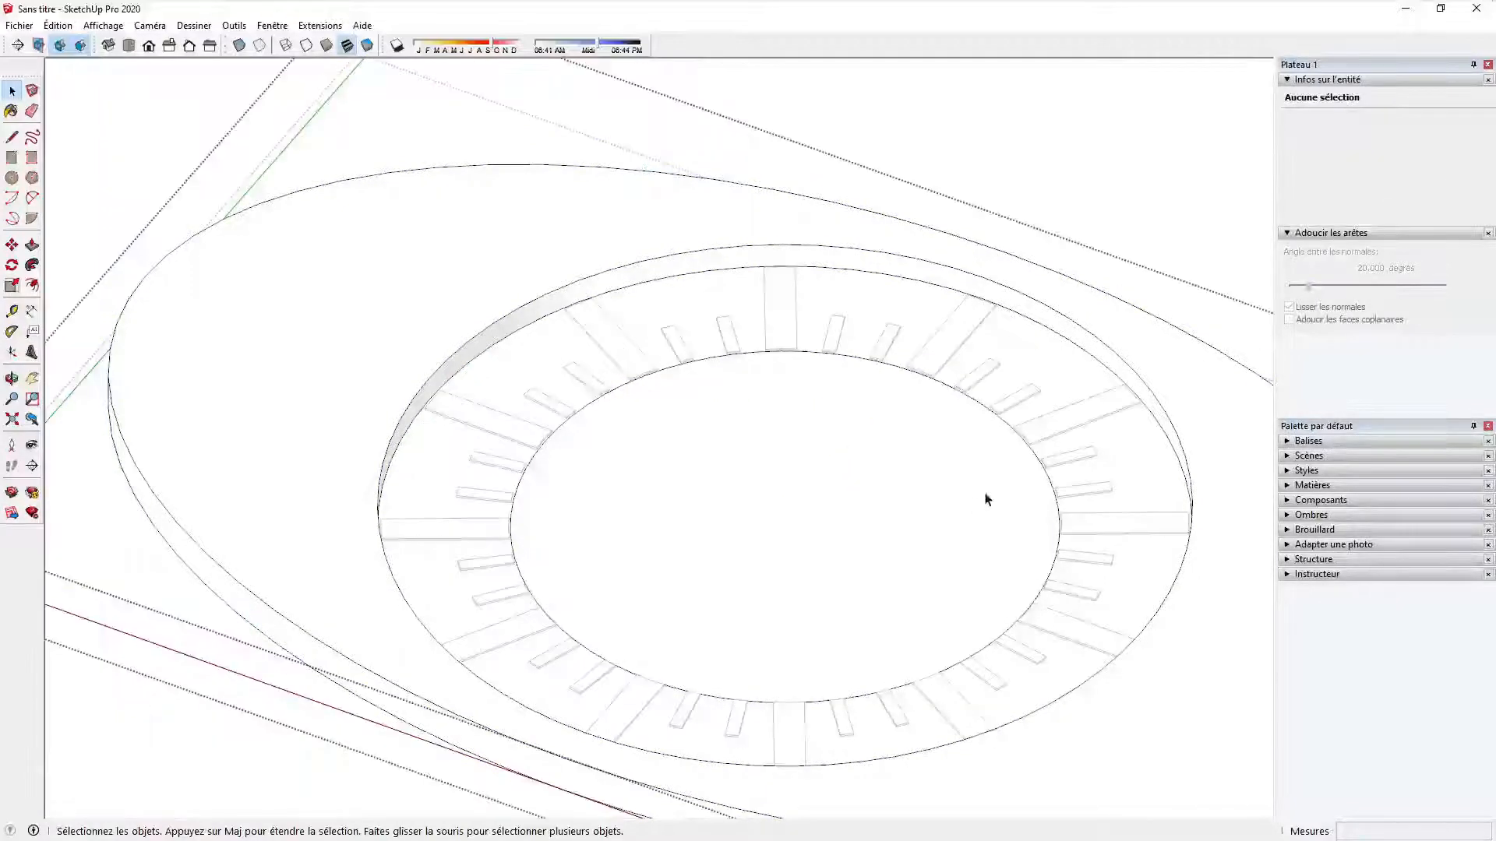
right_click(1004, 428)
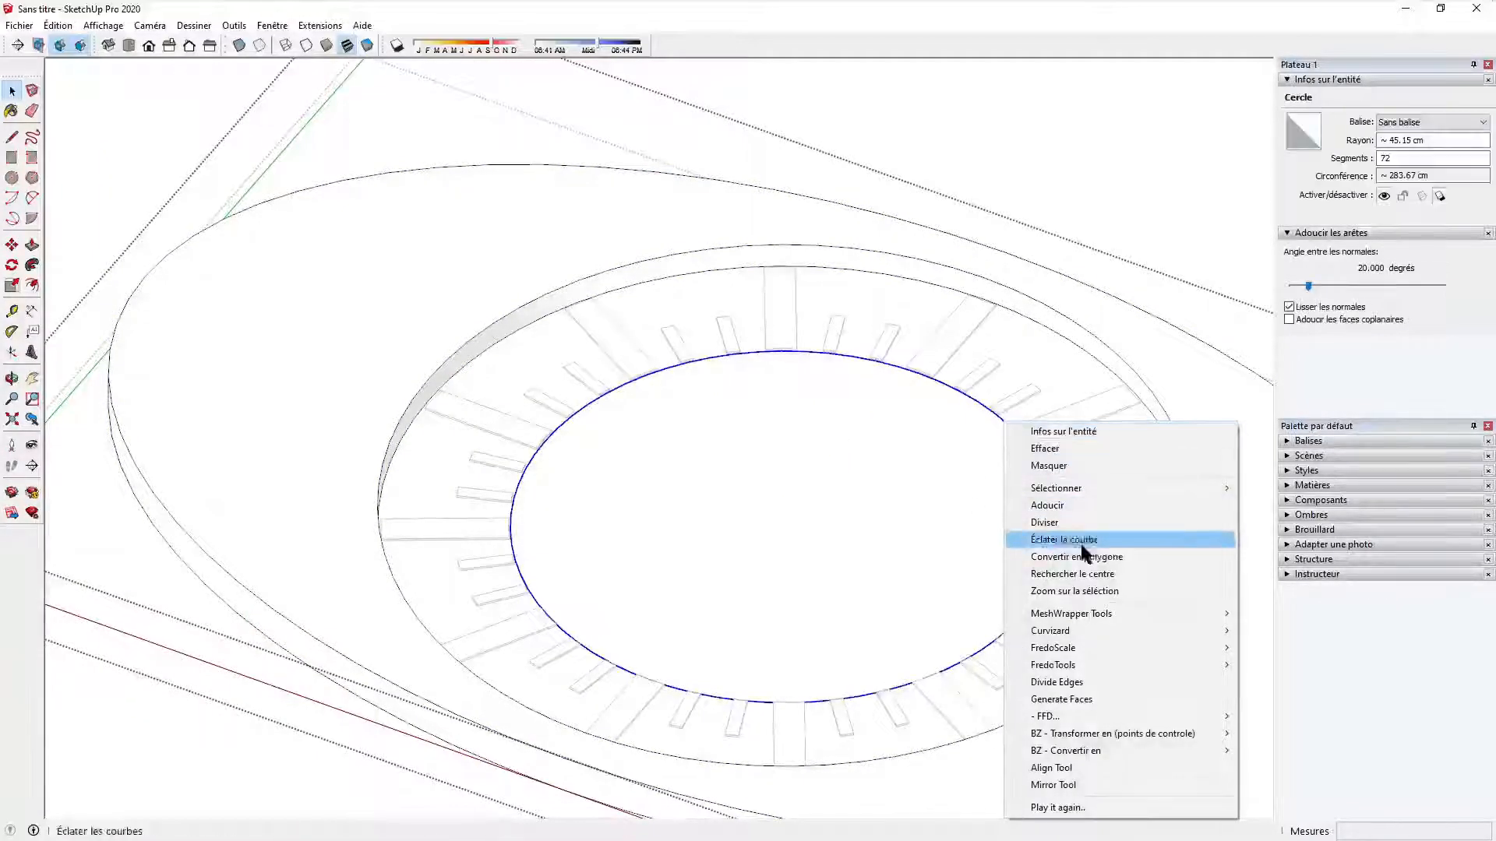
left_click(1079, 575)
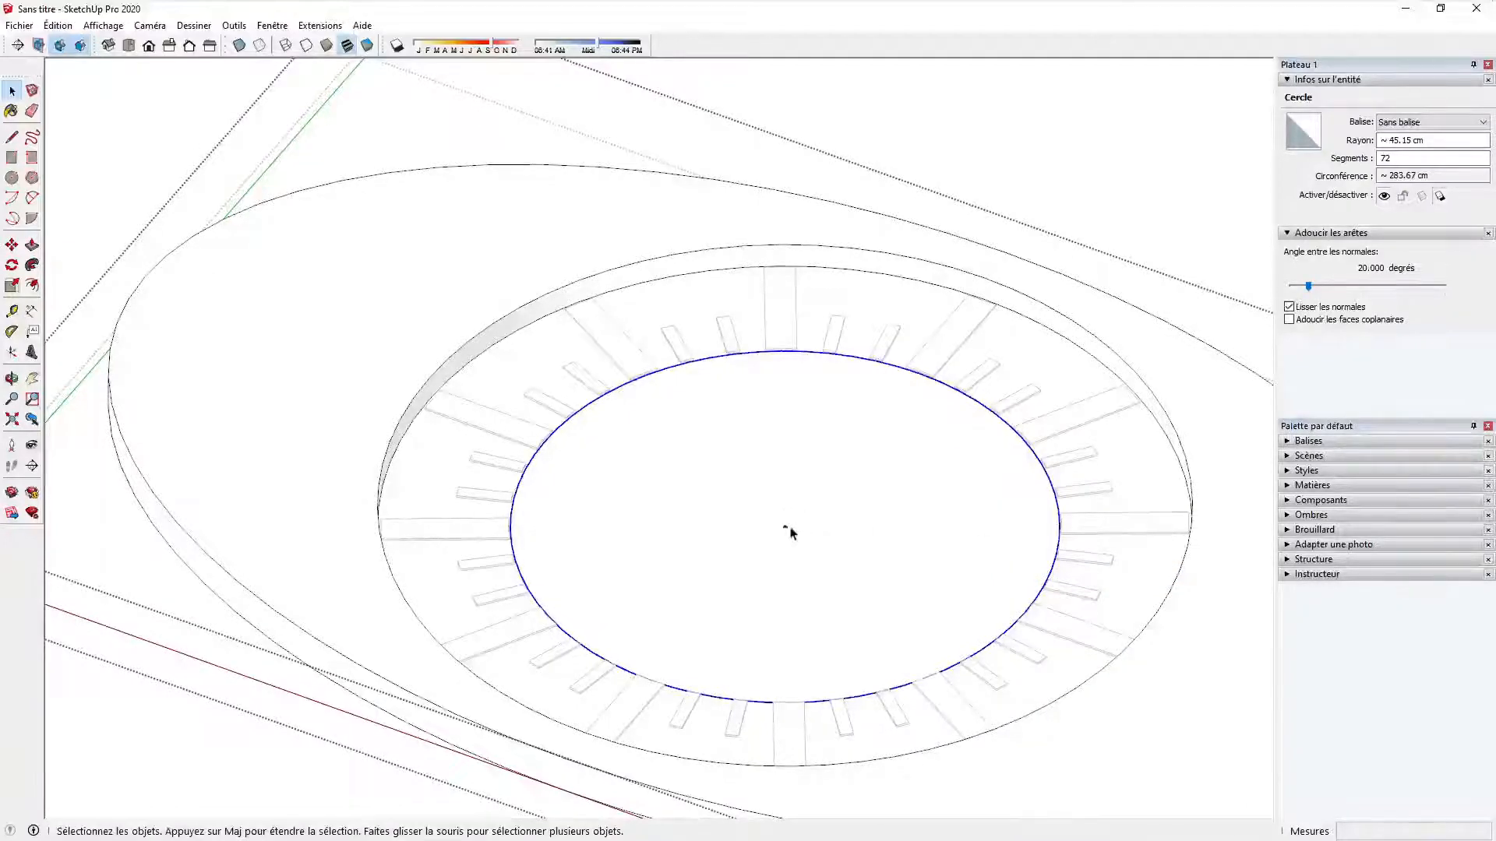
key("Escape")
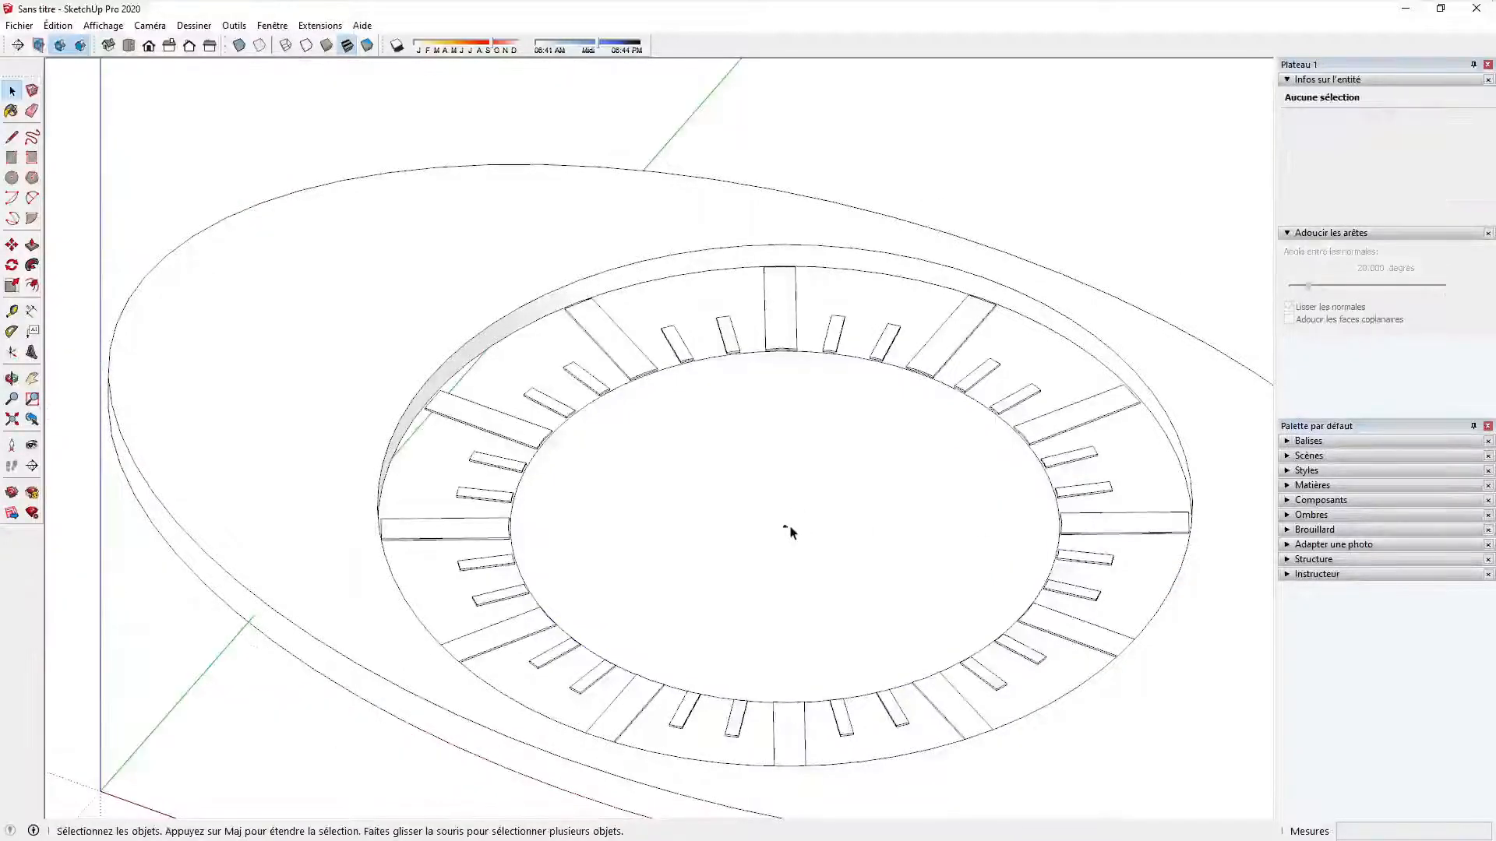
Step: Draw a centred rectangle about 4.68 by 87.56 cm from the dial's centre point, reaching close to an hour mark
scroll(789, 532, "up", 3)
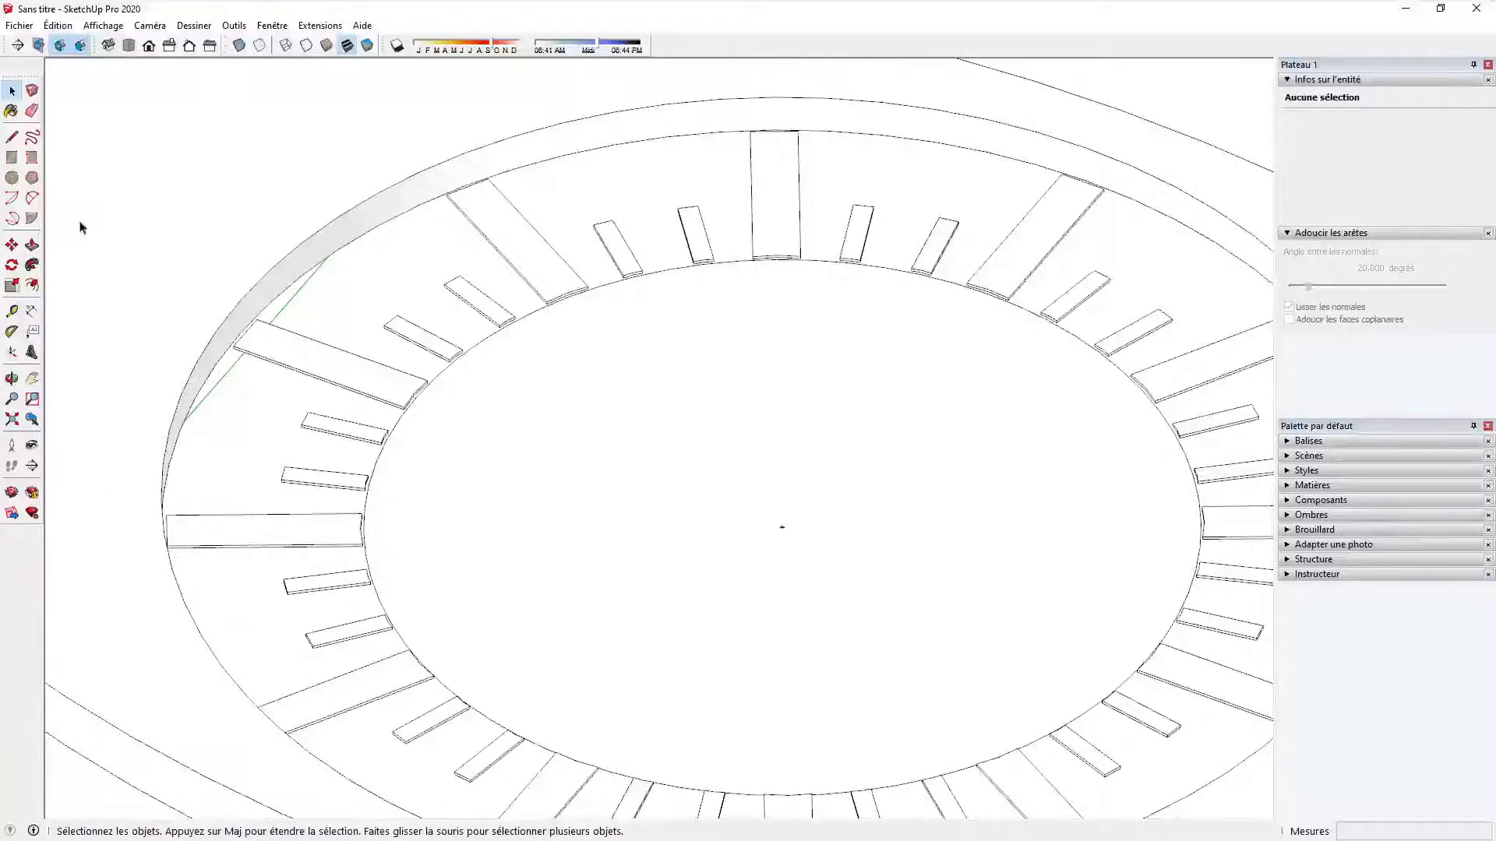
left_click(13, 156)
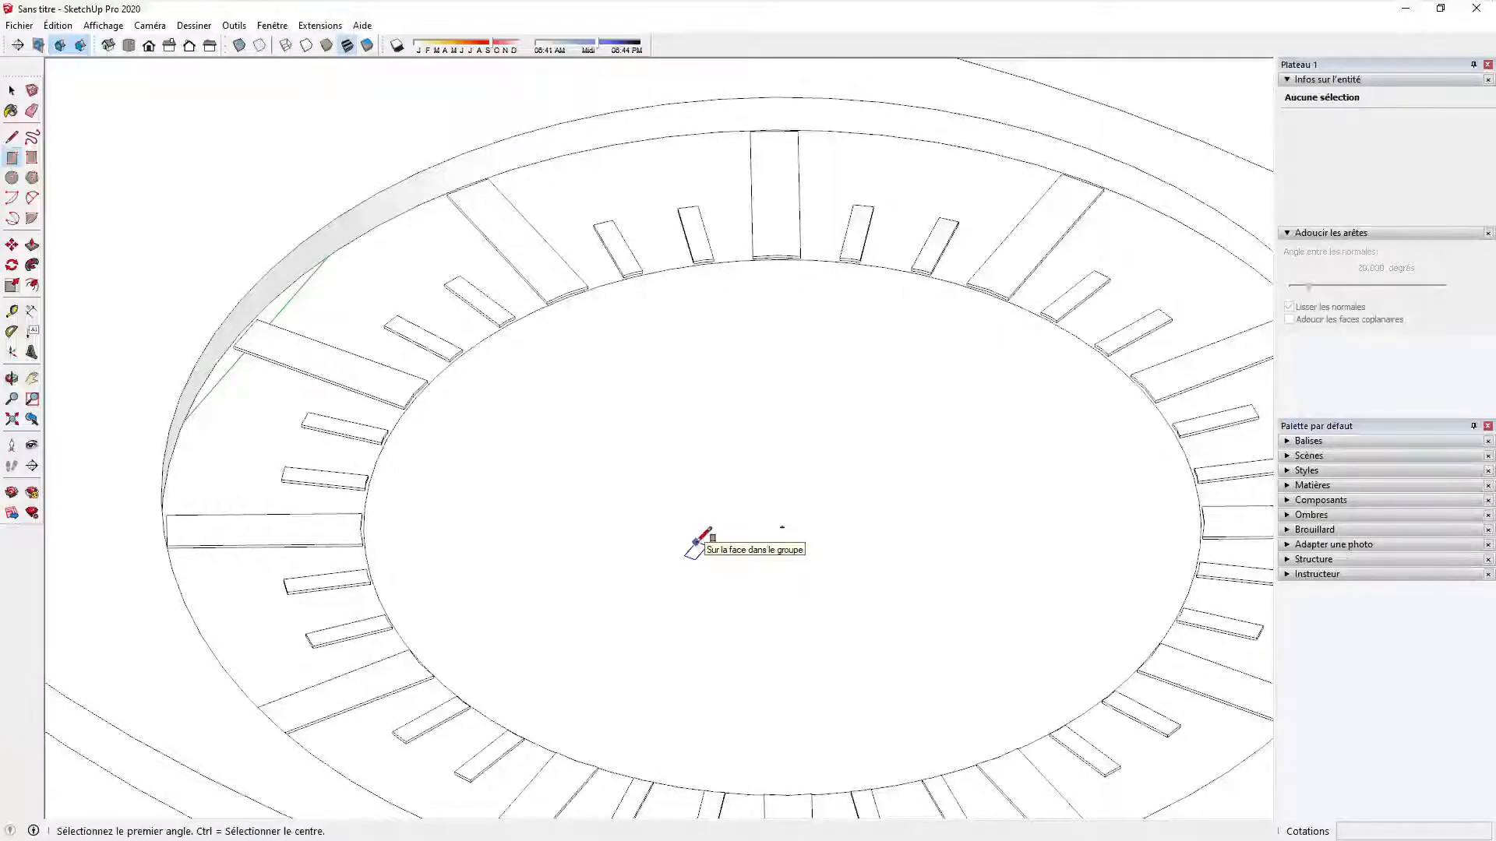
key("ctrl")
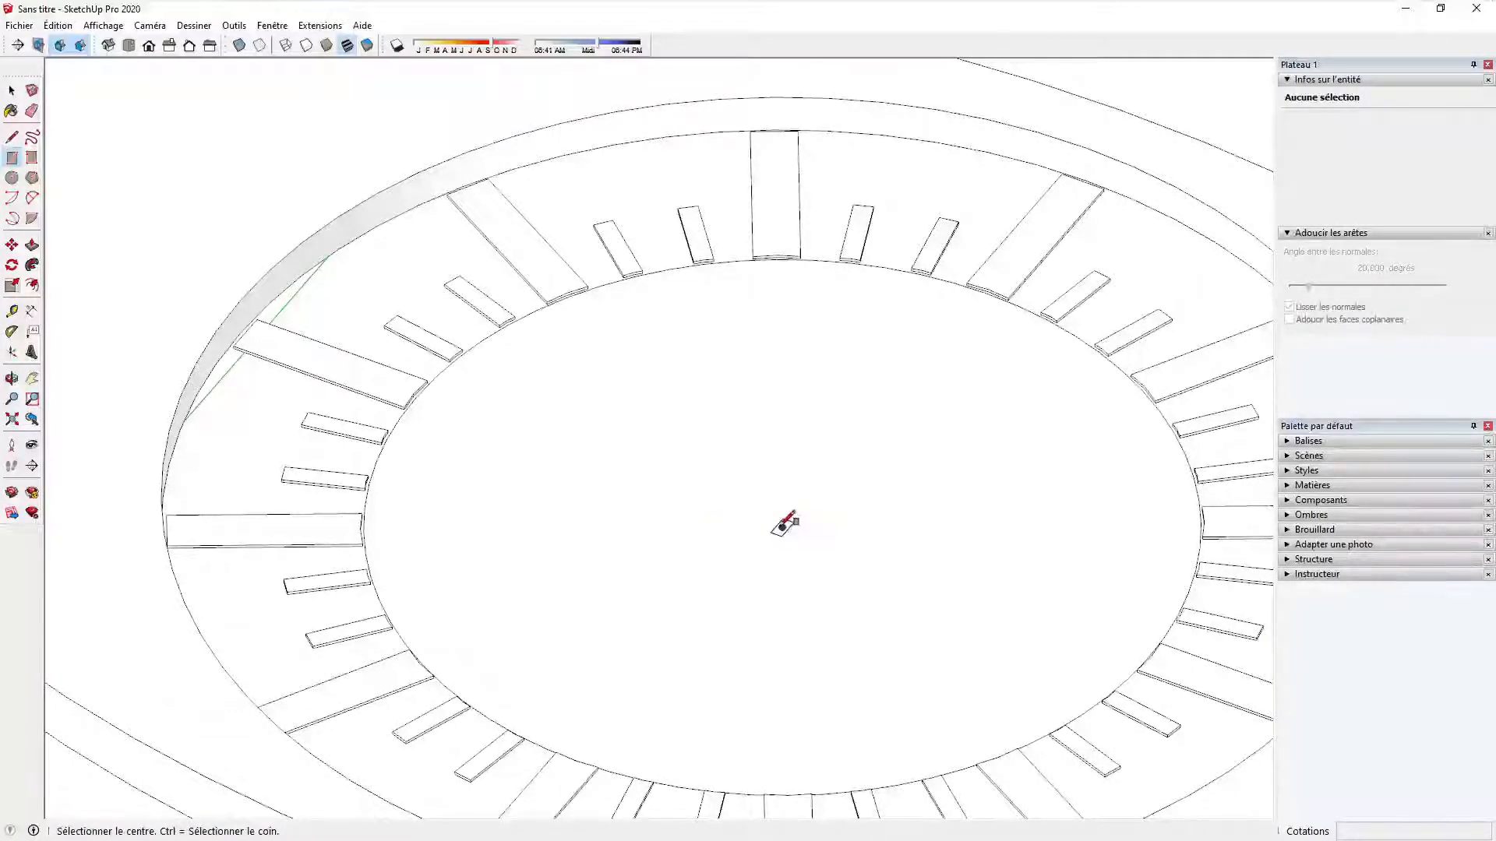
left_click(783, 527)
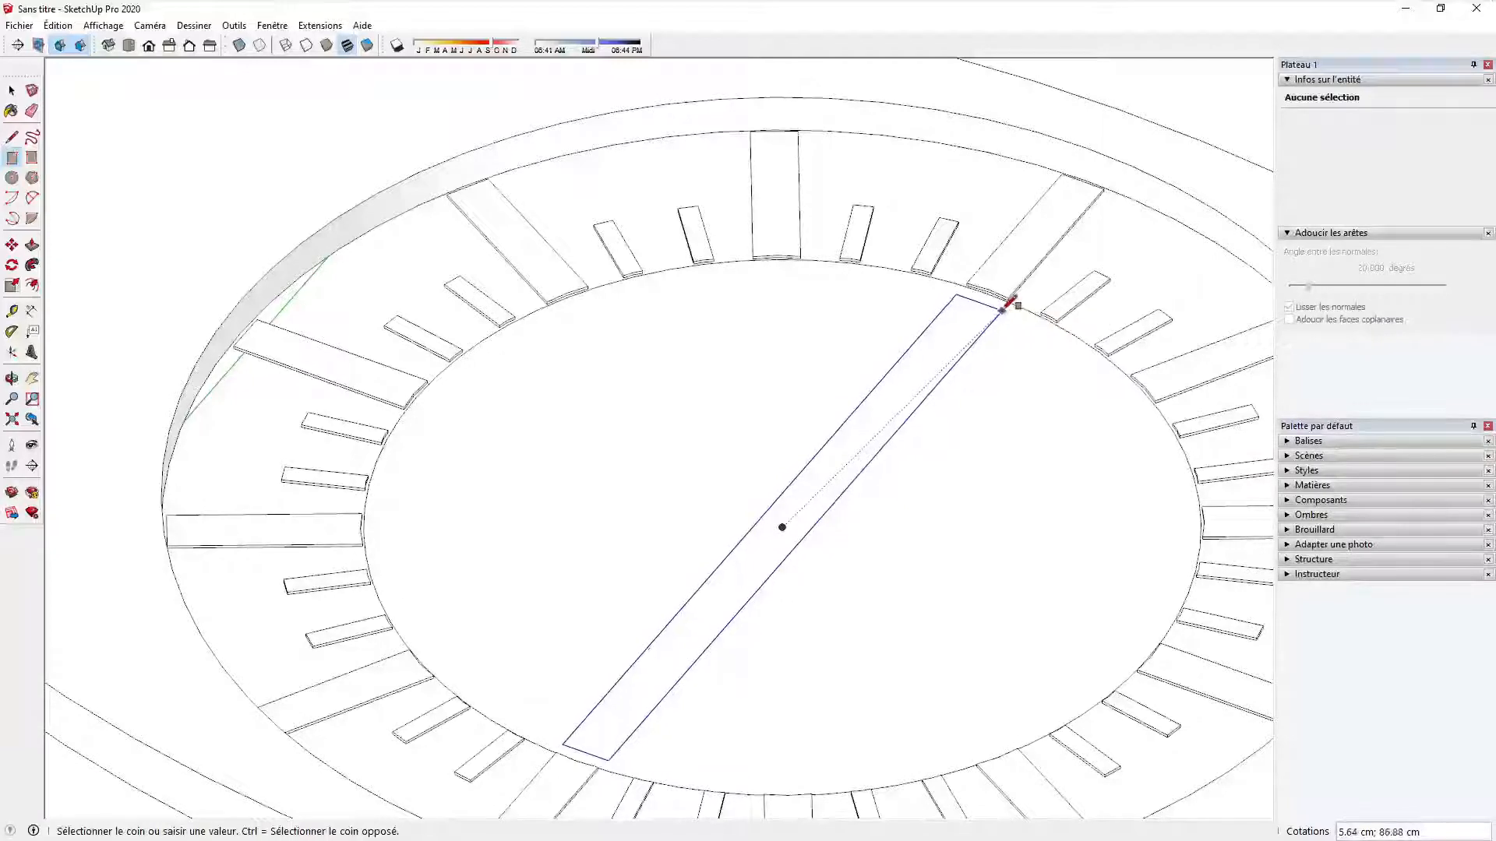
left_click(1002, 305)
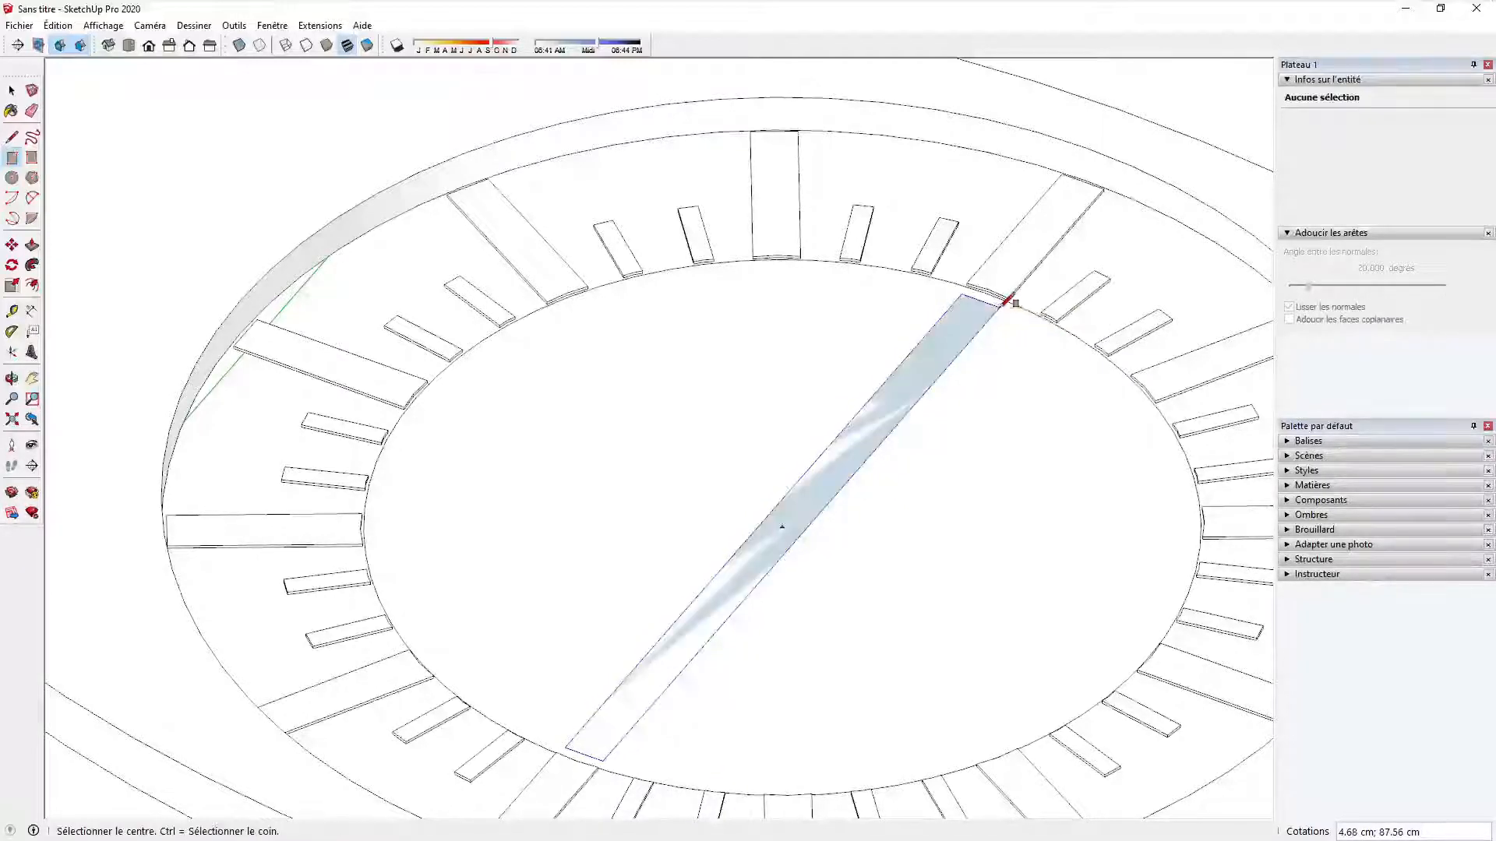
Step: Shorten the rectangle by moving its far short edge inwards until it sits just past the dial's centre point
key("m")
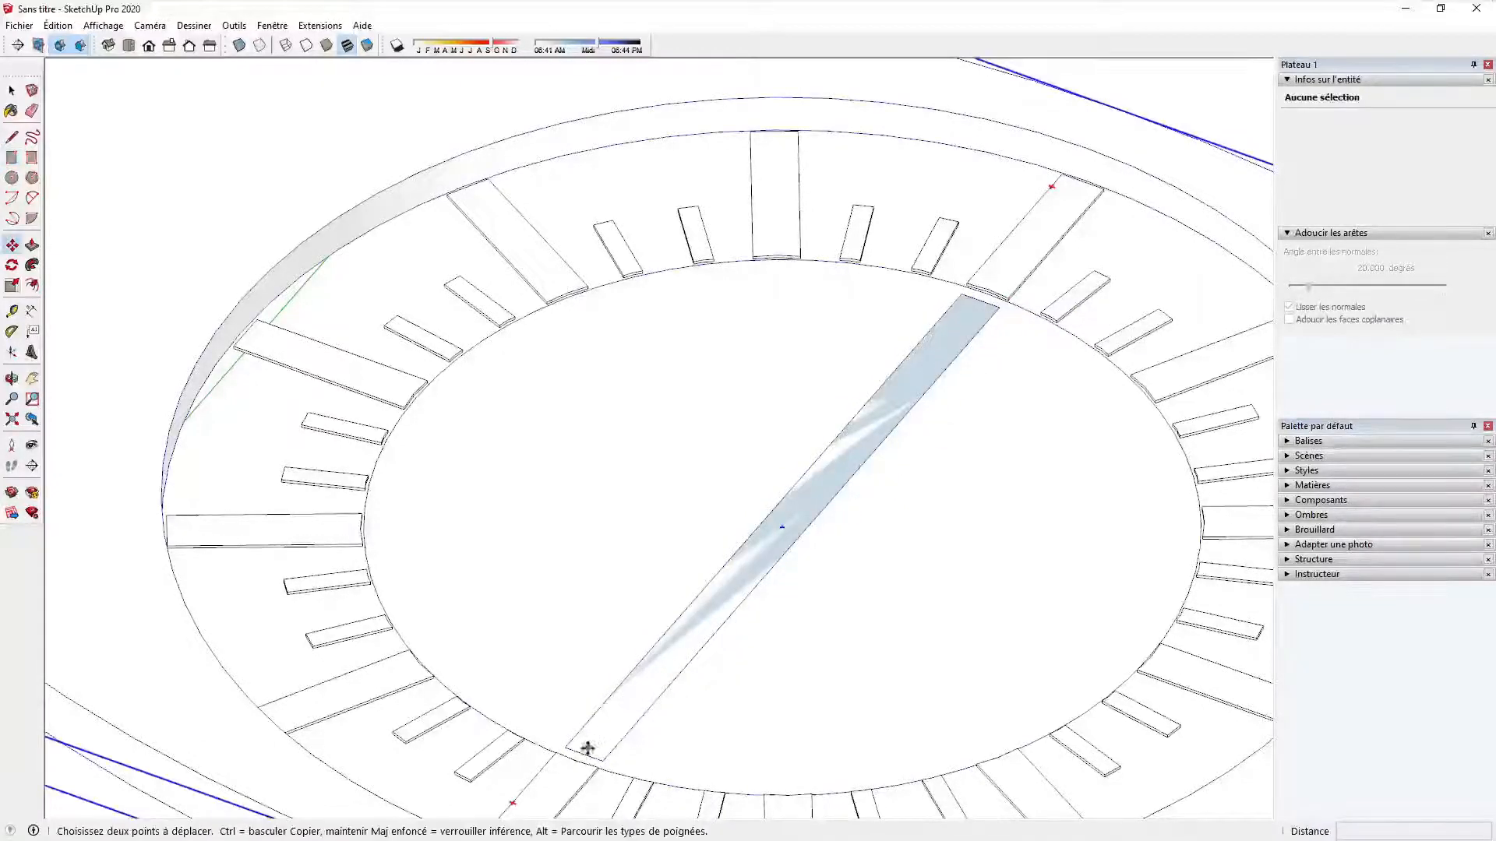
key("space")
left_click(583, 754)
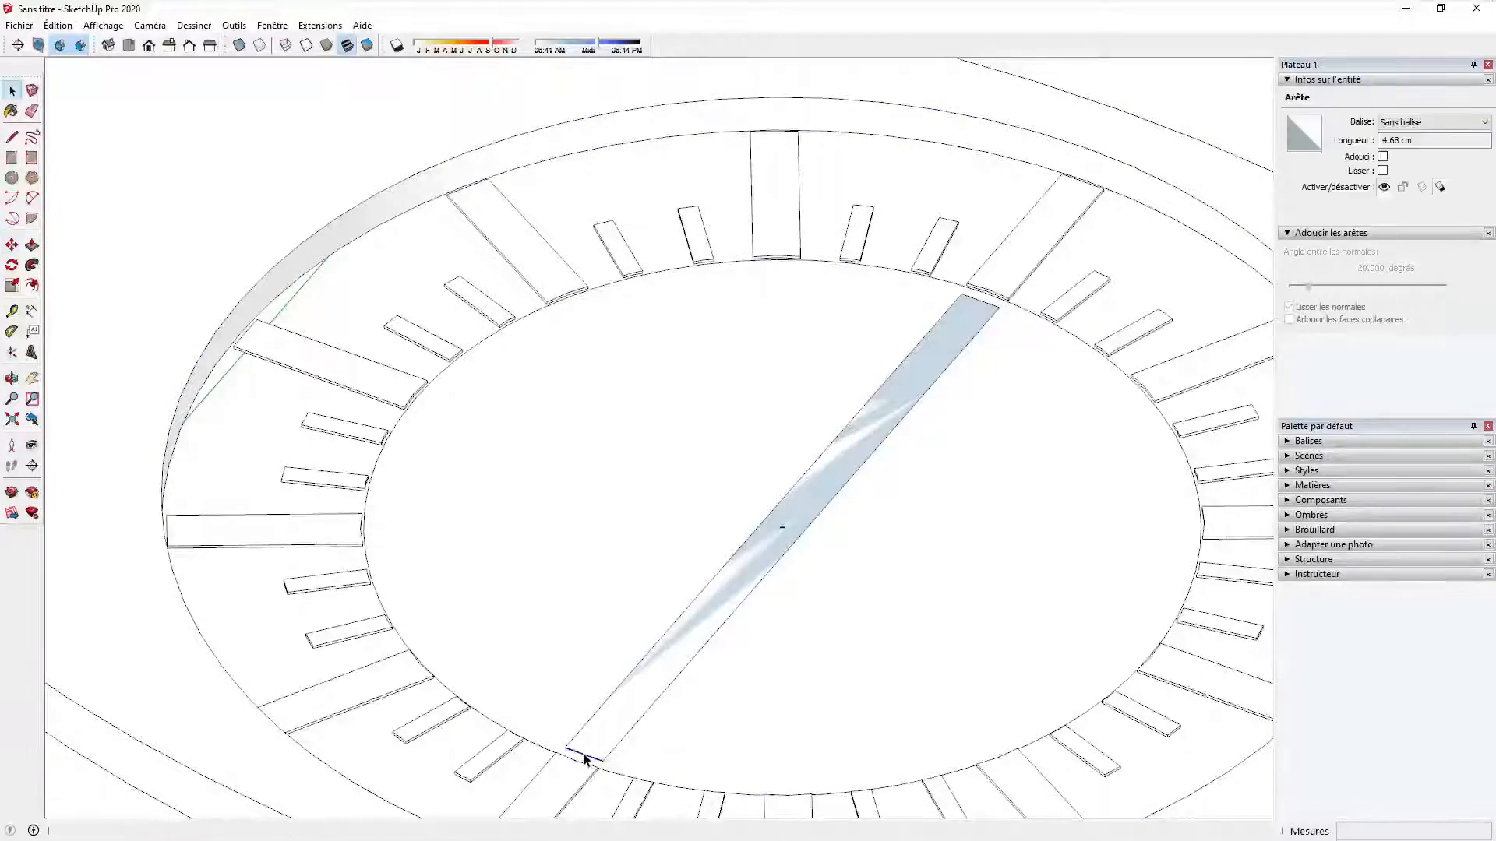
key("m")
left_click(585, 752)
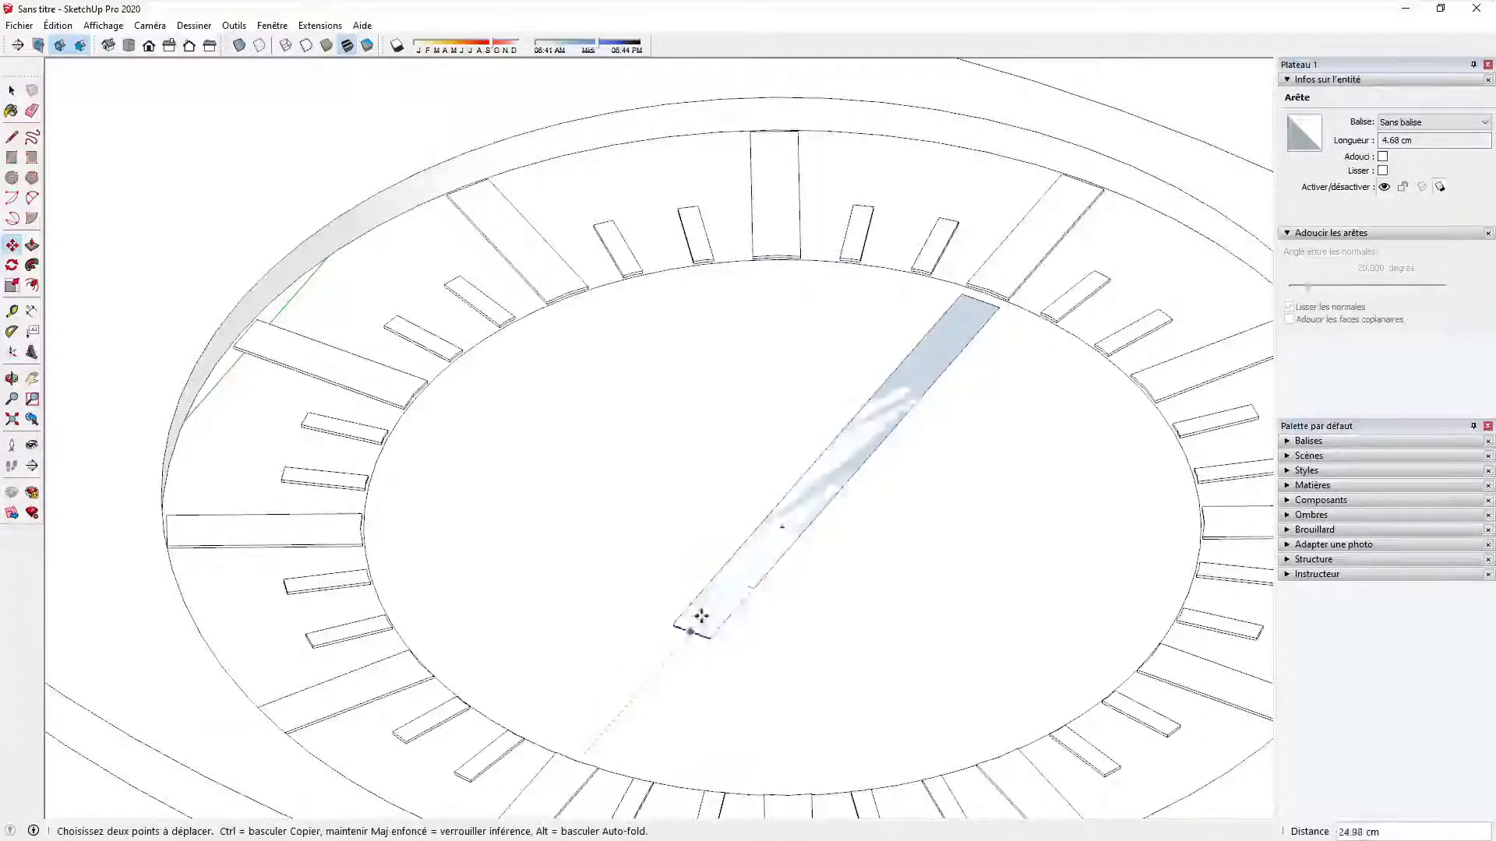
left_click(762, 547)
Step: Bevel the hand's outer tip with two lines from the end edge's midpoint to the sides and erase the cut-off corners
scroll(984, 279, "up", 5)
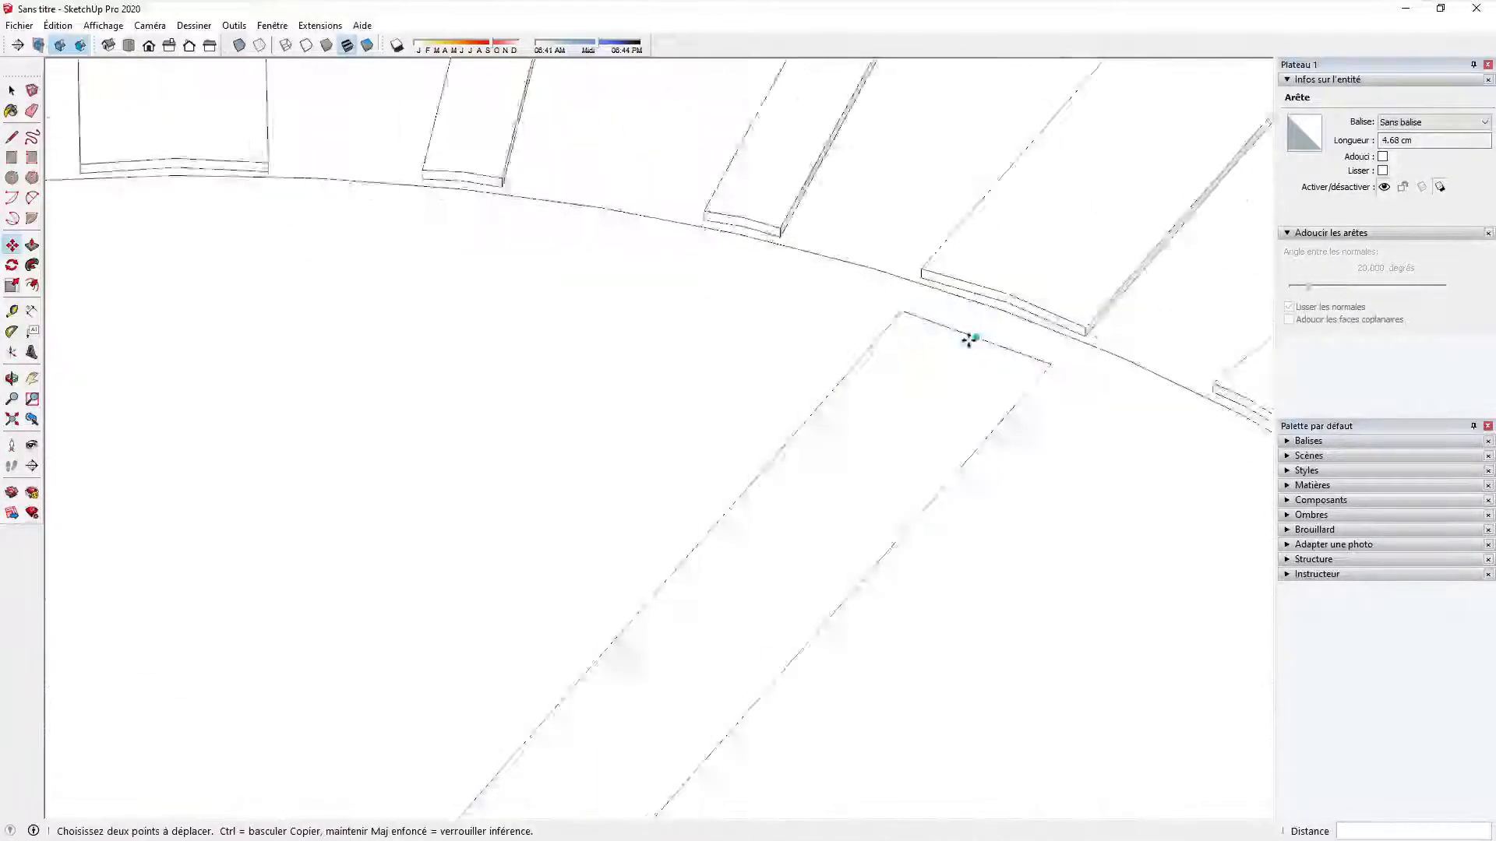
key("l")
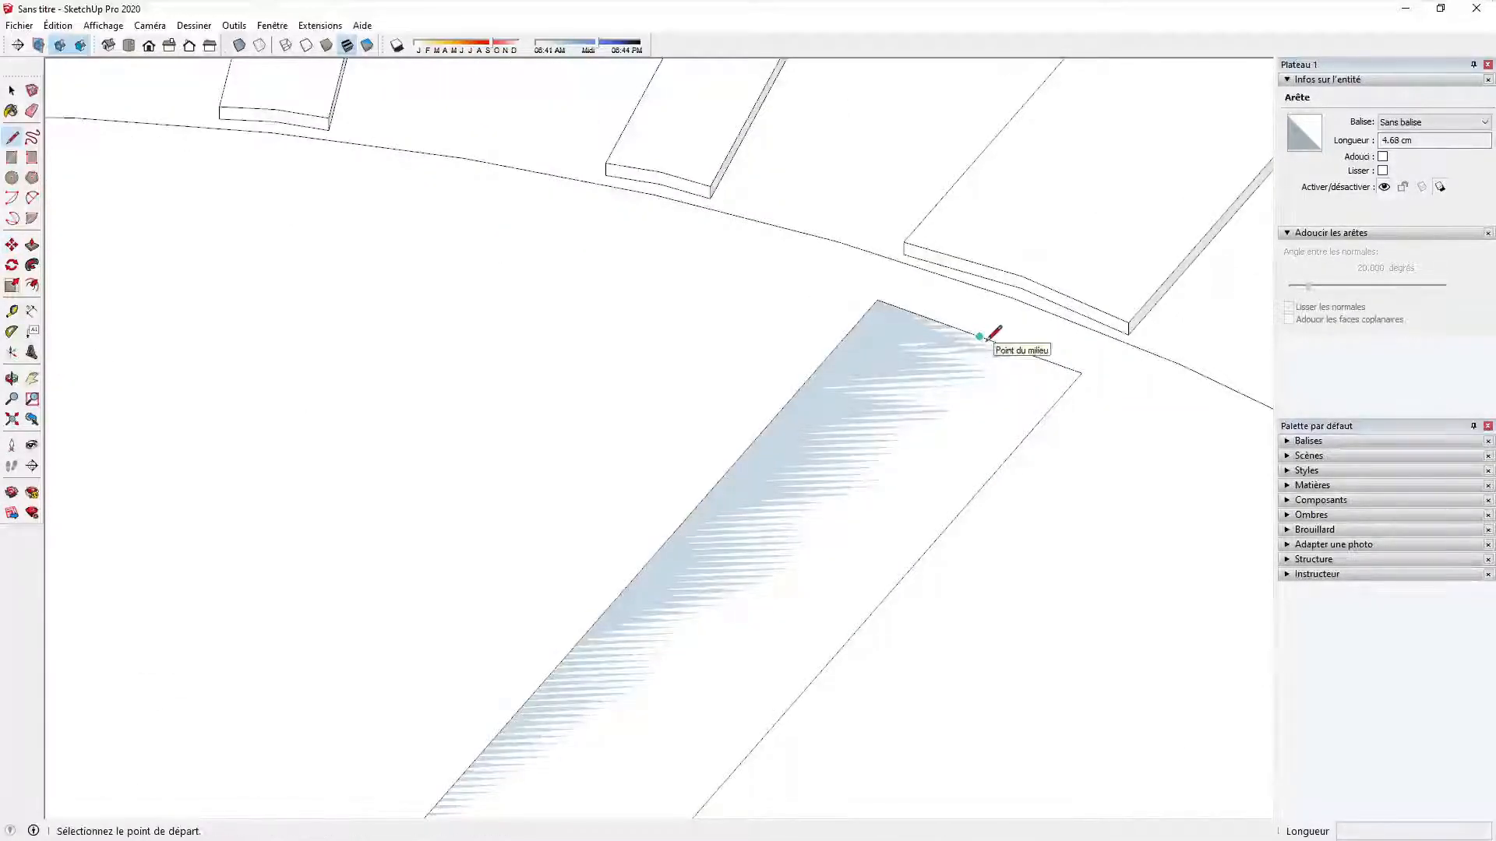
left_click(981, 338)
left_click(850, 335)
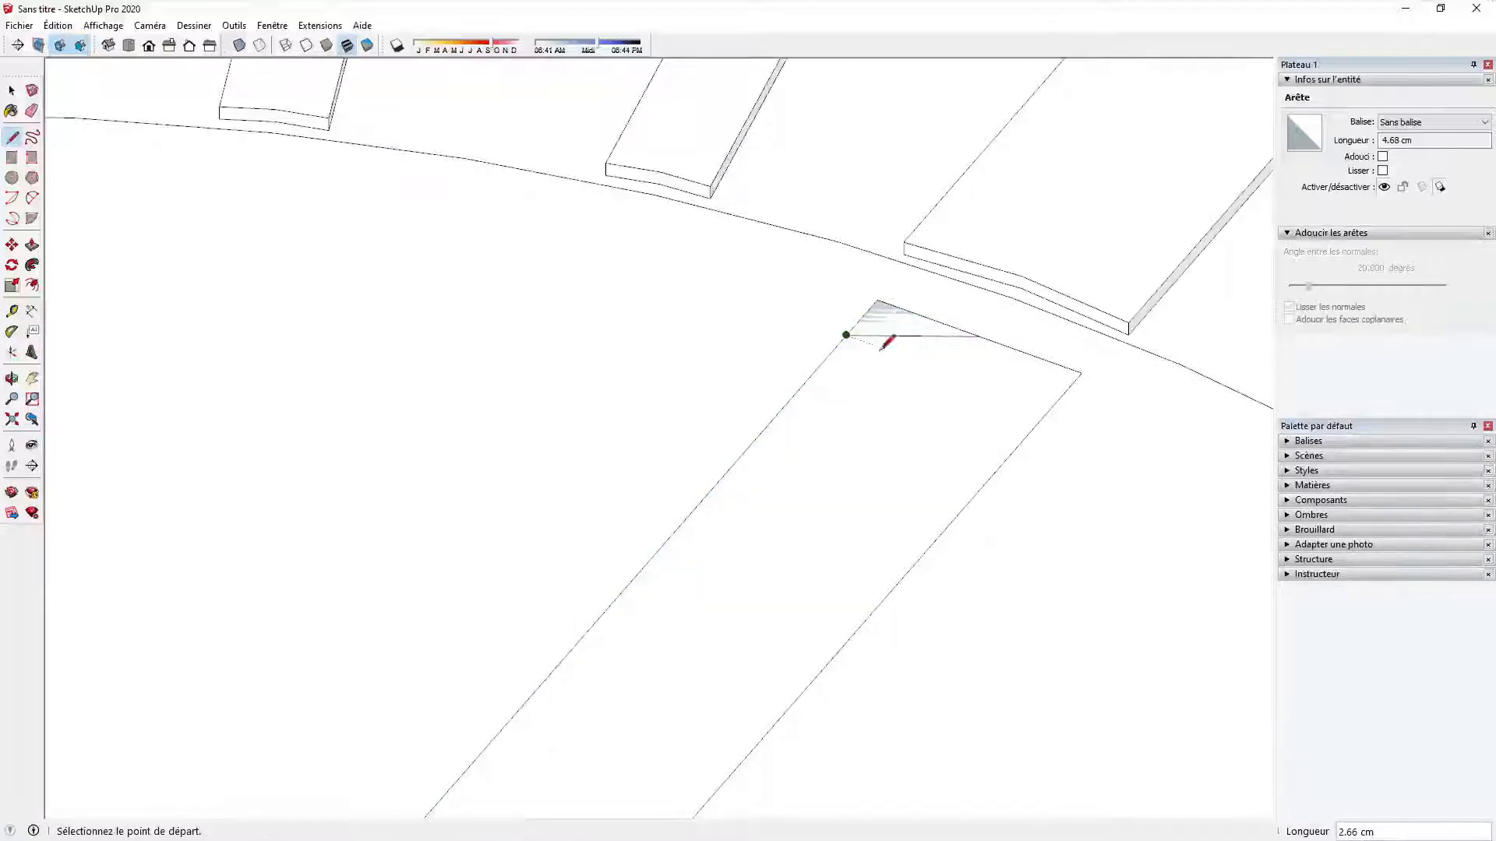
left_click(1050, 407)
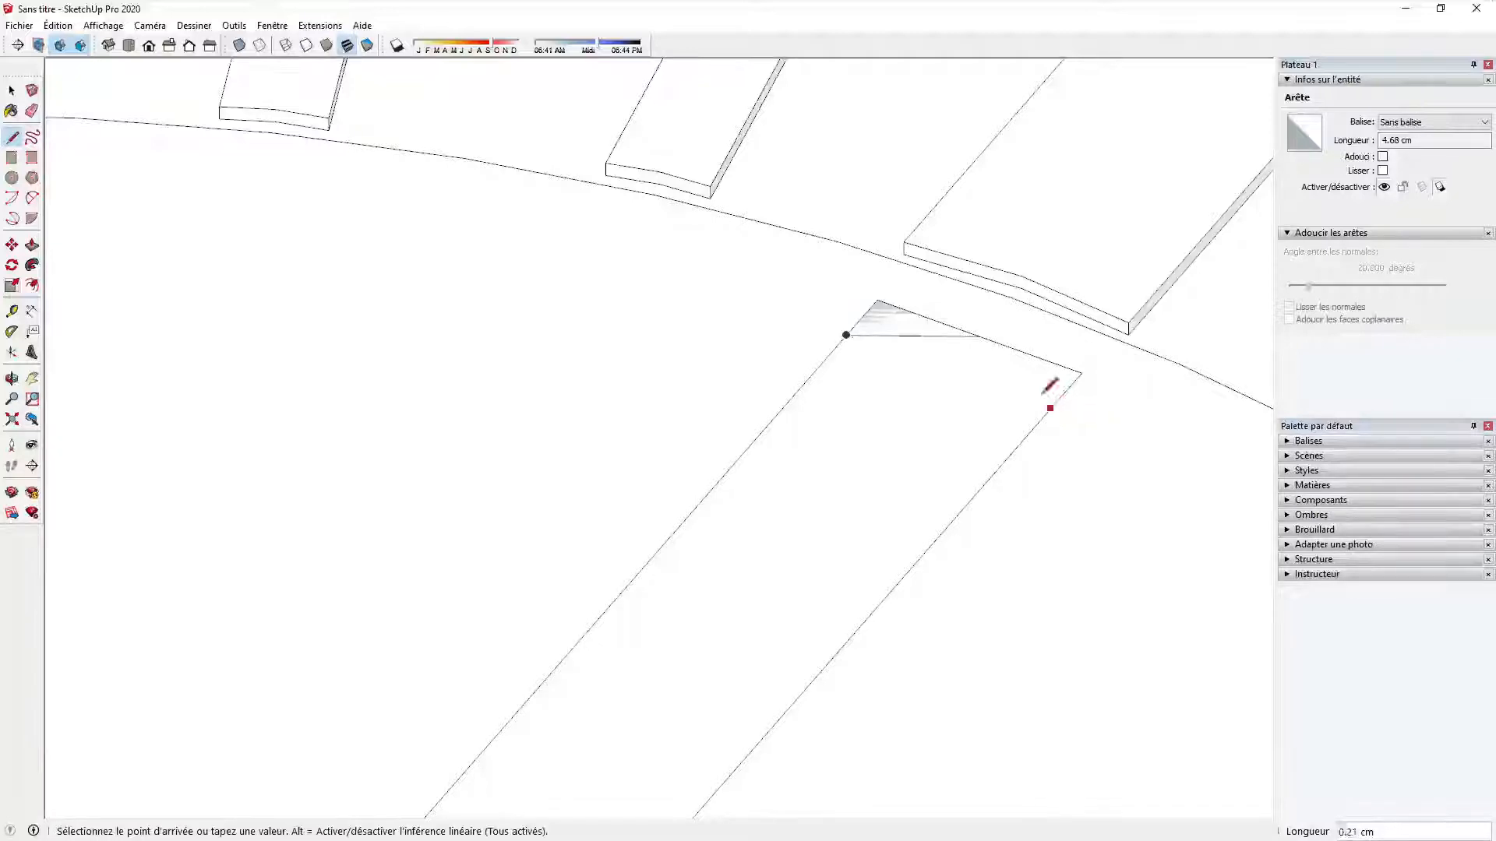
left_click(981, 336)
key("e")
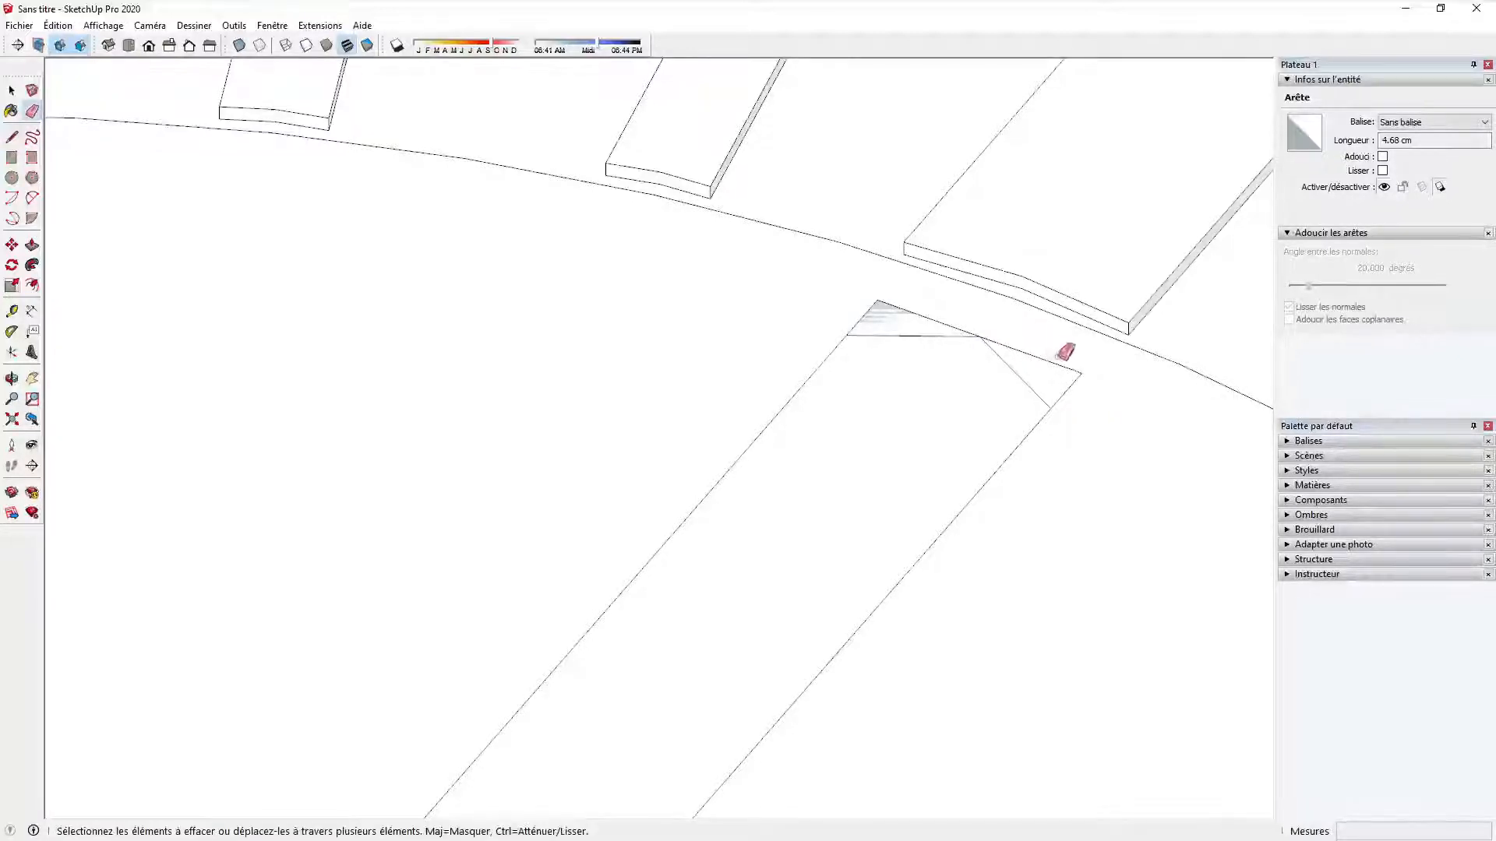
left_click_drag(1083, 387, 1064, 365)
left_click_drag(899, 309, 860, 311)
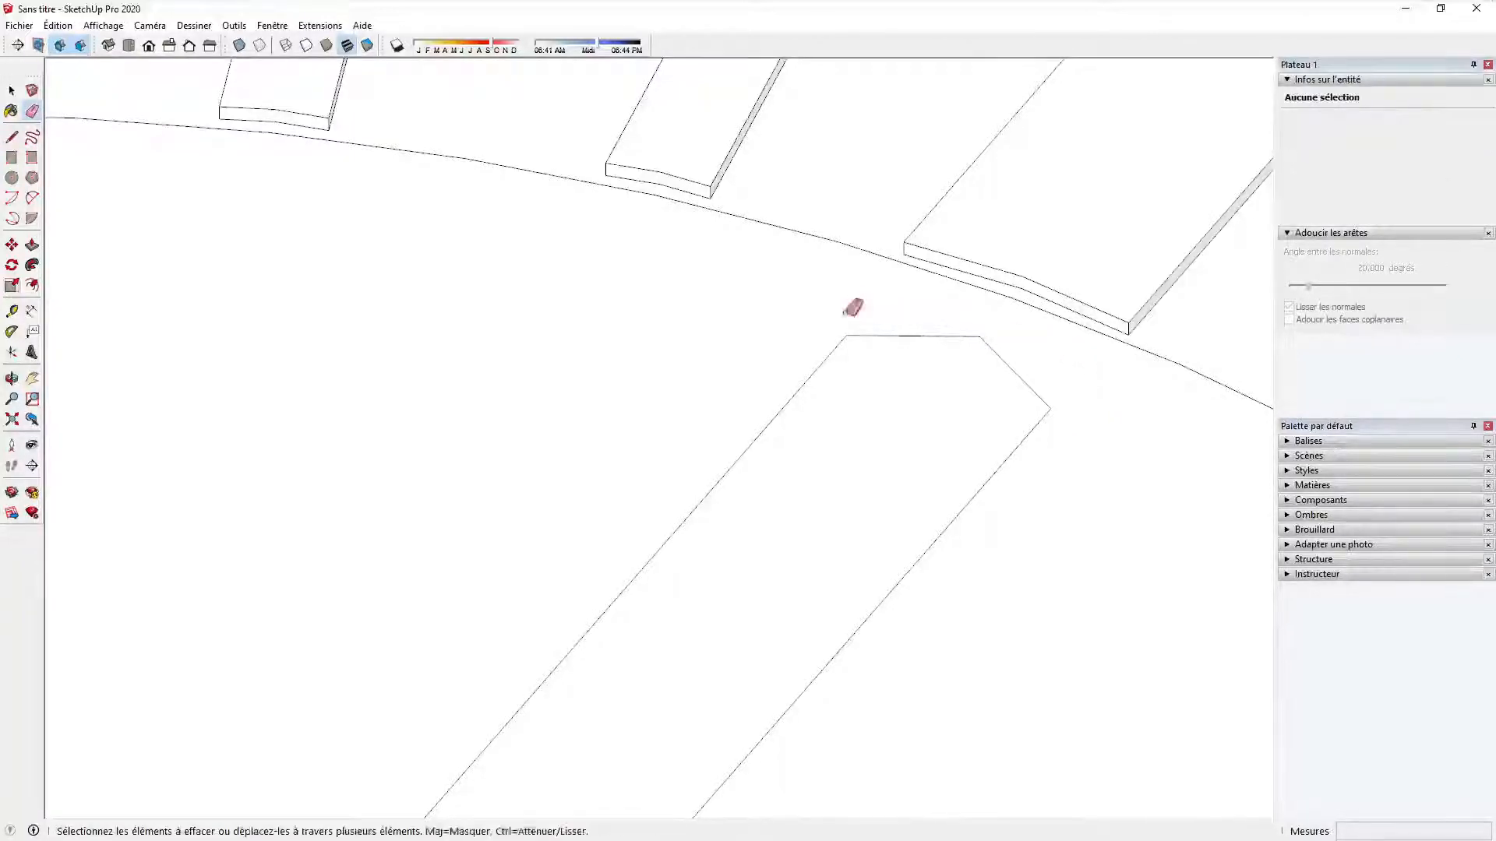
key("space")
Step: Try to extrude the pointed hand's face upwards by about 0.43 cm
scroll(909, 360, "down", 3)
scroll(910, 366, "down", 3)
scroll(901, 421, "up", 5)
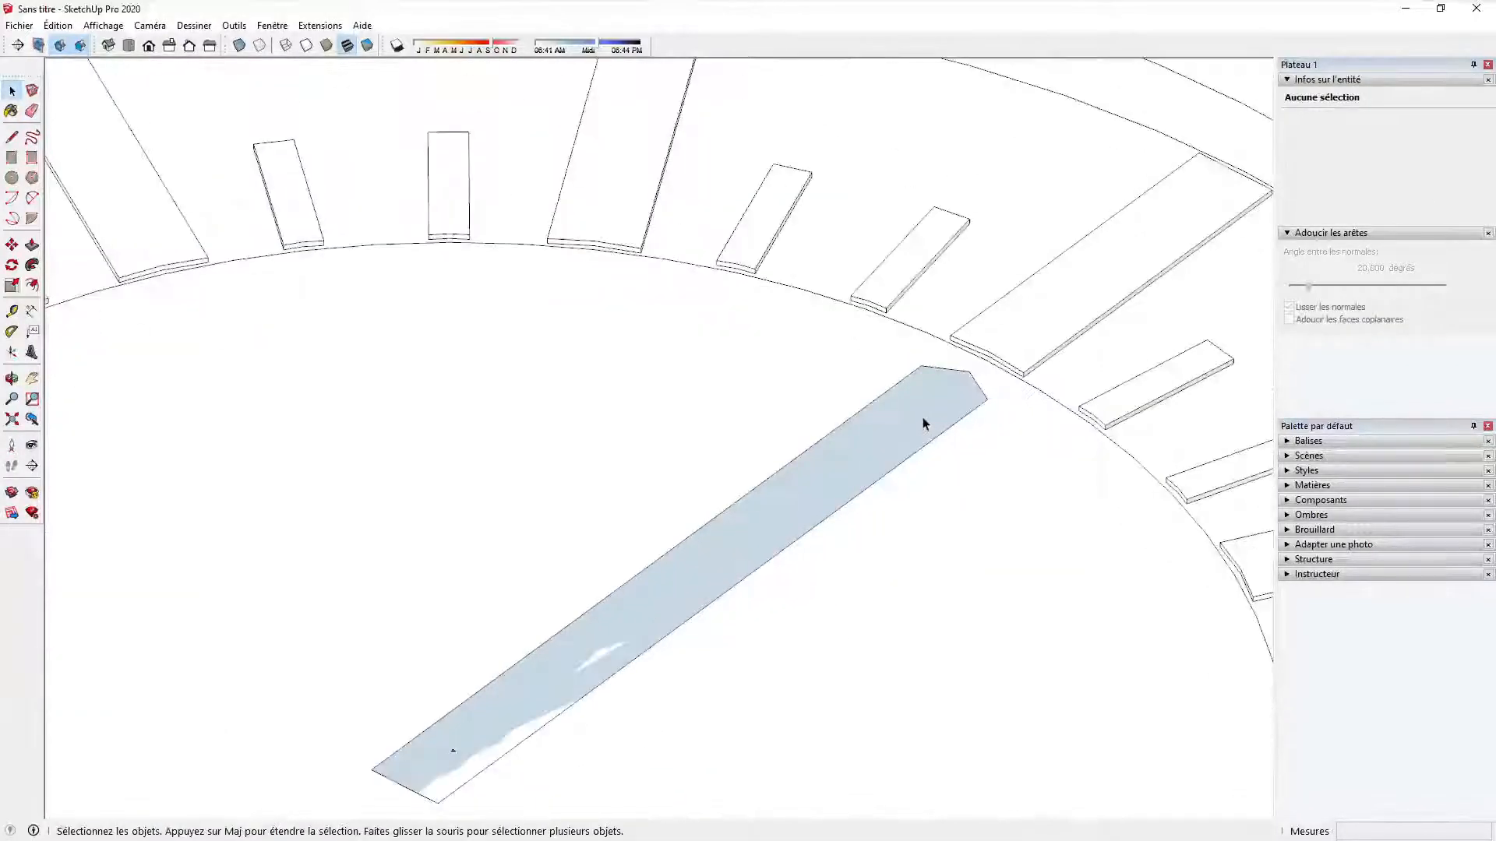
key("p")
left_click(935, 417)
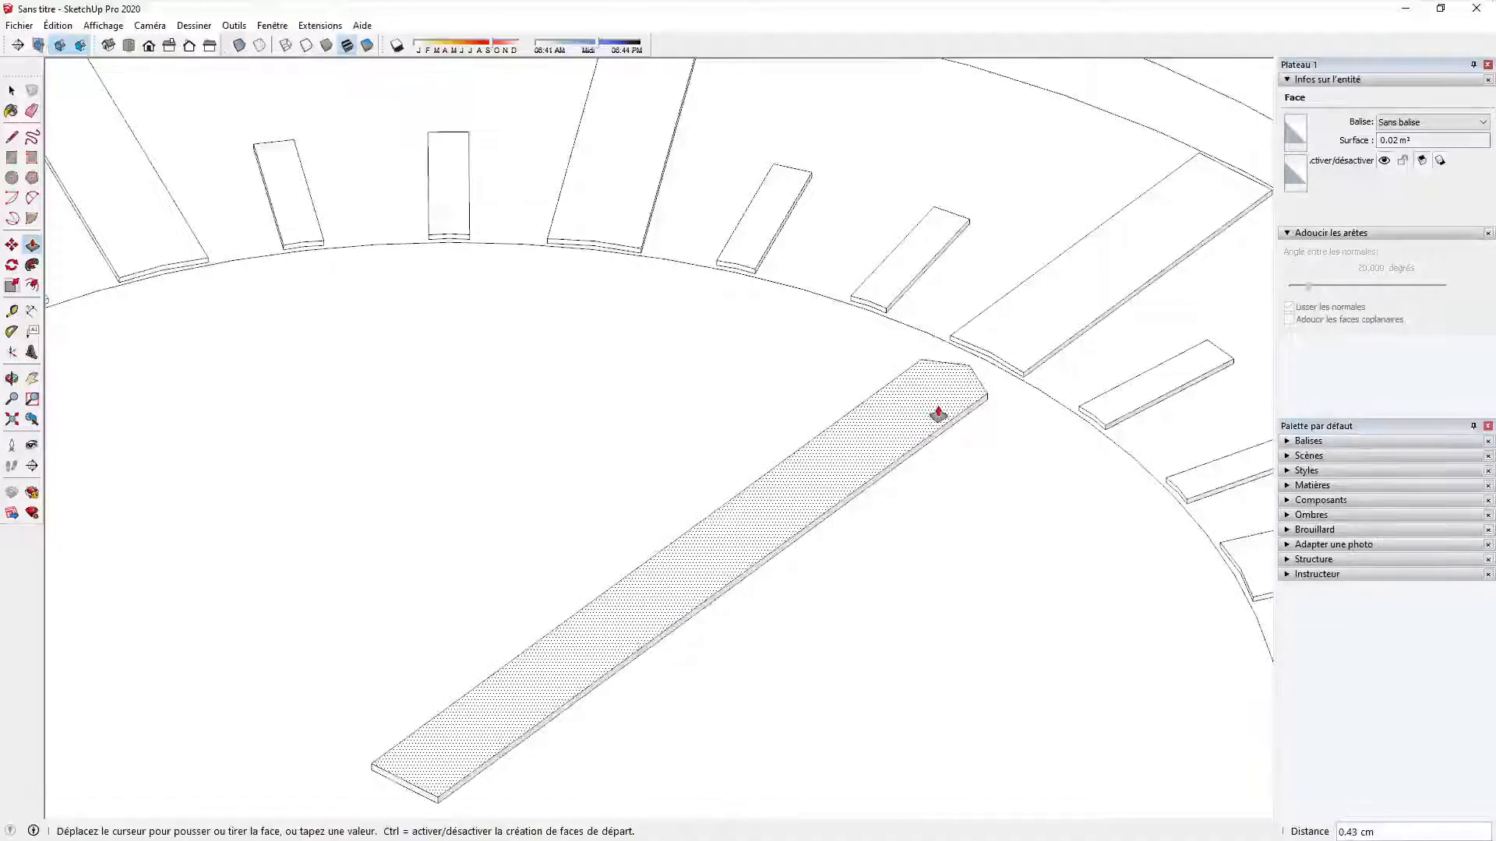
left_click(938, 414)
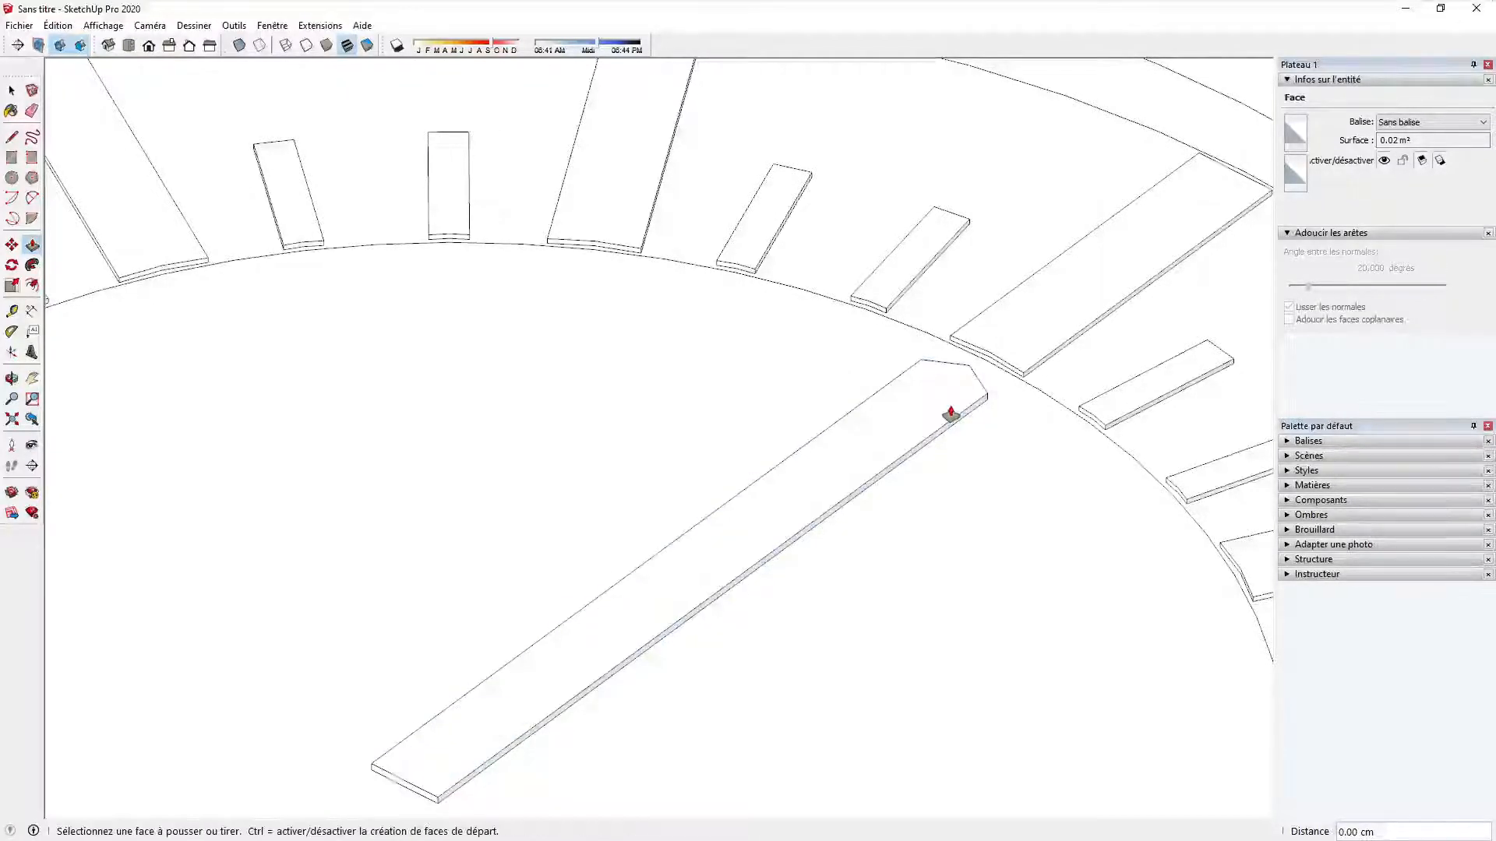
key("space")
Step: Extrude the hand's face by 0.32 cm, using a corner of the neighbouring hour mark as the height reference
scroll(999, 410, "up", 3)
mouse_move(998, 411)
middle_mouse_down()
mouse_move(834, 284)
mouse_move(827, 210)
mouse_move(918, 324)
mouse_move(835, 254)
middle_mouse_up()
left_click(887, 360)
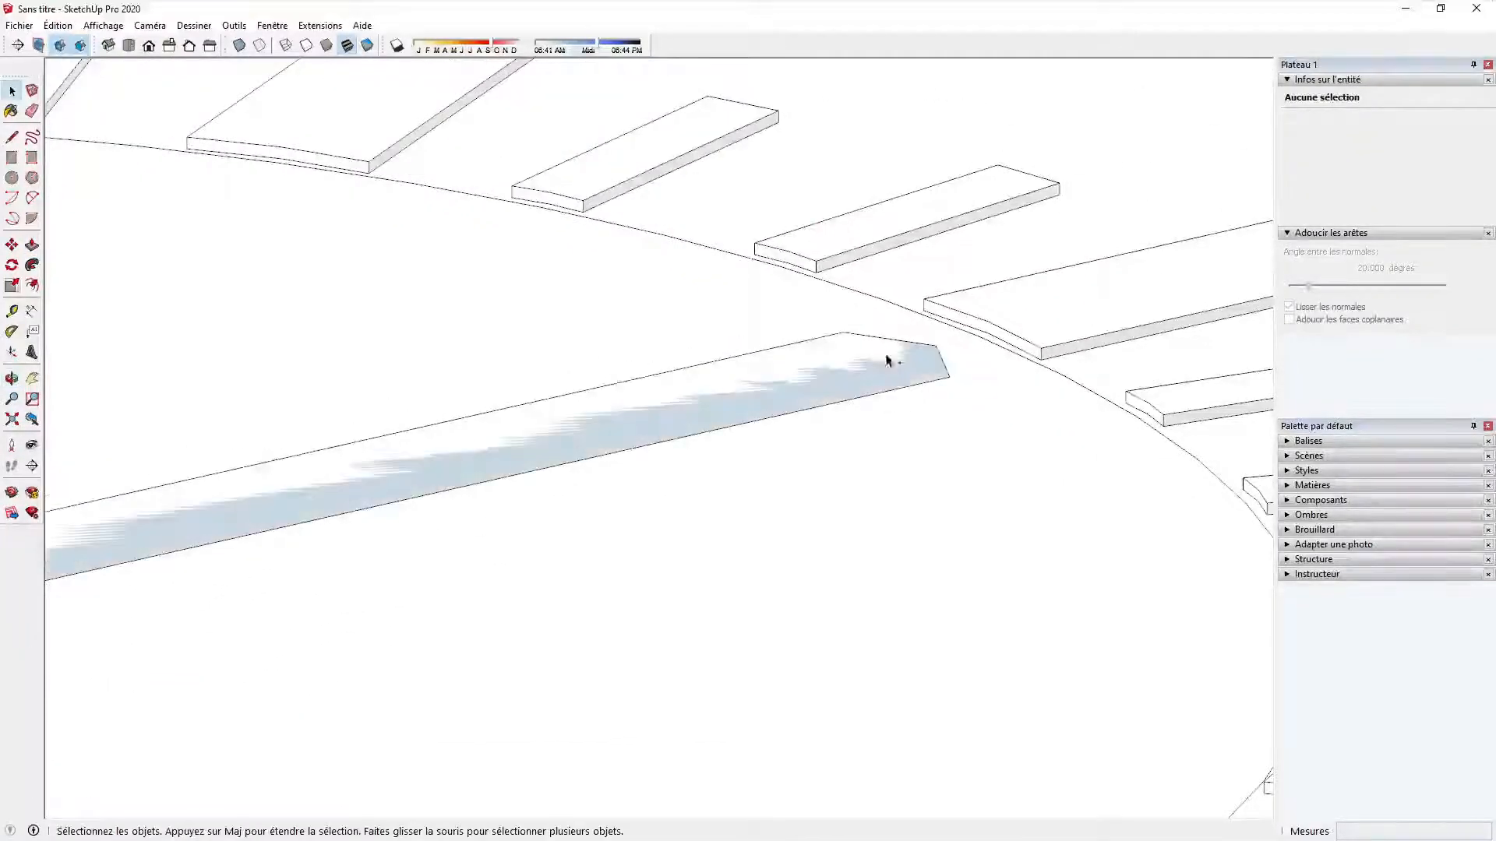
key("p")
left_click(908, 373)
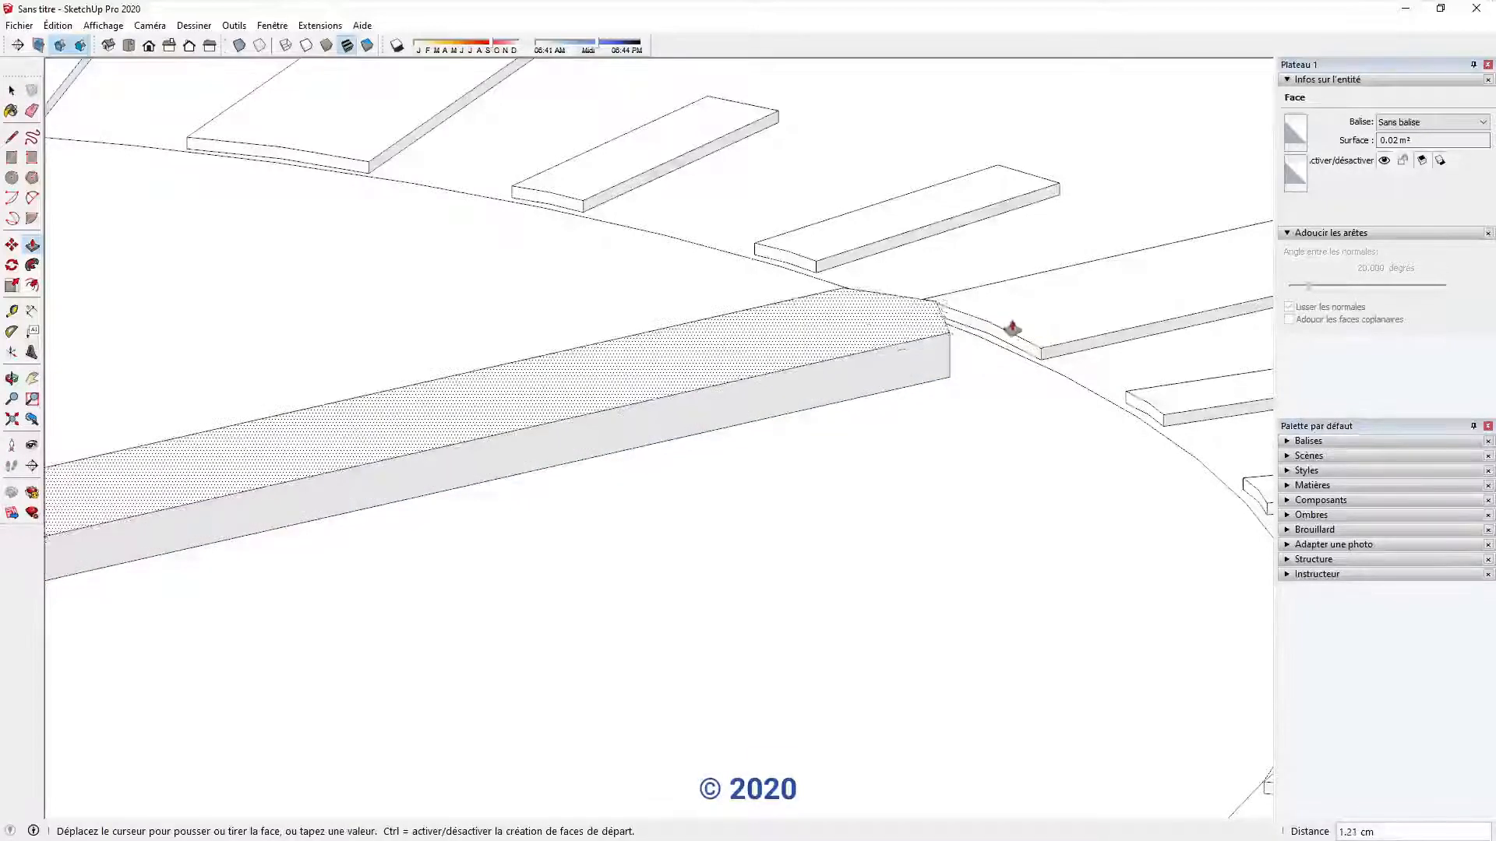
left_click(1044, 351)
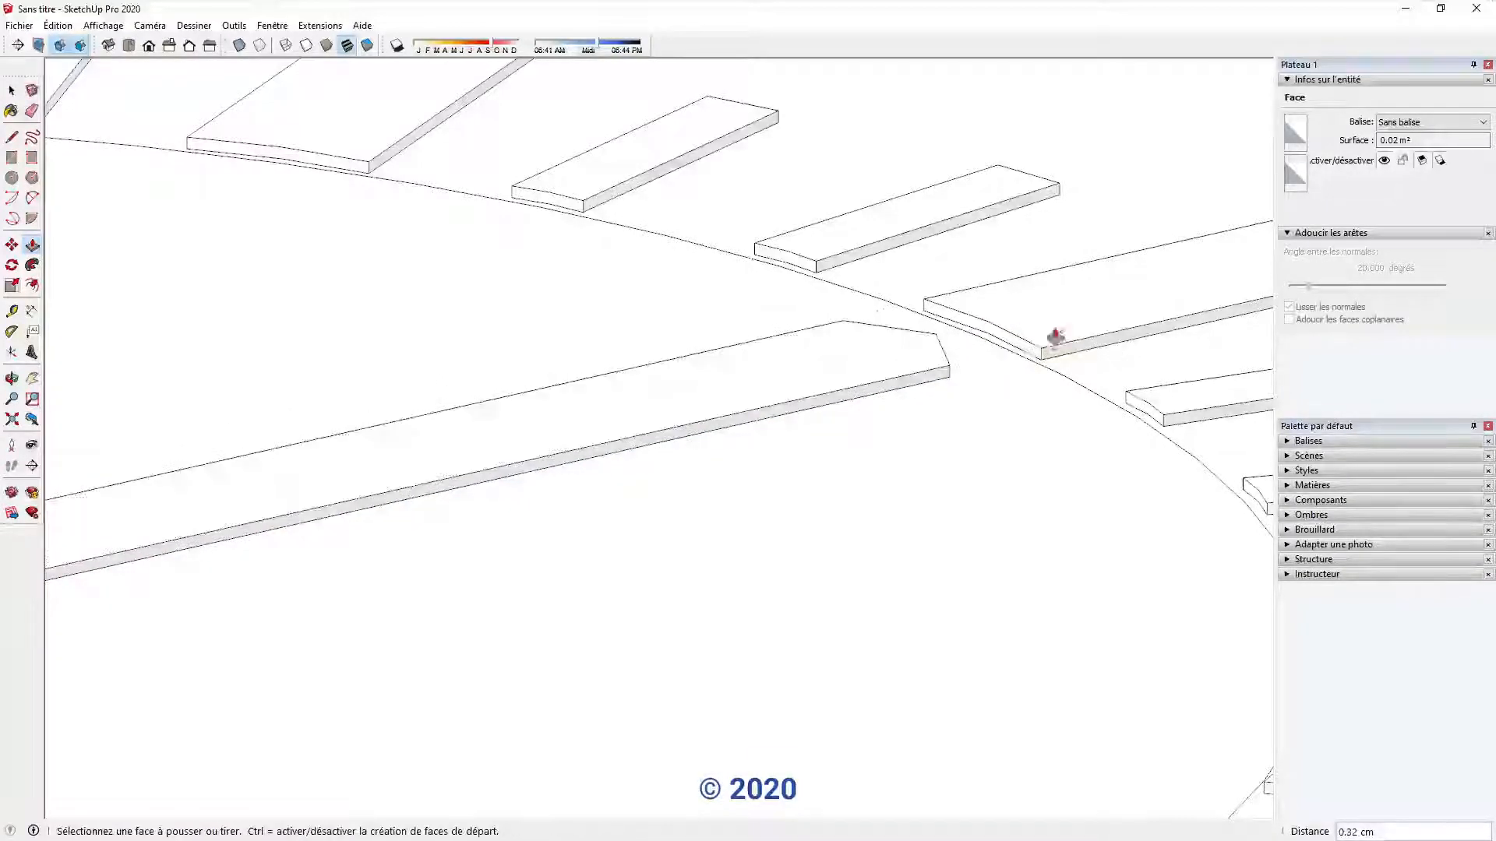
Step: Select all connected geometry of the extruded hand and make it a group
scroll(901, 371, "down", 5)
middle_click_drag(708, 391, 778, 452)
key("space")
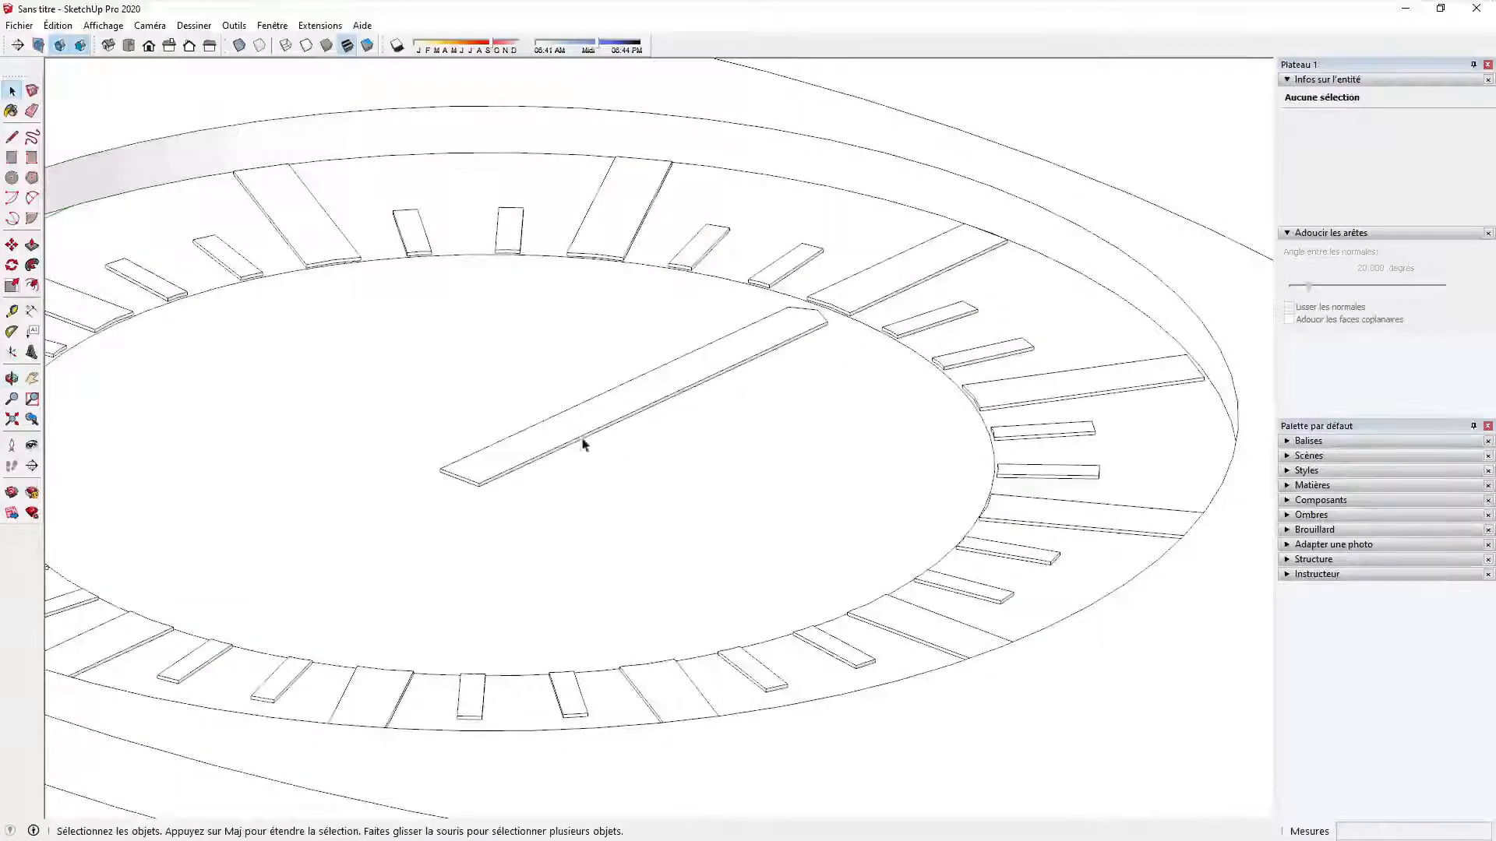
triple_click(579, 441)
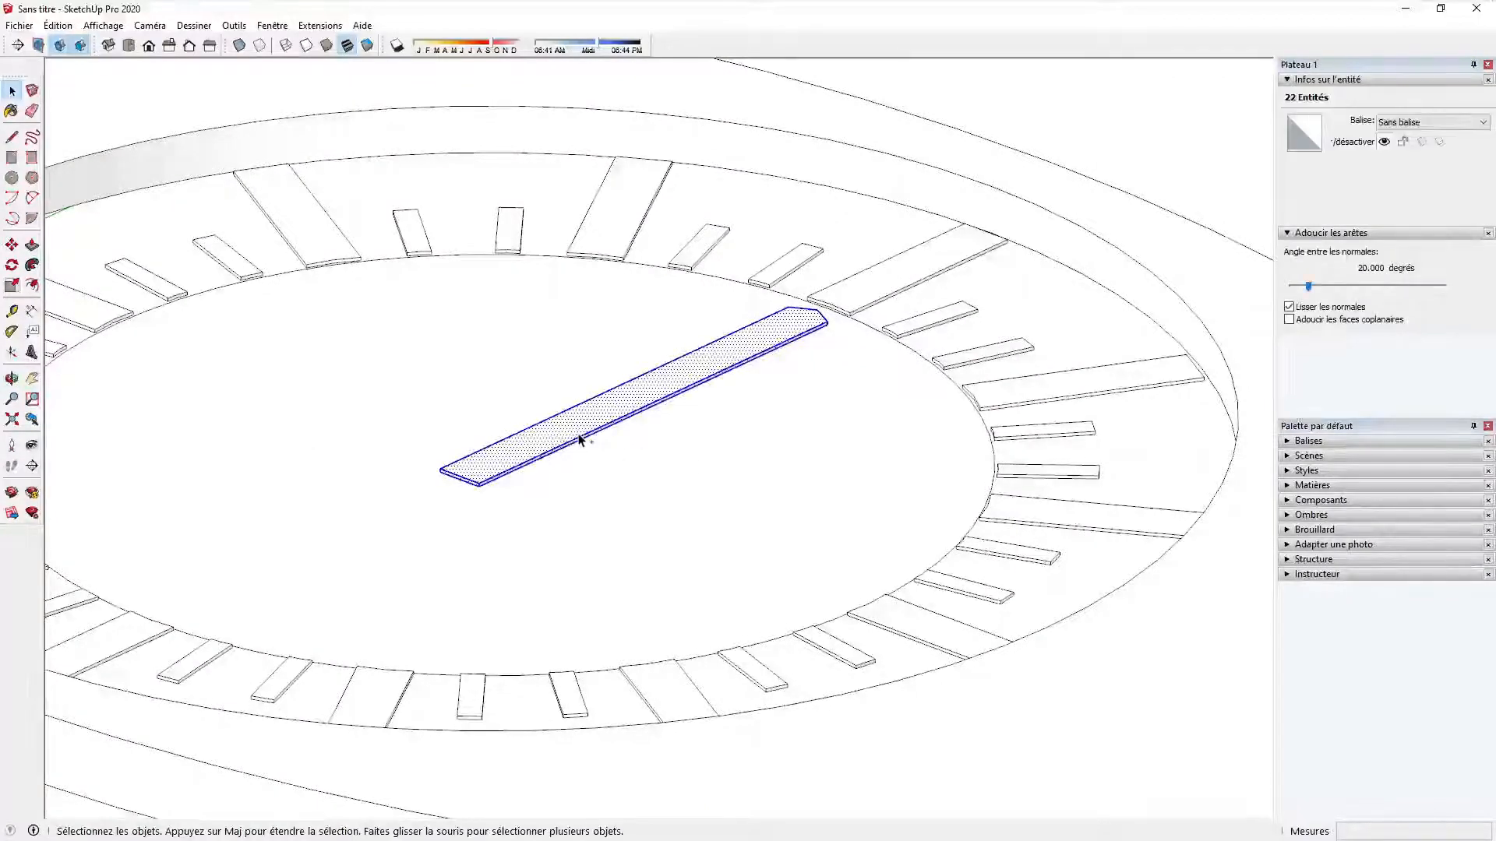
key("ctrl+g")
Step: Raise the hand group about 0.45 cm above the dial and turn on shadows
scroll(487, 474, "up", 6)
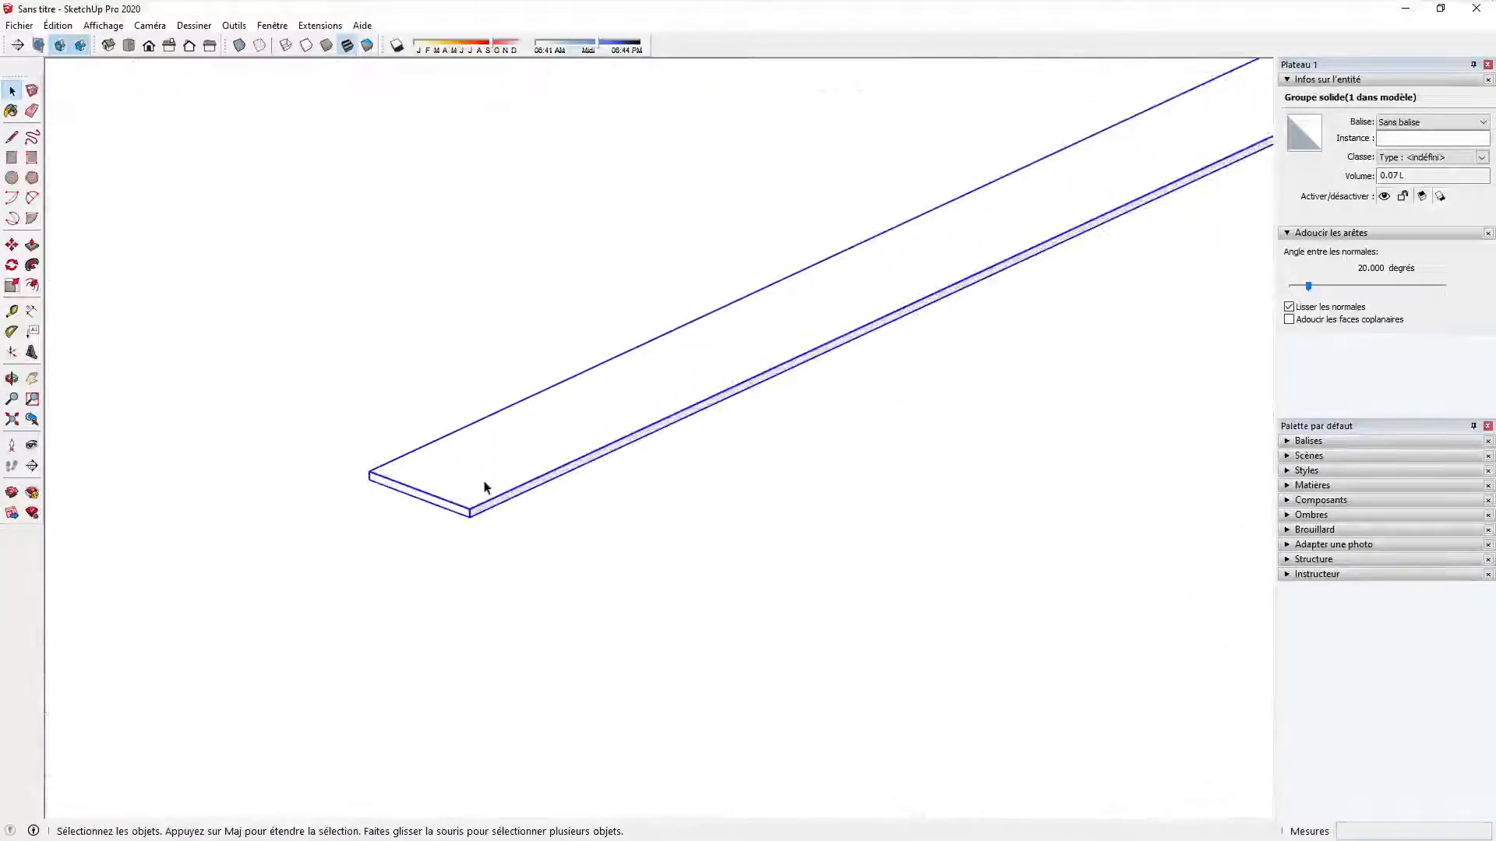
key("m")
left_click(465, 526)
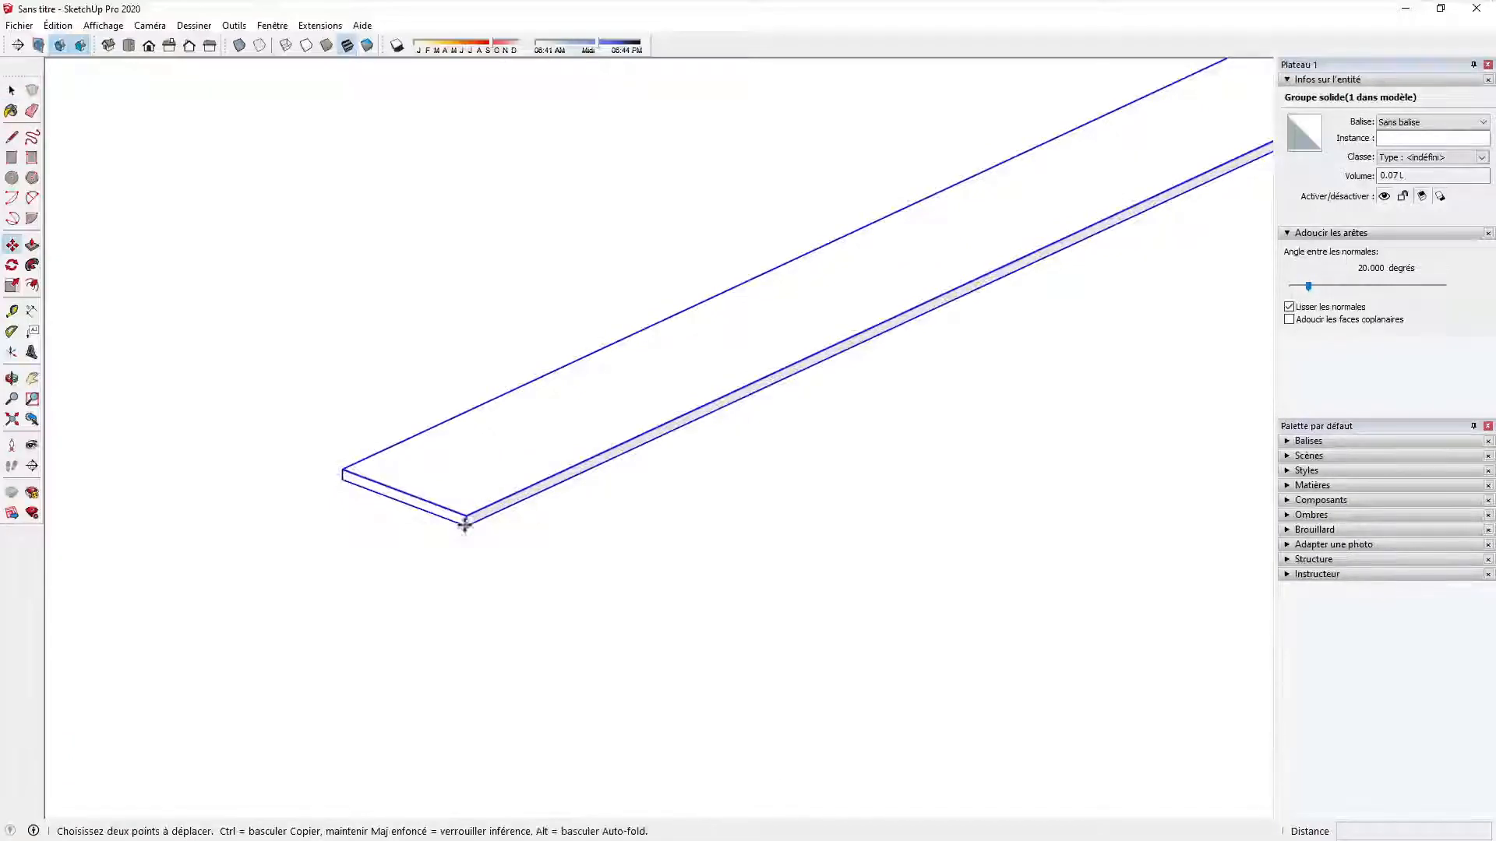
left_click(466, 511)
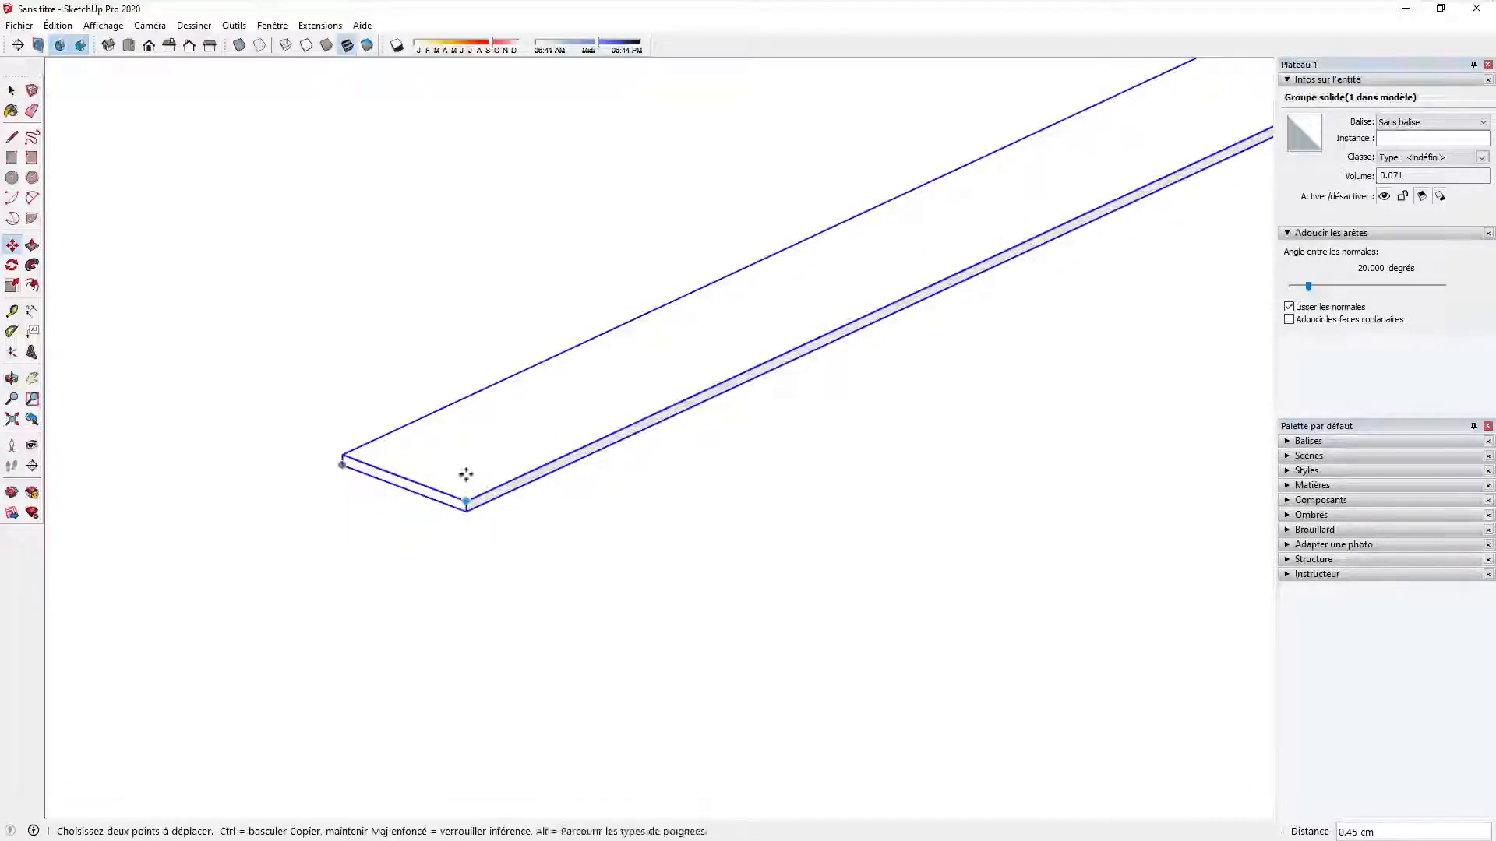
left_click(397, 45)
middle_click_drag(488, 375, 651, 581)
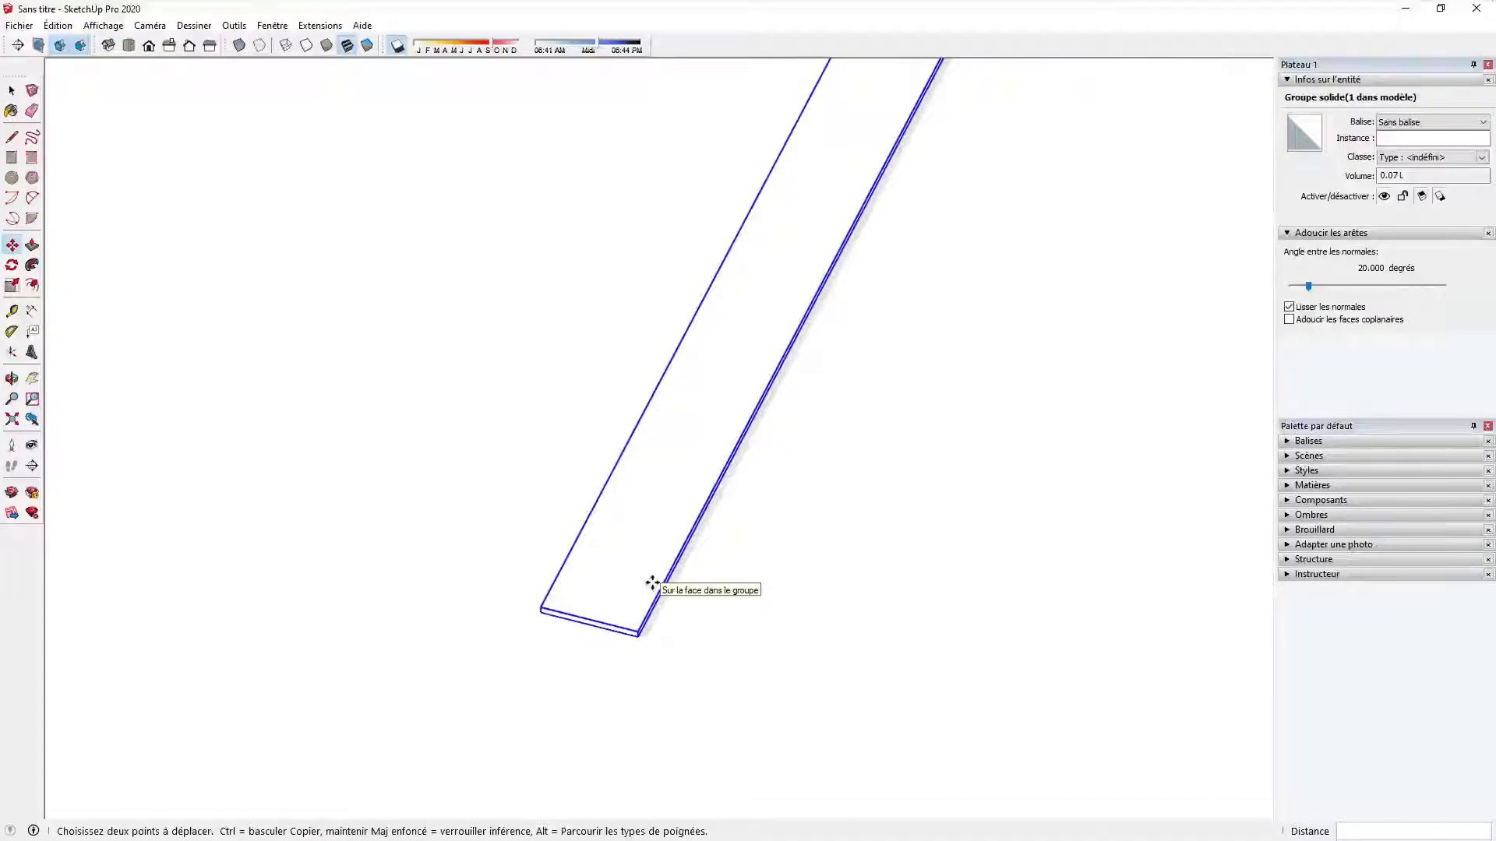
Step: Rotate a copy of the hand by 90 degrees about the guide point near its base, along the red axis
key("q")
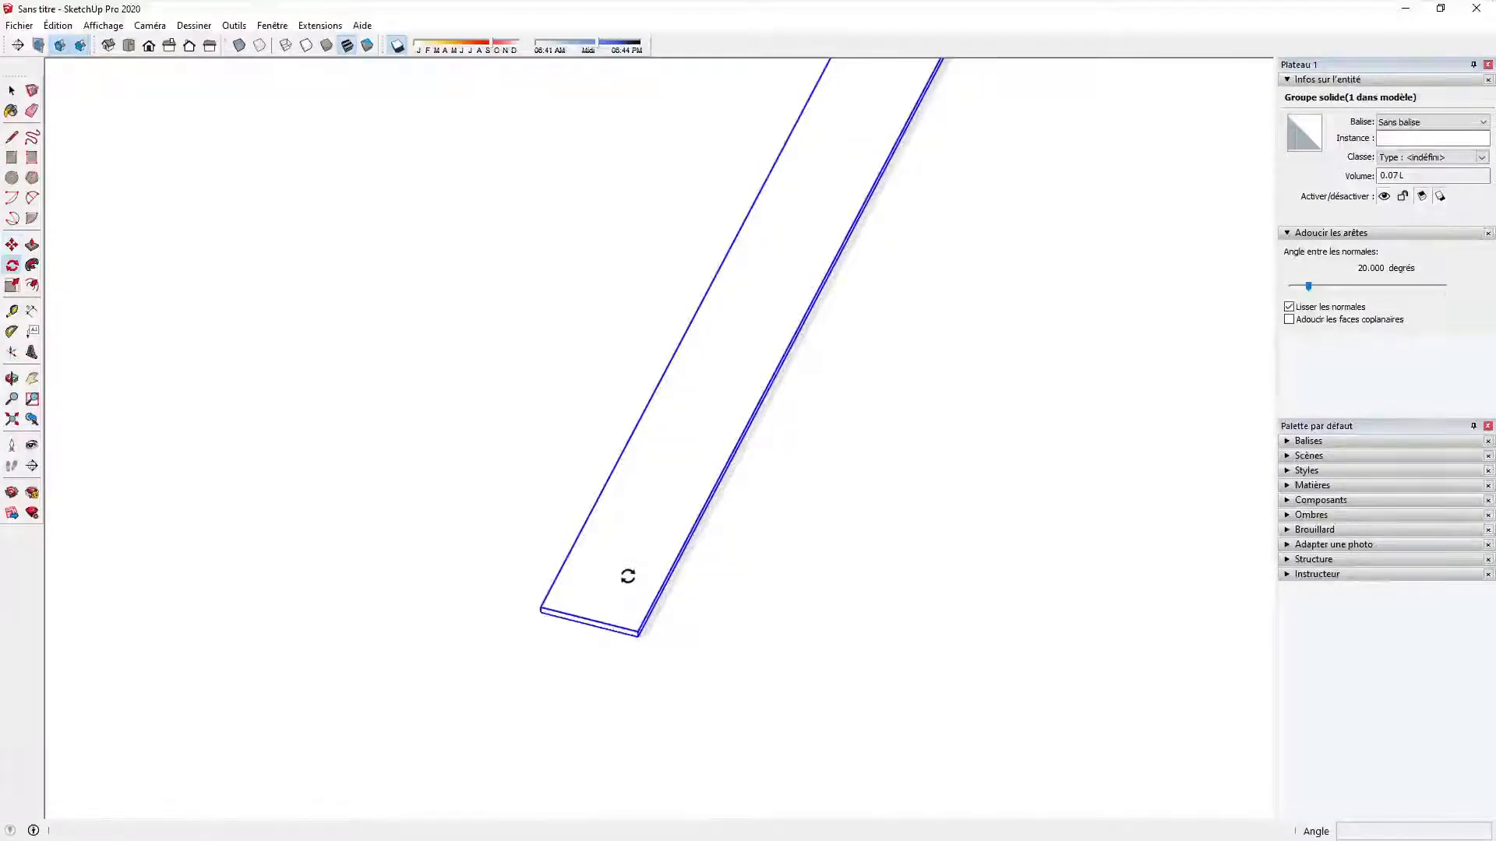
left_click(326, 44)
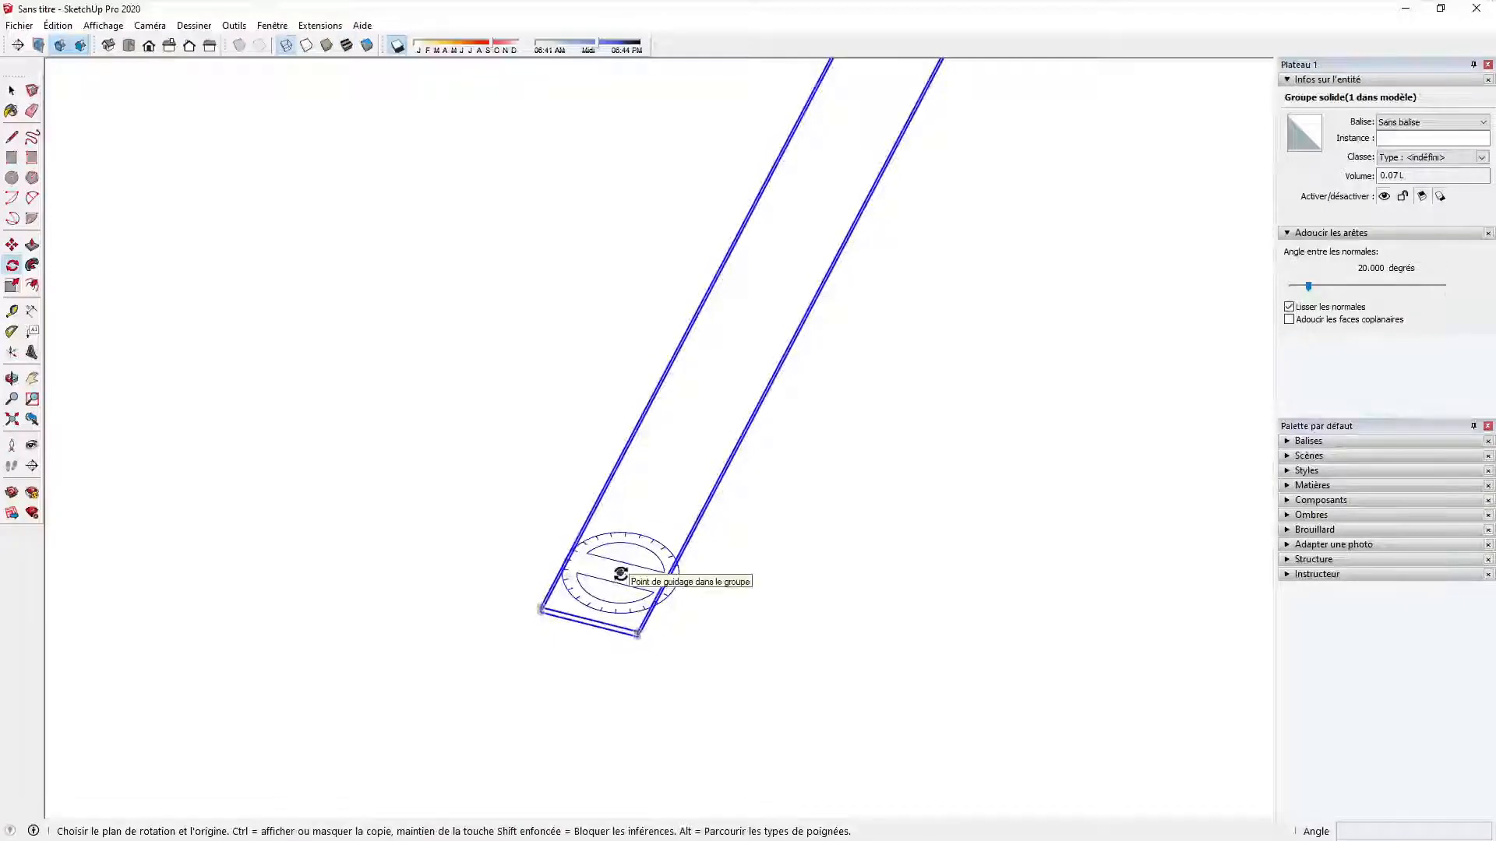
left_click(621, 573)
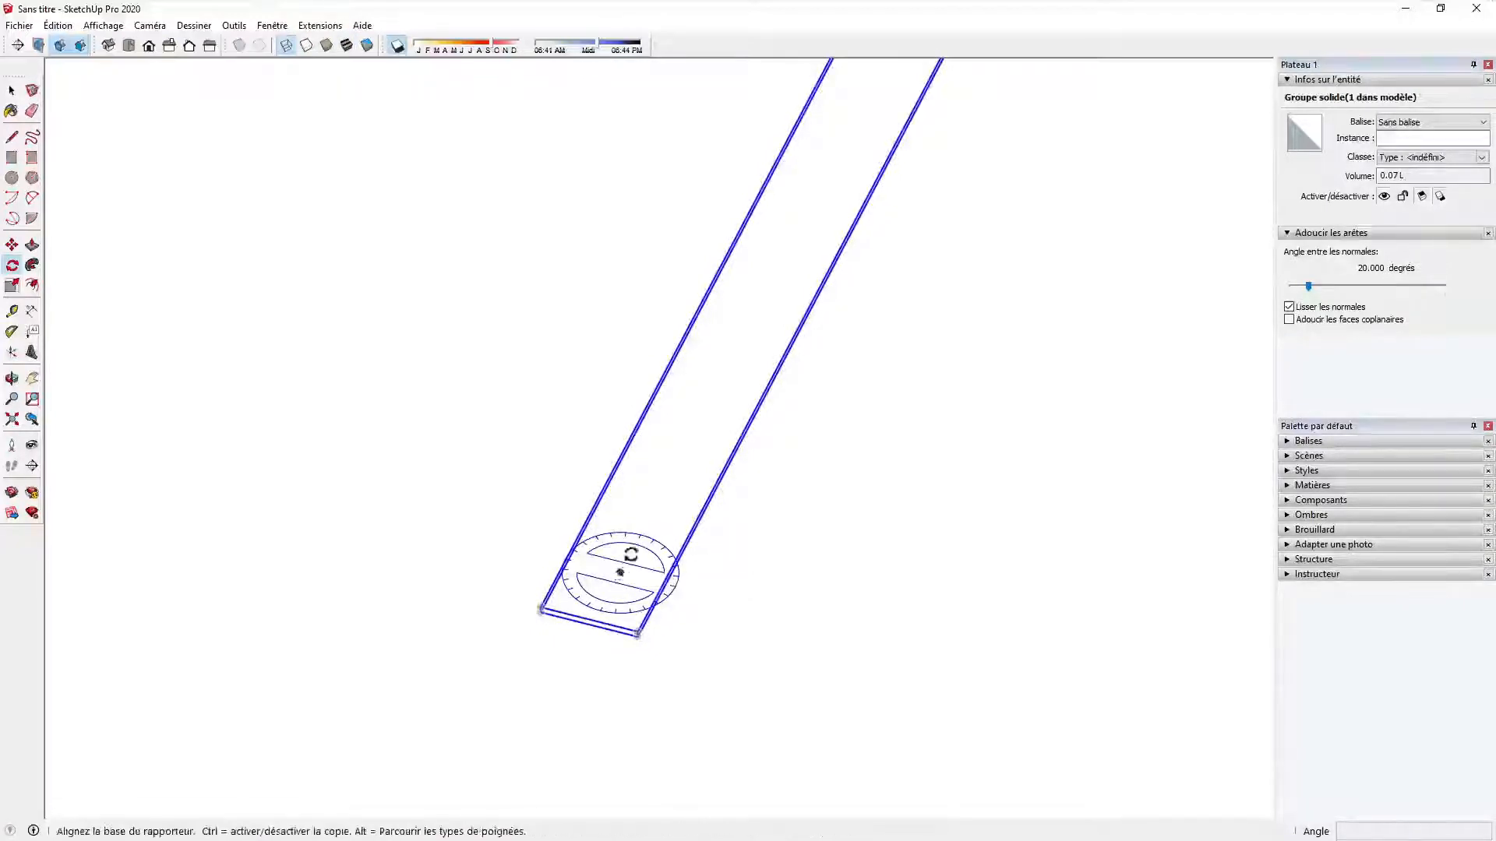
left_click(684, 449)
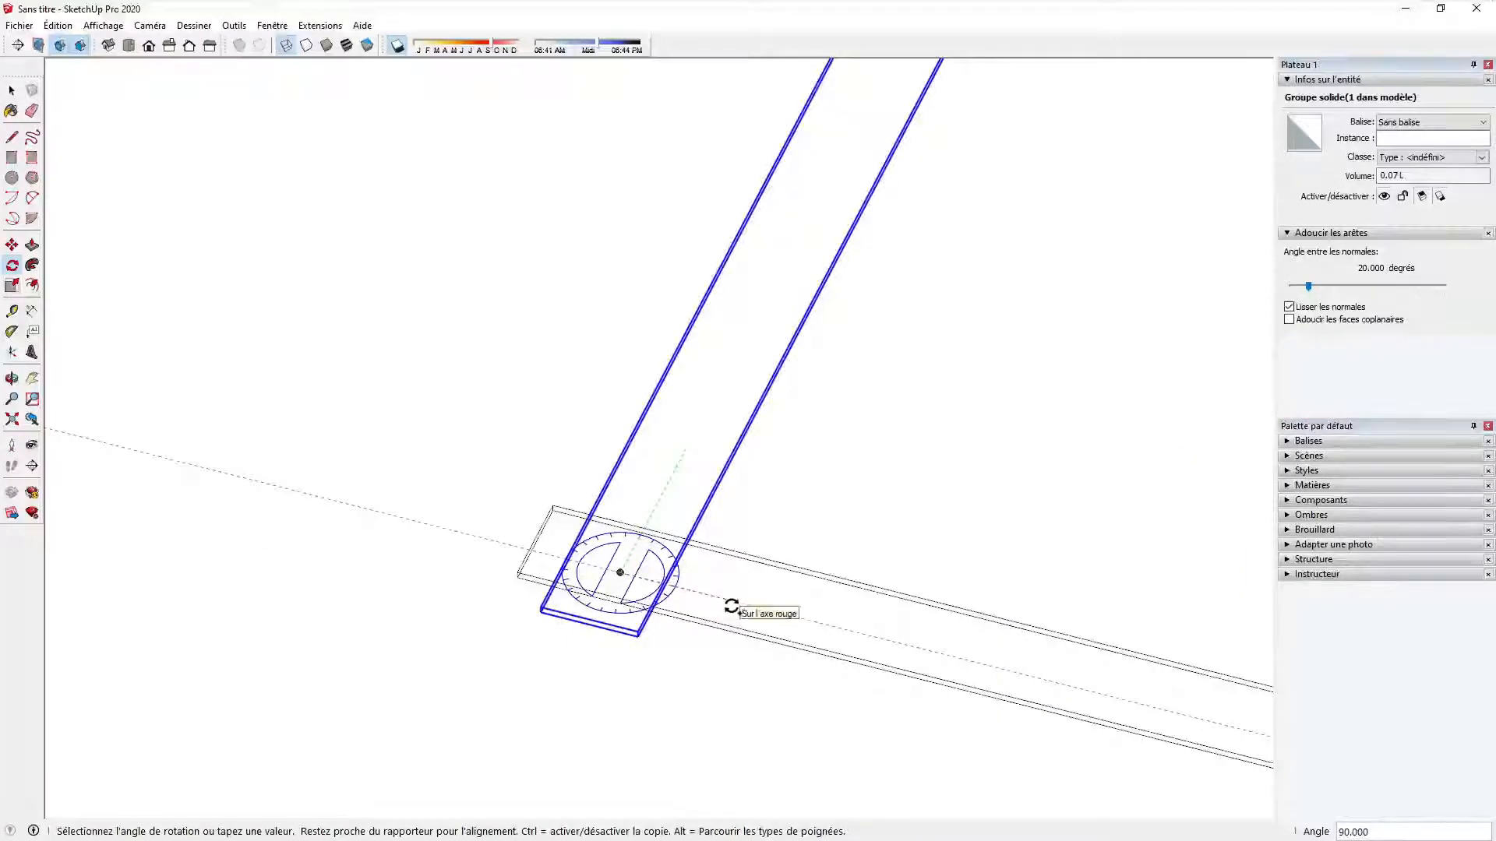
left_click(952, 654)
scroll(667, 575, "down", 5)
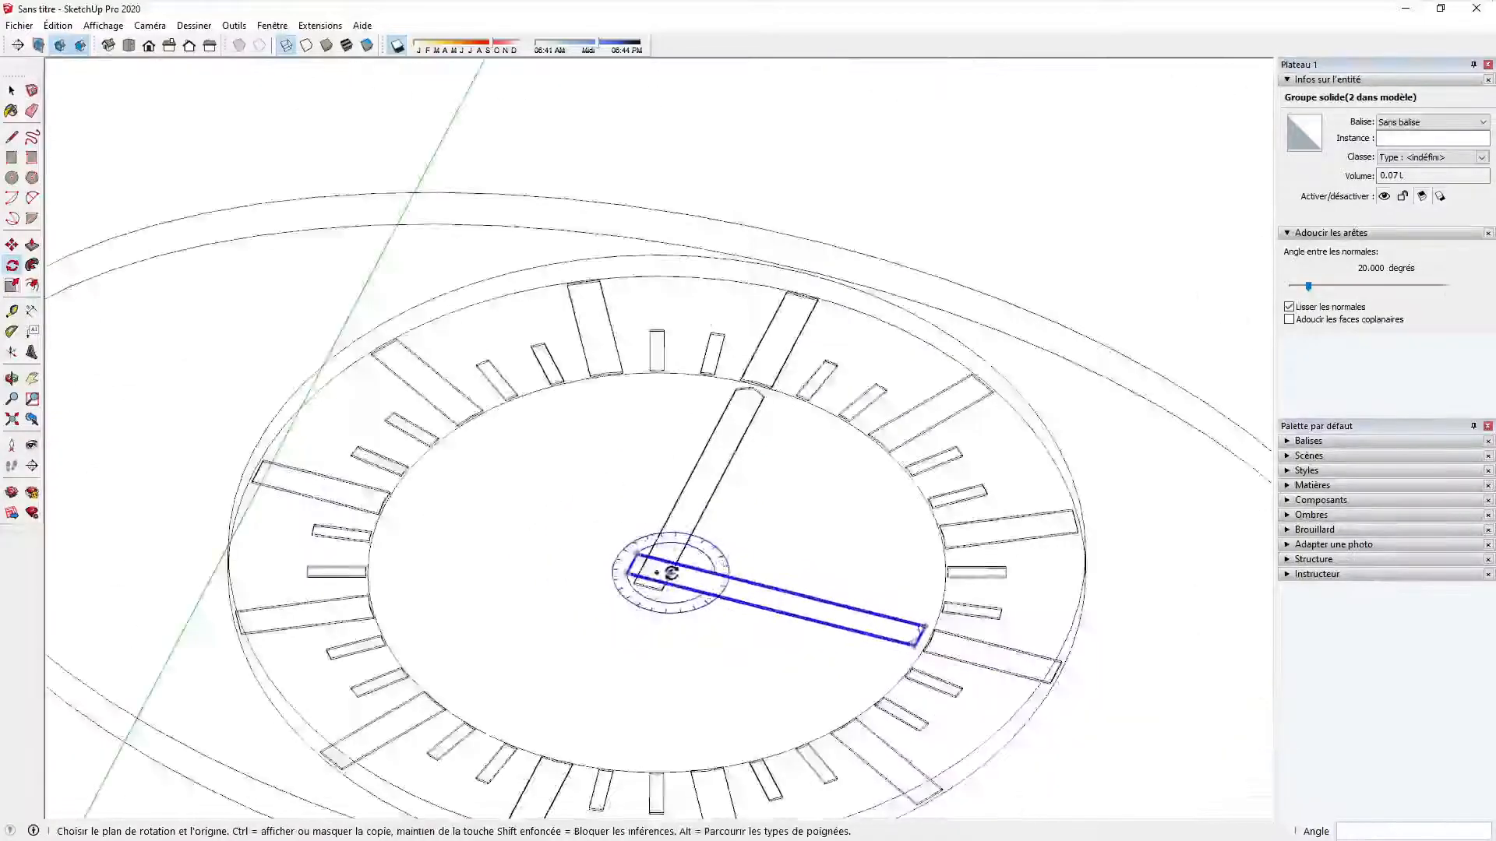
Step: Raise the copied hand vertically by about 0.73 cm so it sits above the first one
scroll(874, 601, "up", 6)
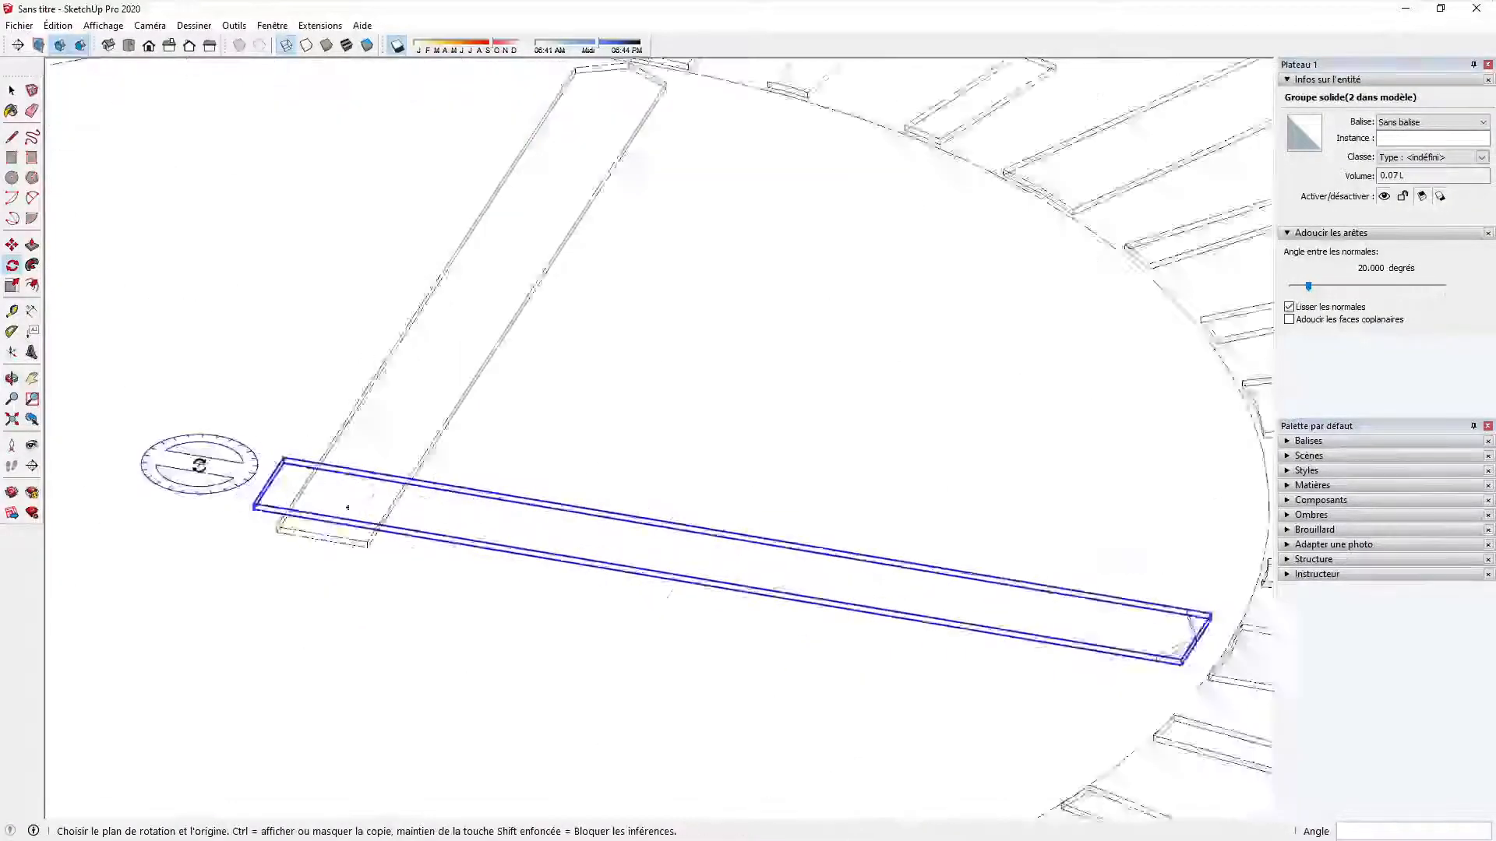
key("m")
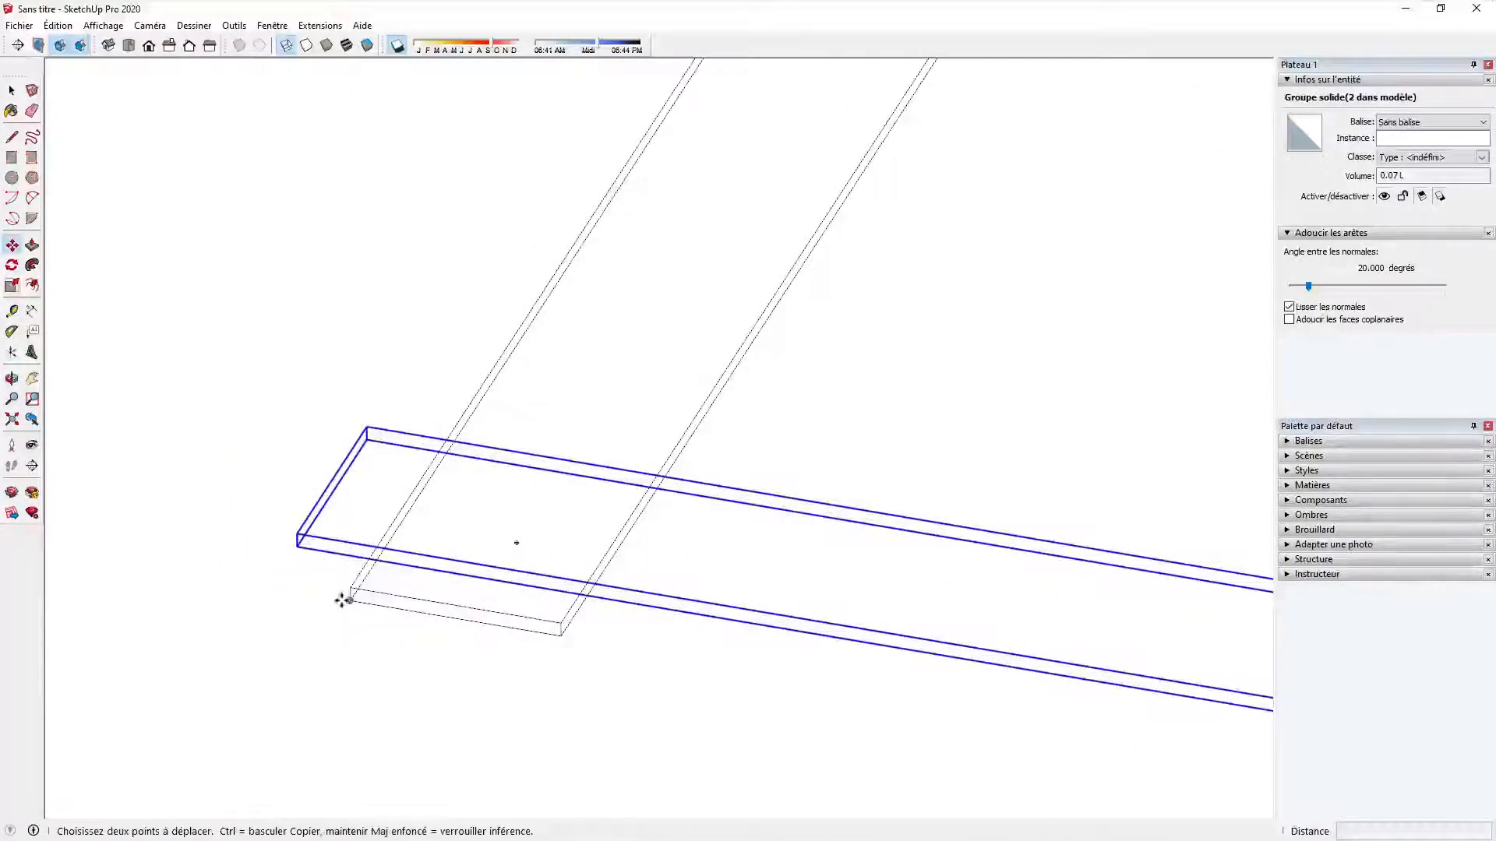
key("w")
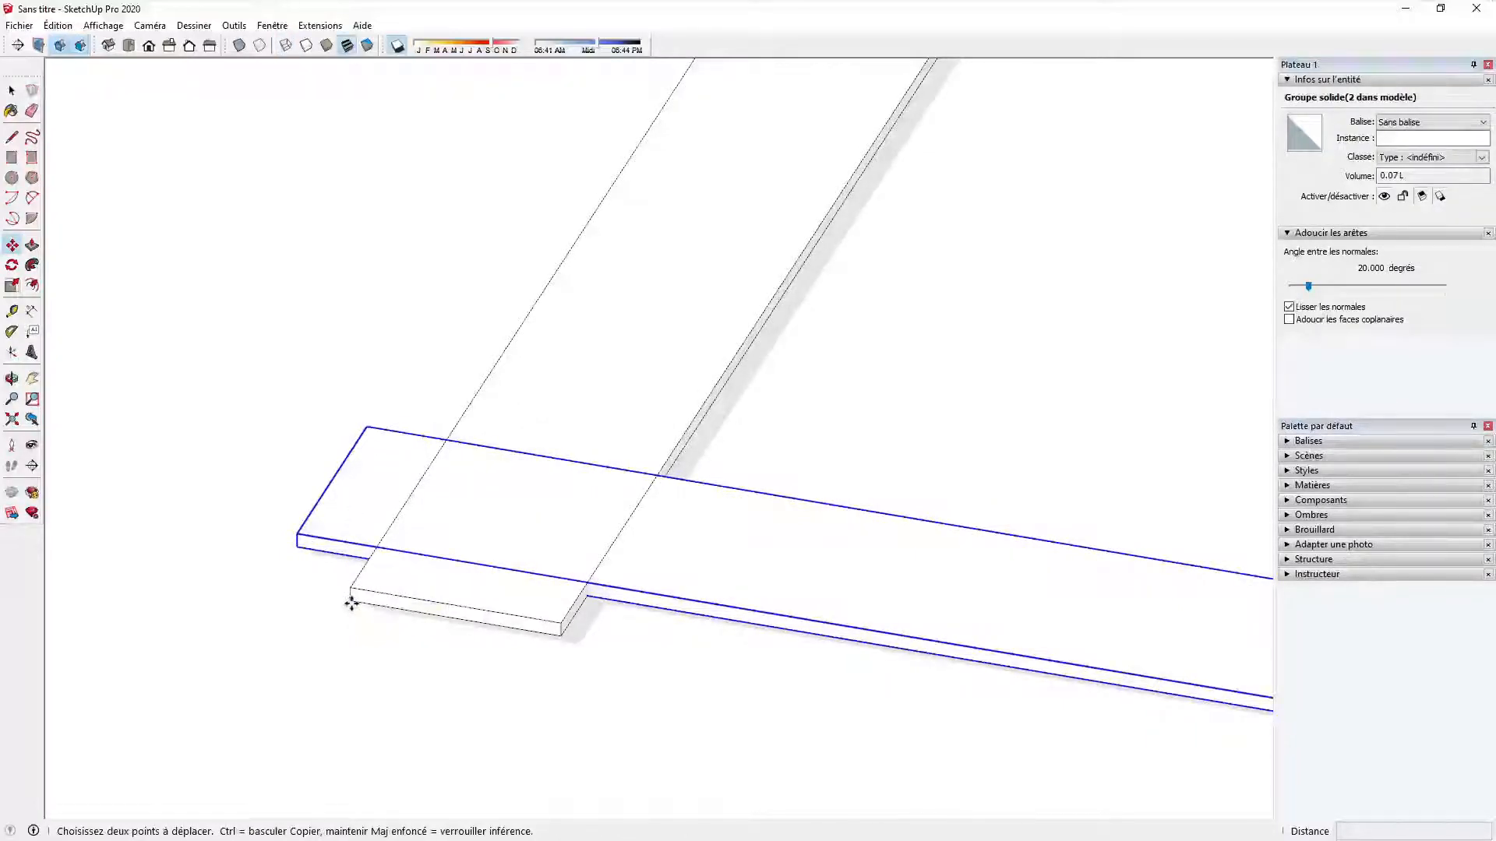
left_click(351, 597)
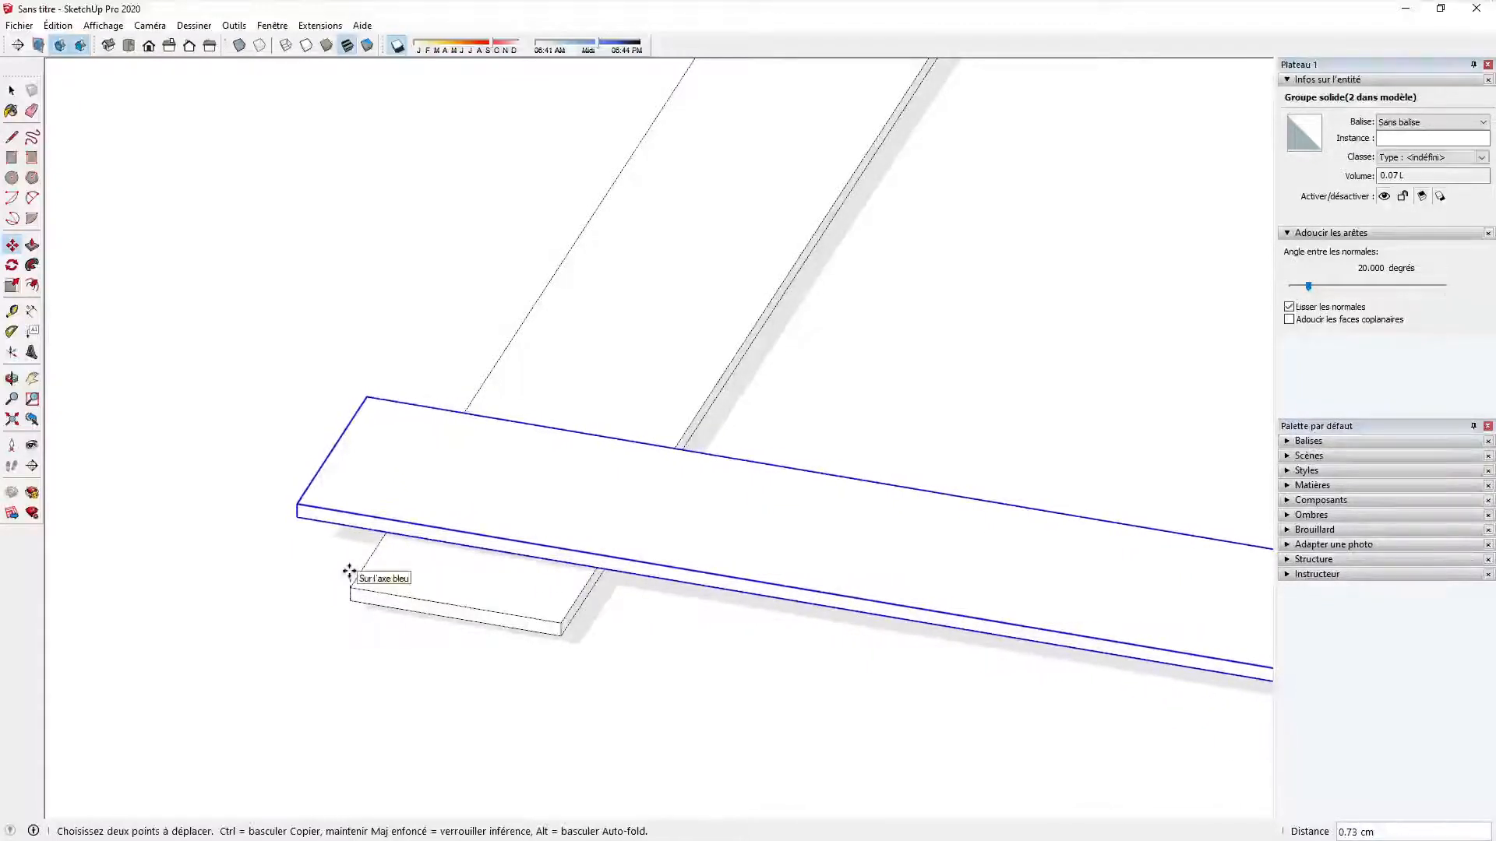
left_click(350, 572)
scroll(323, 566, "down", 4)
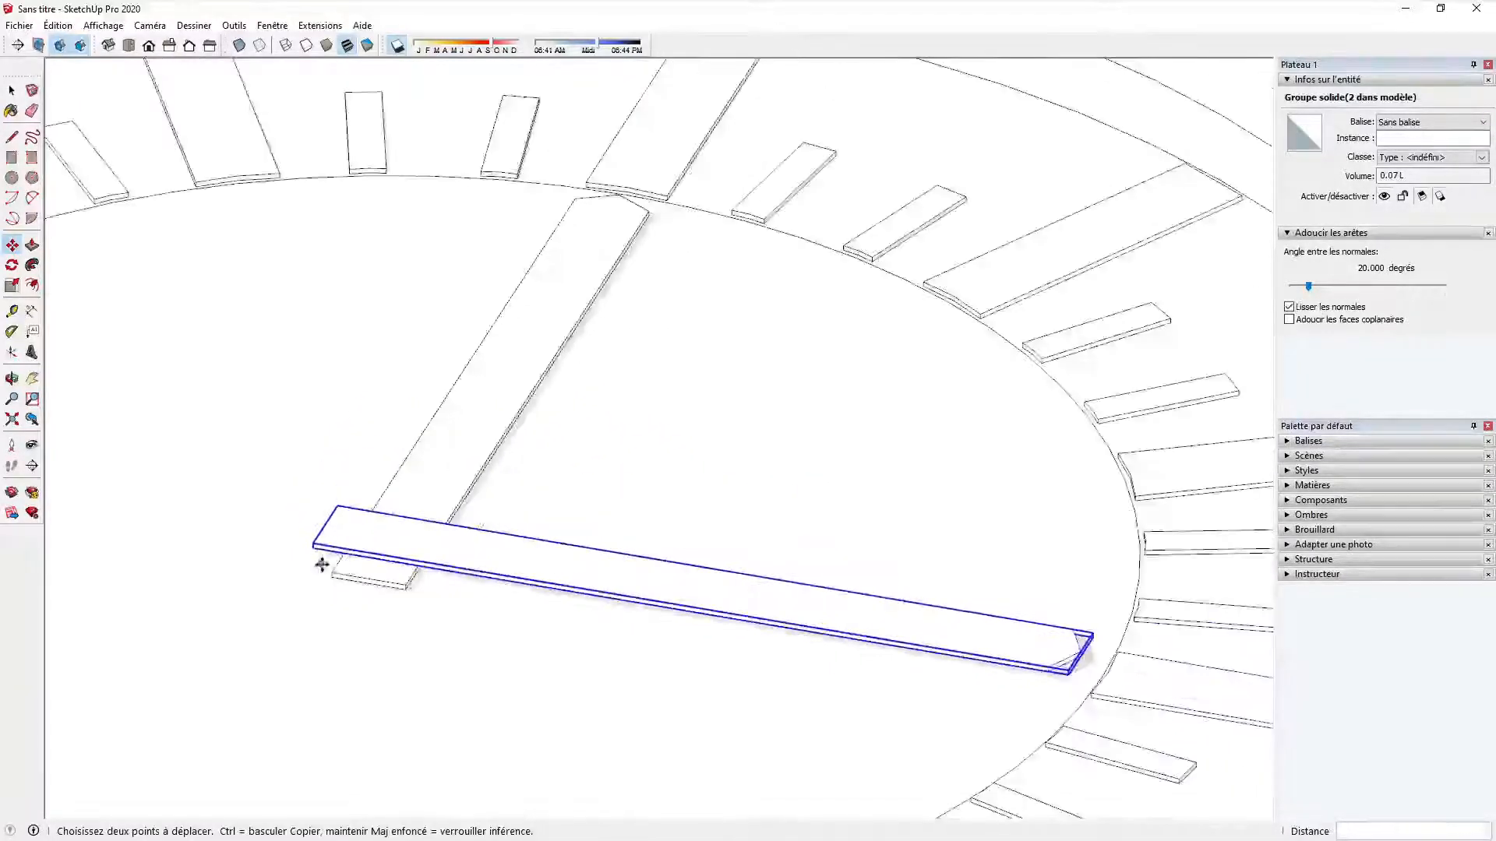
Step: Shorten the copied hand by moving its pointed end about 10.29 cm towards the dial's centre
middle_click_drag(324, 567, 563, 620)
key("space")
middle_click_drag(1025, 614, 715, 618, "shift")
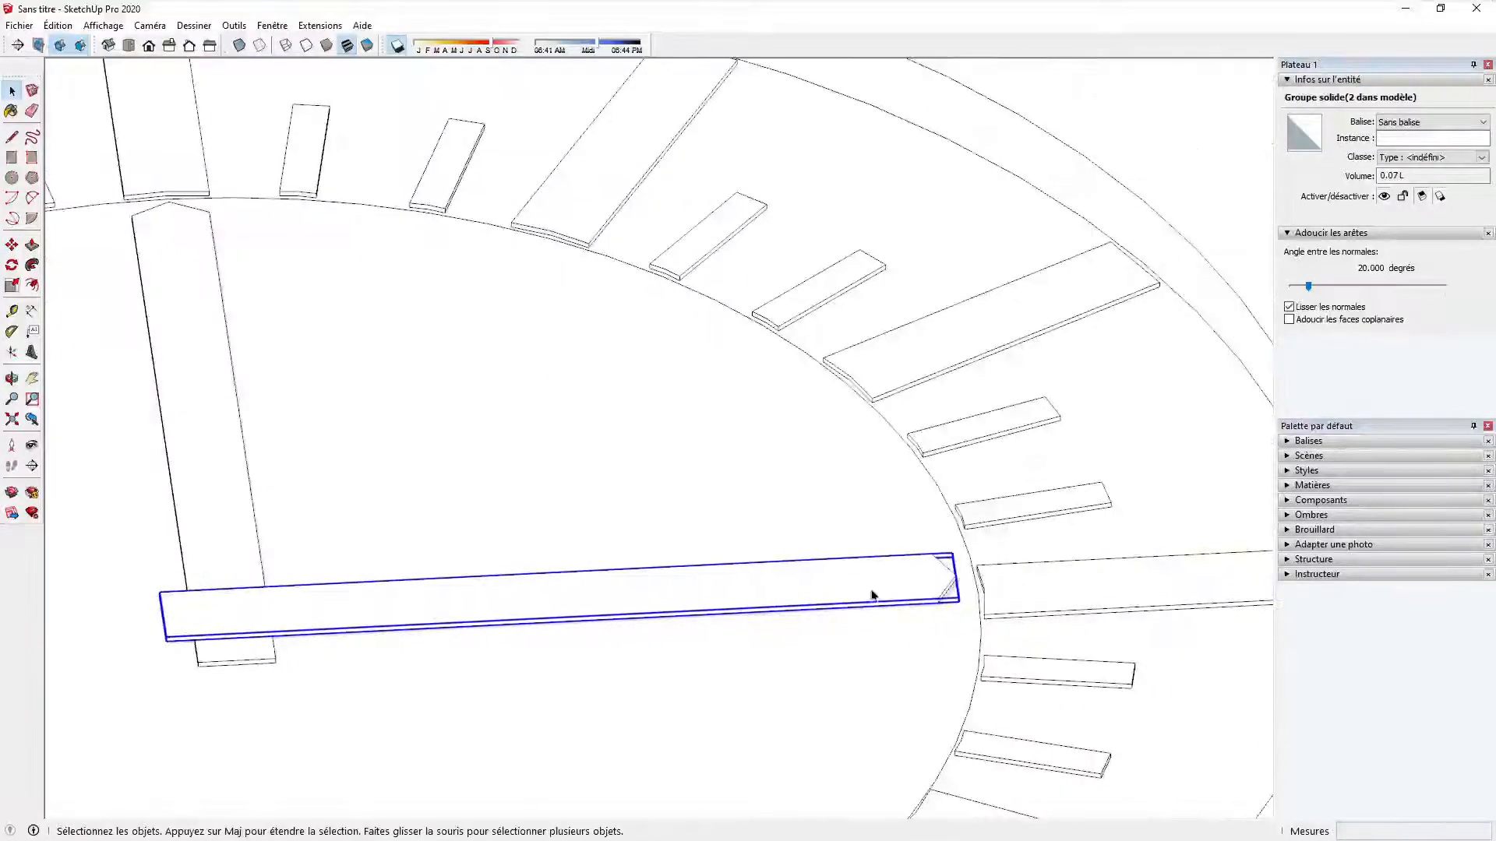
double_click(874, 586)
left_click_drag(868, 512, 1008, 649)
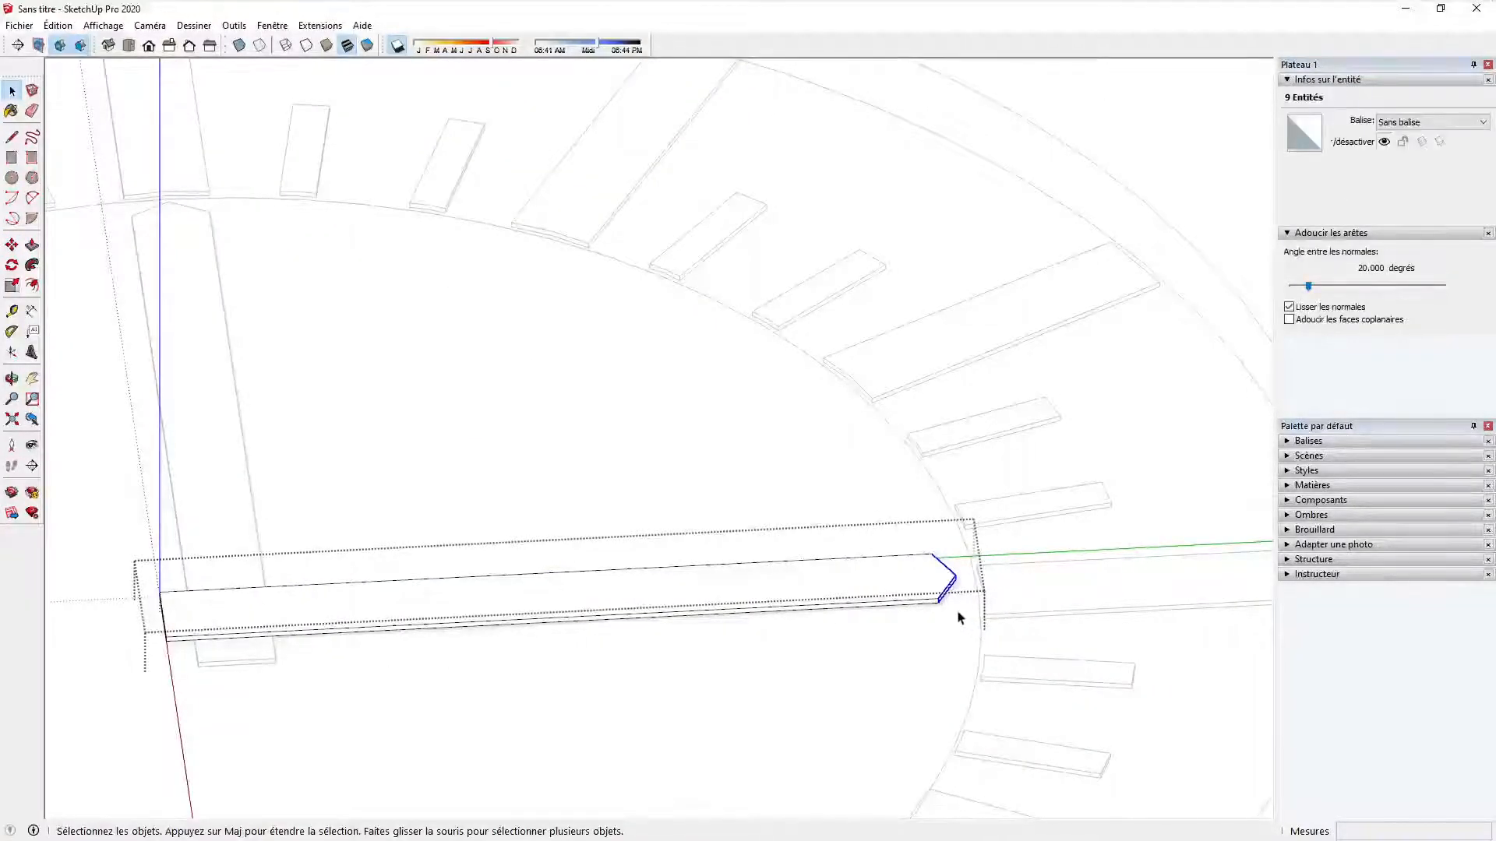
key("m")
left_click(937, 596)
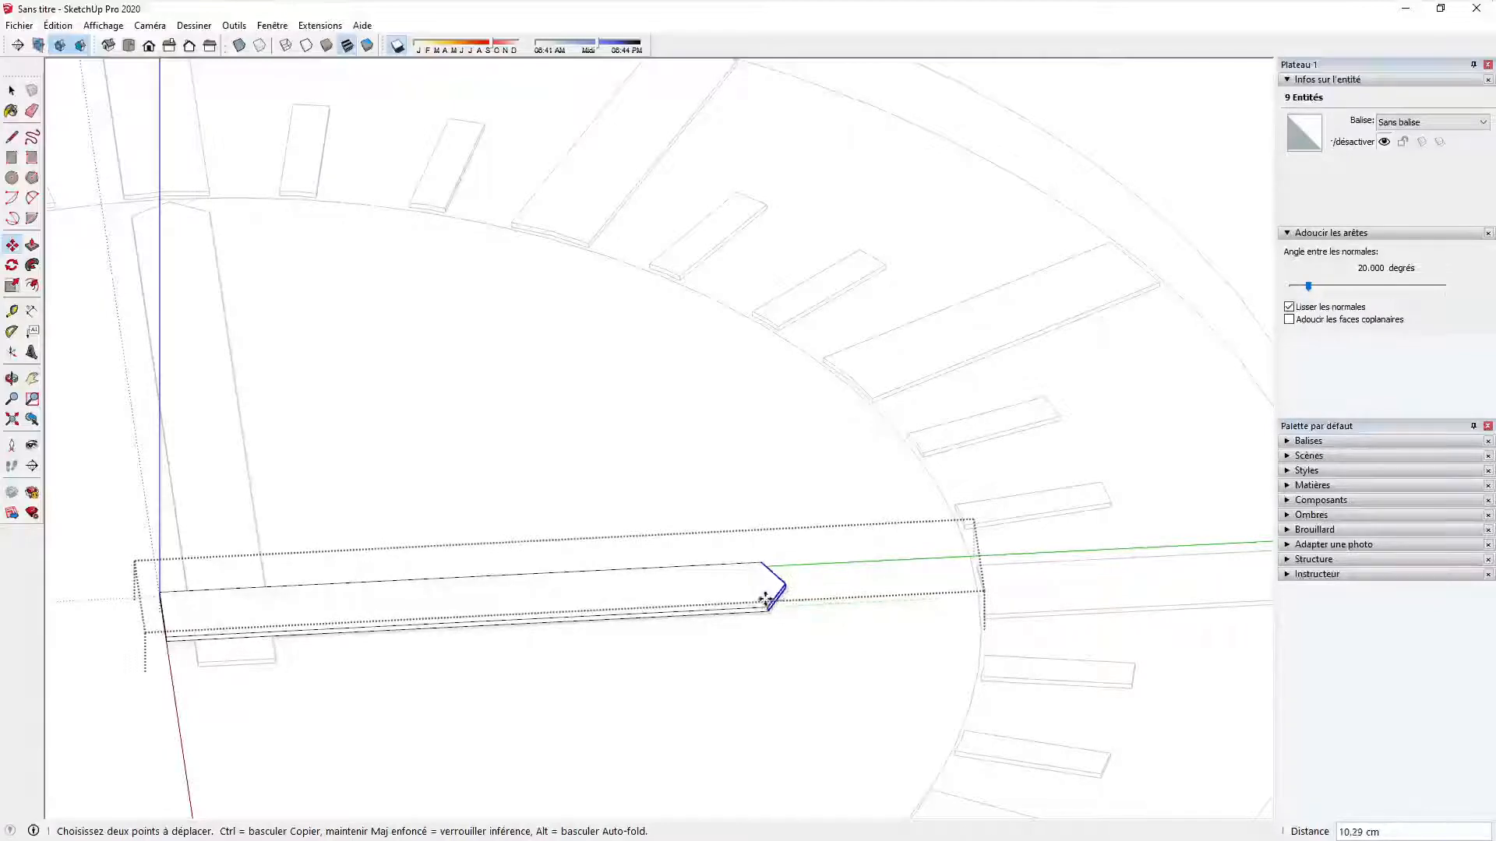
left_click(764, 604)
key("space")
key("Escape")
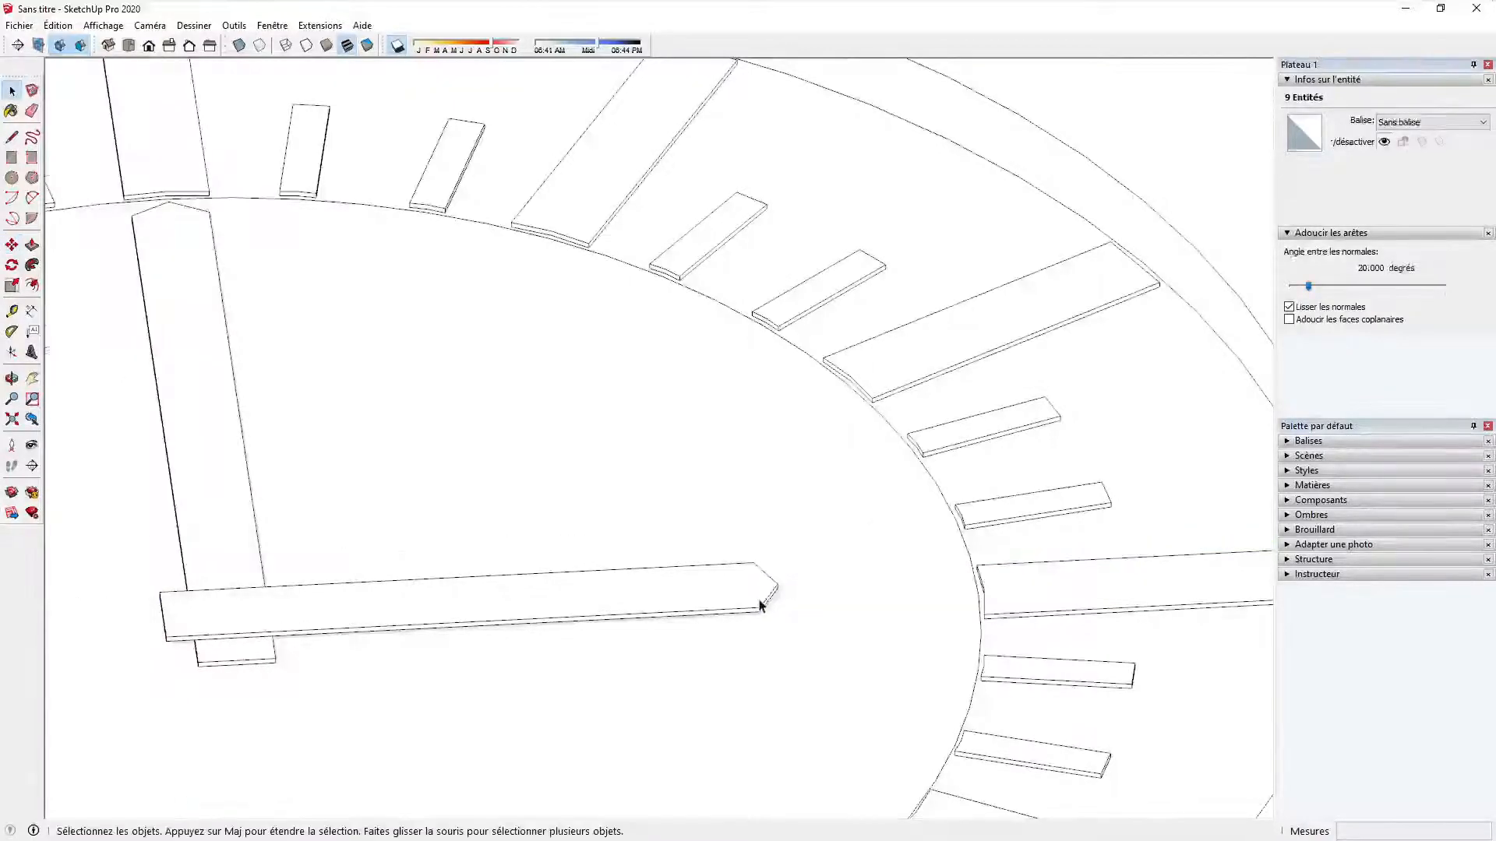
Step: Inside the oval body group, retrace one edge segment of the dial opening's upper rim to close it with a face
scroll(762, 606, "down", 4)
middle_click_drag(762, 605, 503, 642)
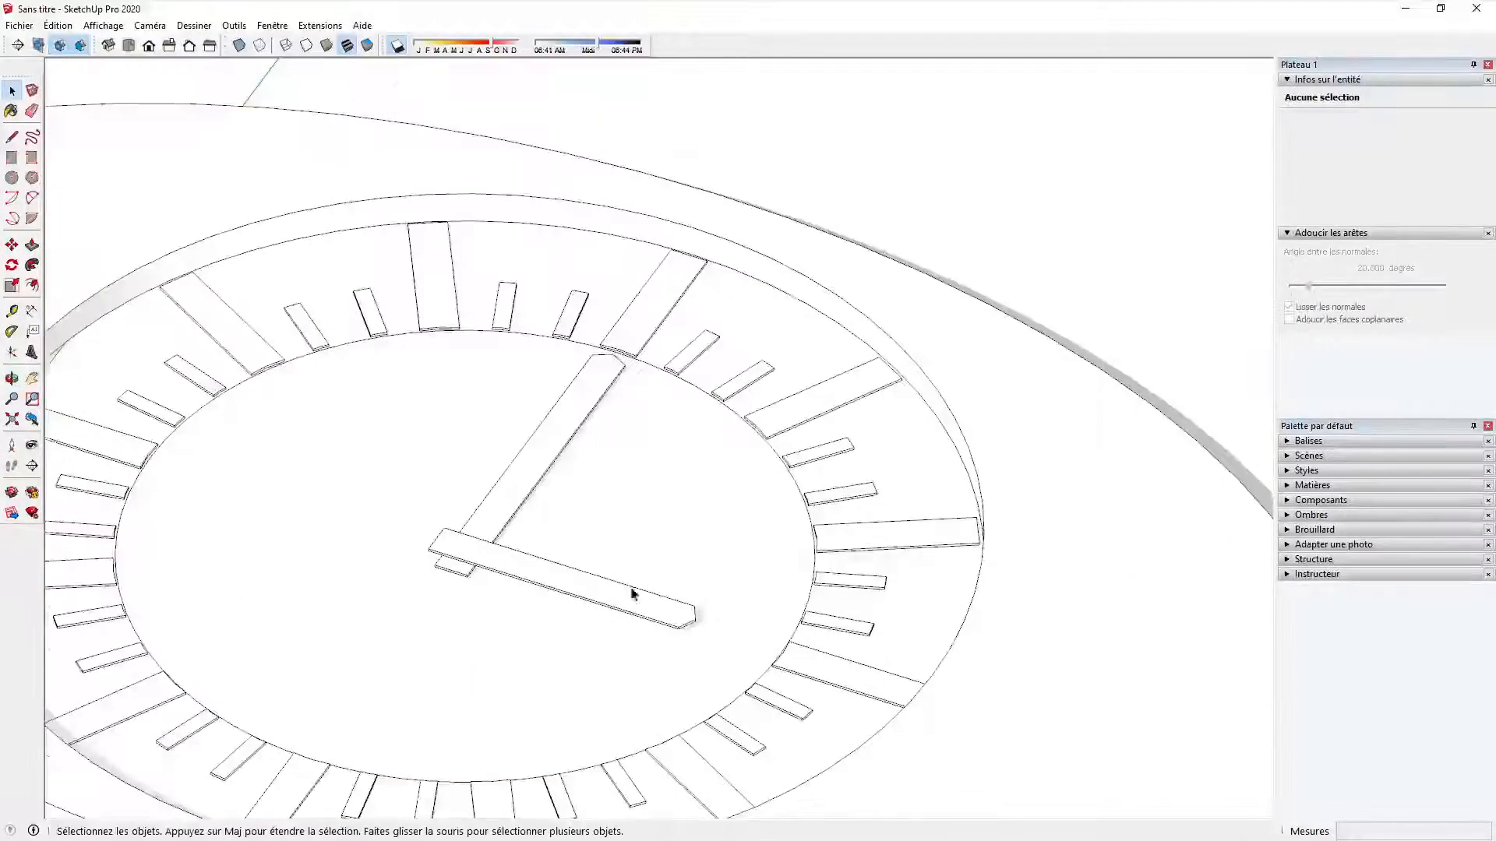
scroll(675, 571, "down", 3)
middle_click_drag(518, 573, 544, 591)
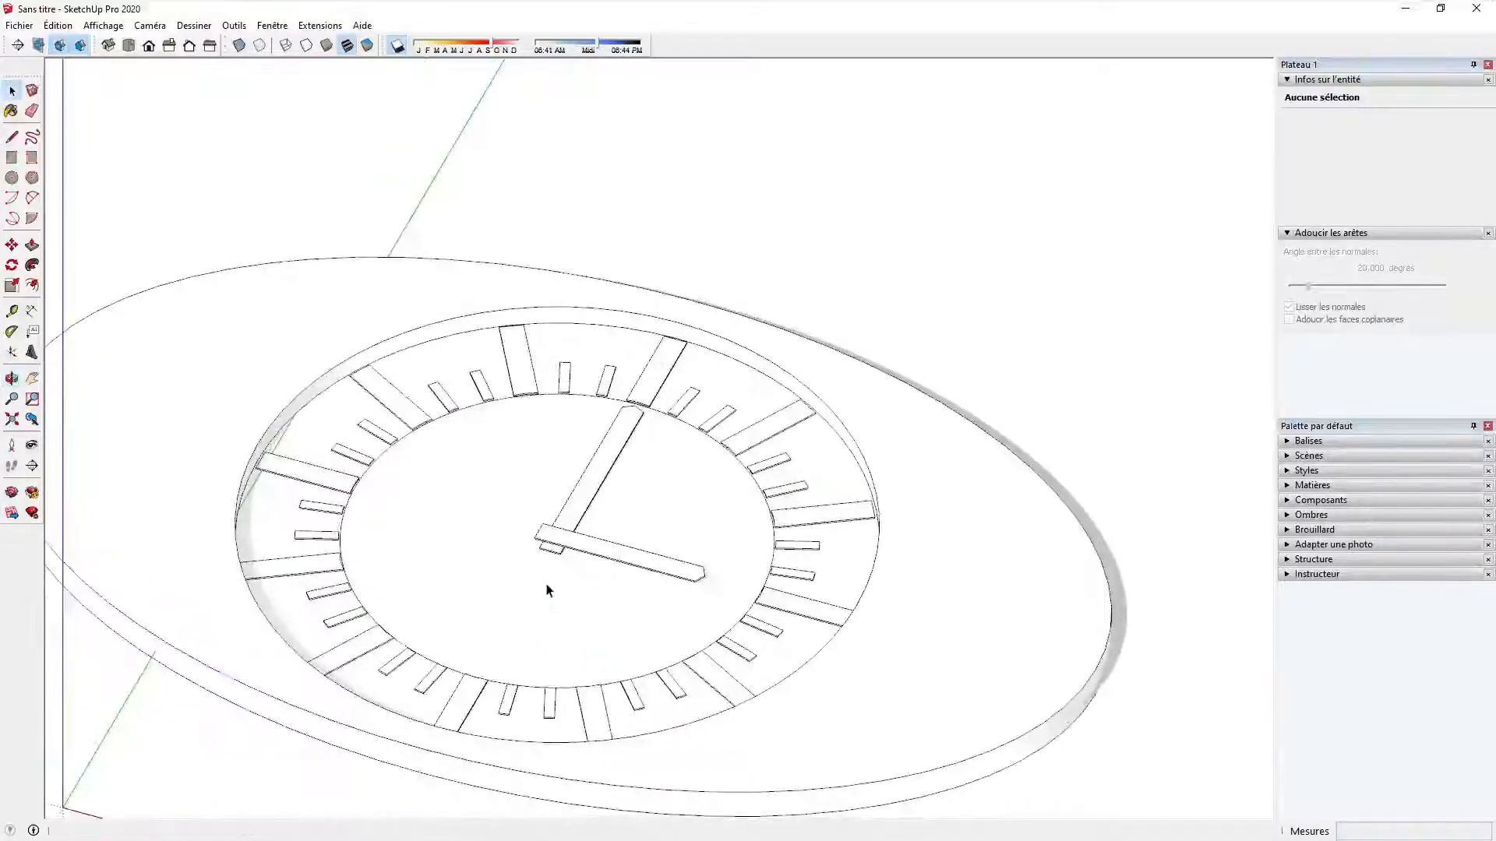
left_click(874, 451)
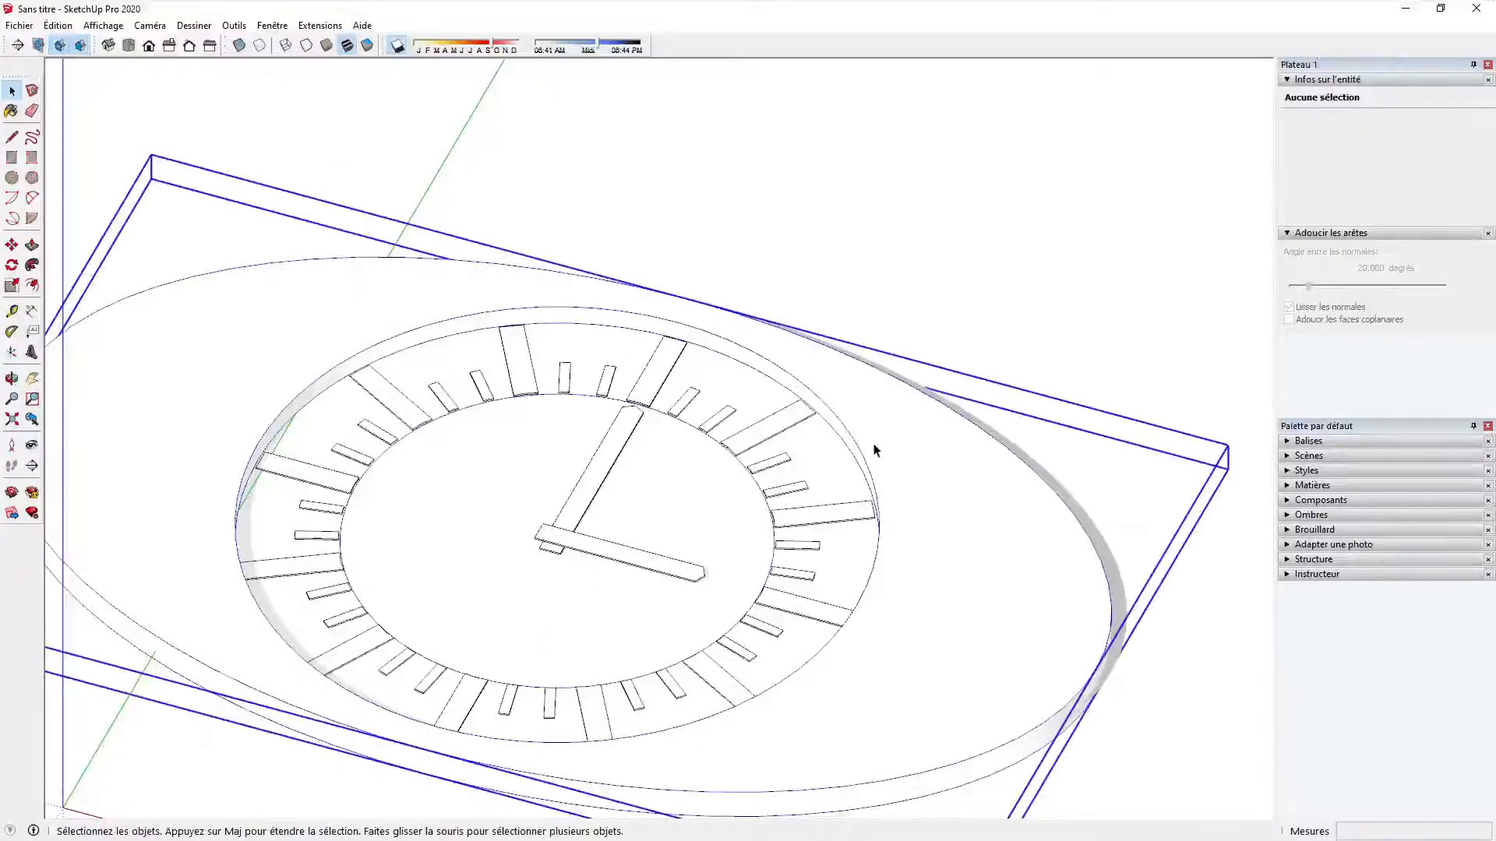
middle_click_drag(875, 444, 949, 398, "shift")
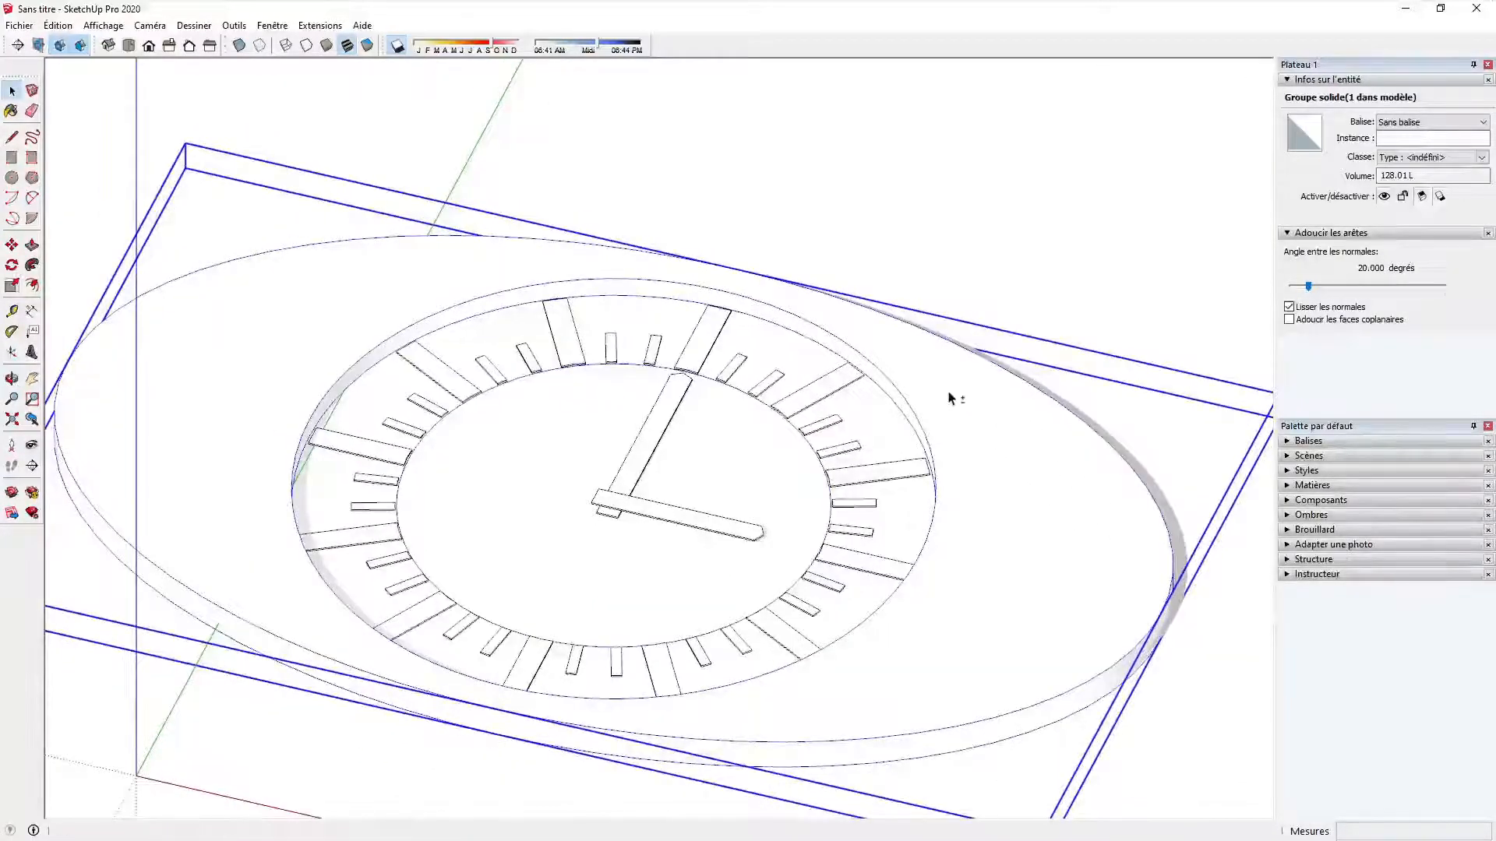
double_click(950, 398)
scroll(920, 390, "up", 6)
middle_click_drag(871, 408, 869, 409)
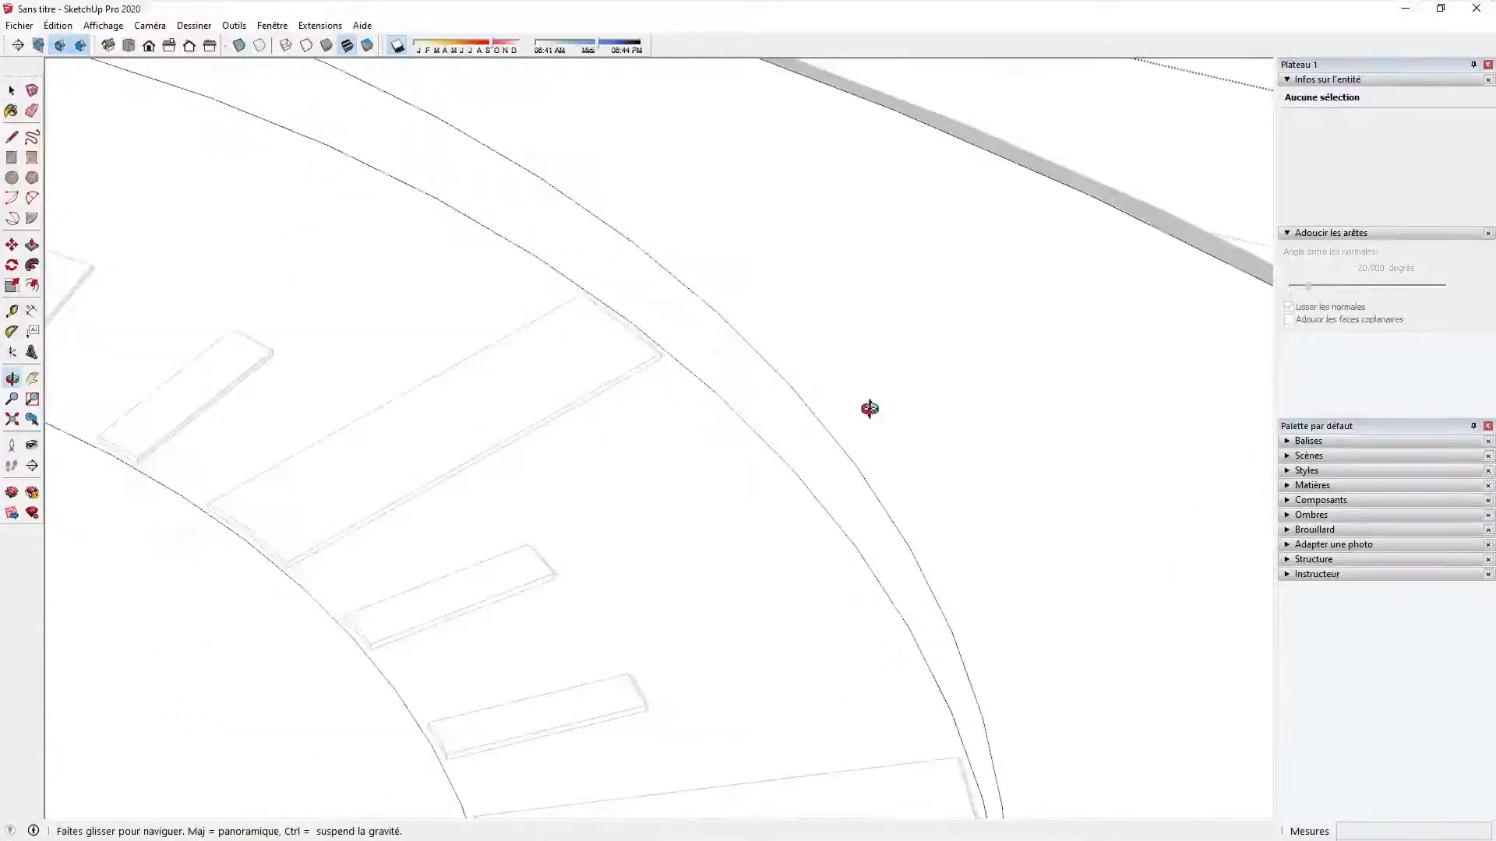
key("l")
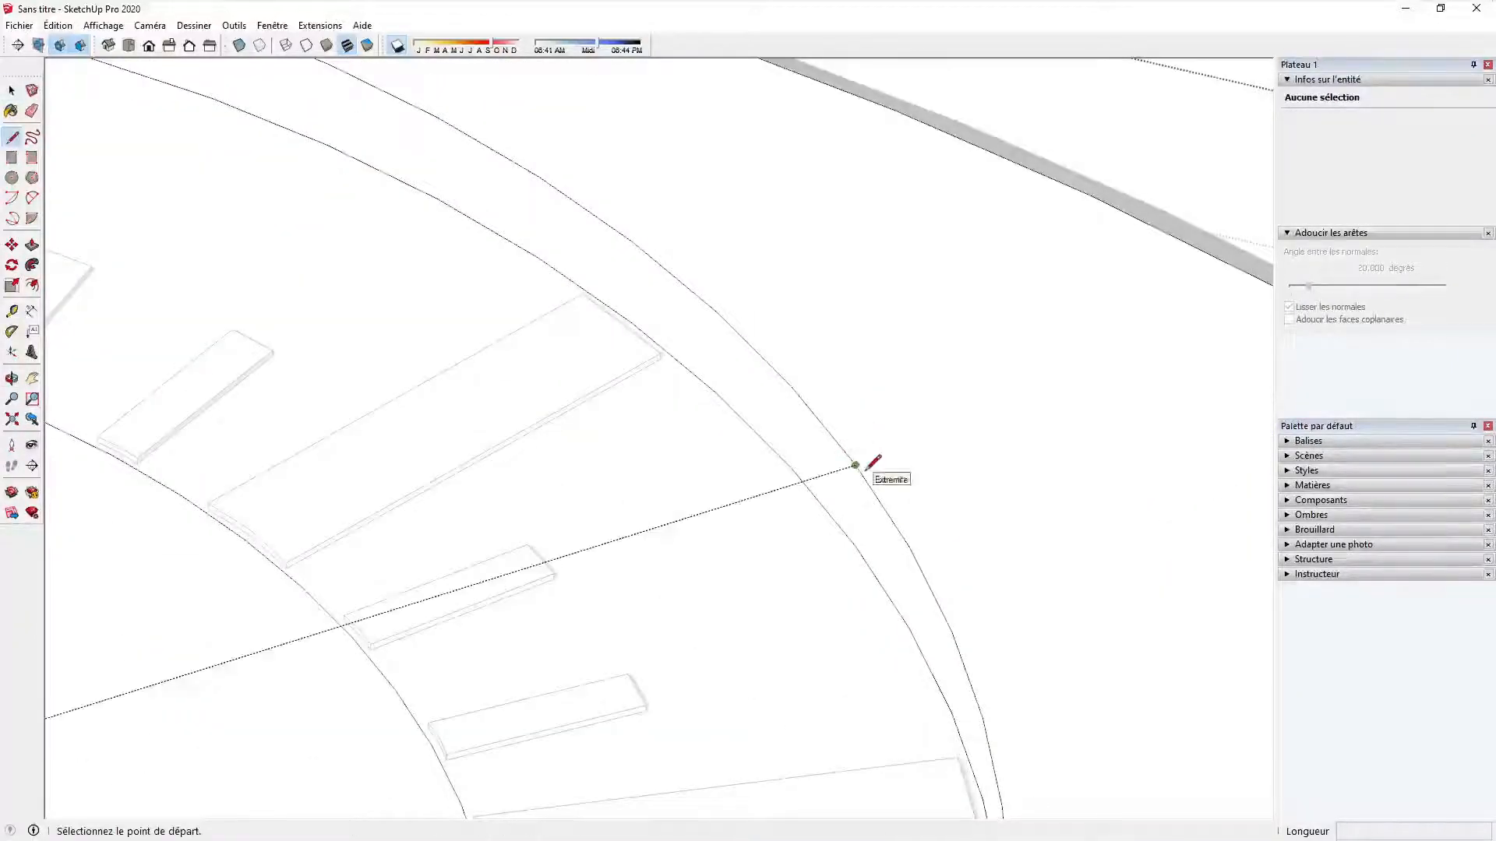
left_click(856, 465)
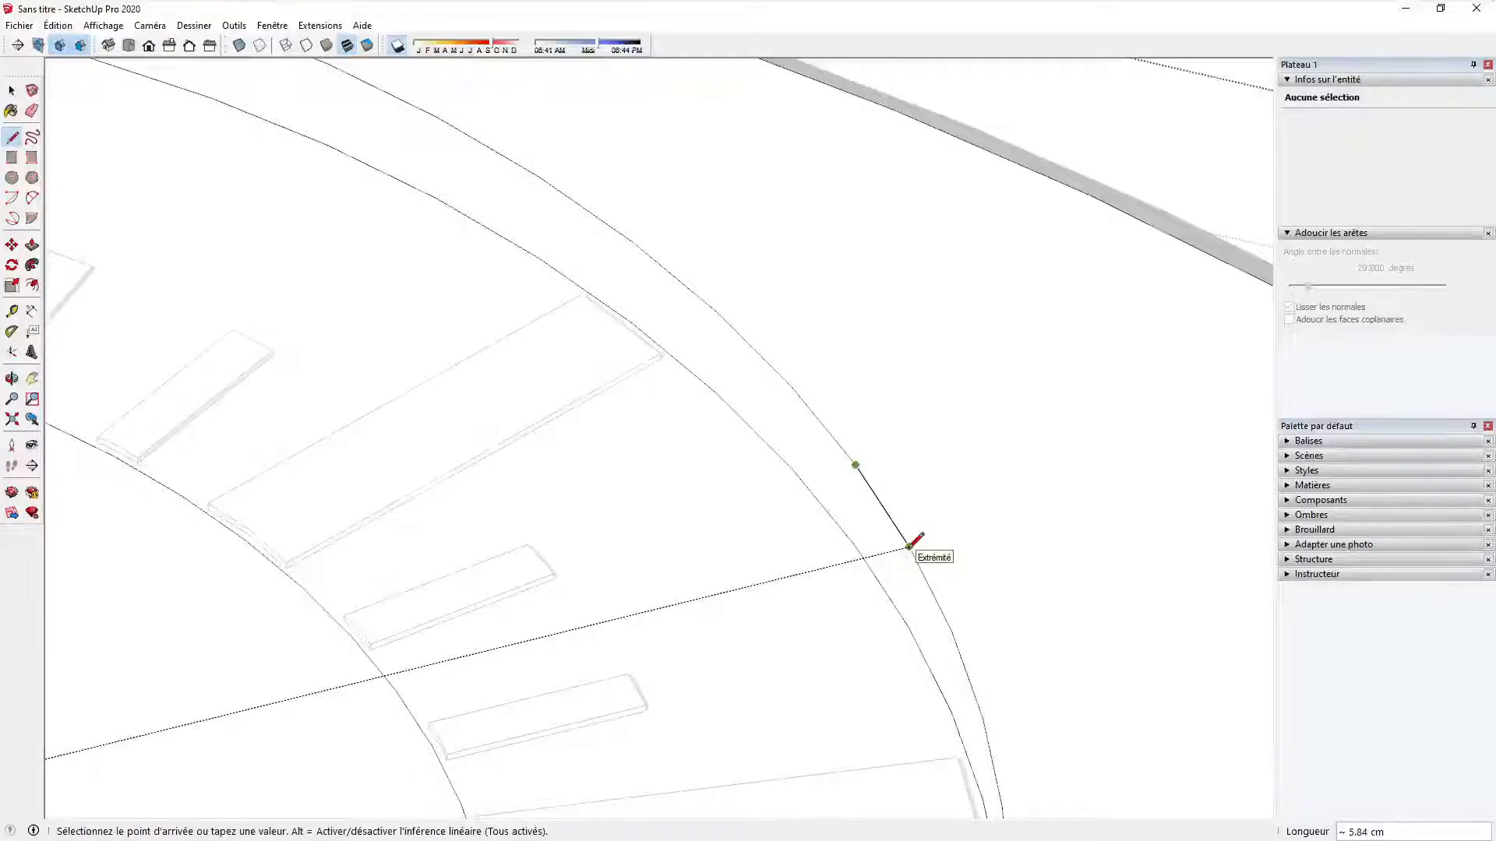
left_click(909, 547)
scroll(909, 499, "down", 4)
key("space")
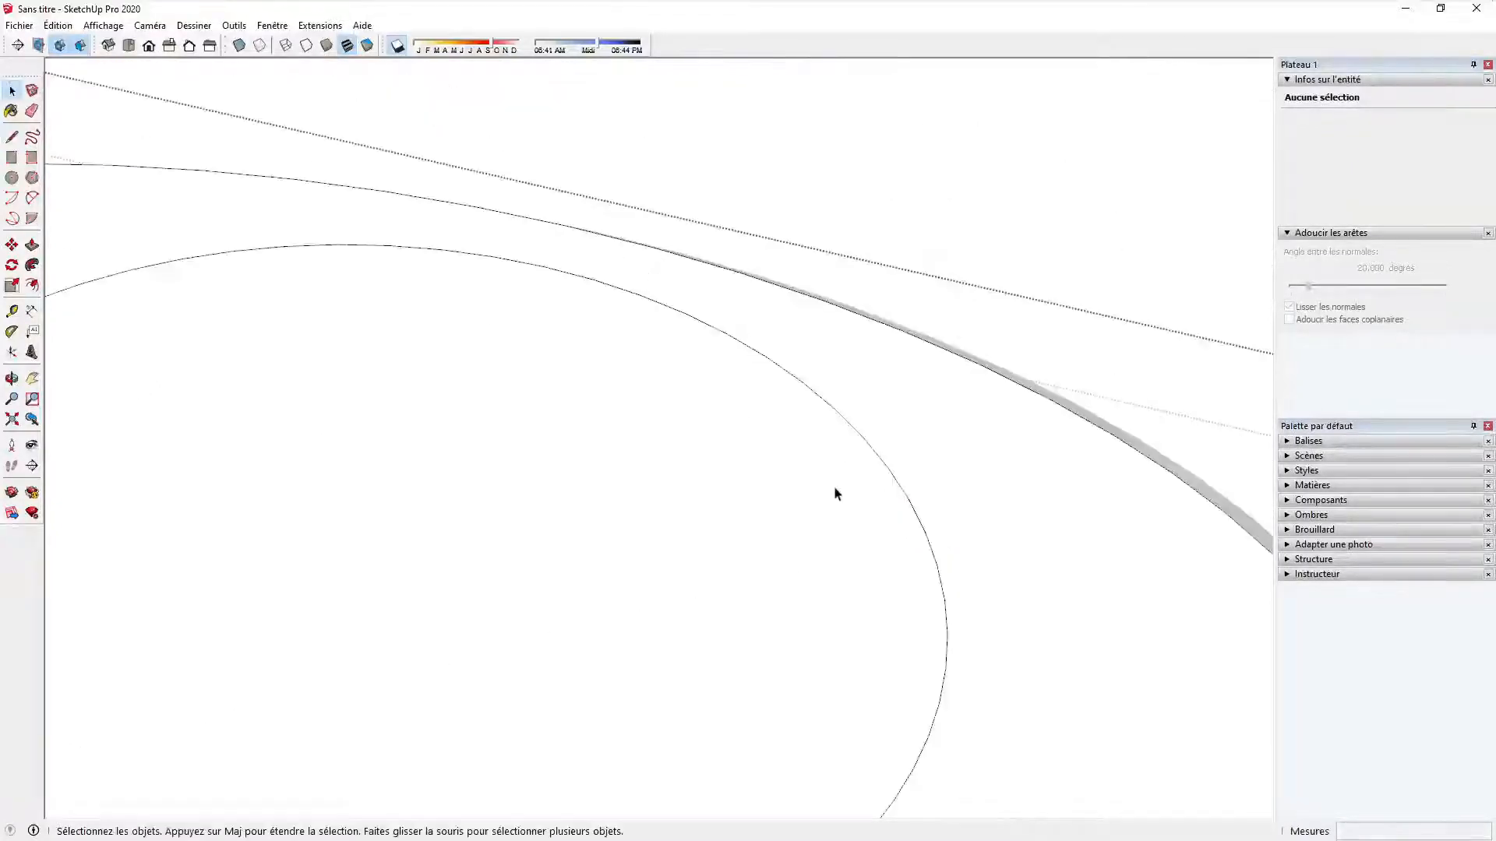
Step: Cut the new circular face out of the body group, paste it in place outside and make it a group
left_click(834, 494)
scroll(835, 494, "down", 3)
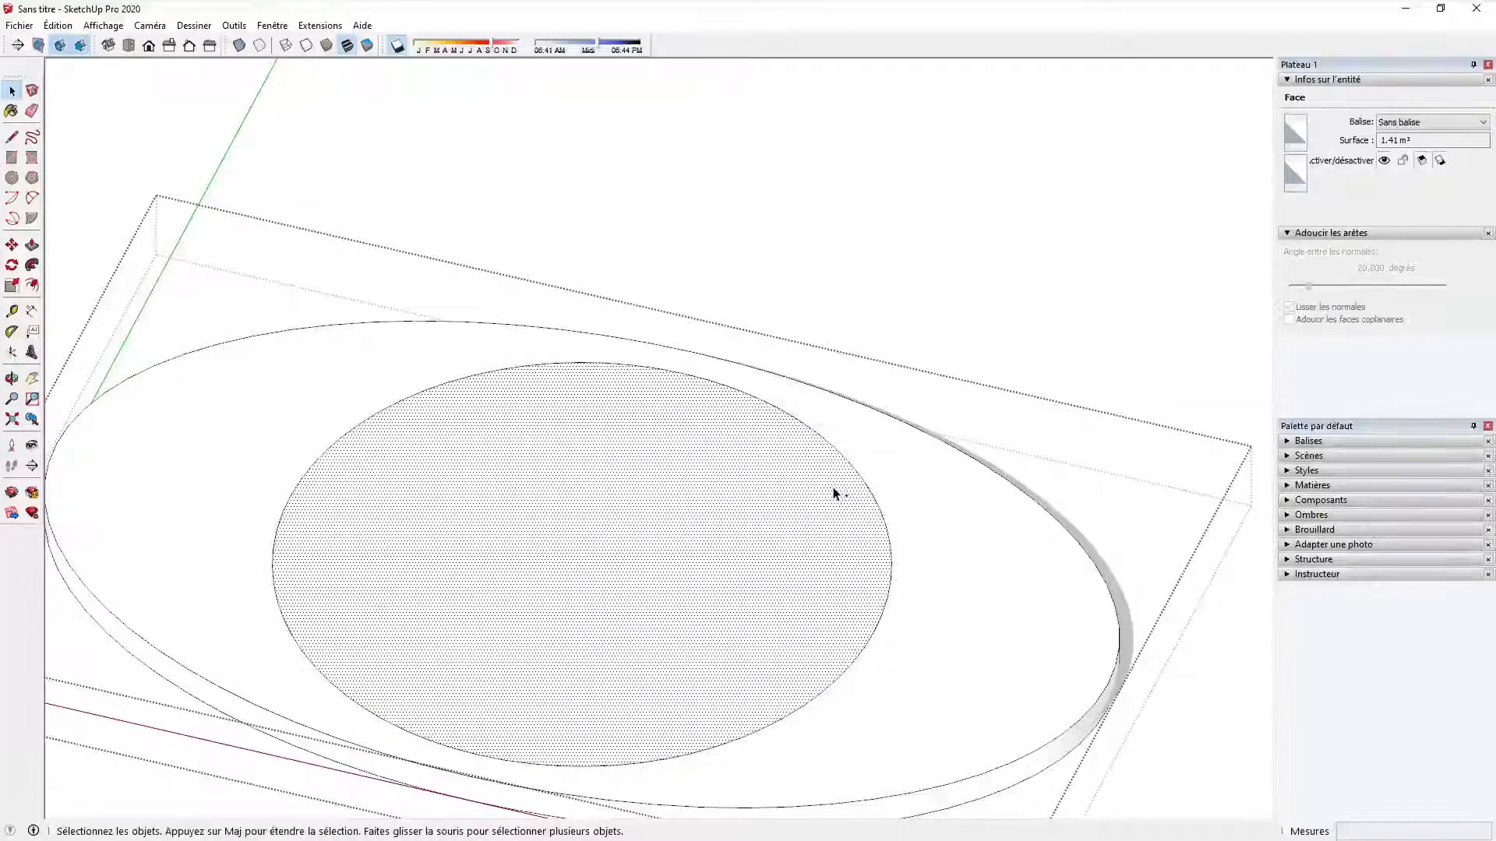
key("Delete")
key("Escape")
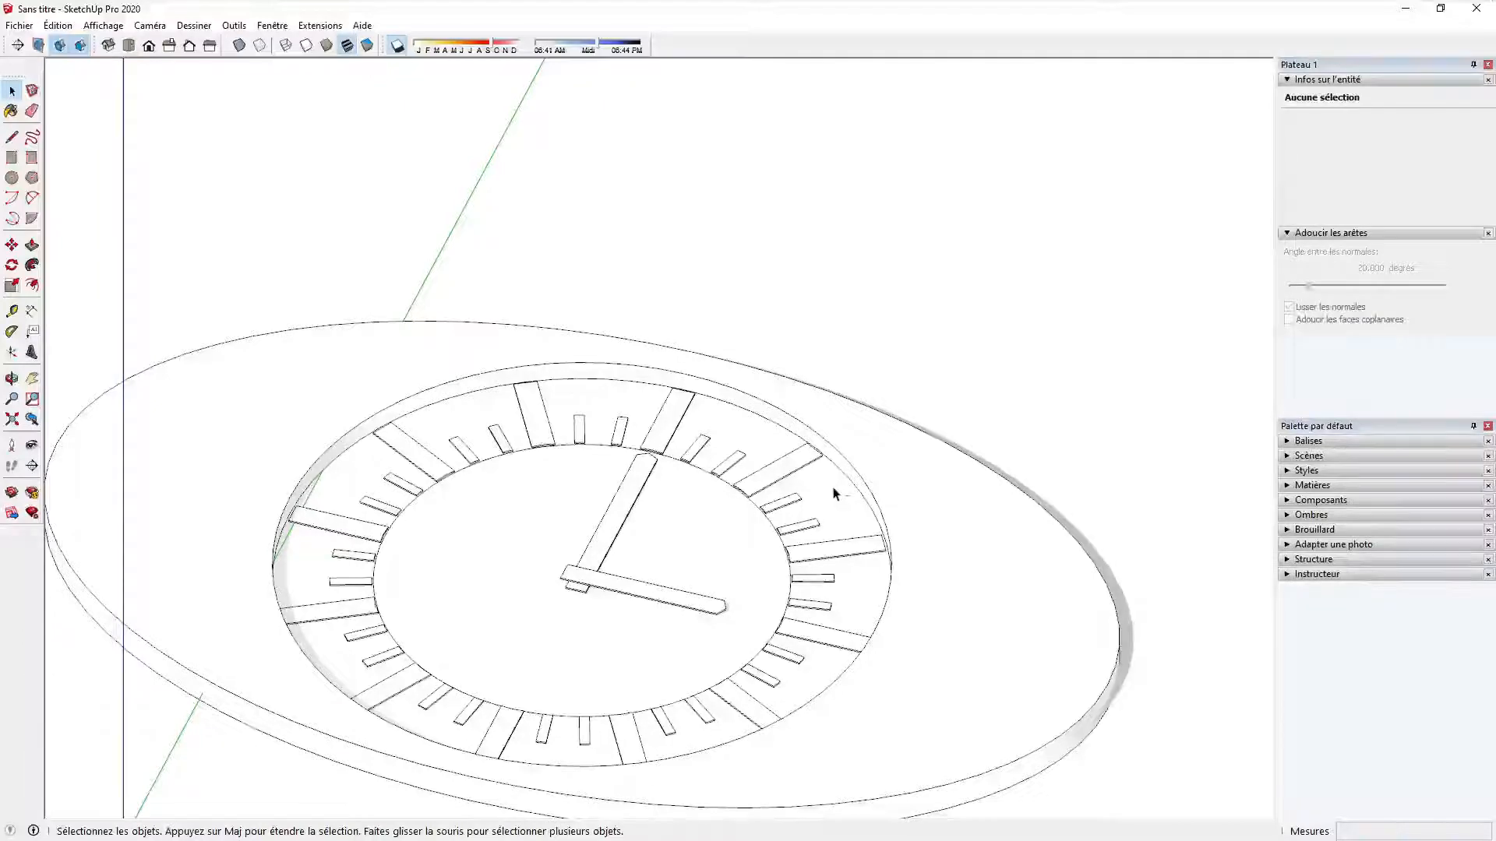
key("ctrl+shift+v")
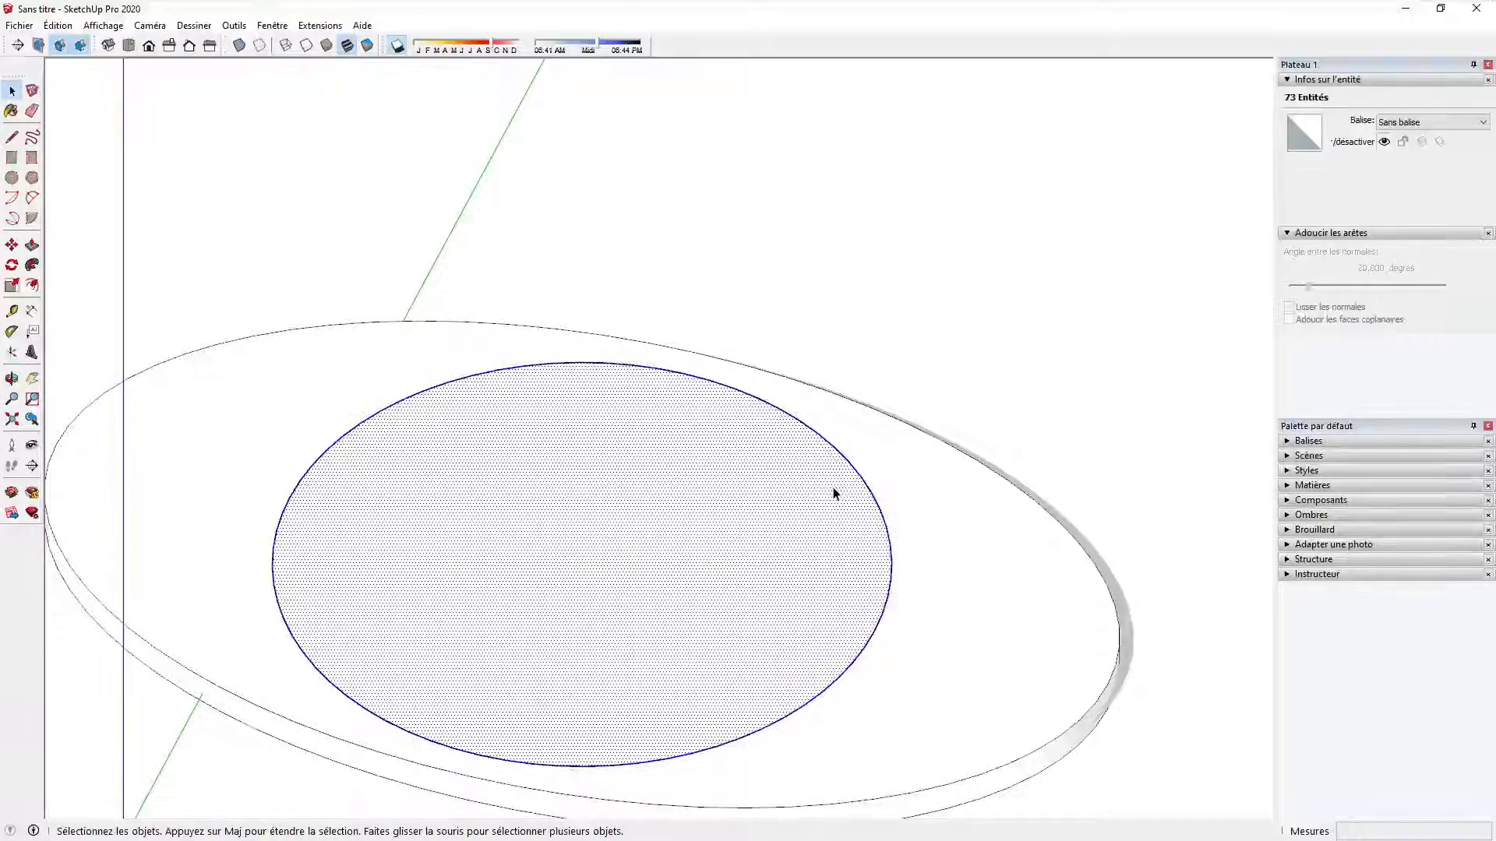
key("ctrl+g")
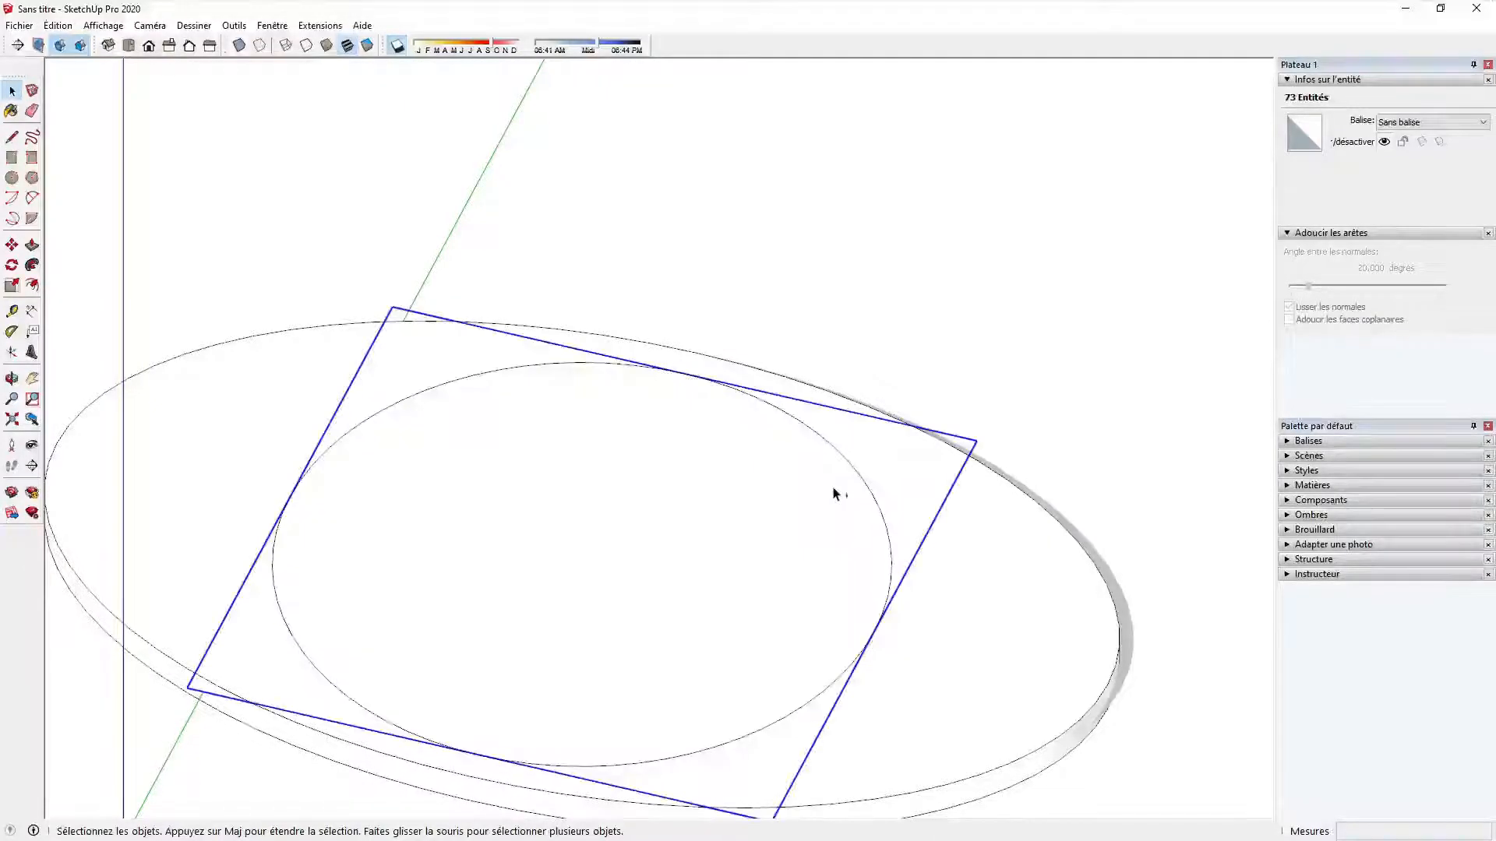
Step: Open the circular face's group, hide the rest of the model and extrude the face slightly into a thin pane
double_click(833, 489)
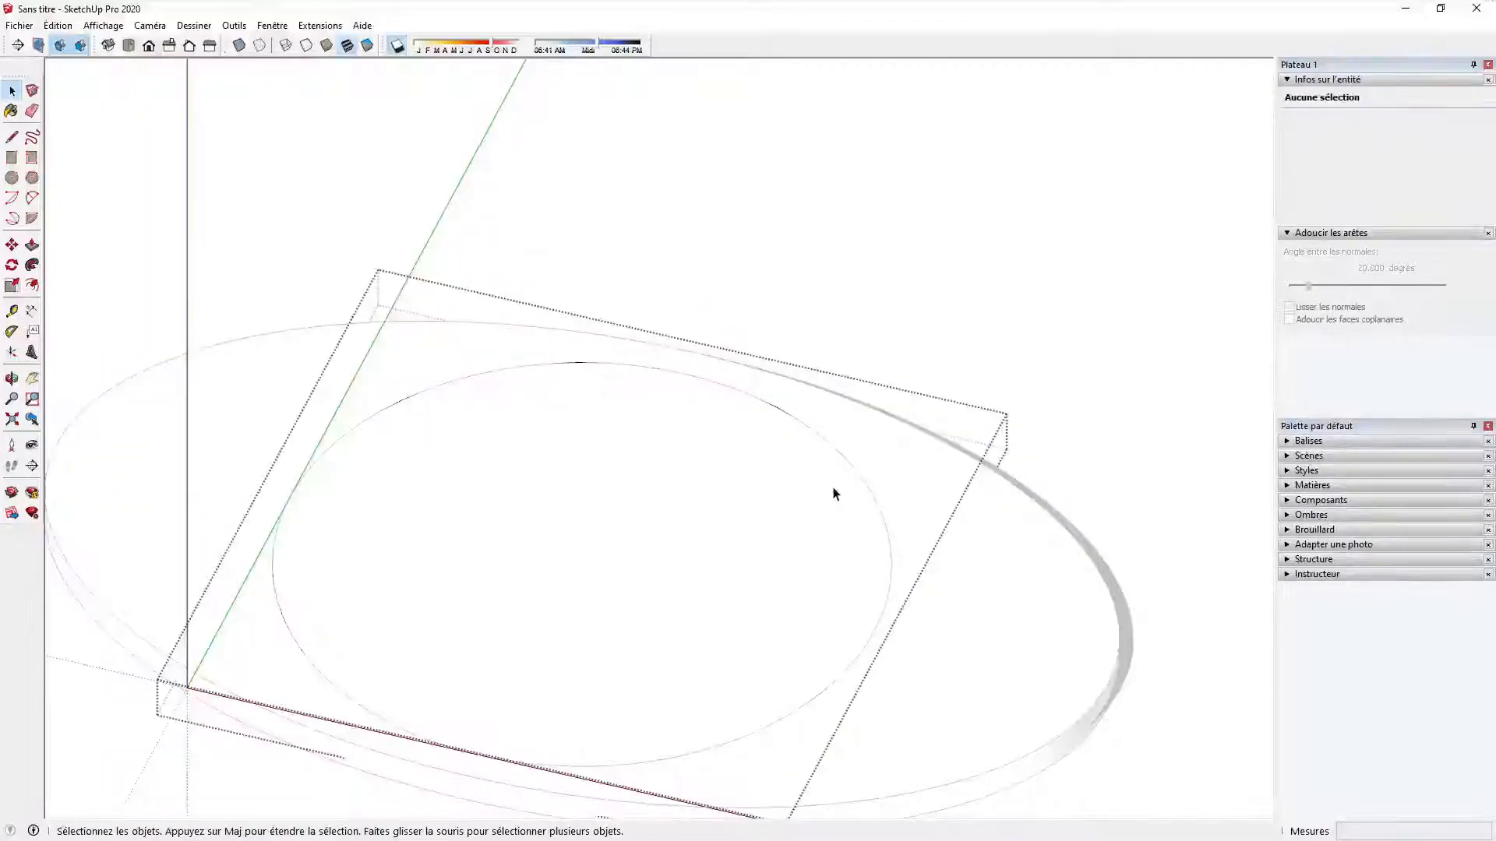
key("i")
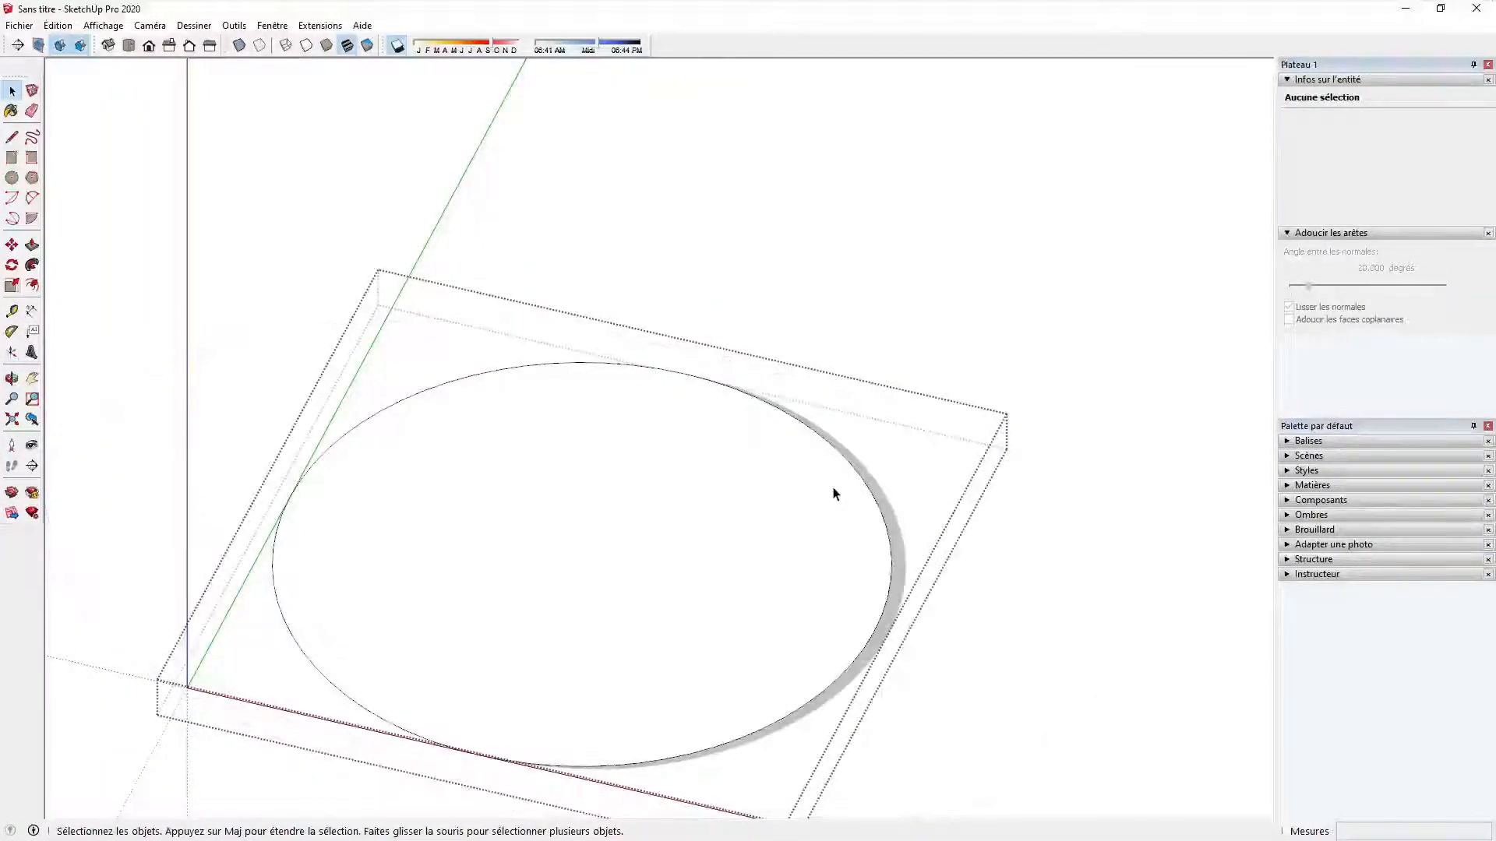
scroll(833, 660, "up", 5)
middle_click_drag(833, 657, 835, 545)
key("space")
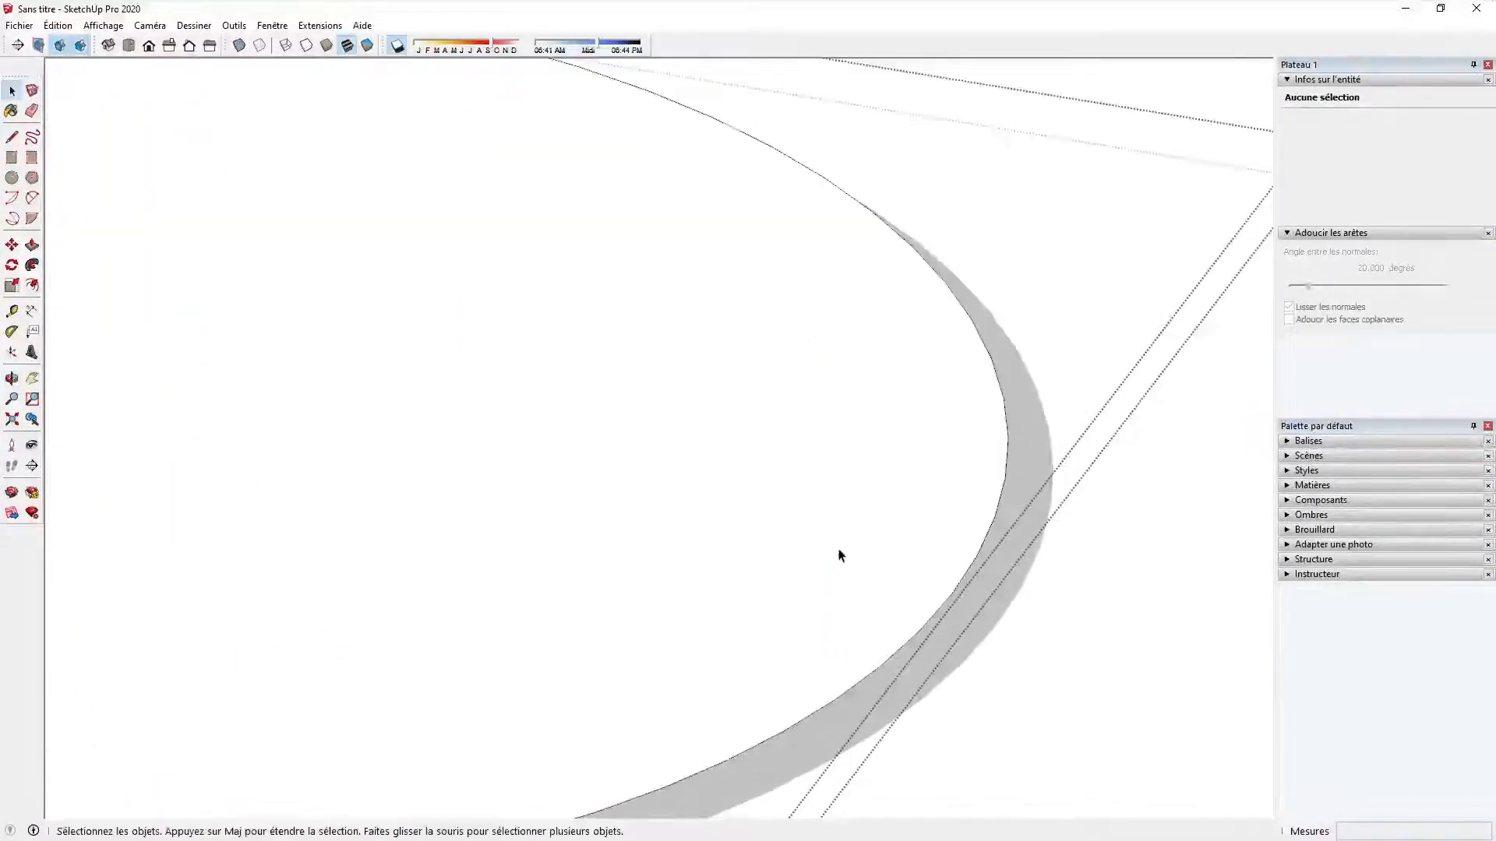
key("p")
left_click(892, 483)
key("Escape")
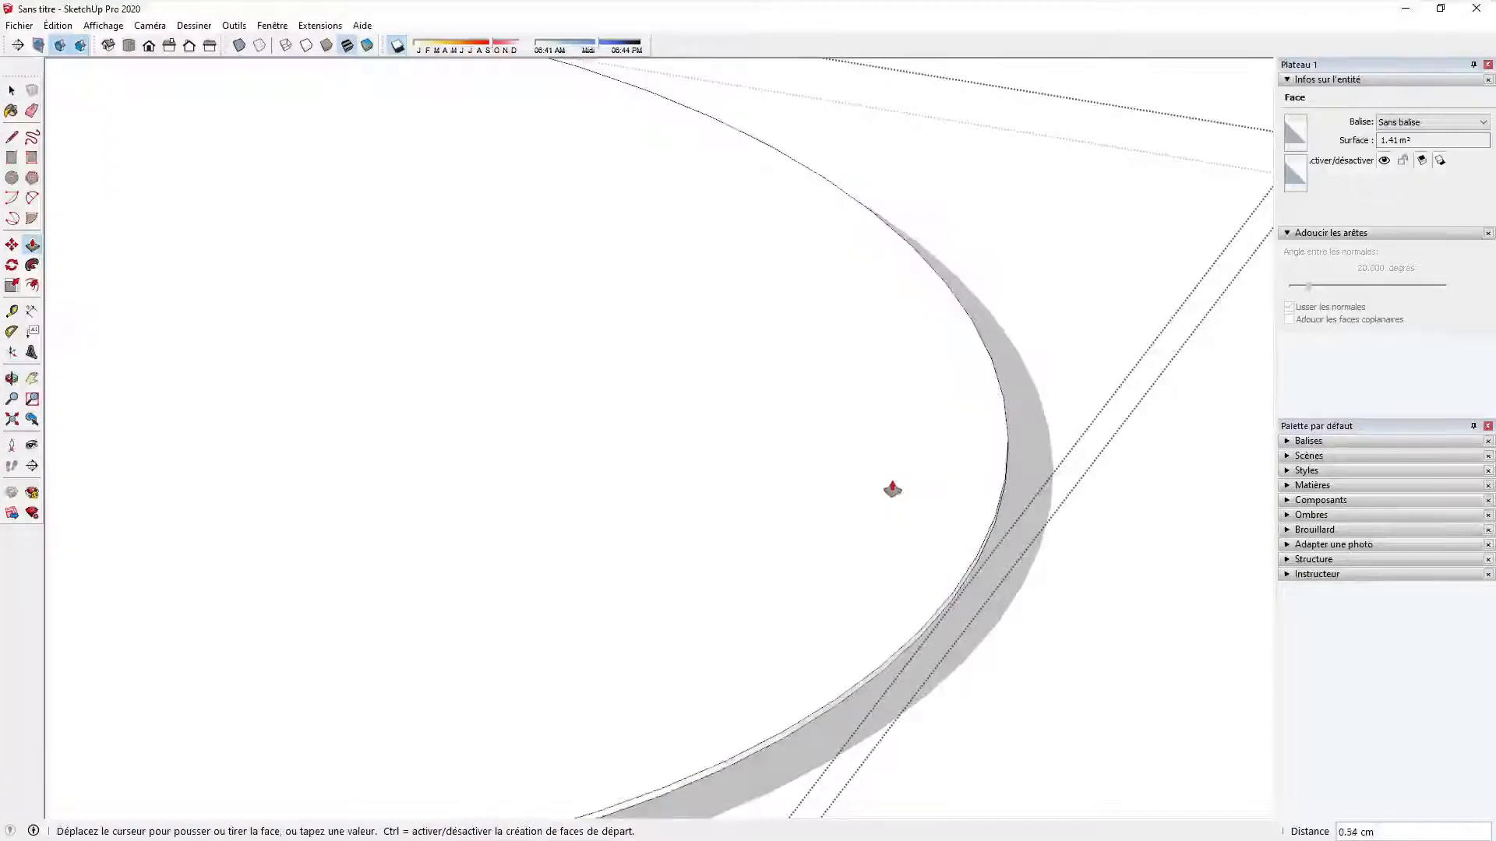
key("space")
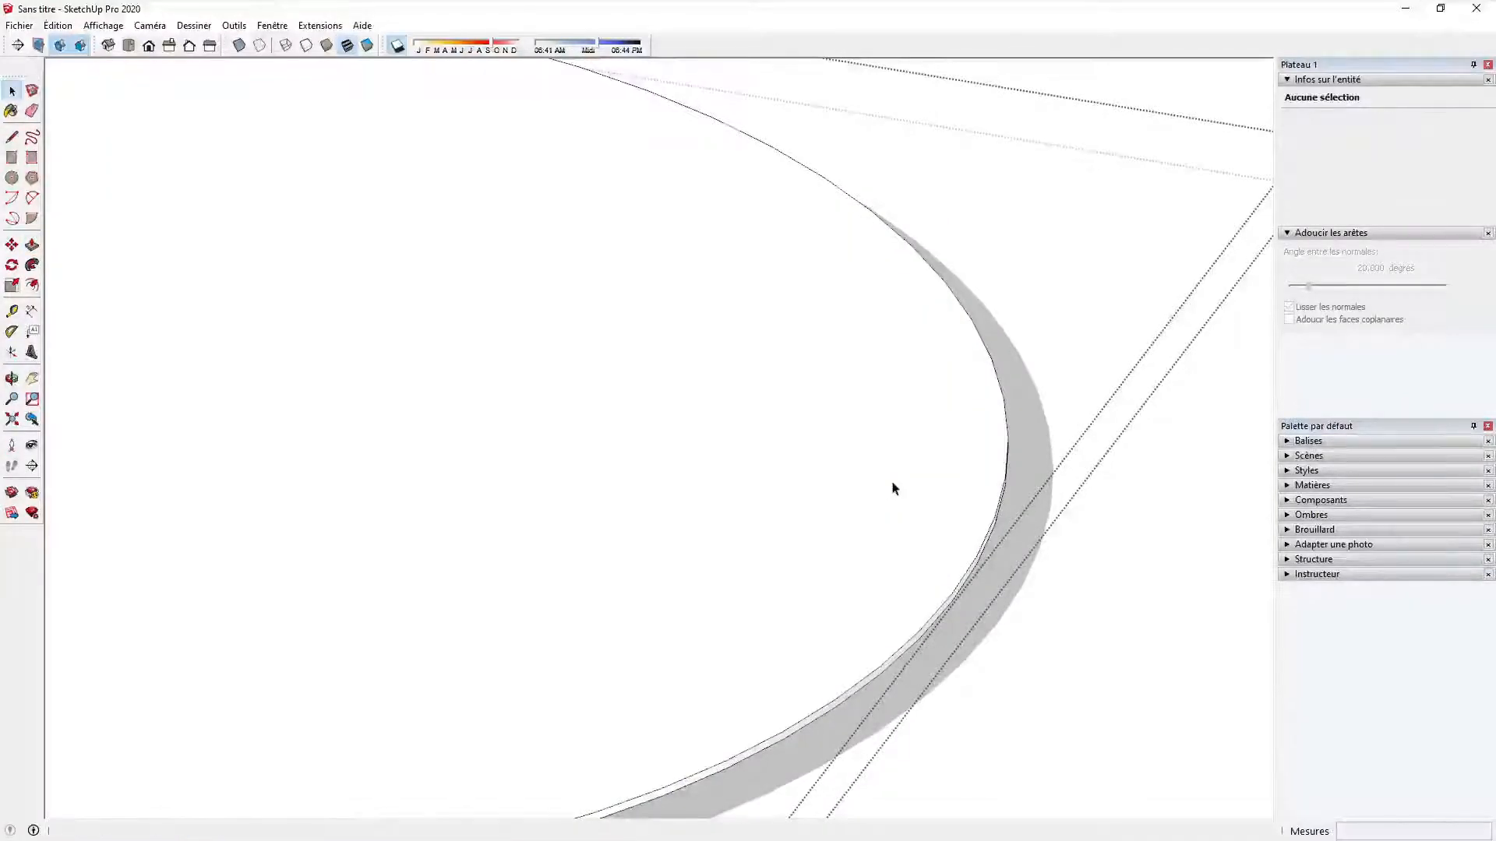
key("ctrl+z")
Step: Paint the circular pane over the dial with the Verre translucide gris material from the Verre et miroirs collection
key("o")
scroll(798, 404, "down", 8)
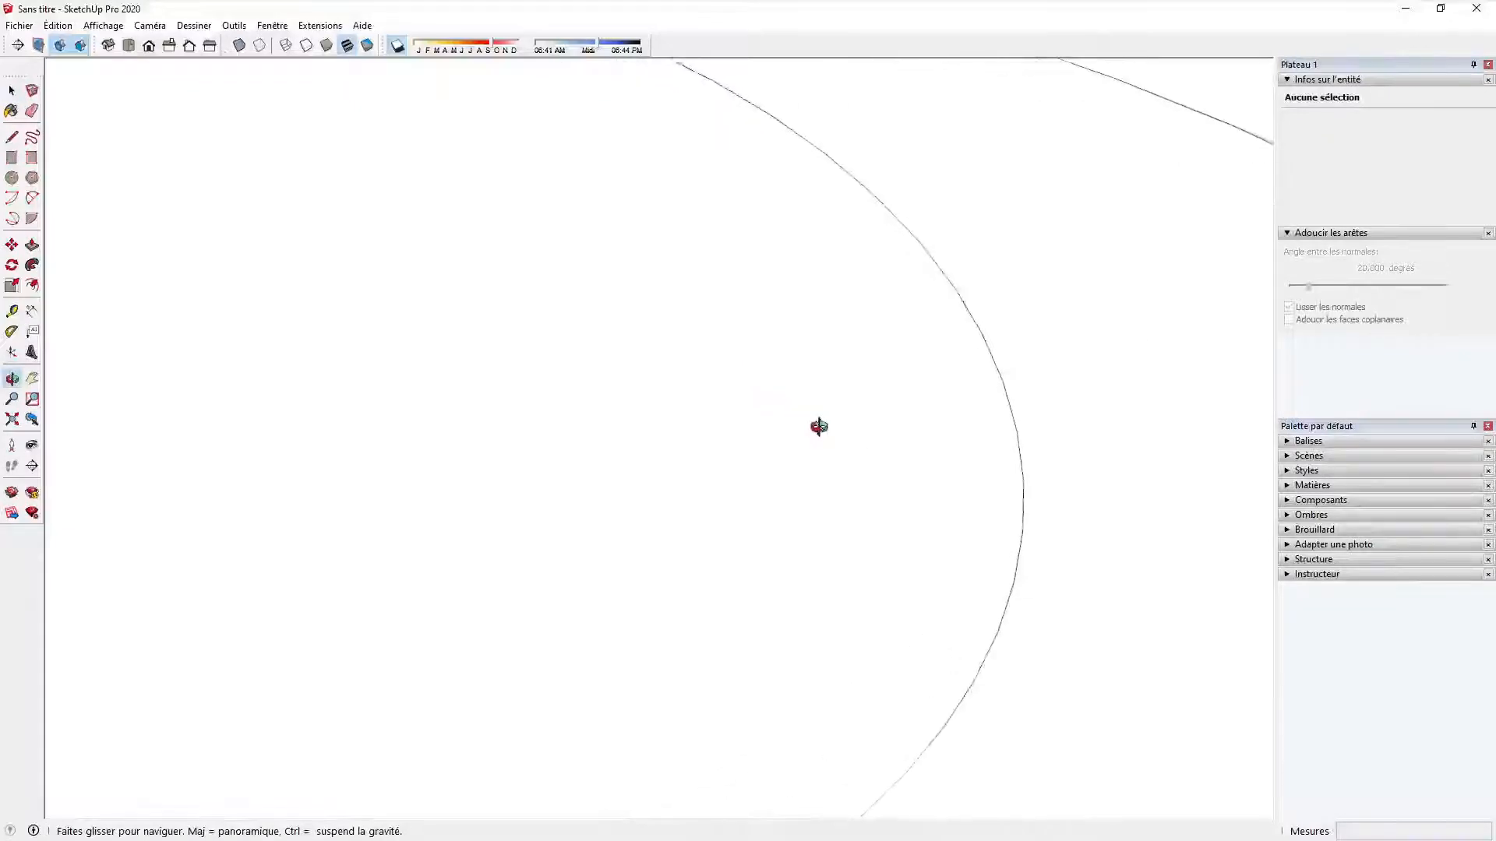
left_click_drag(699, 469, 794, 470)
key("space")
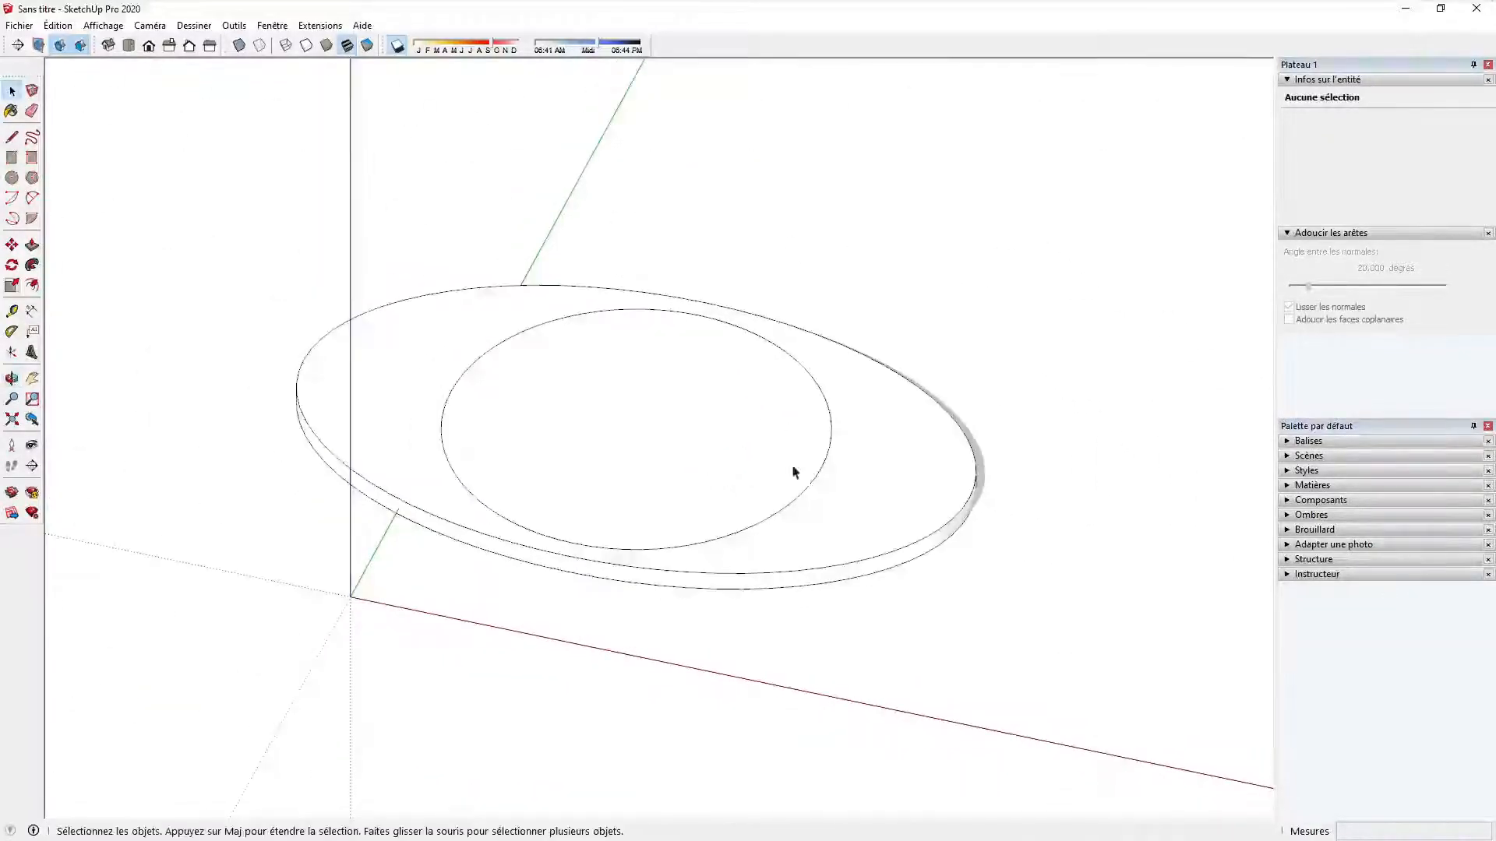
left_click(794, 471)
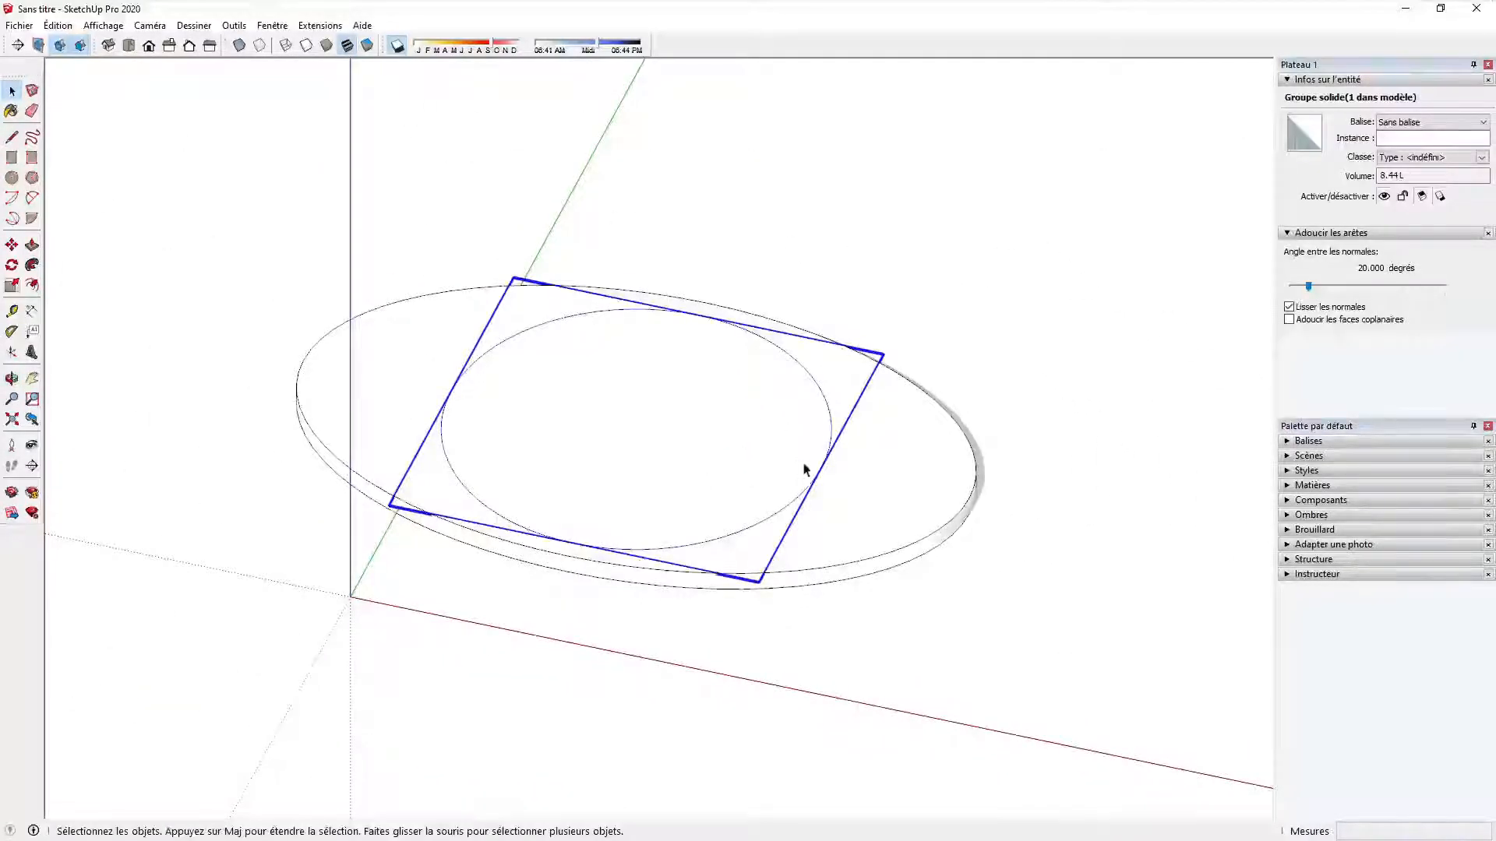
left_click(1331, 486)
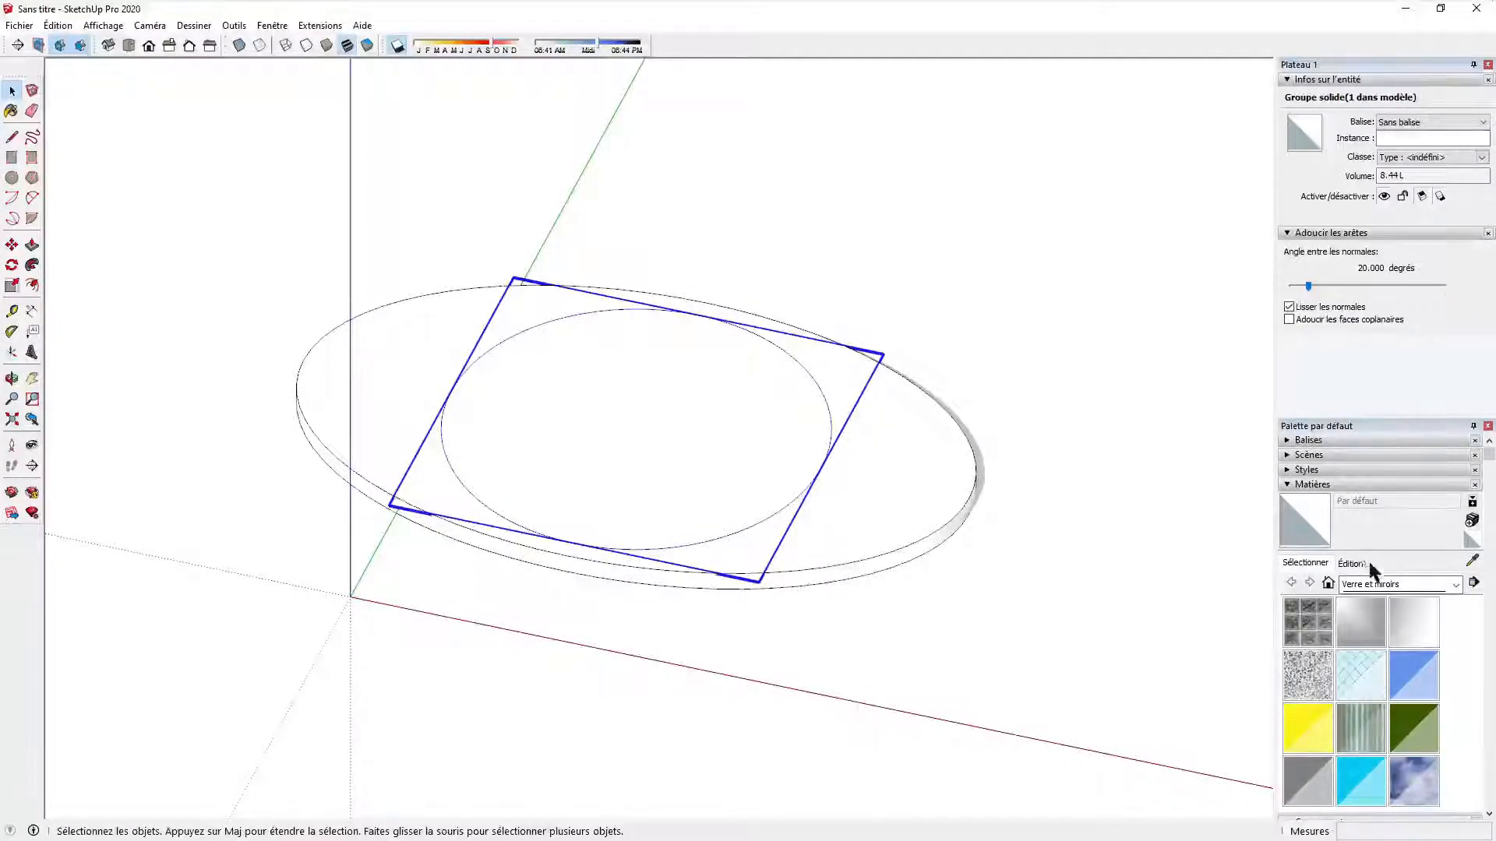
left_click(1387, 586)
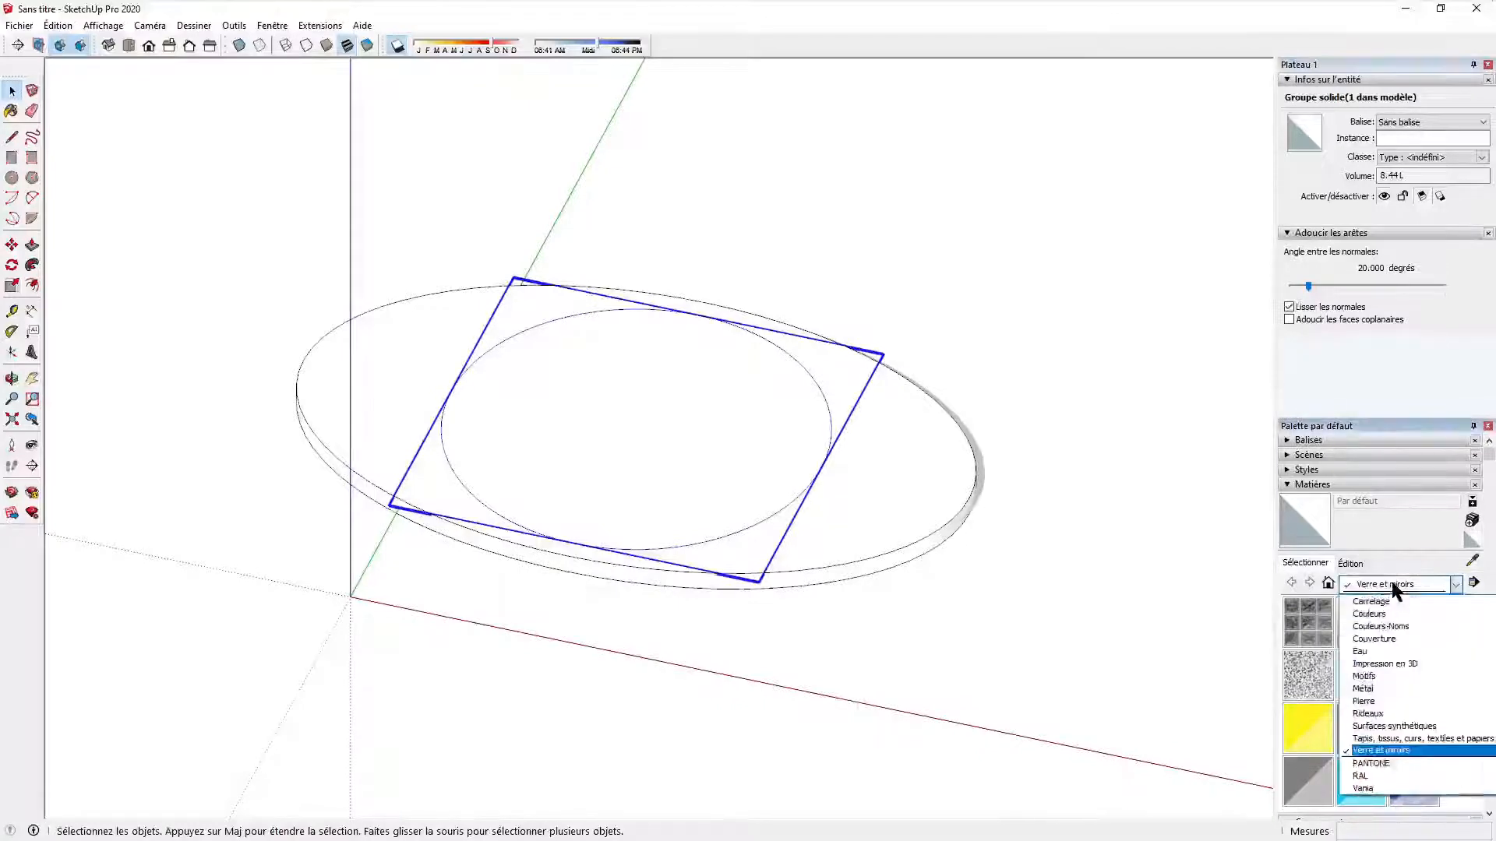
left_click(1417, 751)
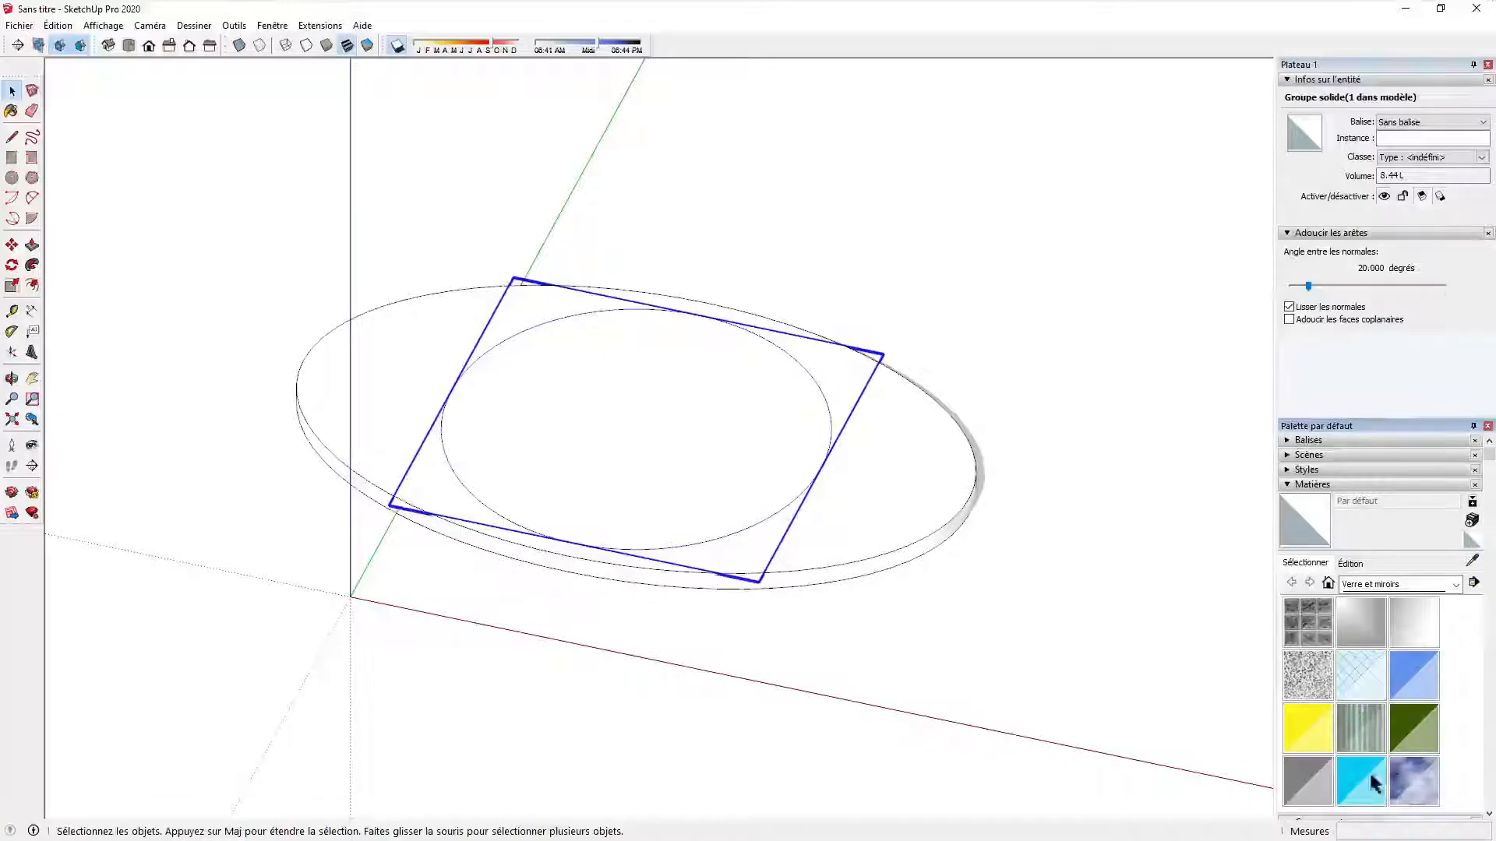
left_click(1315, 783)
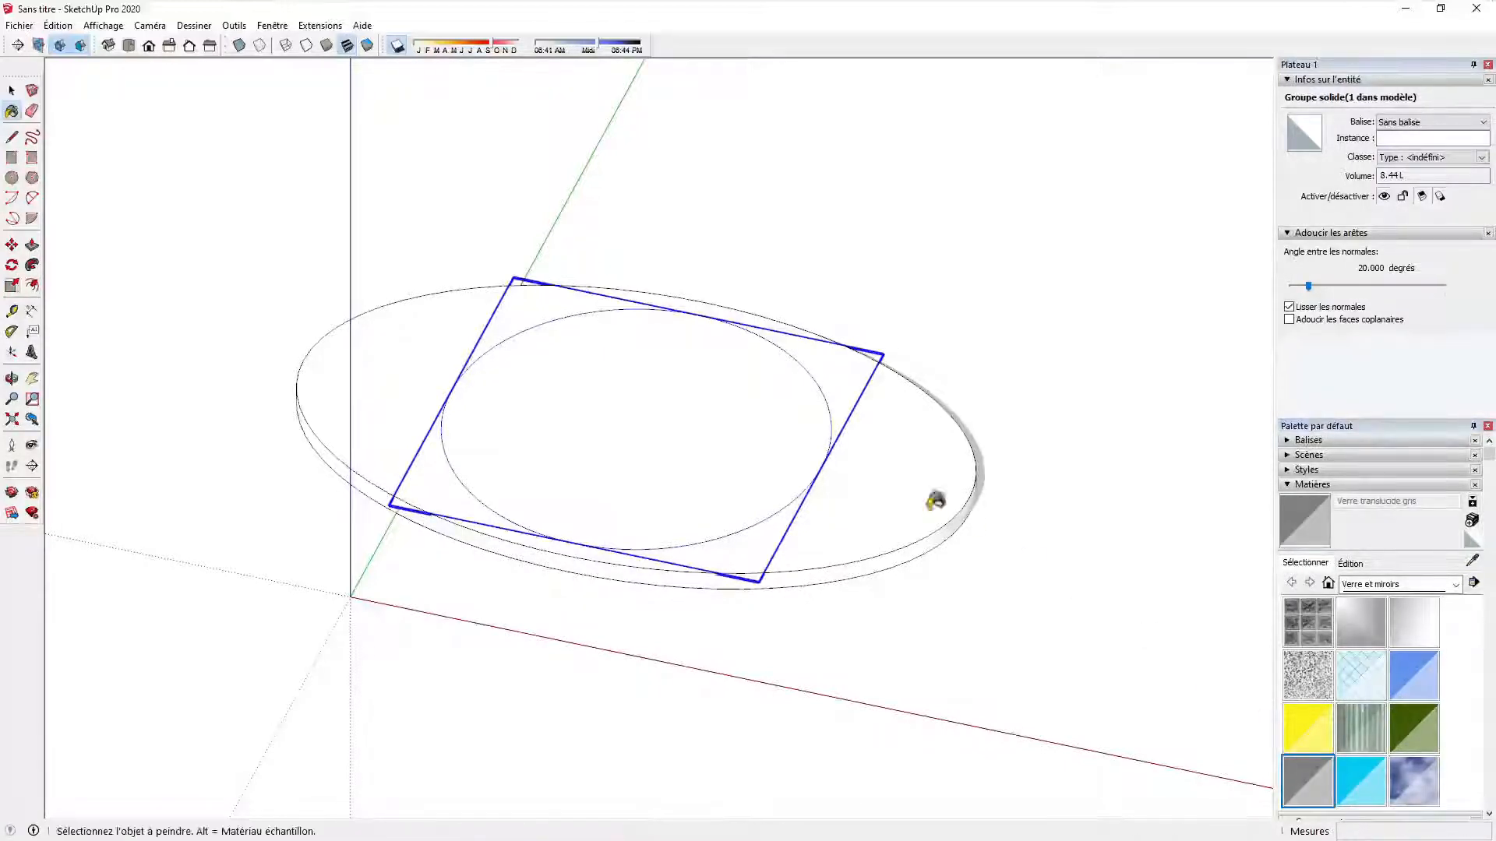
left_click(756, 428)
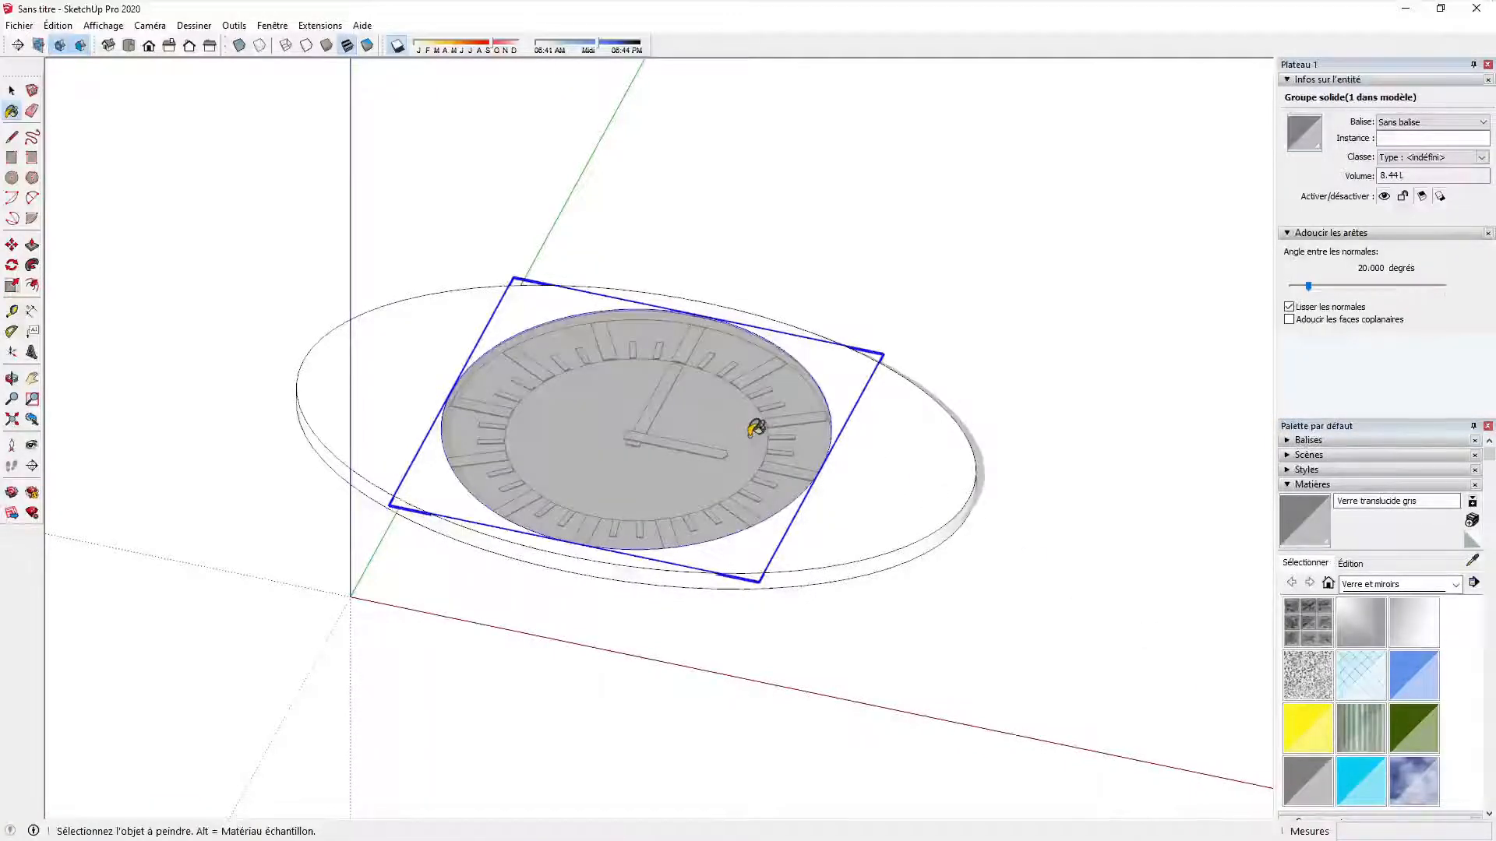
key("space")
mouse_move(725, 267)
middle_mouse_down()
mouse_move(730, 443)
mouse_move(764, 434)
mouse_move(779, 391)
middle_mouse_up()
left_click(937, 321)
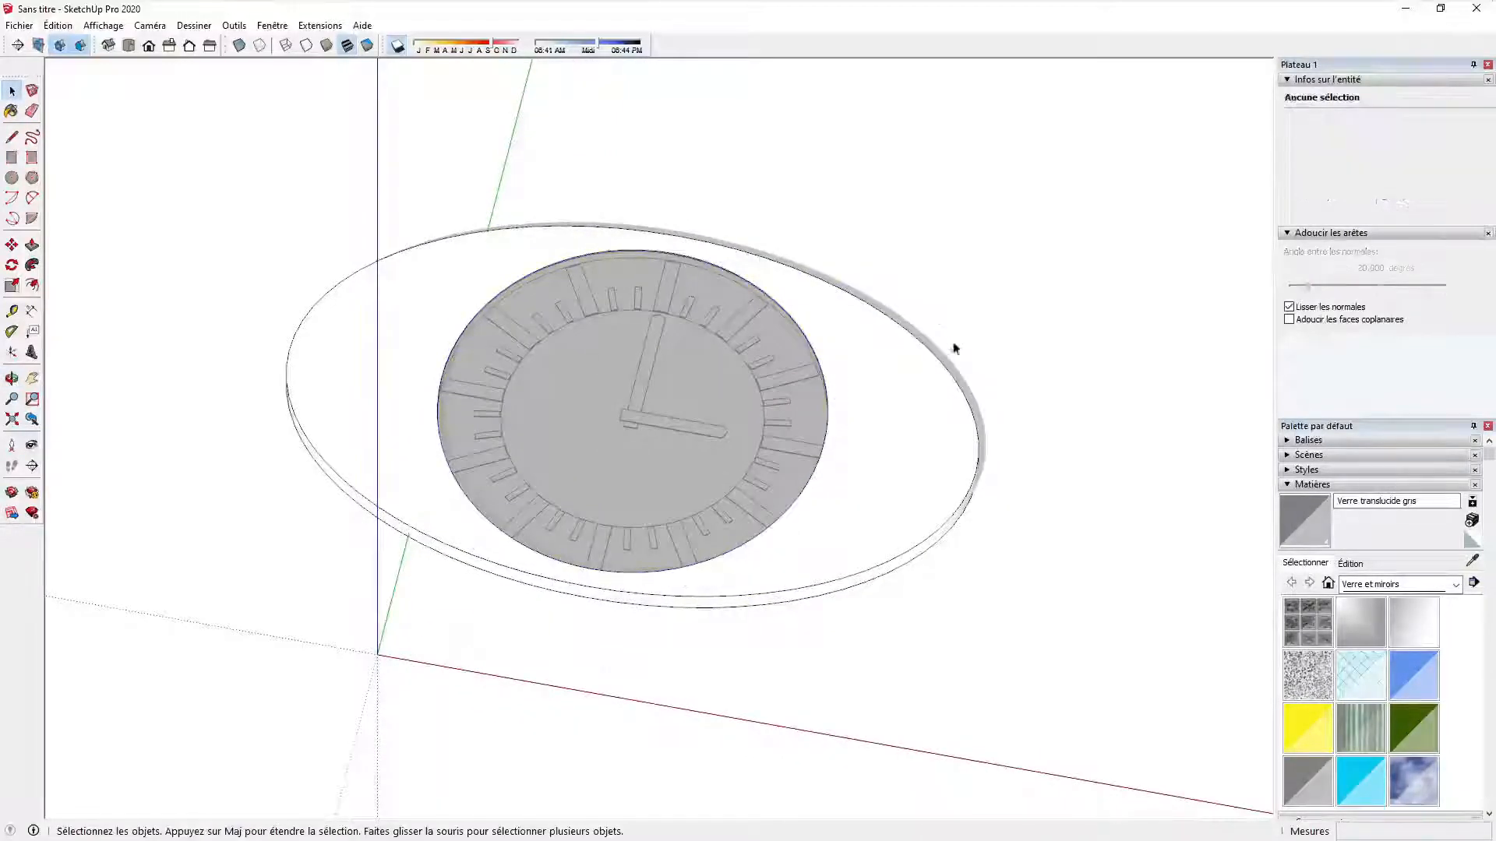